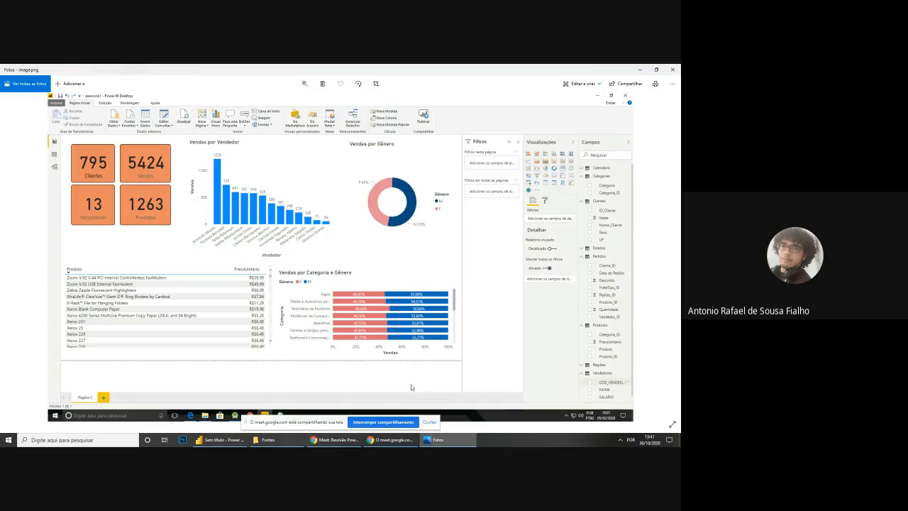
Step: Switch to Google Drive and open the Fontes folder inside Prática 02 > Arquivos > COPIAR PARA TURMA
{"action": "left_click", "coordinate": [333, 440]}
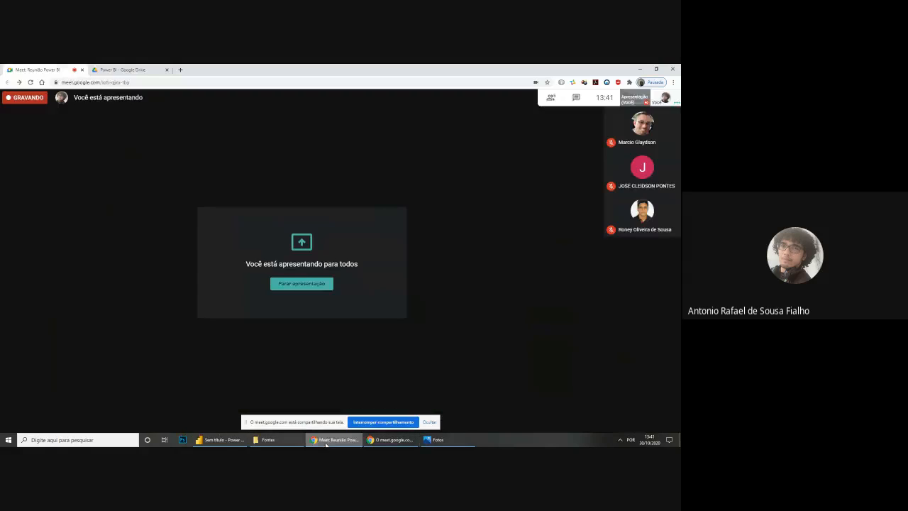
{"action": "left_click", "coordinate": [104, 69]}
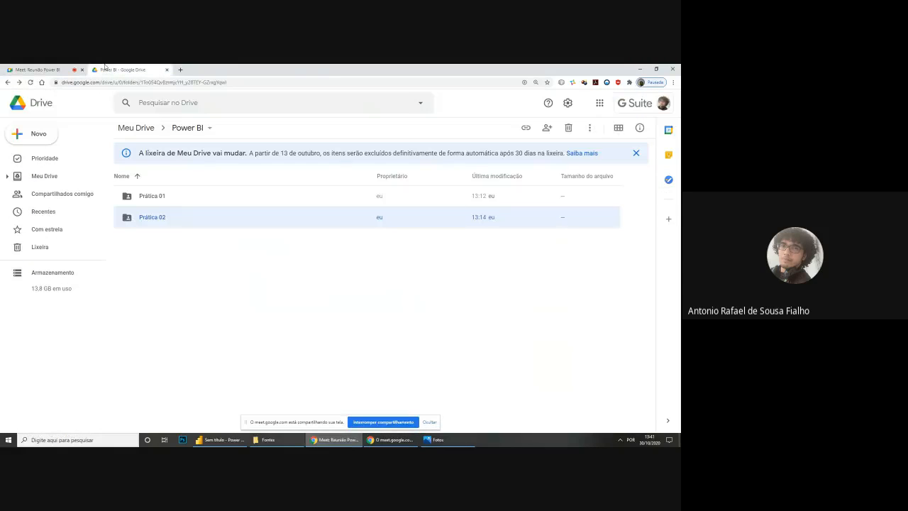
{"action": "double_click", "coordinate": [153, 217]}
{"action": "left_click", "coordinate": [158, 198]}
{"action": "double_click", "coordinate": [157, 198]}
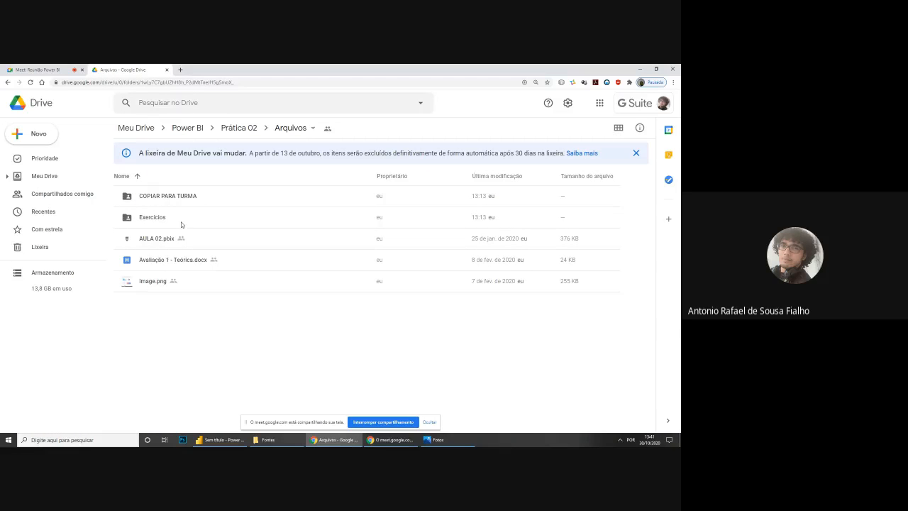
{"action": "double_click", "coordinate": [168, 198]}
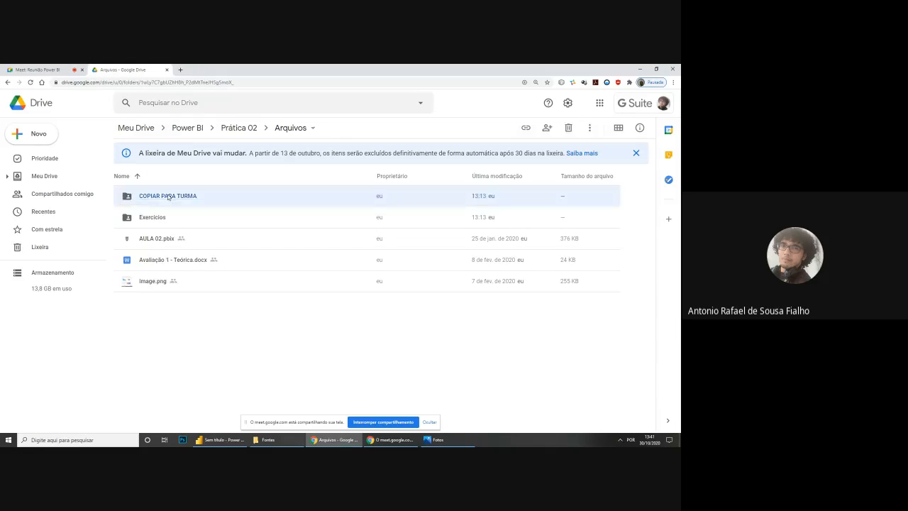
{"action": "double_click", "coordinate": [155, 196]}
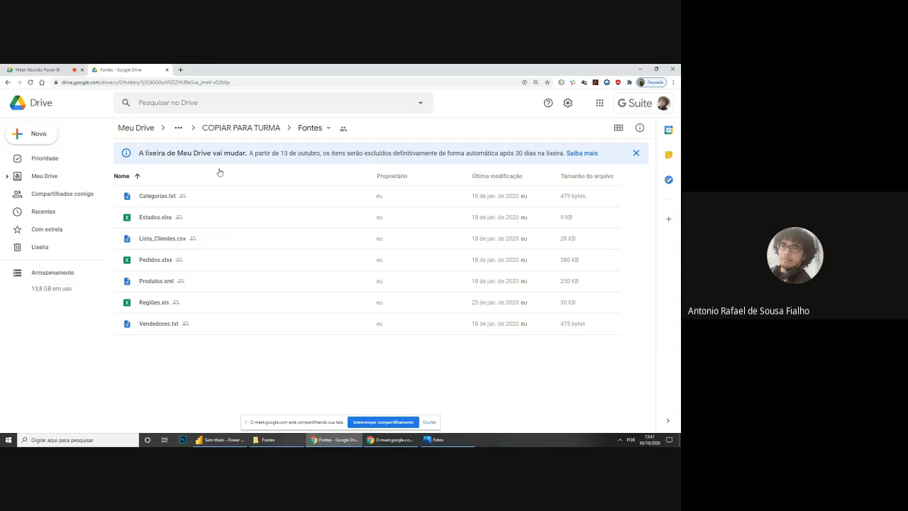
Step: Check the available actions for the Fontes folder and for Categorias.txt inside it, without applying any
{"action": "left_click", "coordinate": [6, 82]}
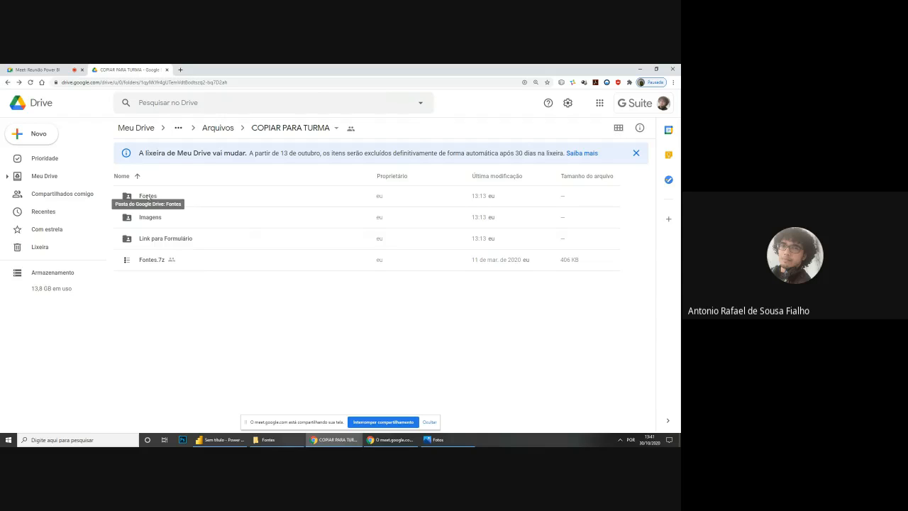
{"action": "right_click", "coordinate": [148, 197]}
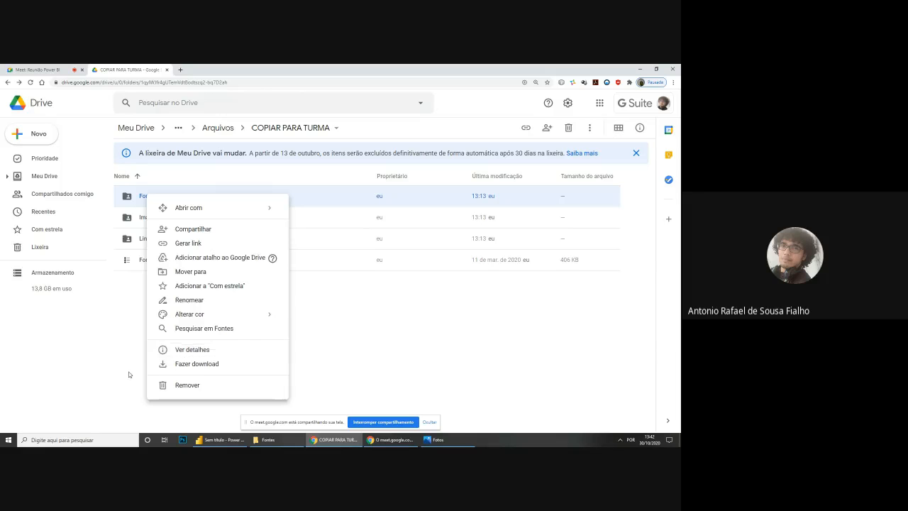
{"action": "key", "text": "Escape"}
{"action": "double_click", "coordinate": [166, 200]}
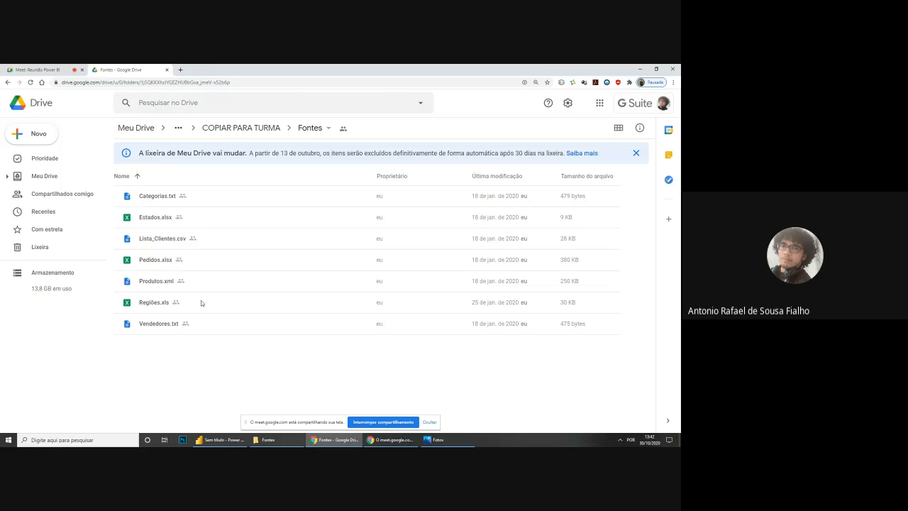
{"action": "right_click", "coordinate": [156, 197]}
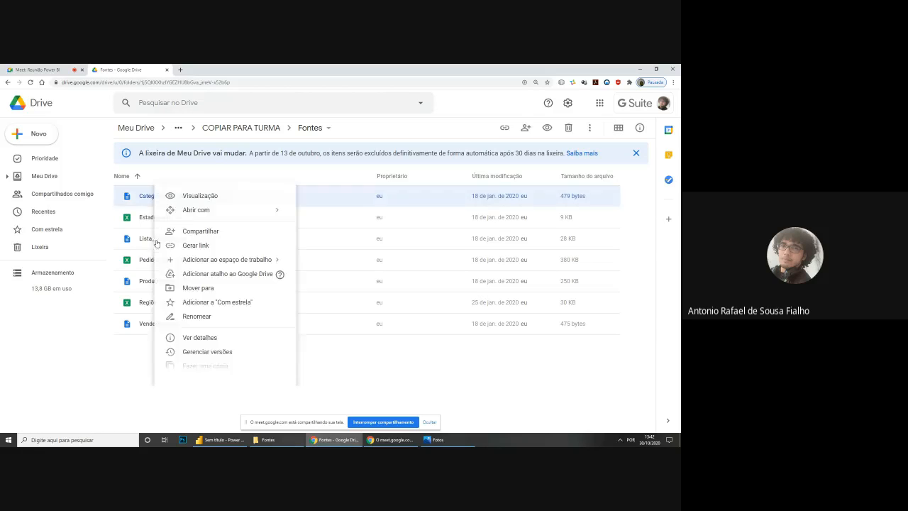
{"action": "left_click", "coordinate": [97, 378]}
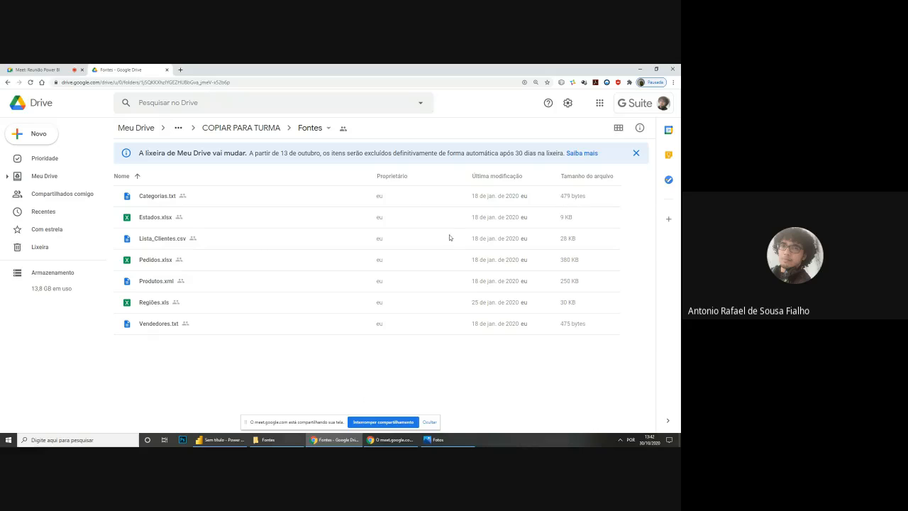
Step: Return to the Arquivos folder, preview Avaliação 1 - Teórica.docx and skim its questions from beginning to end and back
{"action": "left_click", "coordinate": [7, 83]}
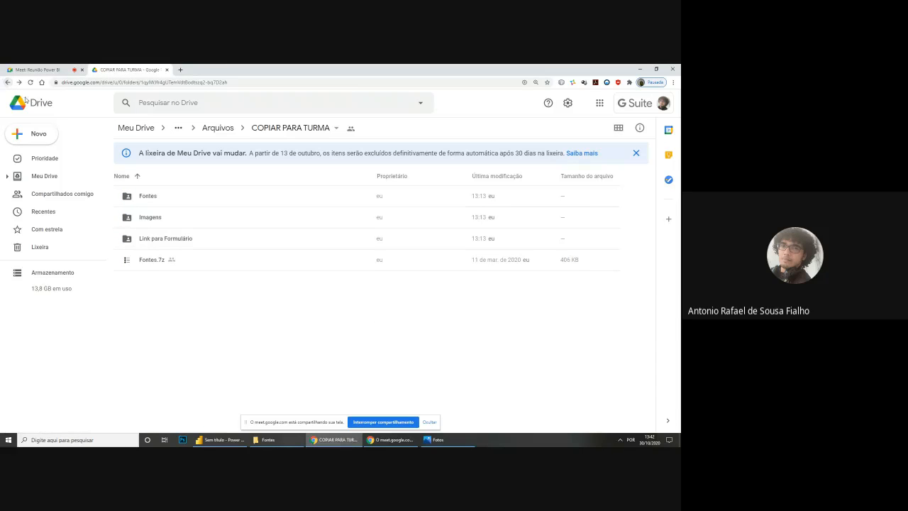
{"action": "left_click", "coordinate": [7, 82]}
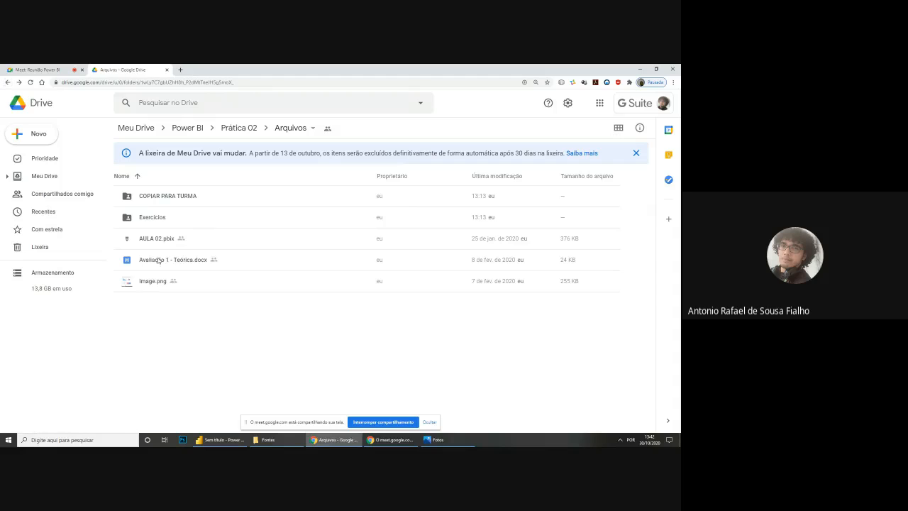
{"action": "double_click", "coordinate": [213, 260]}
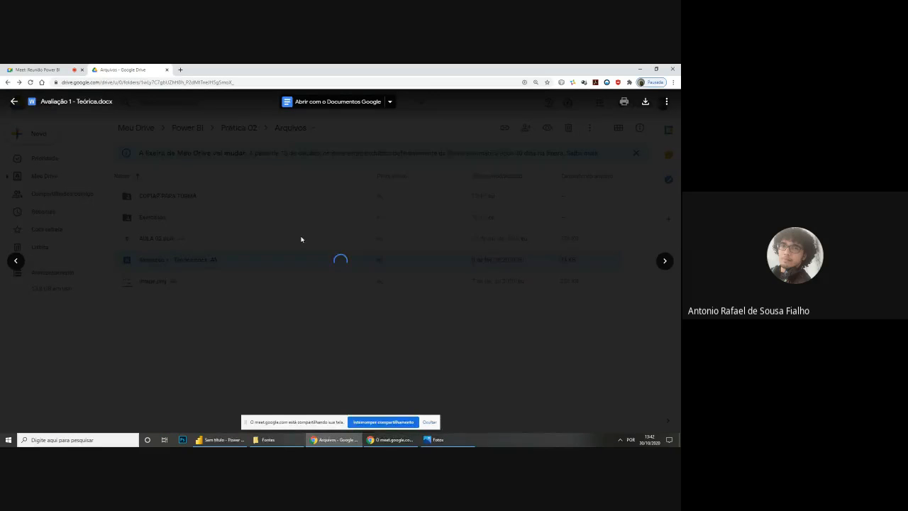
{"action": "scroll", "coordinate": [326, 199], "scroll_direction": "down", "scroll_amount": 5}
{"action": "scroll", "coordinate": [324, 204], "scroll_direction": "down", "scroll_amount": 13}
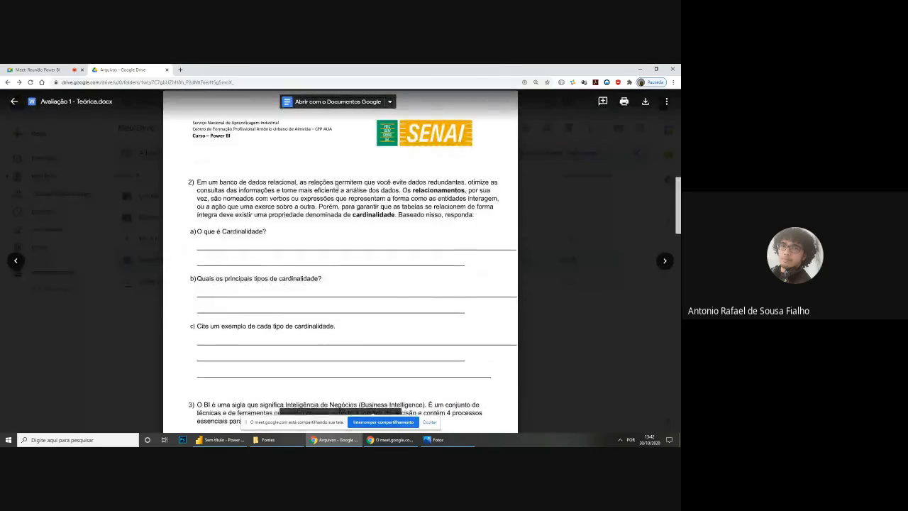
{"action": "scroll", "coordinate": [316, 195], "scroll_direction": "down", "scroll_amount": 7}
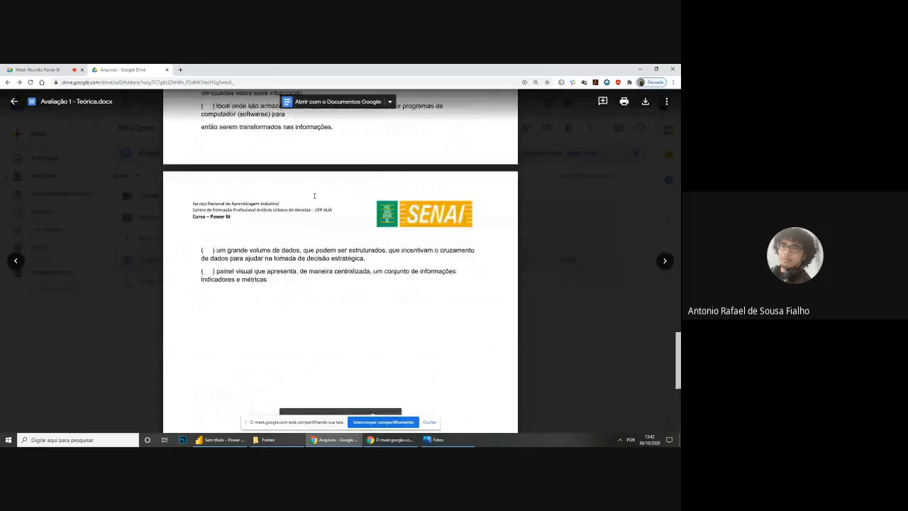
{"action": "scroll", "coordinate": [290, 230], "scroll_direction": "up", "scroll_amount": 5}
{"action": "scroll", "coordinate": [291, 230], "scroll_direction": "up", "scroll_amount": 5}
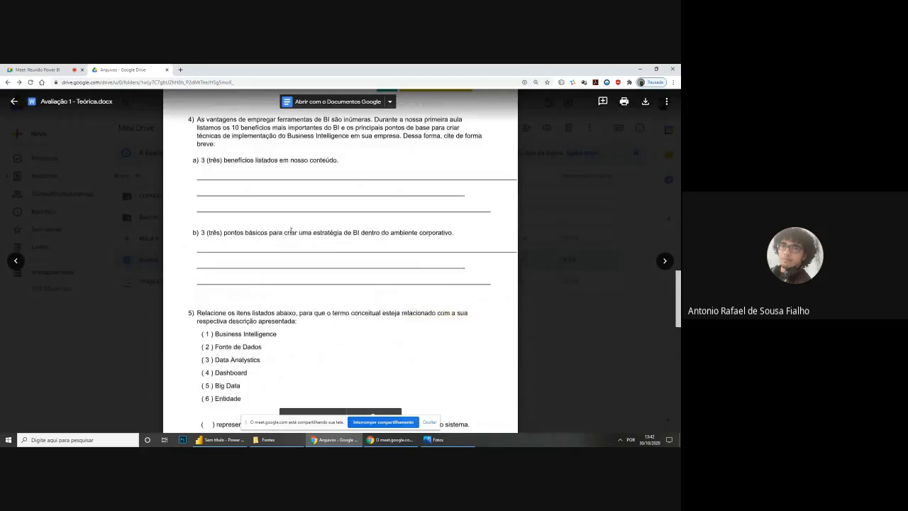
{"action": "scroll", "coordinate": [291, 231], "scroll_direction": "up", "scroll_amount": 10}
{"action": "scroll", "coordinate": [285, 231], "scroll_direction": "up", "scroll_amount": 3}
{"action": "scroll", "coordinate": [291, 245], "scroll_direction": "down", "scroll_amount": 8}
{"action": "scroll", "coordinate": [299, 259], "scroll_direction": "down", "scroll_amount": 3}
{"action": "scroll", "coordinate": [355, 238], "scroll_direction": "up", "scroll_amount": 12}
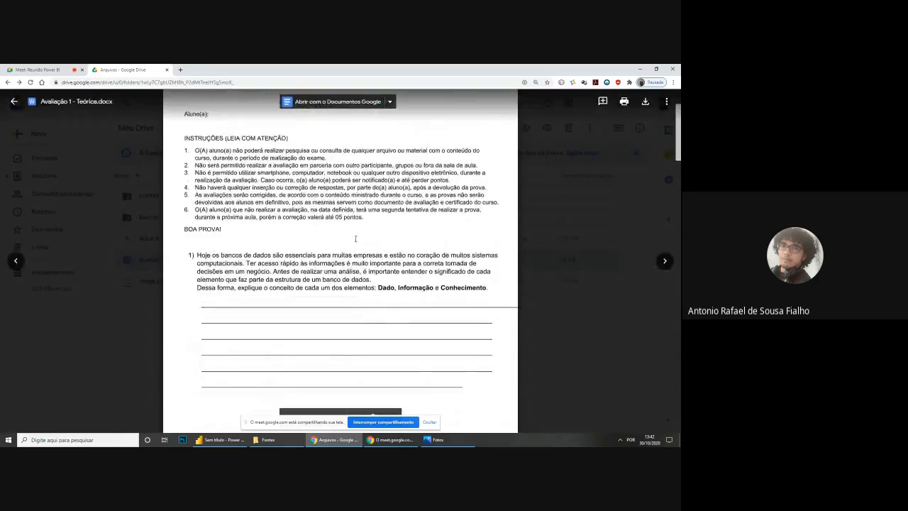
{"action": "scroll", "coordinate": [355, 238], "scroll_direction": "up", "scroll_amount": 2}
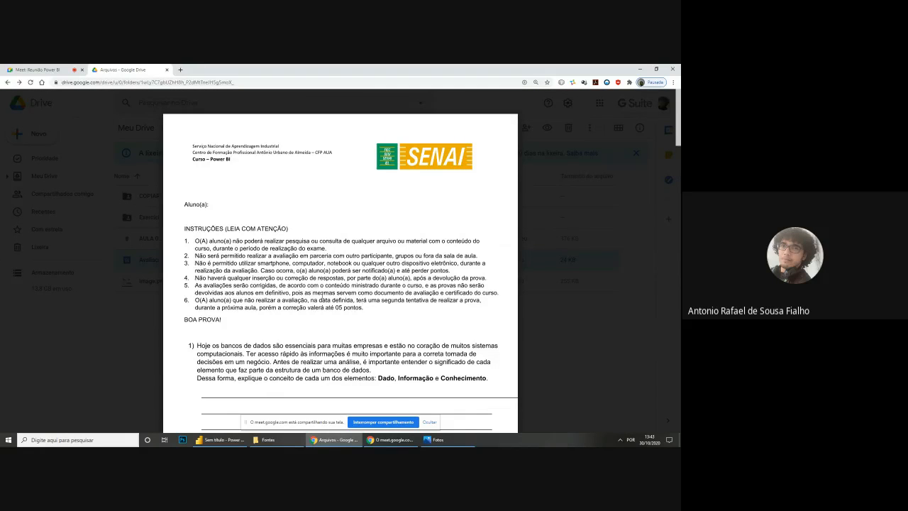
Step: Review the theory test's questions once more from the first page to the last, and close the document preview
{"action": "scroll", "coordinate": [287, 280], "scroll_direction": "down", "scroll_amount": 7}
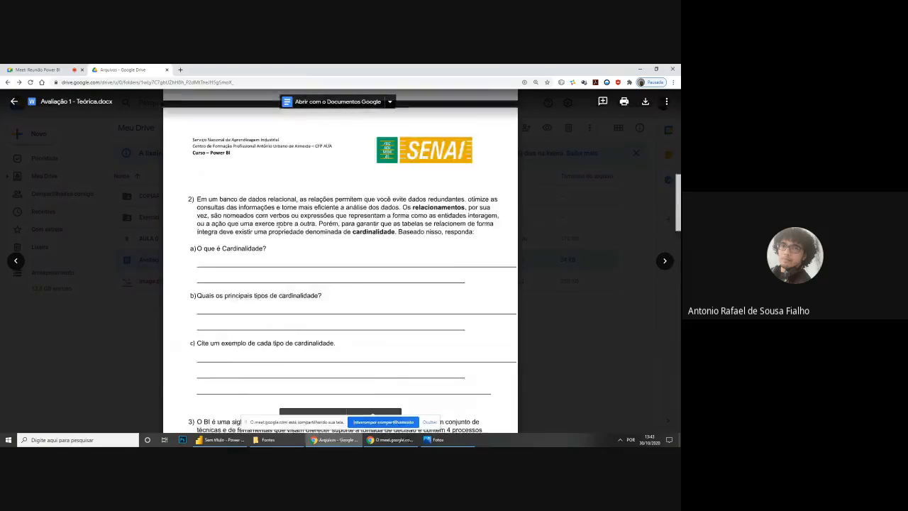
{"action": "scroll", "coordinate": [278, 223], "scroll_direction": "down", "scroll_amount": 12}
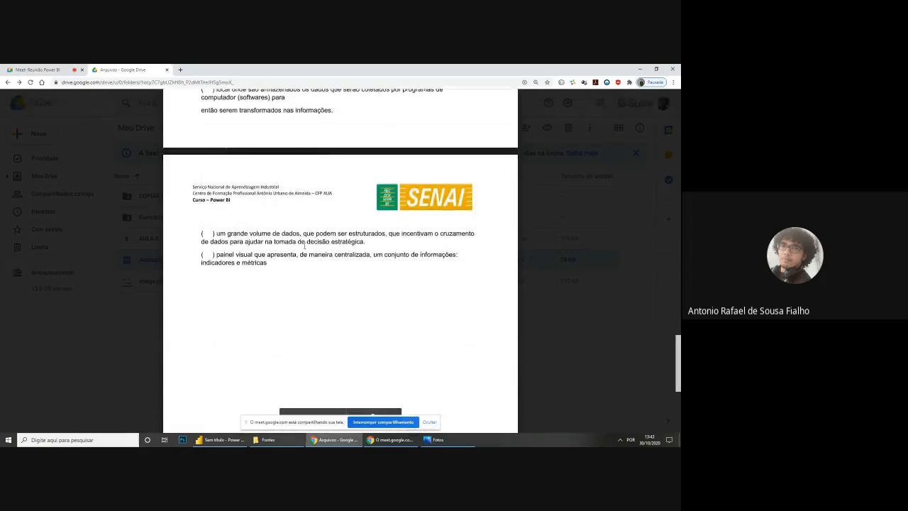
{"action": "scroll", "coordinate": [305, 246], "scroll_direction": "up", "scroll_amount": 15}
{"action": "scroll", "coordinate": [318, 245], "scroll_direction": "down", "scroll_amount": 4}
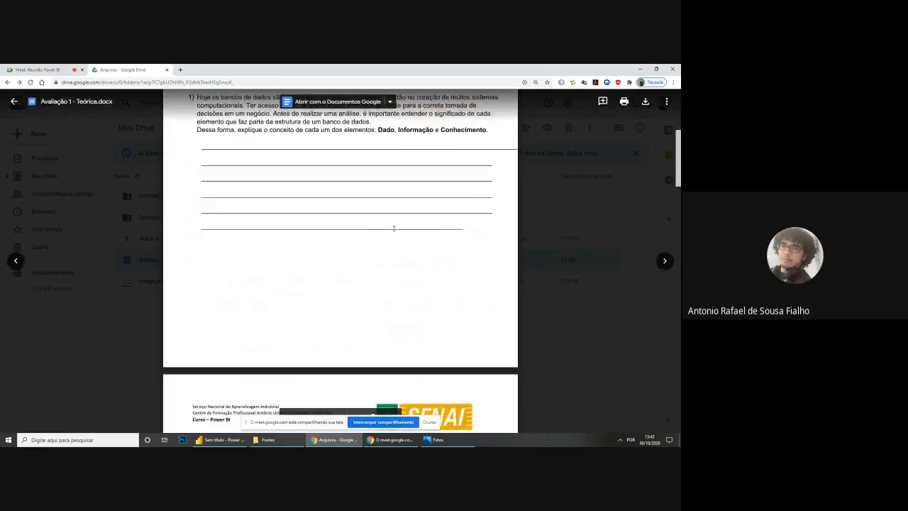
{"action": "scroll", "coordinate": [391, 234], "scroll_direction": "down", "scroll_amount": 5}
{"action": "scroll", "coordinate": [390, 238], "scroll_direction": "down", "scroll_amount": 7}
{"action": "scroll", "coordinate": [440, 245], "scroll_direction": "up", "scroll_amount": 5}
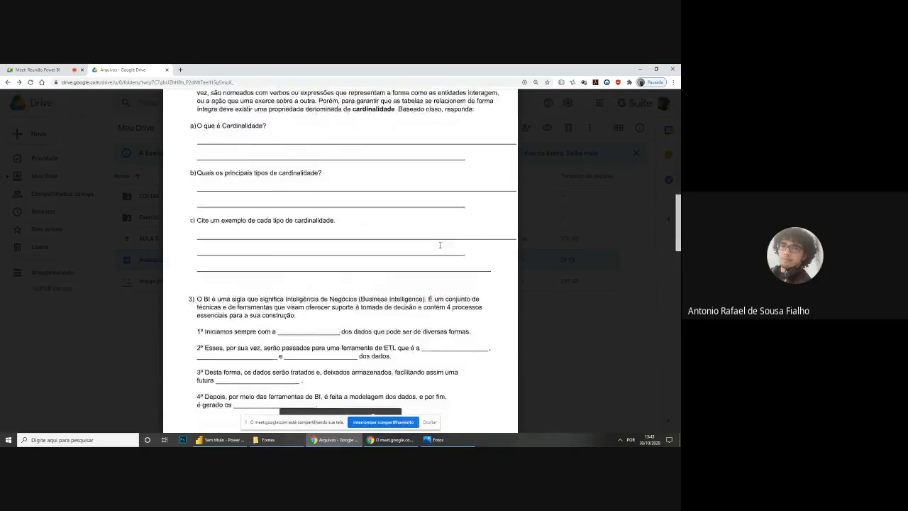
{"action": "scroll", "coordinate": [440, 245], "scroll_direction": "up", "scroll_amount": 10}
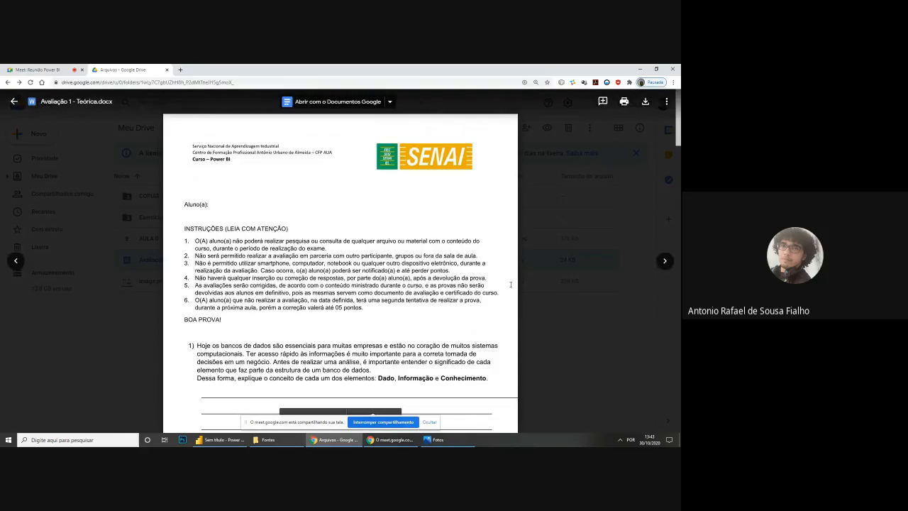
{"action": "left_click", "coordinate": [547, 328]}
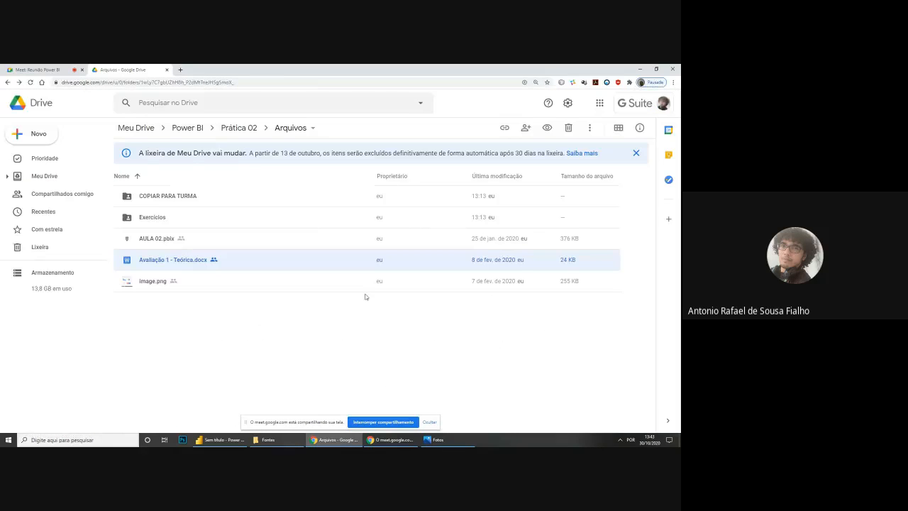
Step: Close the image.png dashboard picture in Photos and the untitled report in Power BI Desktop
{"action": "left_click", "coordinate": [35, 69]}
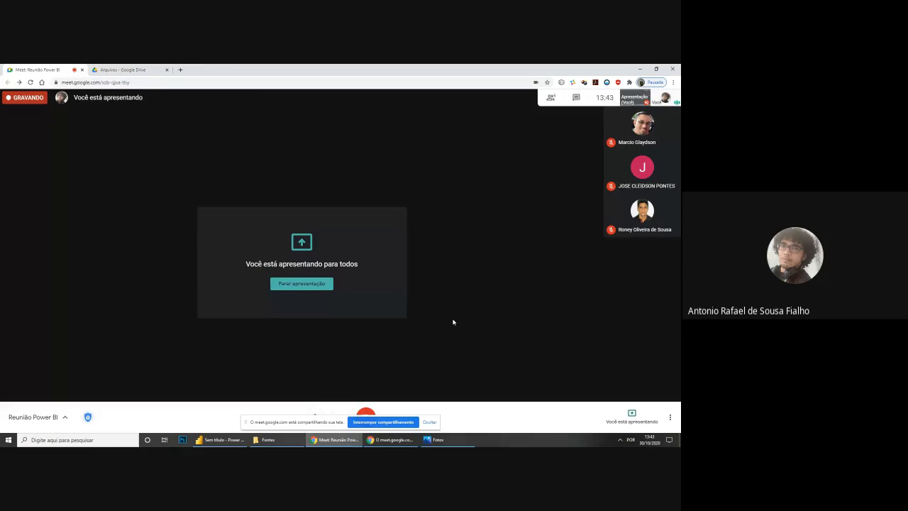
{"action": "left_click", "coordinate": [434, 442]}
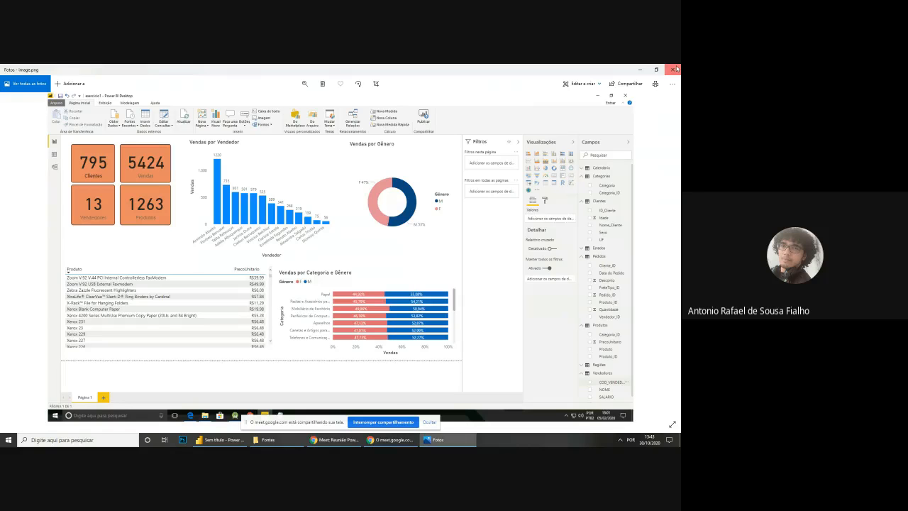
{"action": "left_click", "coordinate": [676, 69]}
{"action": "left_click", "coordinate": [237, 441]}
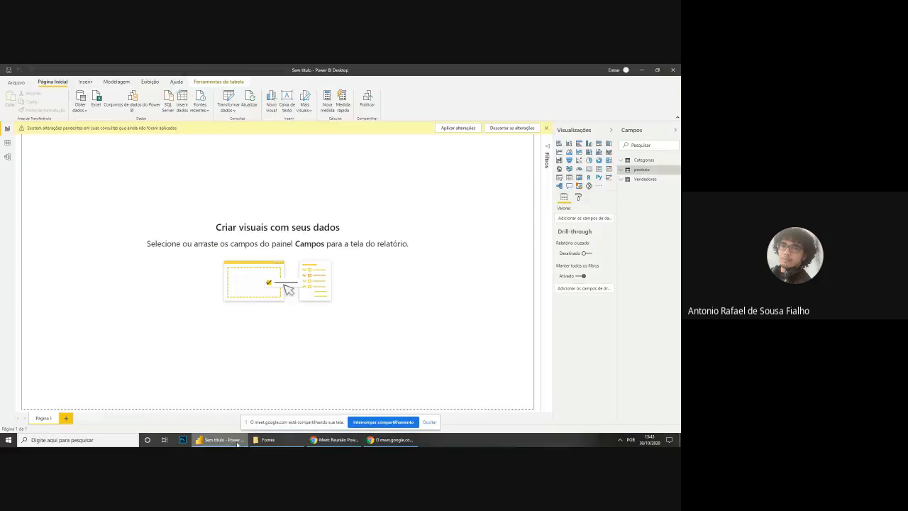
{"action": "left_click", "coordinate": [672, 70]}
{"action": "left_click", "coordinate": [378, 262]}
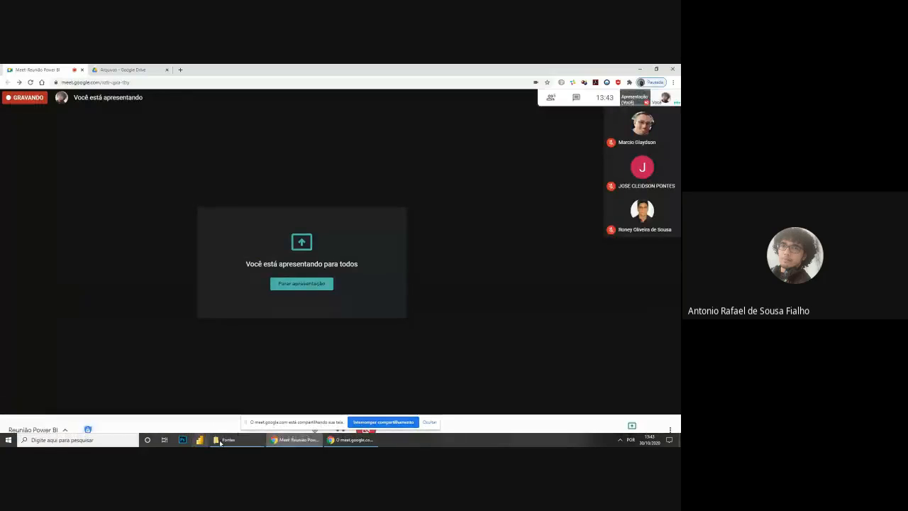
Step: Look over the contents of the local Fontes folder and start Power BI Desktop again
{"action": "left_click", "coordinate": [228, 440]}
{"action": "left_click_drag", "start_coordinate": [162, 321], "coordinate": [144, 257]}
{"action": "left_click_drag", "start_coordinate": [288, 277], "coordinate": [210, 201]}
{"action": "left_click", "coordinate": [228, 439]}
{"action": "left_click", "coordinate": [199, 440]}
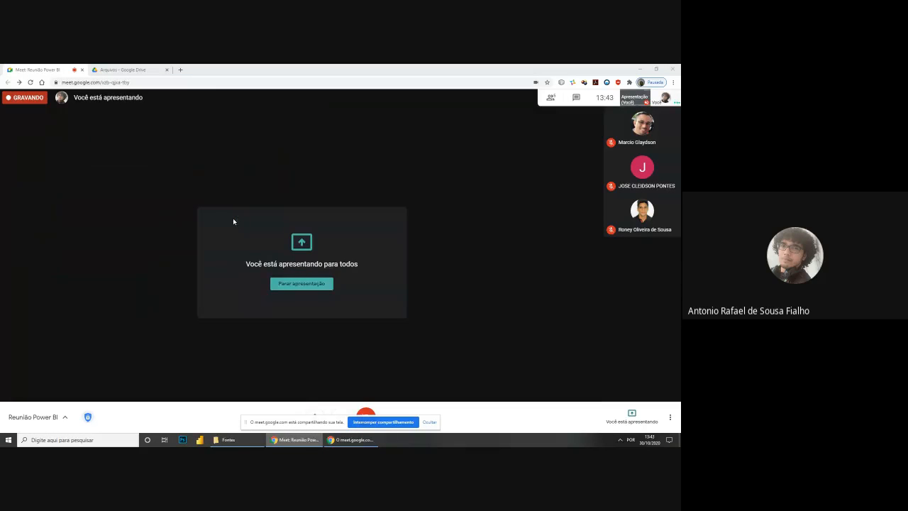
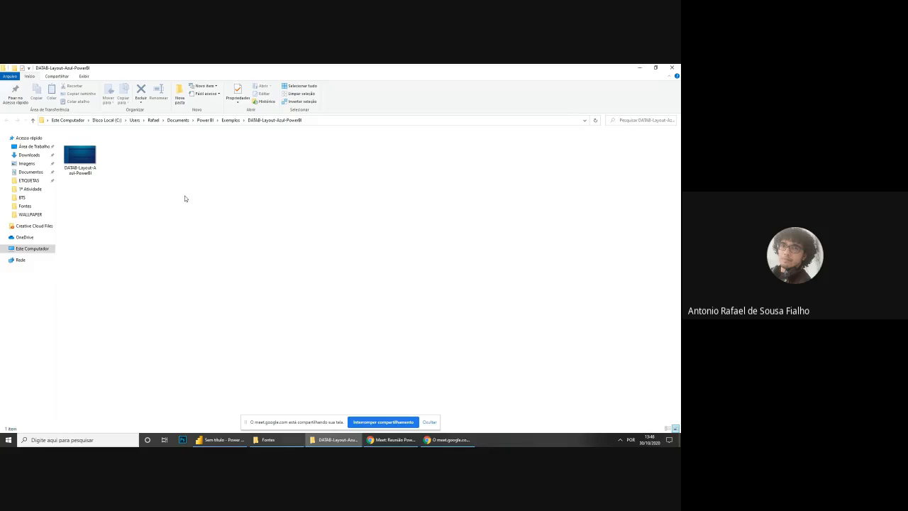
Step: Open the DATAB-Layout-Azul-PowerBI image from its folder to view the blue dashboard layout
{"action": "left_click", "coordinate": [80, 158]}
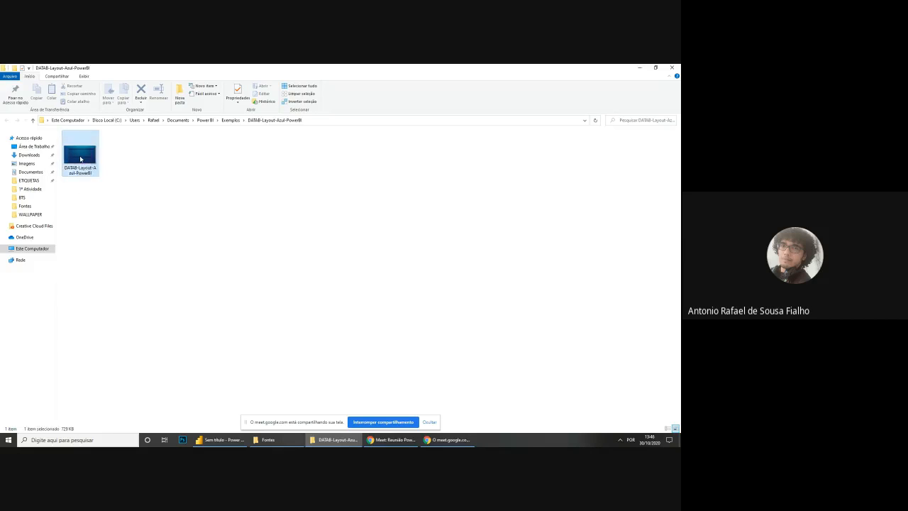
{"action": "double_click", "coordinate": [81, 159]}
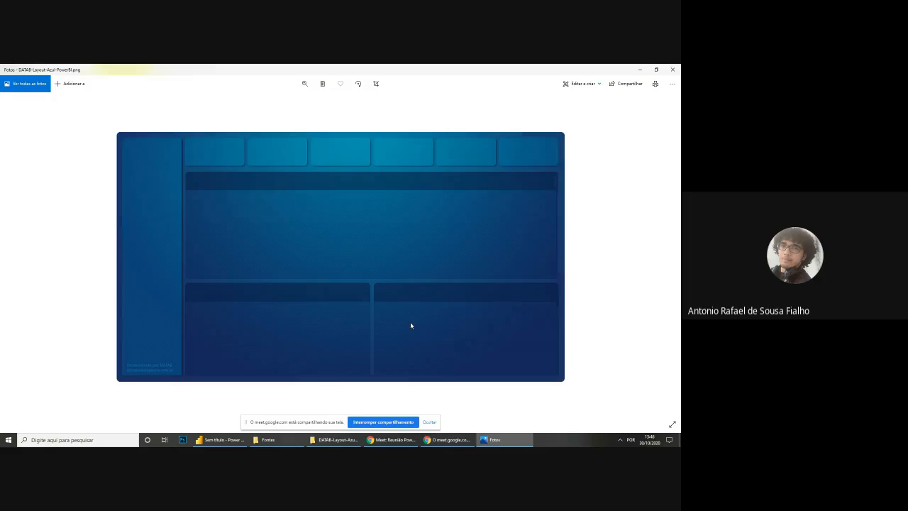
{"action": "left_click", "coordinate": [230, 440]}
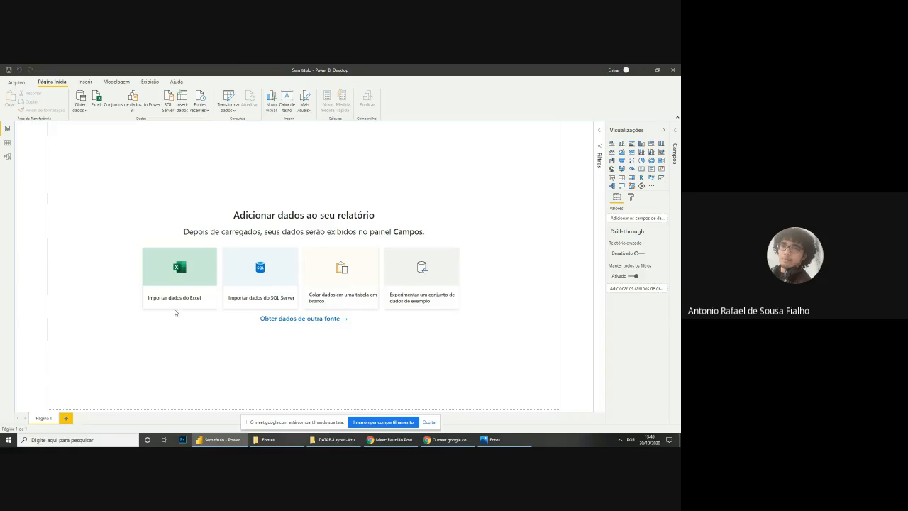
{"action": "left_click", "coordinate": [82, 83]}
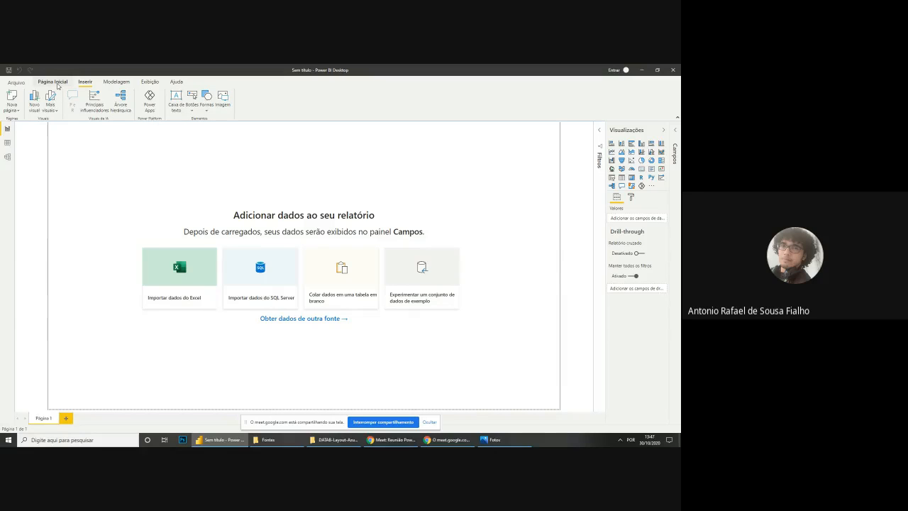
{"action": "left_click", "coordinate": [223, 98]}
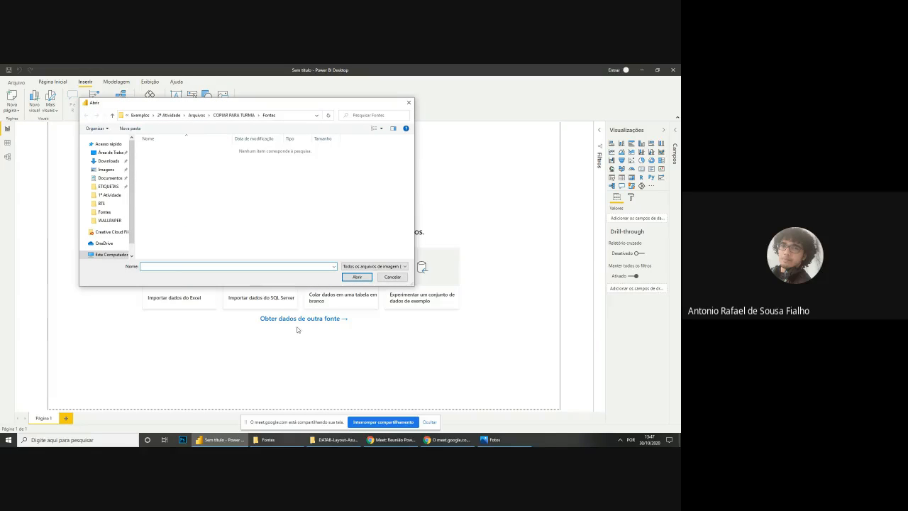
{"action": "left_click", "coordinate": [409, 102]}
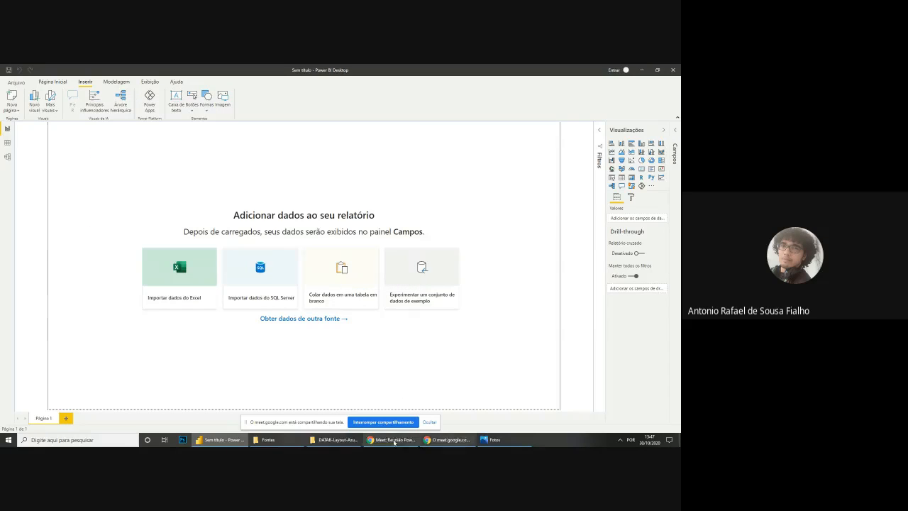
Step: View the DATAB-Layout-Azul-PowerBI image again and close it, returning to Power BI Desktop
{"action": "left_click", "coordinate": [335, 439]}
{"action": "left_click_drag", "start_coordinate": [80, 155], "coordinate": [313, 192]}
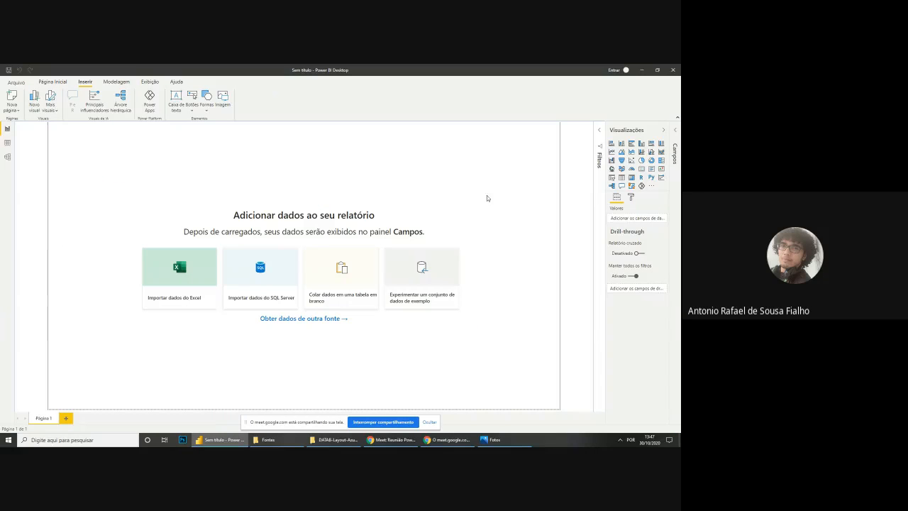
{"action": "left_click", "coordinate": [494, 440]}
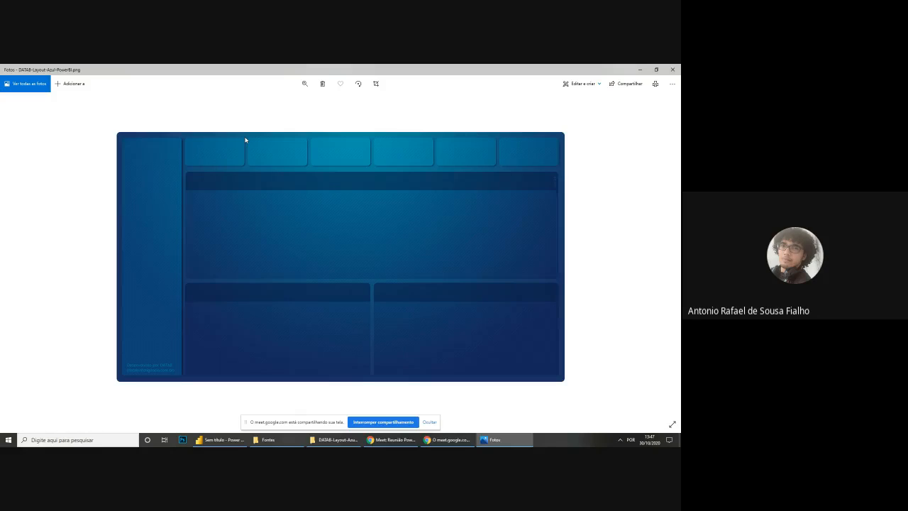
{"action": "left_click", "coordinate": [670, 70]}
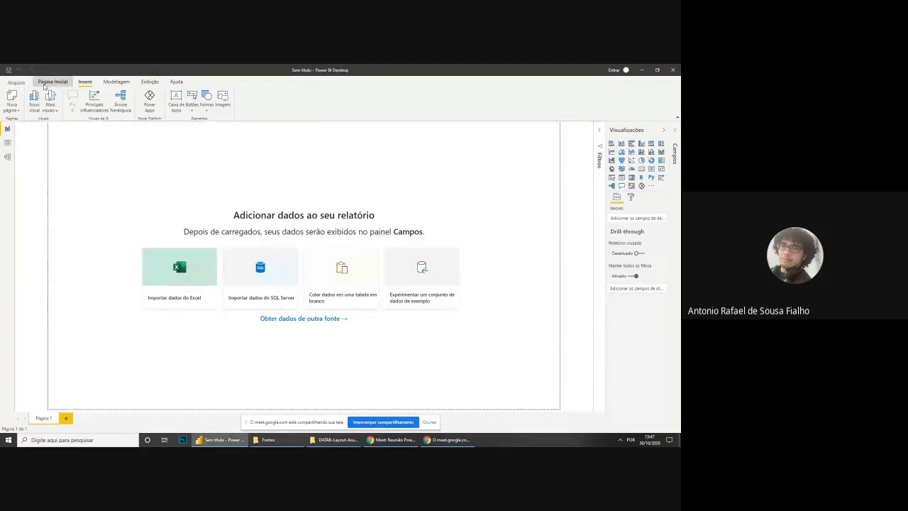
Step: Get data with the Texto/CSV source, chosen from the full list of data connectors, and connect
{"action": "left_click", "coordinate": [45, 83]}
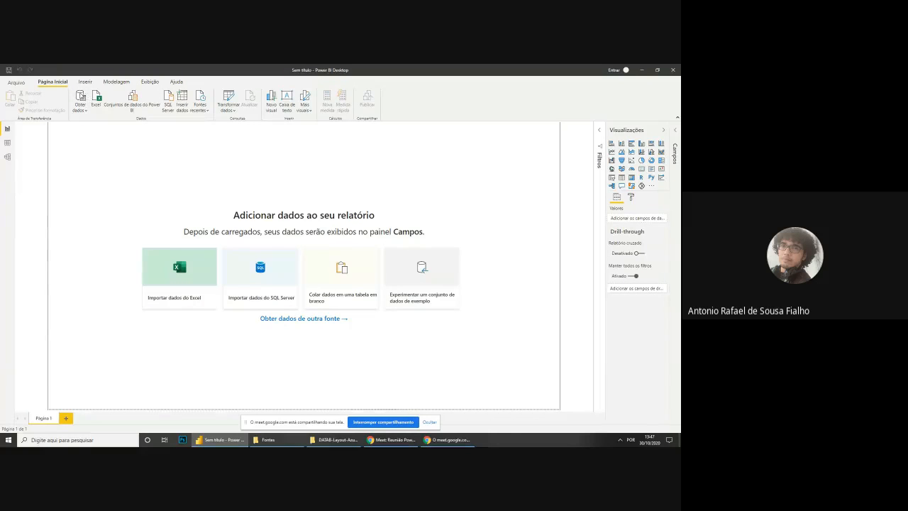
{"action": "left_click", "coordinate": [84, 97]}
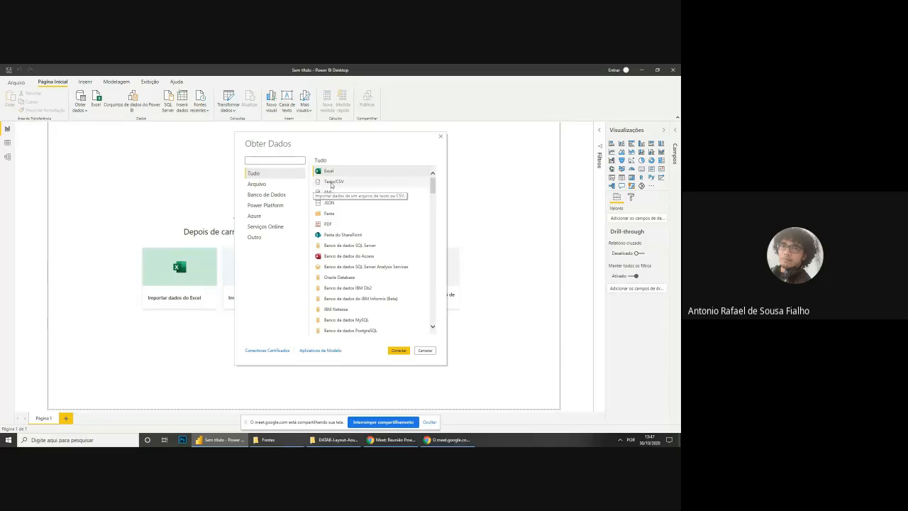
{"action": "left_click", "coordinate": [328, 183]}
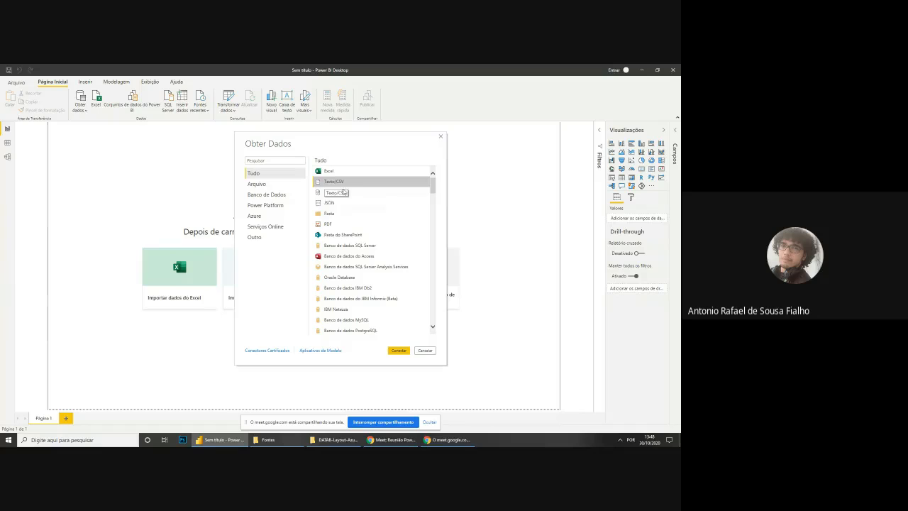
{"action": "left_click", "coordinate": [329, 193]}
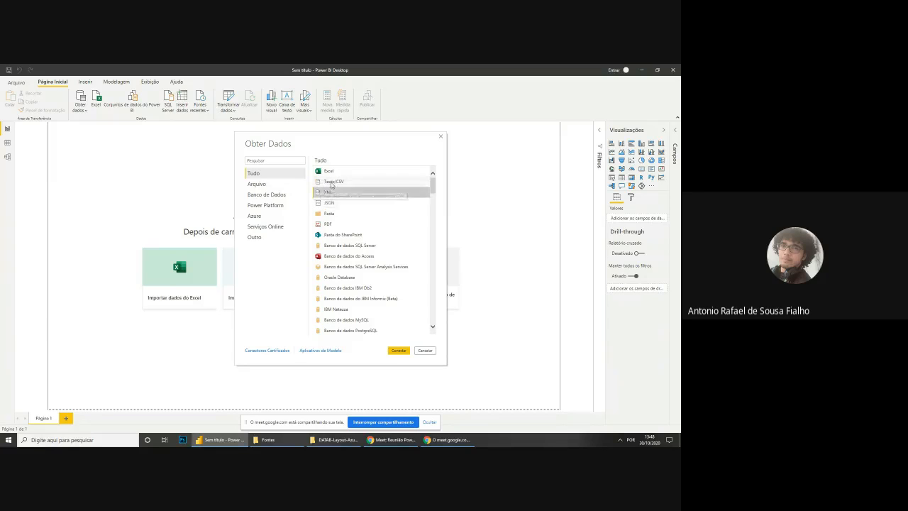
{"action": "left_click", "coordinate": [330, 184]}
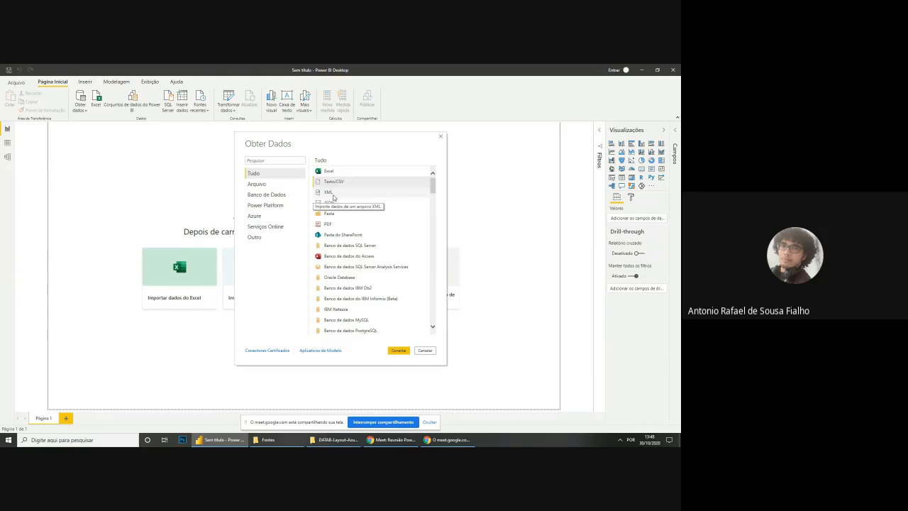
{"action": "left_click", "coordinate": [332, 193]}
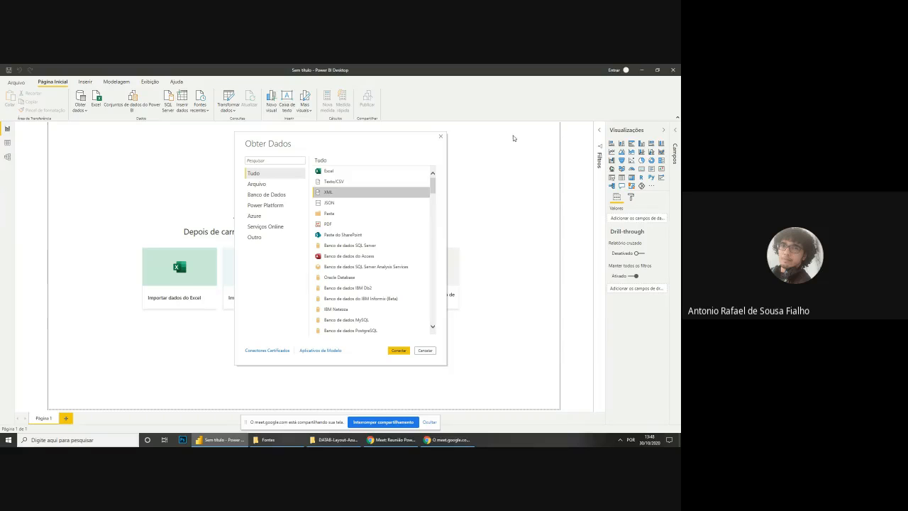
{"action": "left_click", "coordinate": [351, 181]}
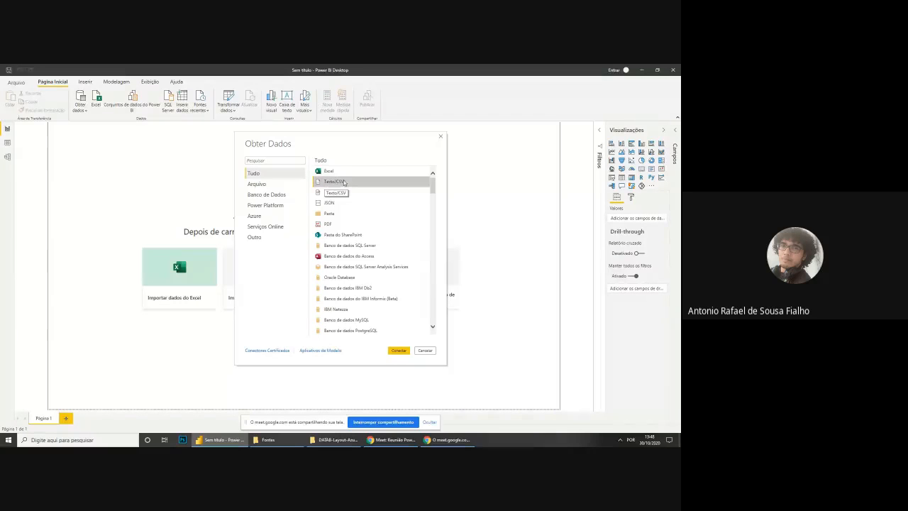
{"action": "left_click", "coordinate": [399, 350]}
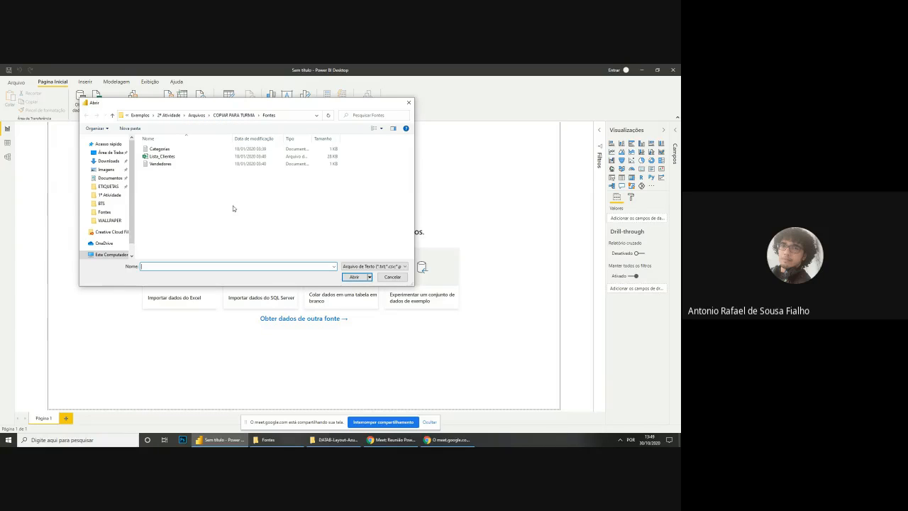
Step: Open the Categorias text file from the Fontes folder for import and check its file origin options
{"action": "left_click", "coordinate": [162, 150]}
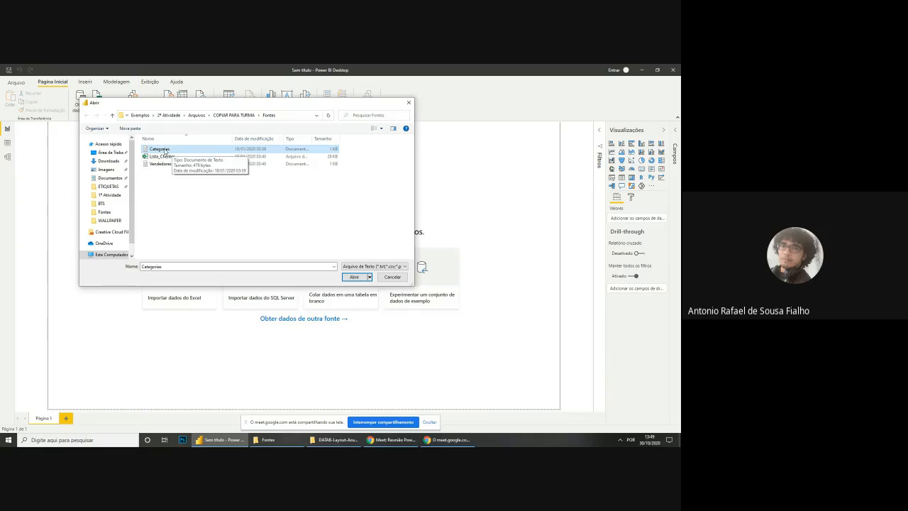
{"action": "left_click_drag", "start_coordinate": [313, 138], "coordinate": [368, 137]}
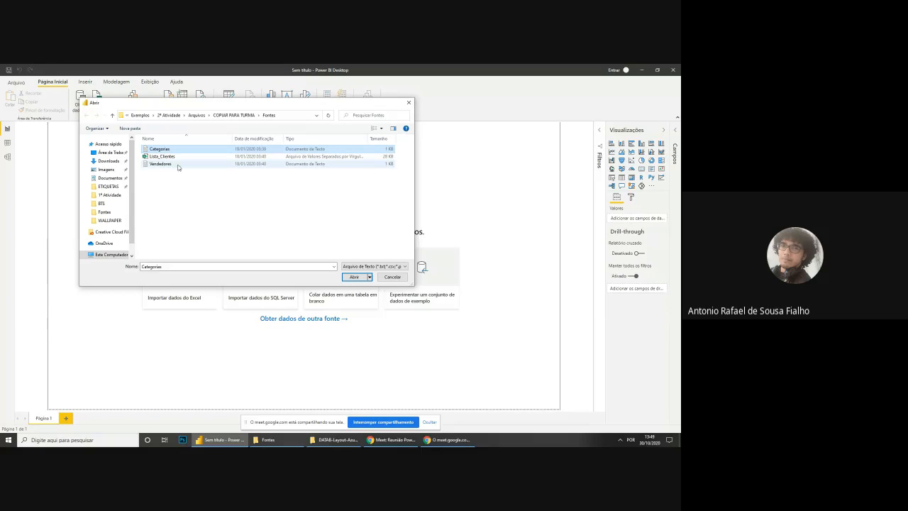
{"action": "left_click", "coordinate": [291, 164]}
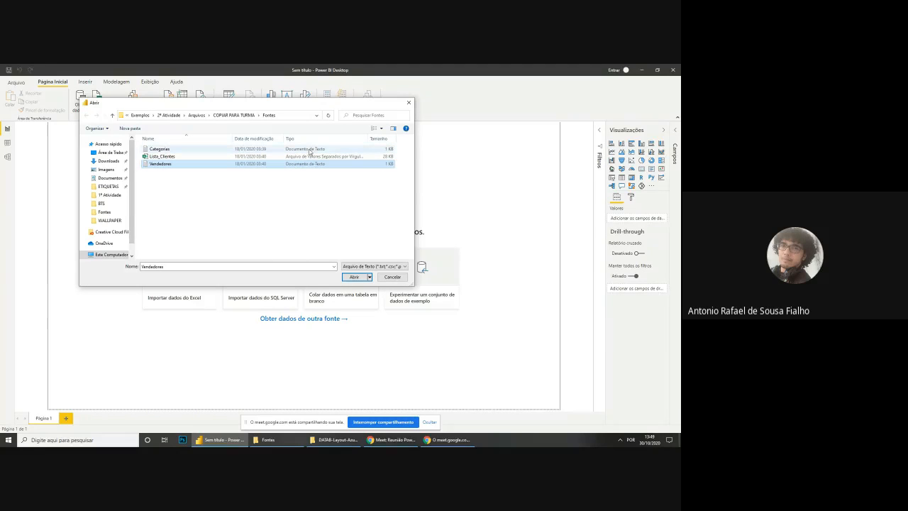
{"action": "left_click", "coordinate": [309, 150]}
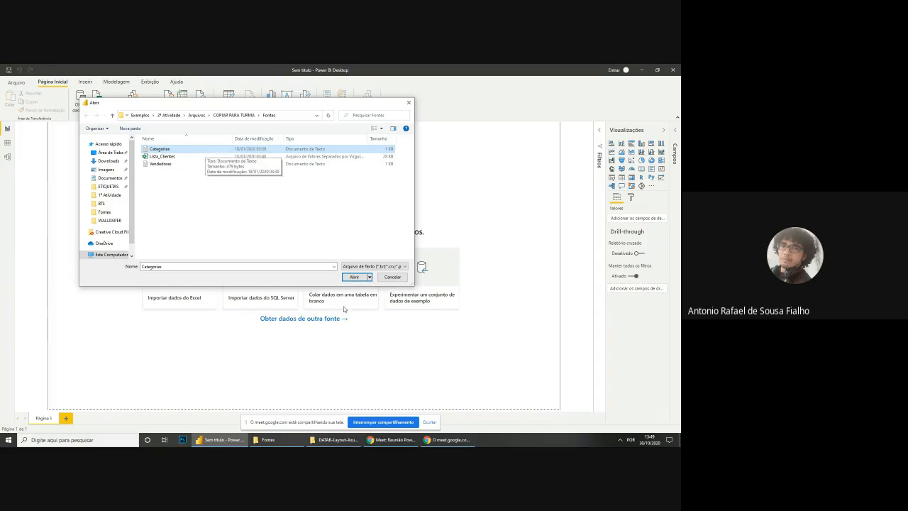
{"action": "left_click", "coordinate": [351, 277]}
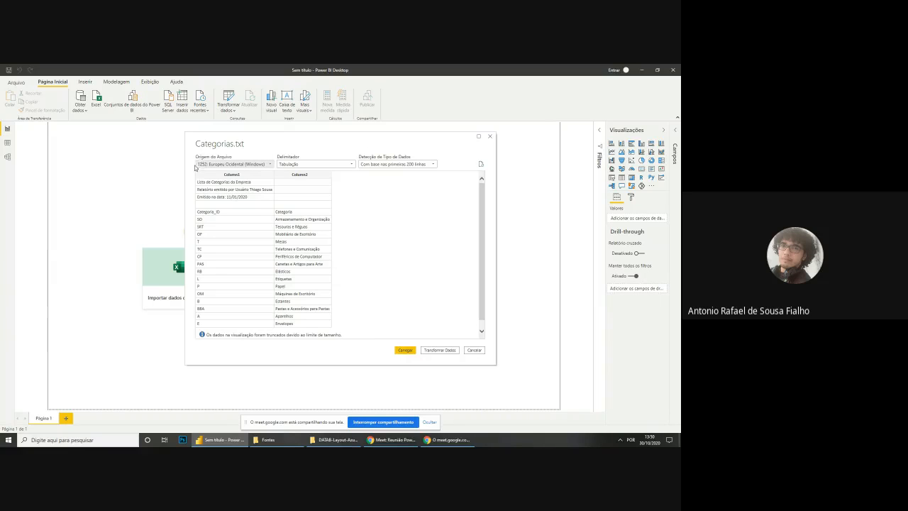
{"action": "left_click", "coordinate": [259, 165]}
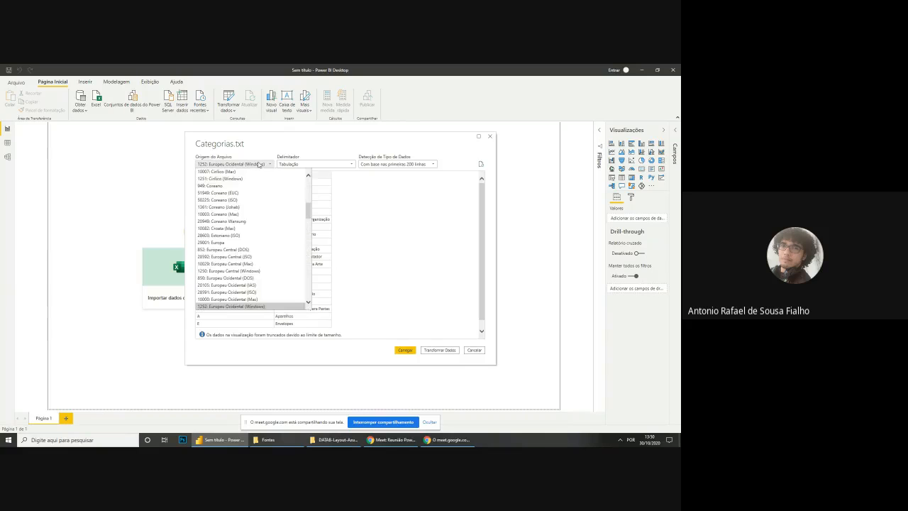
{"action": "left_click", "coordinate": [259, 165]}
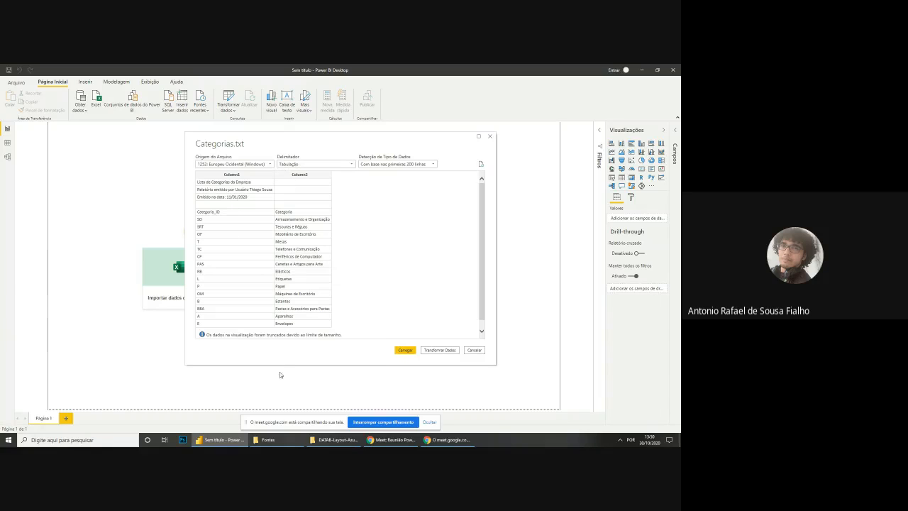
Step: Switch to the Fontes folder in File Explorer, open the Produtos XML file and close all its browser tabs
{"action": "mouse_move", "coordinate": [278, 439]}
{"action": "left_click", "coordinate": [273, 416]}
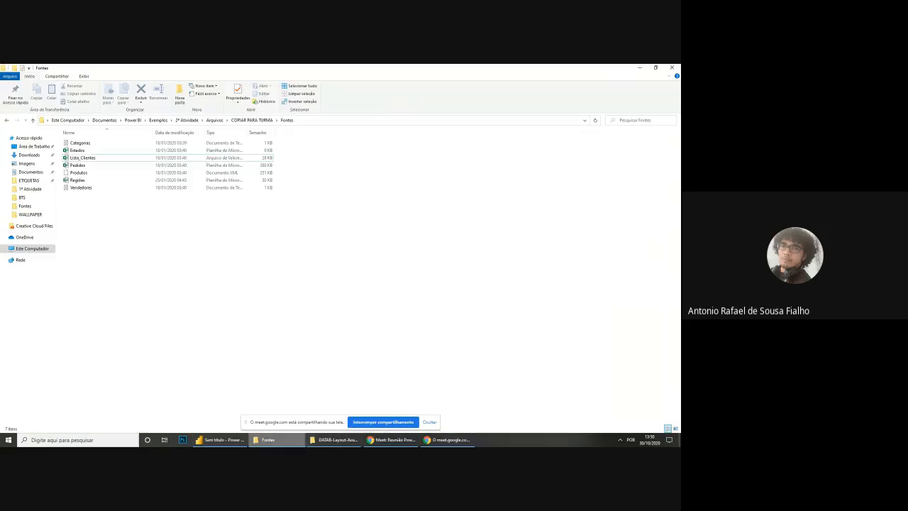
{"action": "double_click", "coordinate": [79, 173]}
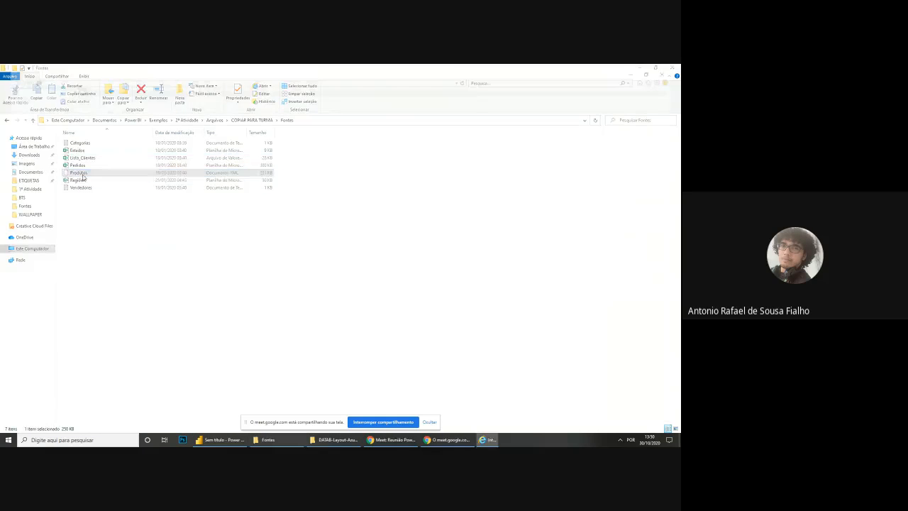
{"action": "left_click", "coordinate": [672, 69]}
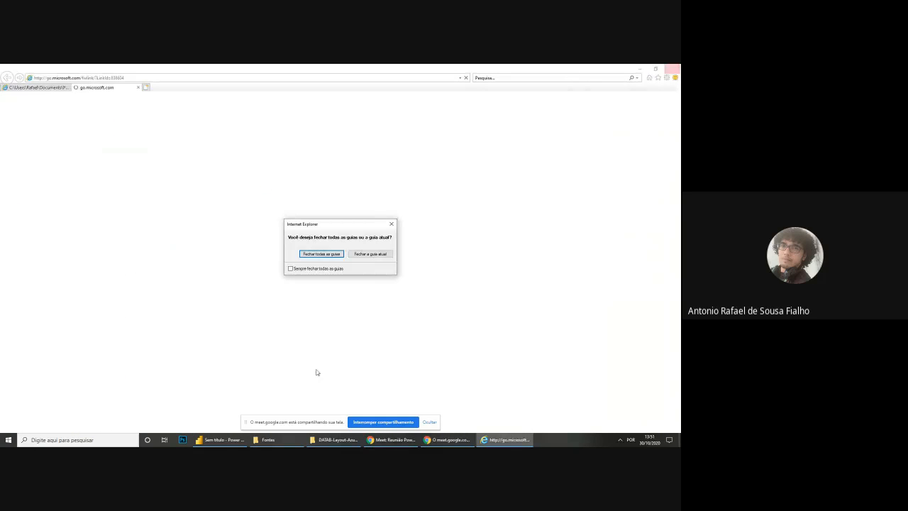
{"action": "left_click", "coordinate": [330, 254]}
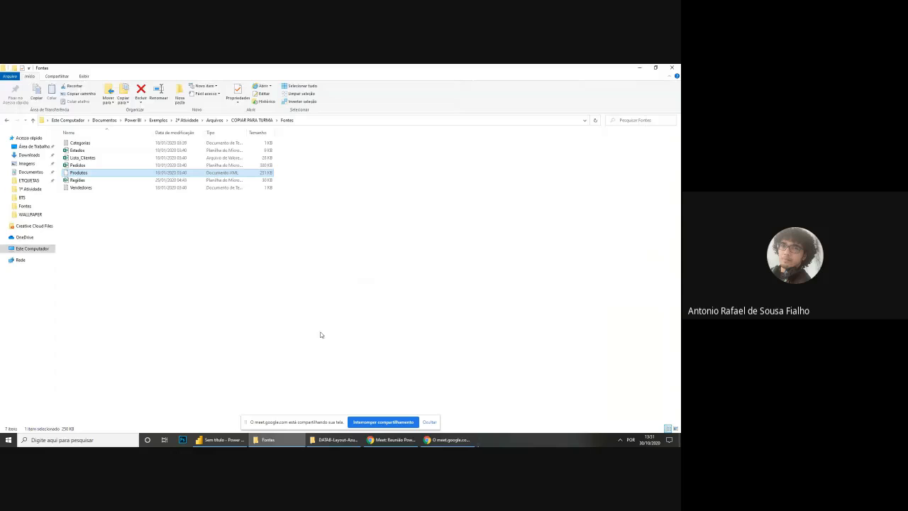
Step: Open the Categorias text file in Notepad from the Fontes folder and maximize its window
{"action": "left_click", "coordinate": [80, 144]}
{"action": "double_click", "coordinate": [80, 144]}
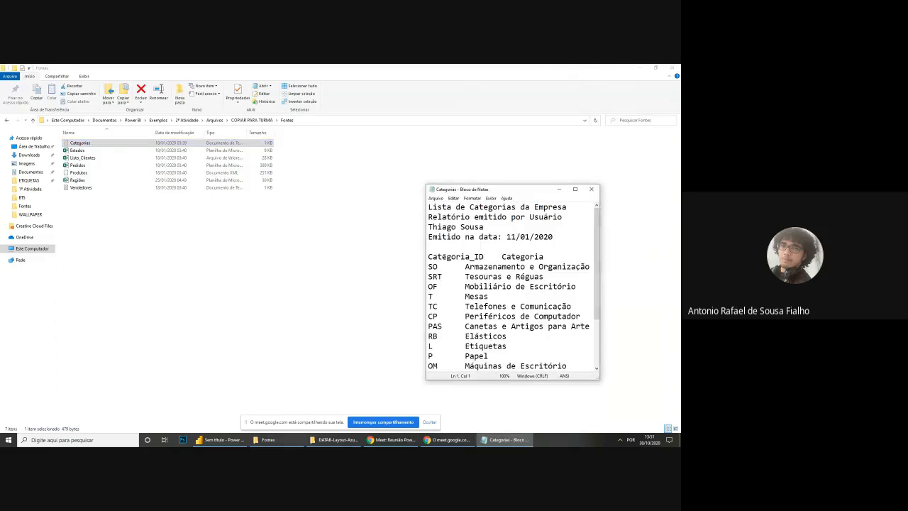
{"action": "left_click", "coordinate": [588, 186]}
{"action": "left_click", "coordinate": [14, 134]}
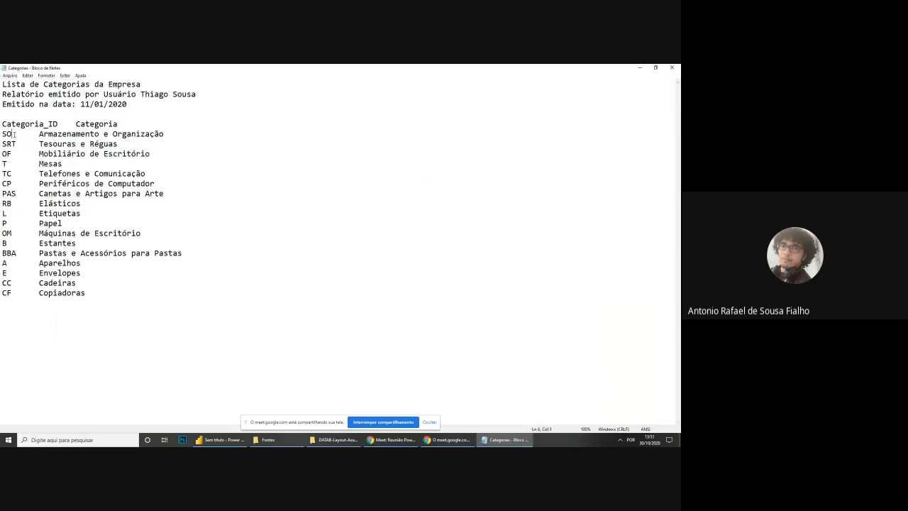
Step: Highlight the tab spacing between code and category name row by row from SO to Estantes, and close Notepad
{"action": "double_click", "coordinate": [34, 136]}
{"action": "double_click", "coordinate": [20, 144]}
{"action": "left_click", "coordinate": [18, 153]}
{"action": "double_click", "coordinate": [18, 153]}
{"action": "double_click", "coordinate": [21, 163]}
{"action": "left_click", "coordinate": [25, 173]}
{"action": "double_click", "coordinate": [25, 173]}
{"action": "double_click", "coordinate": [33, 183]}
{"action": "double_click", "coordinate": [29, 192]}
{"action": "double_click", "coordinate": [36, 204]}
{"action": "double_click", "coordinate": [28, 213]}
{"action": "double_click", "coordinate": [13, 223]}
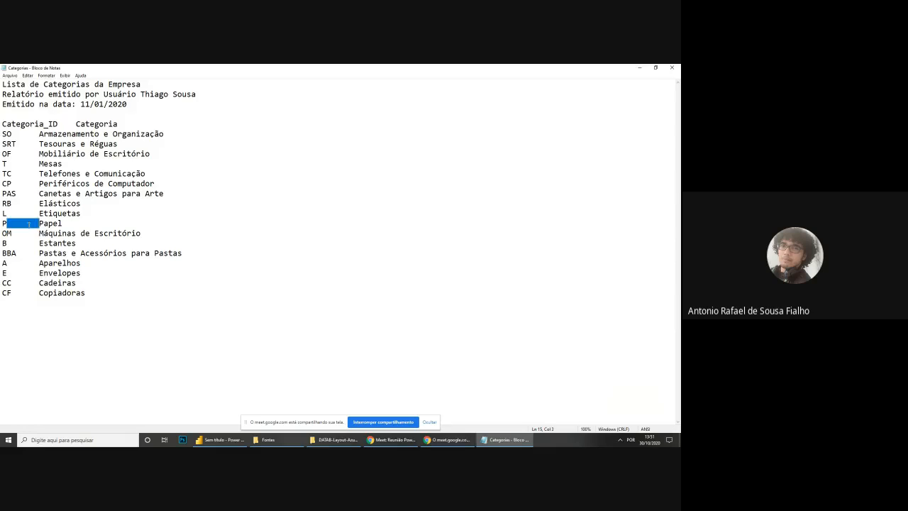
{"action": "double_click", "coordinate": [13, 233]}
{"action": "left_click", "coordinate": [13, 243]}
{"action": "double_click", "coordinate": [14, 244]}
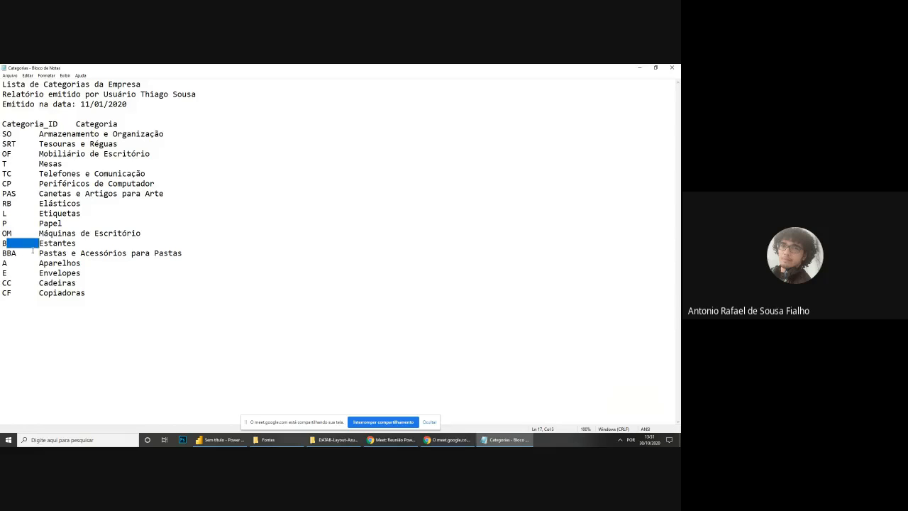
{"action": "left_click", "coordinate": [672, 67]}
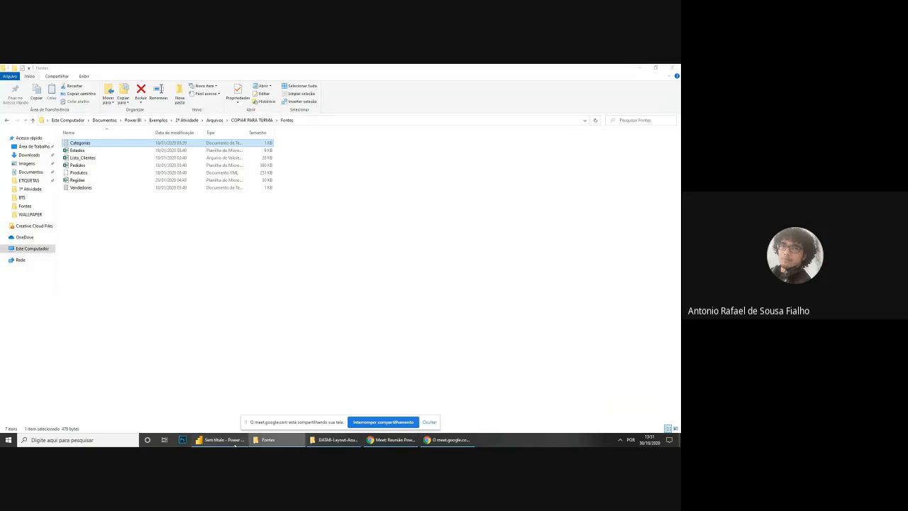
Step: Return to Power BI Desktop and examine the Categorias.txt preview and its data type detection options
{"action": "left_click", "coordinate": [220, 440]}
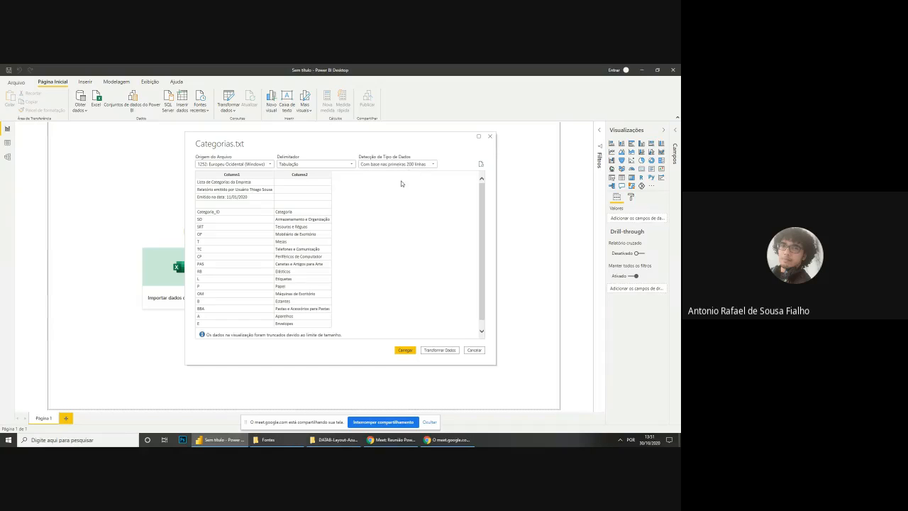
{"action": "scroll", "coordinate": [389, 186], "scroll_direction": "down", "scroll_amount": 1}
{"action": "scroll", "coordinate": [330, 201], "scroll_direction": "up", "scroll_amount": 1}
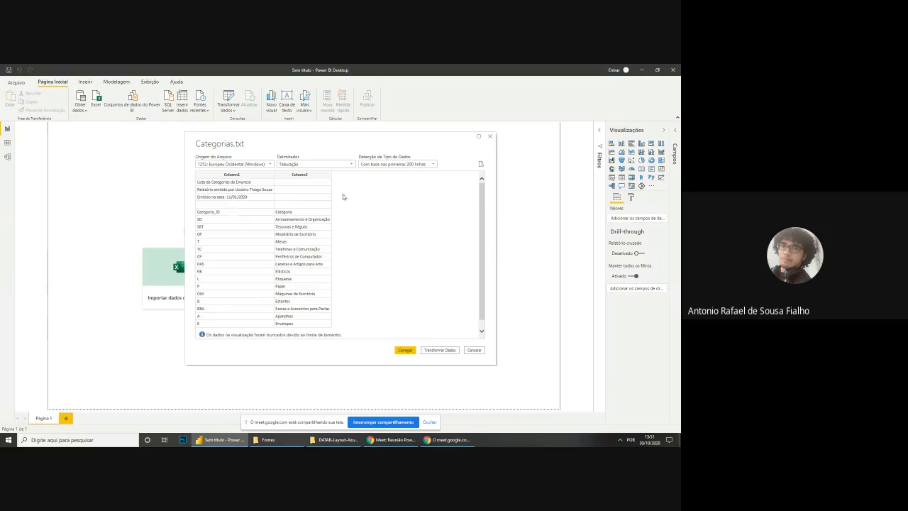
{"action": "left_click", "coordinate": [419, 164]}
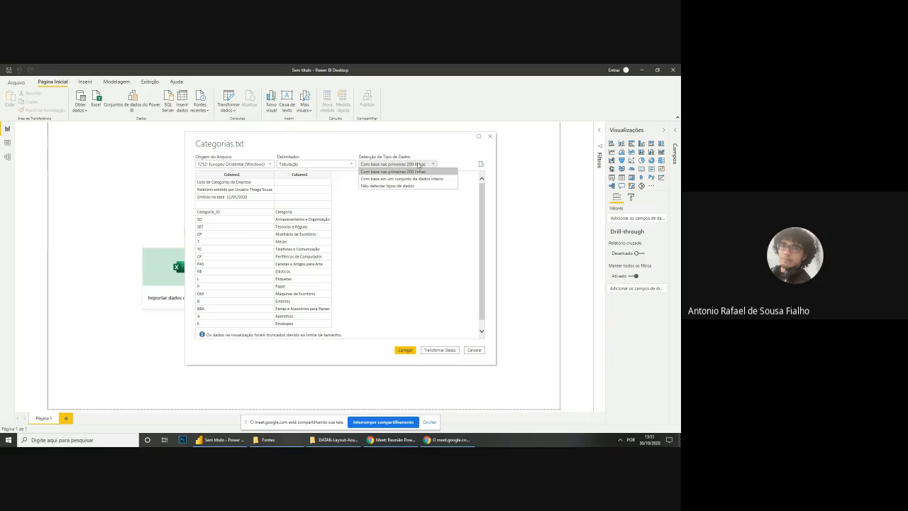
{"action": "left_click", "coordinate": [418, 164]}
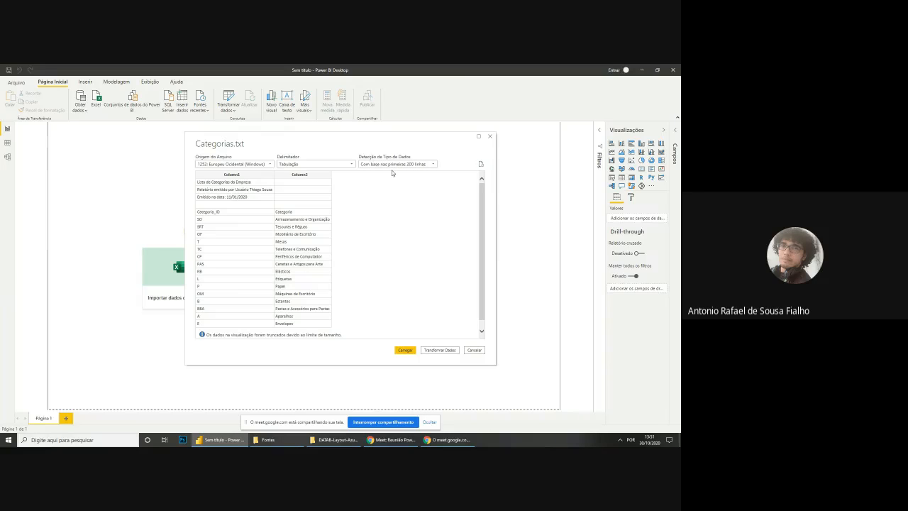
Step: Open the Categorias.txt data in the Power Query Editor for transformation instead of loading it directly
{"action": "scroll", "coordinate": [274, 250], "scroll_direction": "down", "scroll_amount": 1}
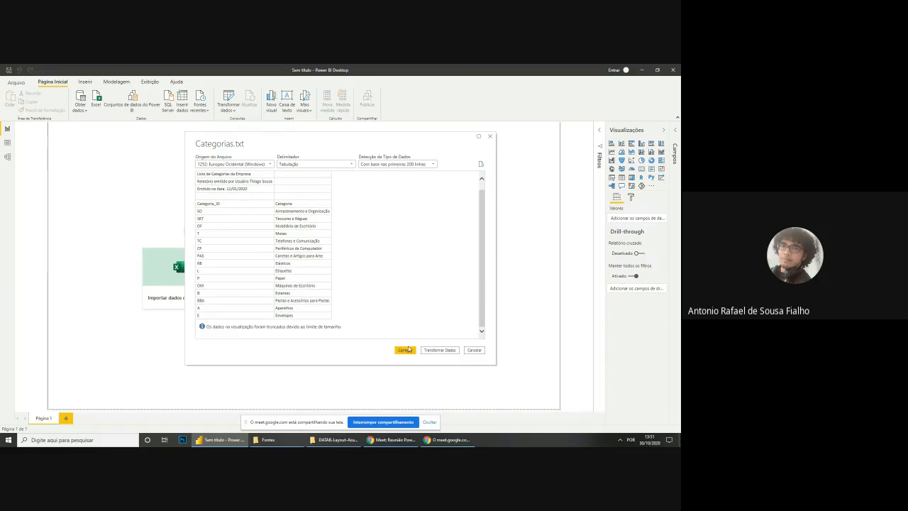
{"action": "left_click", "coordinate": [441, 350]}
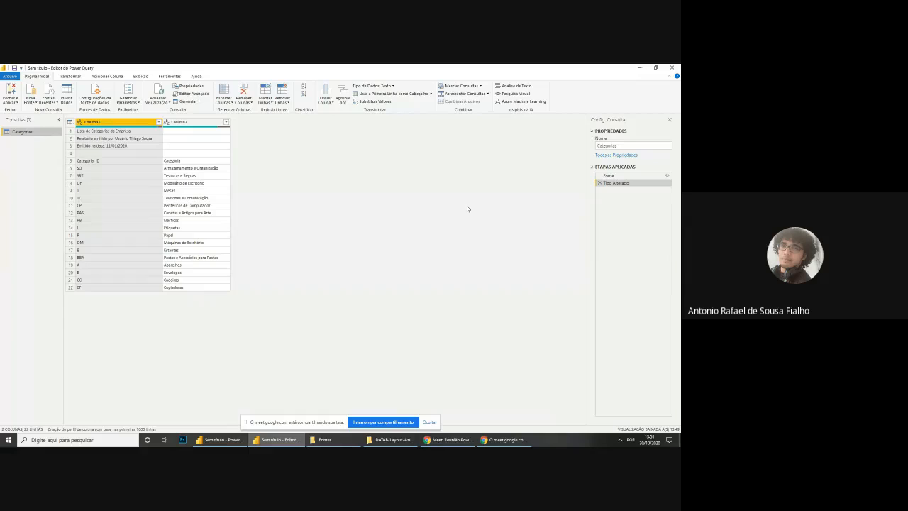
Step: Examine the category codes and names, and the report title, issuer, date and blank rows above the Categoria_ID row
{"action": "left_click", "coordinate": [212, 169]}
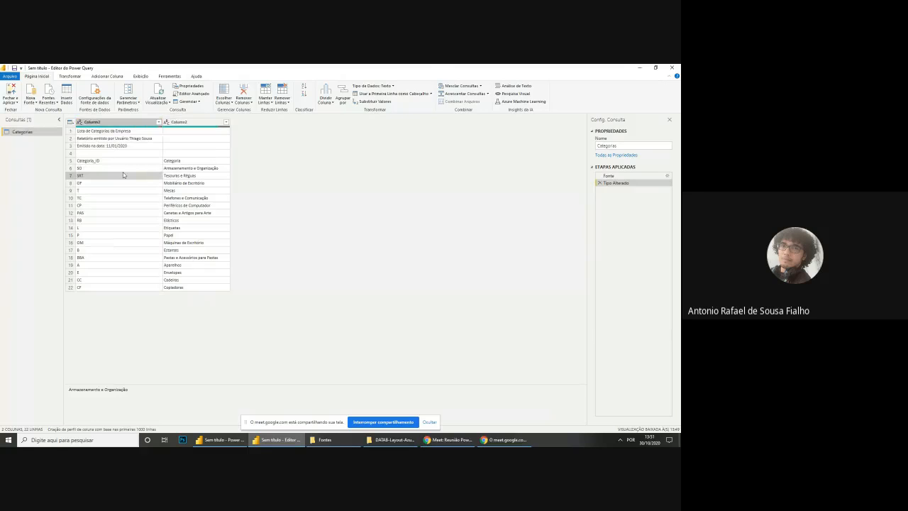
{"action": "left_click", "coordinate": [207, 184]}
{"action": "left_click", "coordinate": [183, 265]}
{"action": "left_click", "coordinate": [129, 257]}
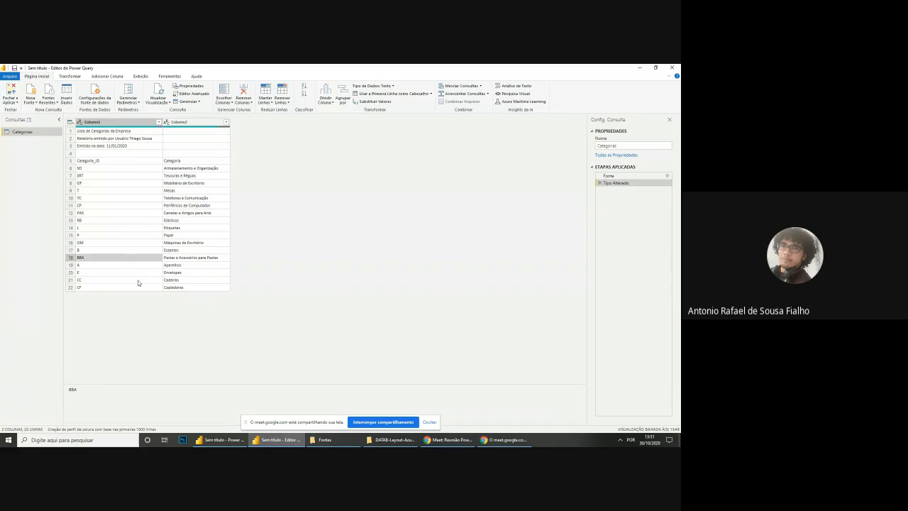
{"action": "left_click", "coordinate": [139, 280]}
{"action": "left_click", "coordinate": [192, 273]}
{"action": "left_click", "coordinate": [102, 131]}
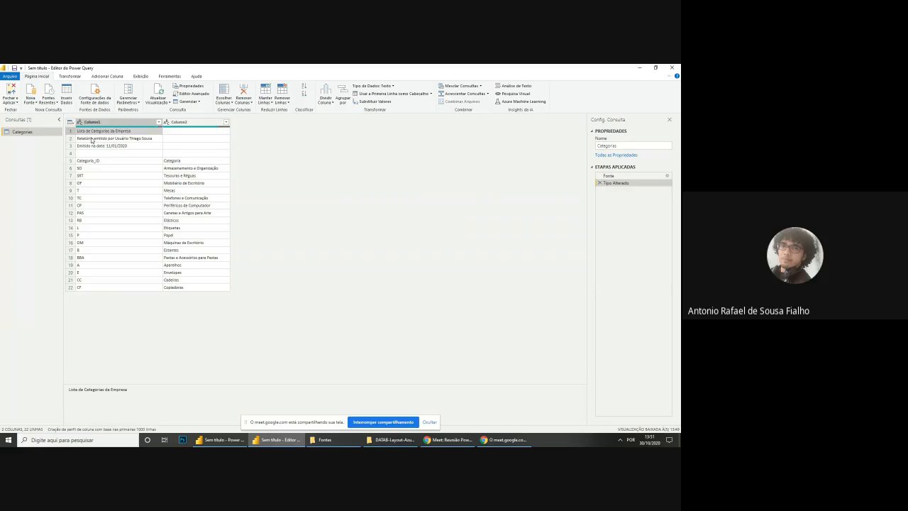
{"action": "left_click", "coordinate": [91, 139]}
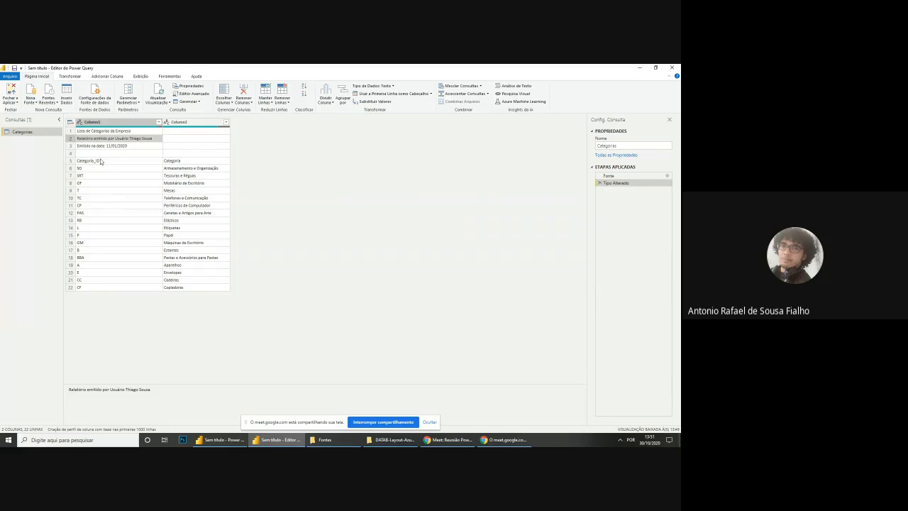
{"action": "left_click", "coordinate": [91, 147]}
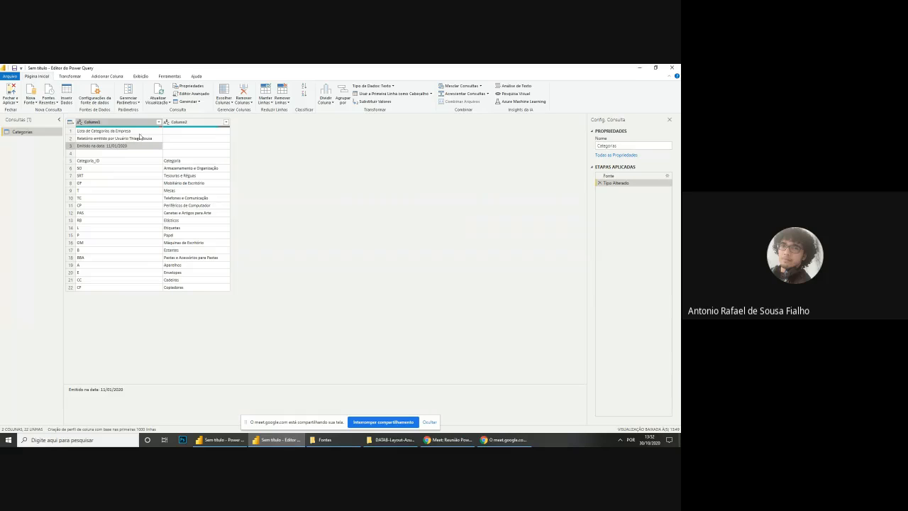
{"action": "left_click", "coordinate": [133, 131]}
{"action": "left_click", "coordinate": [122, 155]}
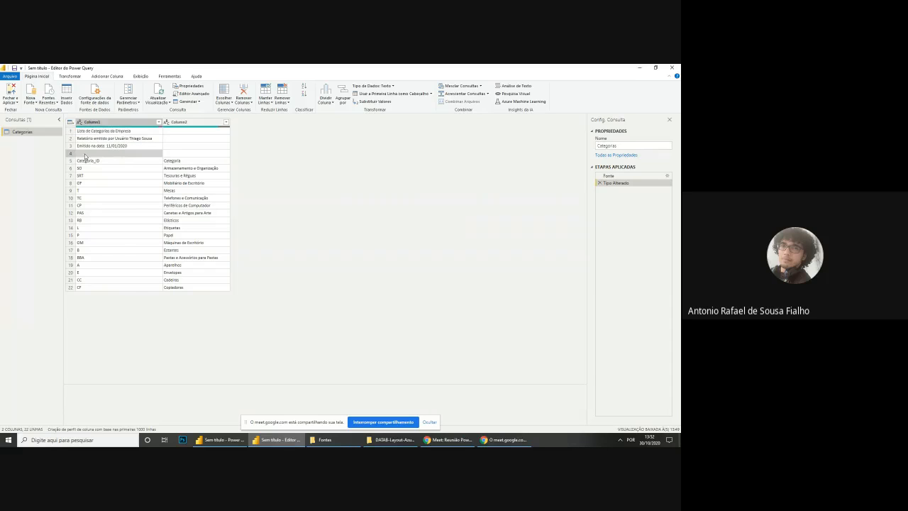
{"action": "left_click", "coordinate": [146, 133]}
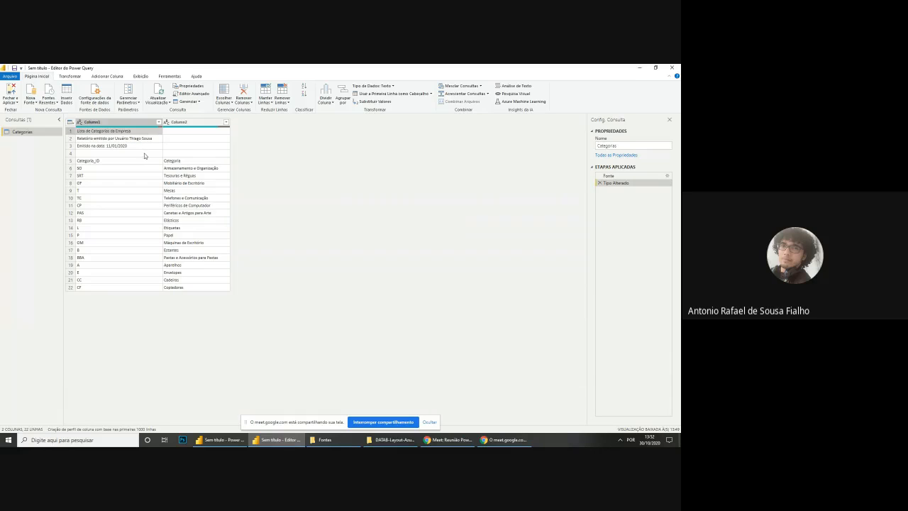
{"action": "left_click", "coordinate": [136, 134]}
Step: Launch the Windows Magnifier (Lupa) and enlarge the screen to 200%
{"action": "key", "text": "super"}
{"action": "type", "text": "lupa"}
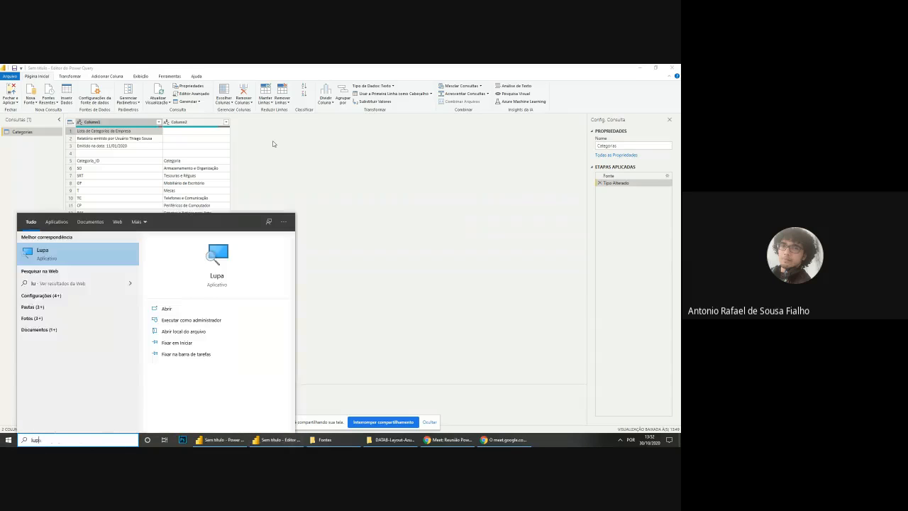
{"action": "key", "text": "Return"}
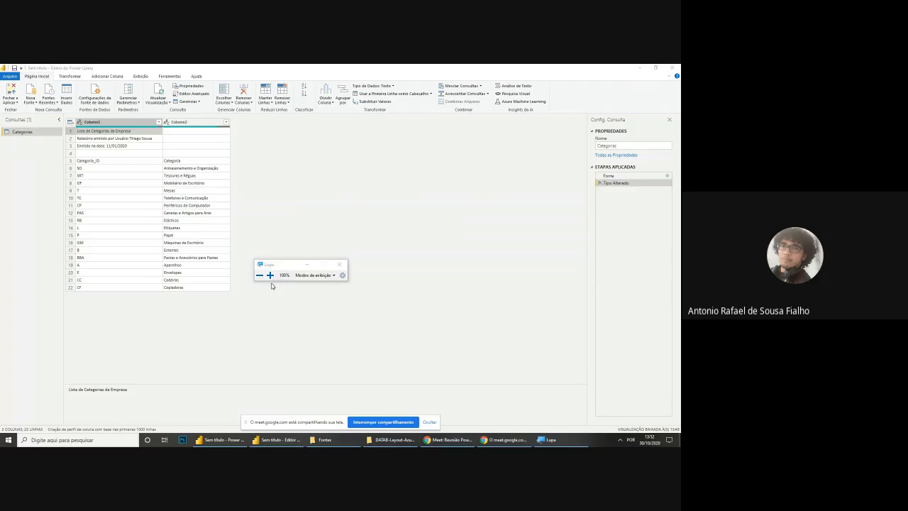
{"action": "left_click", "coordinate": [270, 274]}
{"action": "left_click", "coordinate": [271, 274]}
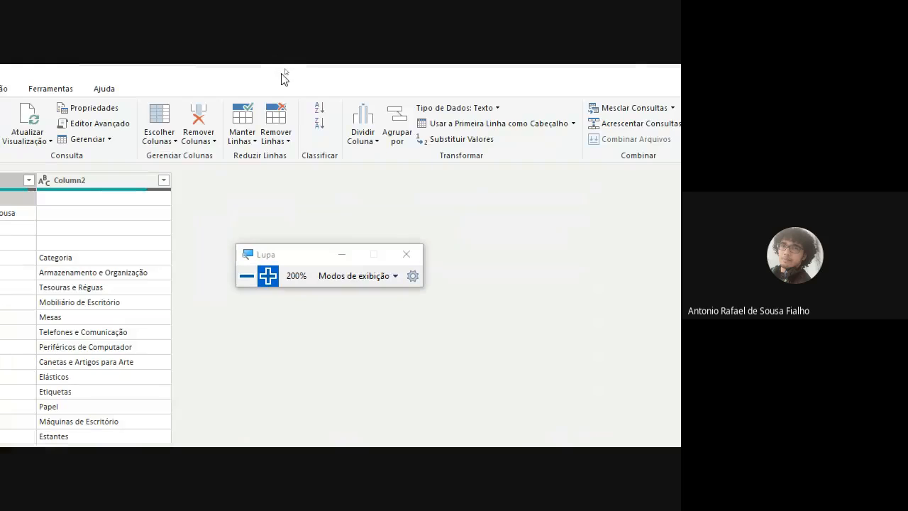
Step: Remove the top 4 rows of the Categorias table with Remover Linhas Principais, moving the Magnifier window out of the way
{"action": "left_click", "coordinate": [274, 135]}
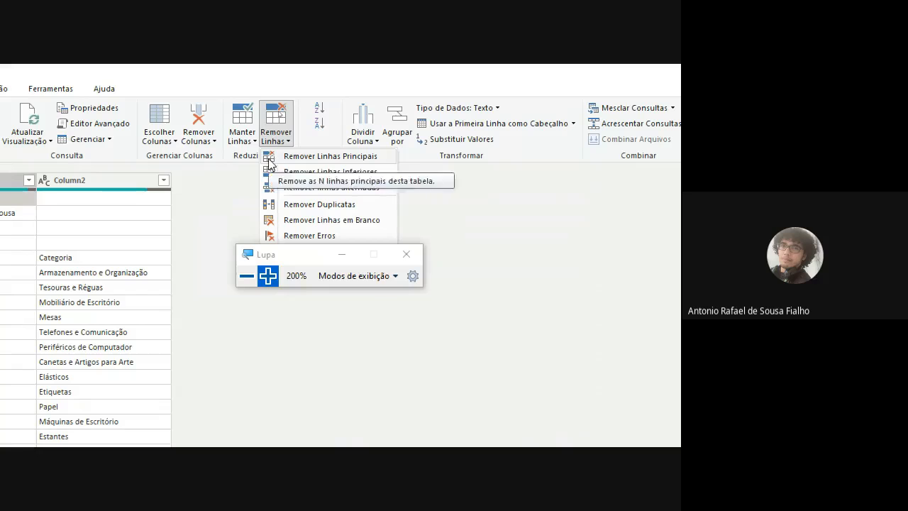
{"action": "left_click", "coordinate": [387, 157]}
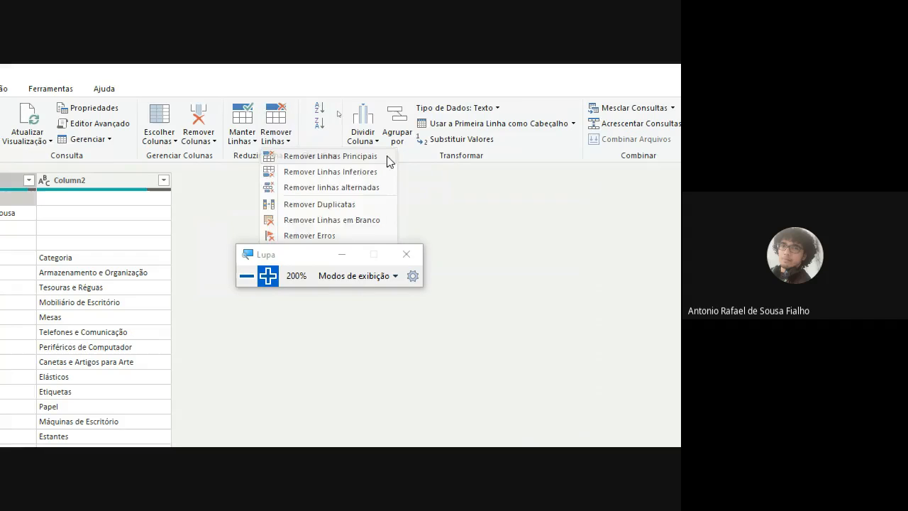
{"action": "left_click_drag", "start_coordinate": [284, 253], "coordinate": [514, 126]}
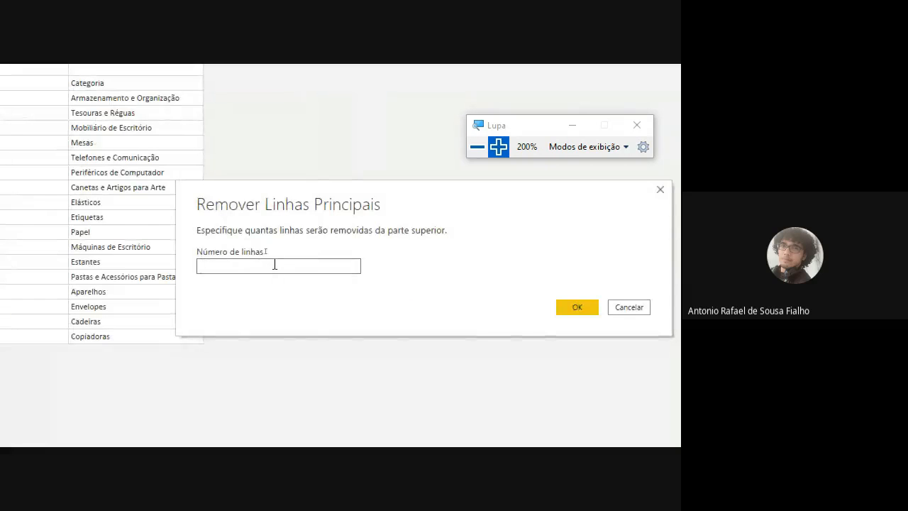
{"action": "left_click", "coordinate": [275, 264]}
{"action": "type", "text": "4"}
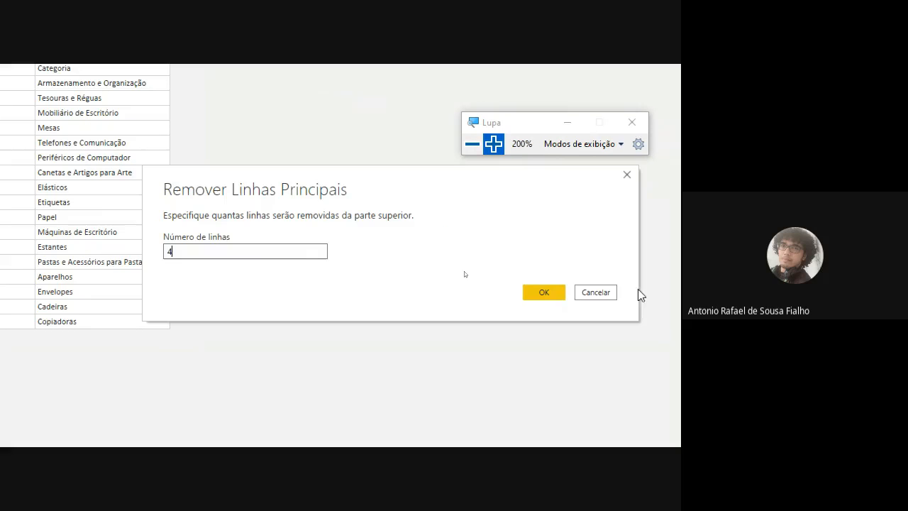
{"action": "left_click", "coordinate": [546, 292]}
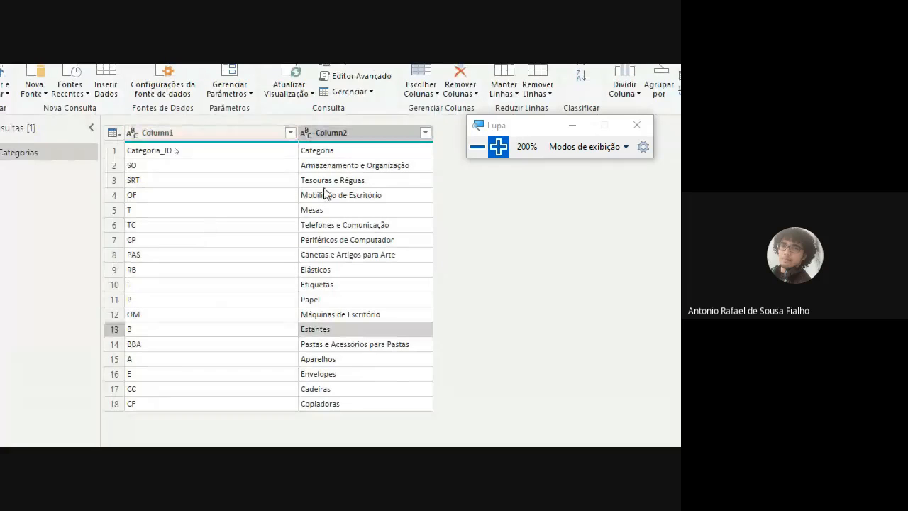
Step: Compare the Column1 and Column2 headers with the first row's Categoria_ID and Categoria values, keeping the Magnifier window clear of the table
{"action": "left_click_drag", "start_coordinate": [537, 118], "coordinate": [554, 308]}
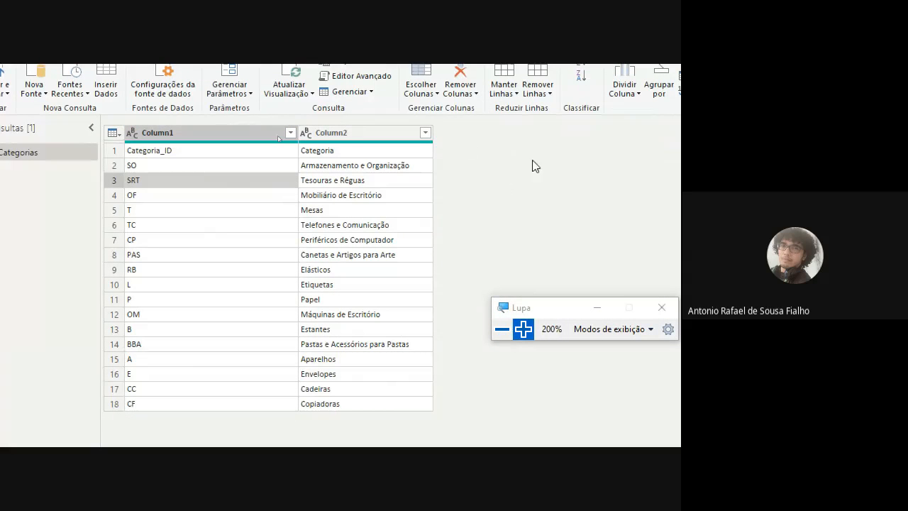
{"action": "left_click", "coordinate": [237, 133]}
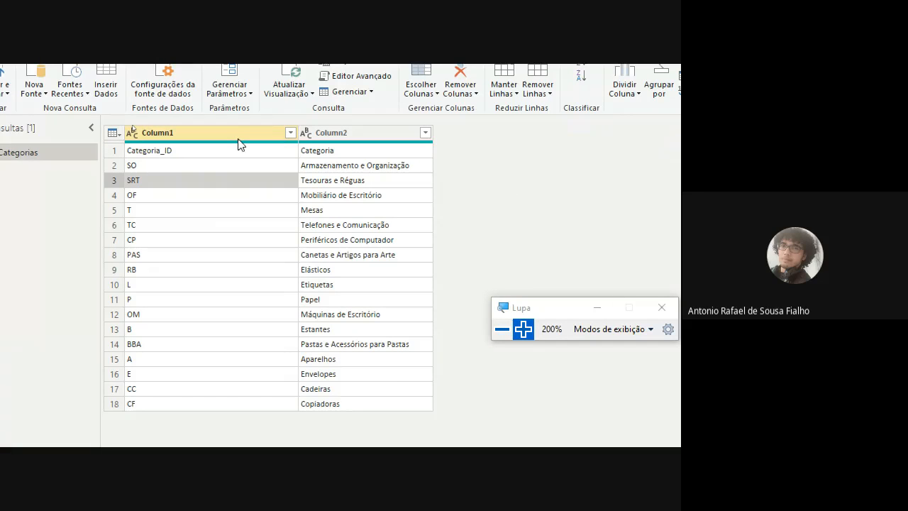
{"action": "left_click", "coordinate": [181, 152]}
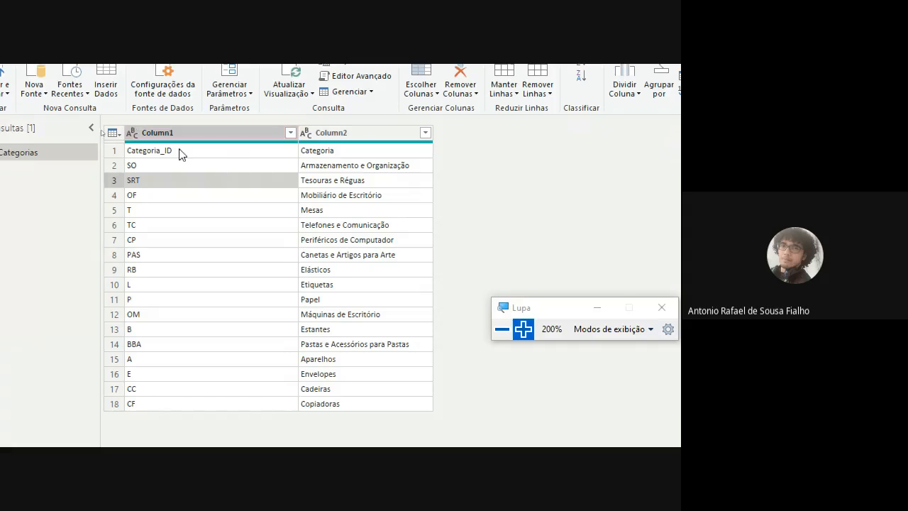
{"action": "left_click", "coordinate": [373, 152]}
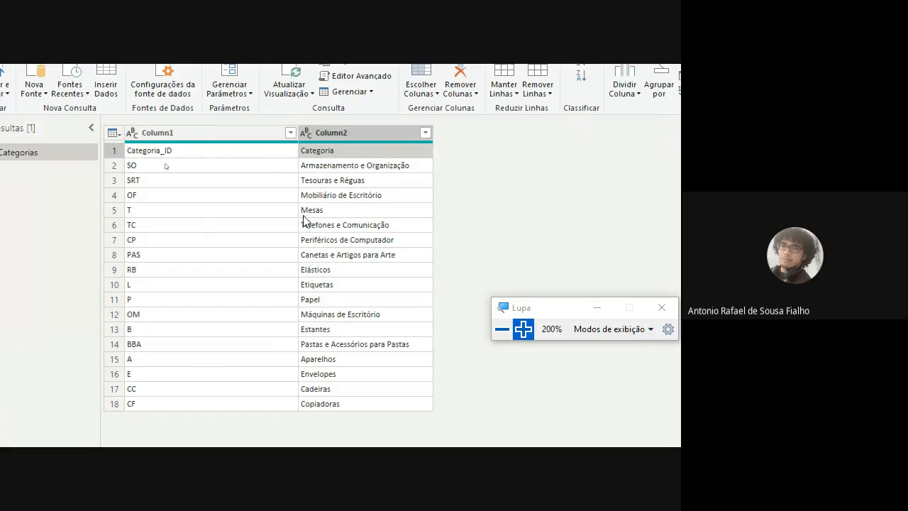
{"action": "left_click", "coordinate": [113, 150]}
{"action": "left_click", "coordinate": [220, 156]}
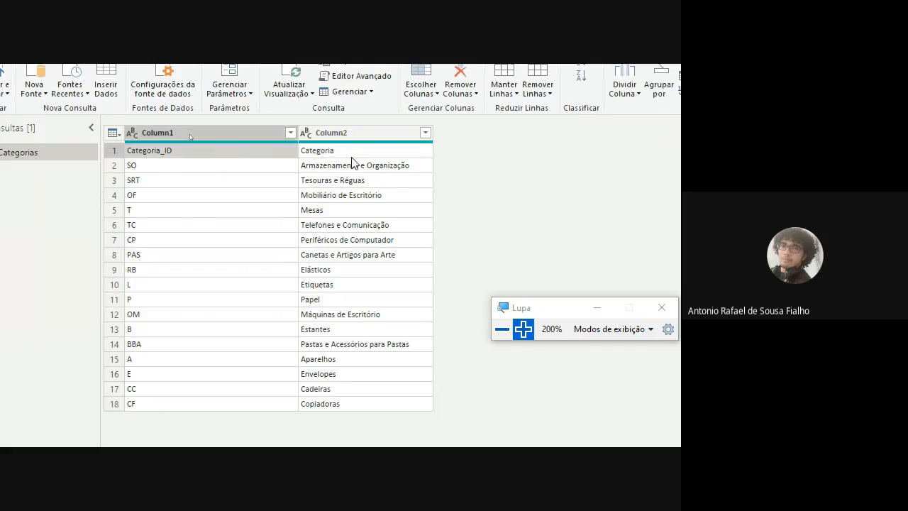
{"action": "left_click", "coordinate": [355, 158]}
{"action": "left_click", "coordinate": [220, 159]}
{"action": "left_click", "coordinate": [347, 157]}
{"action": "left_click", "coordinate": [224, 154]}
{"action": "left_click", "coordinate": [342, 155]}
{"action": "left_click", "coordinate": [236, 149]}
{"action": "left_click", "coordinate": [319, 147]}
{"action": "left_click", "coordinate": [228, 146]}
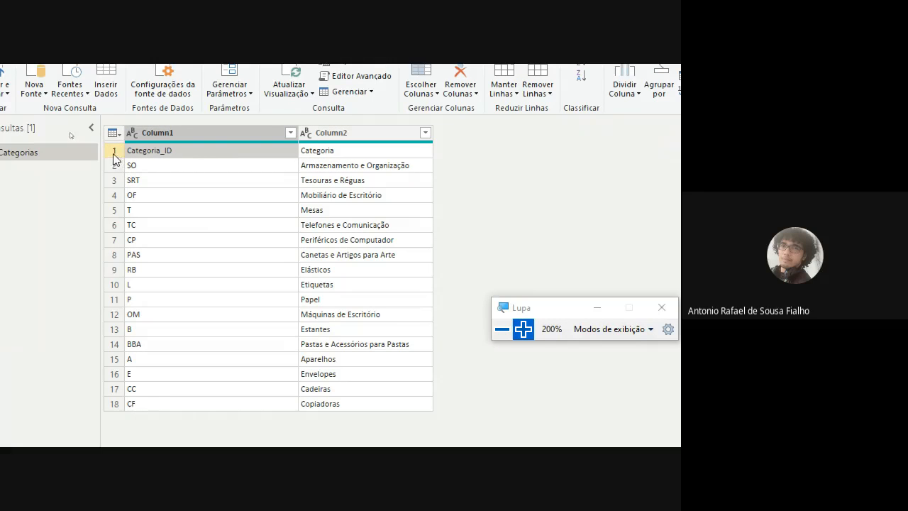
{"action": "left_click", "coordinate": [115, 151]}
{"action": "left_click", "coordinate": [205, 166]}
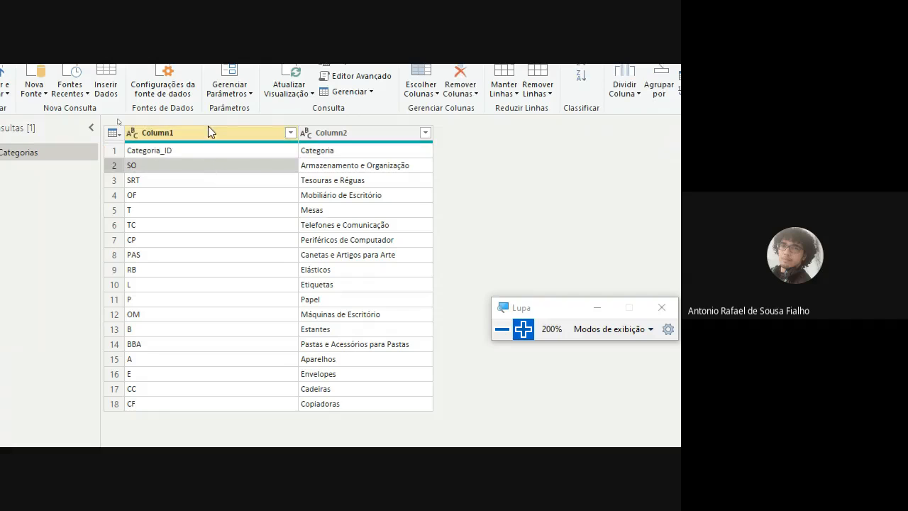
{"action": "left_click", "coordinate": [207, 128]}
{"action": "left_click", "coordinate": [343, 132]}
{"action": "left_click", "coordinate": [249, 133]}
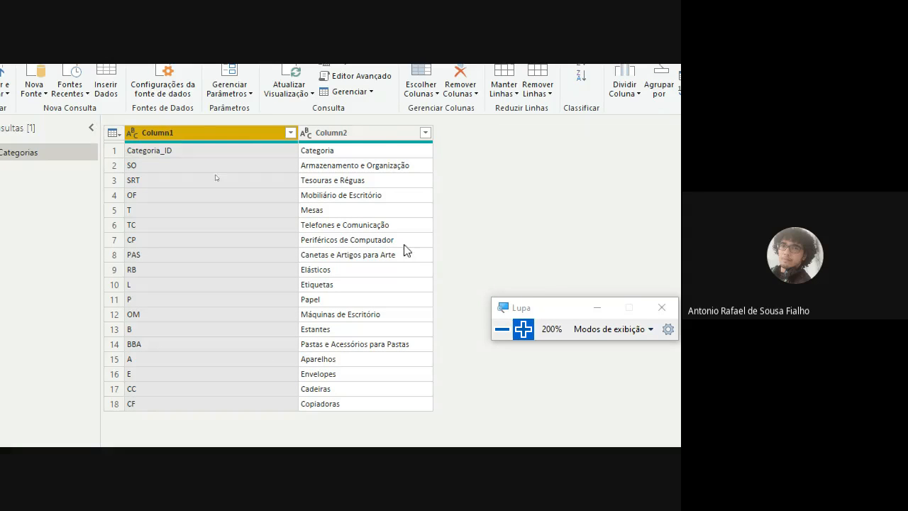
{"action": "left_click", "coordinate": [345, 133]}
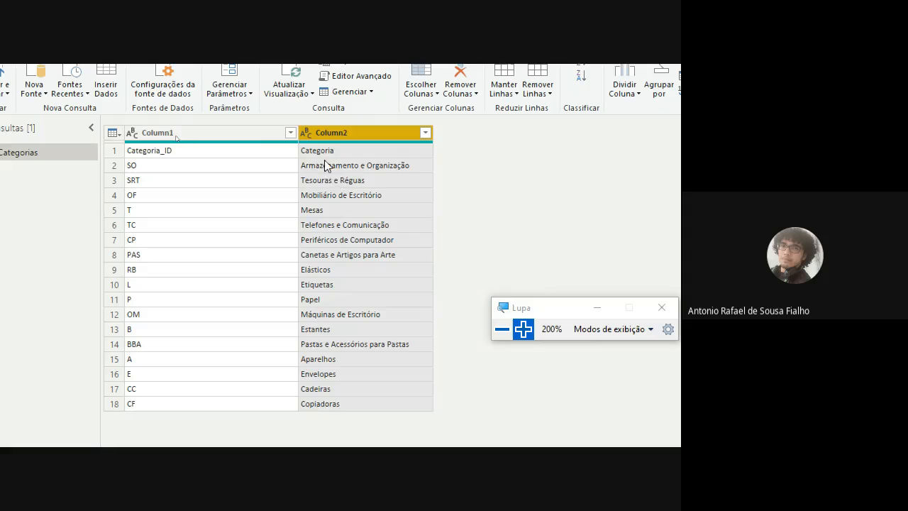
{"action": "left_click", "coordinate": [159, 156]}
{"action": "left_click", "coordinate": [112, 151]}
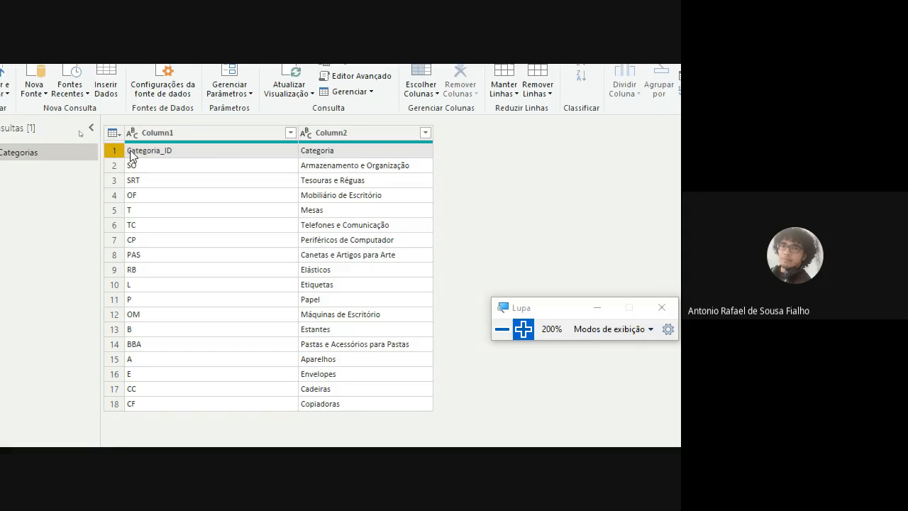
{"action": "left_click", "coordinate": [336, 151]}
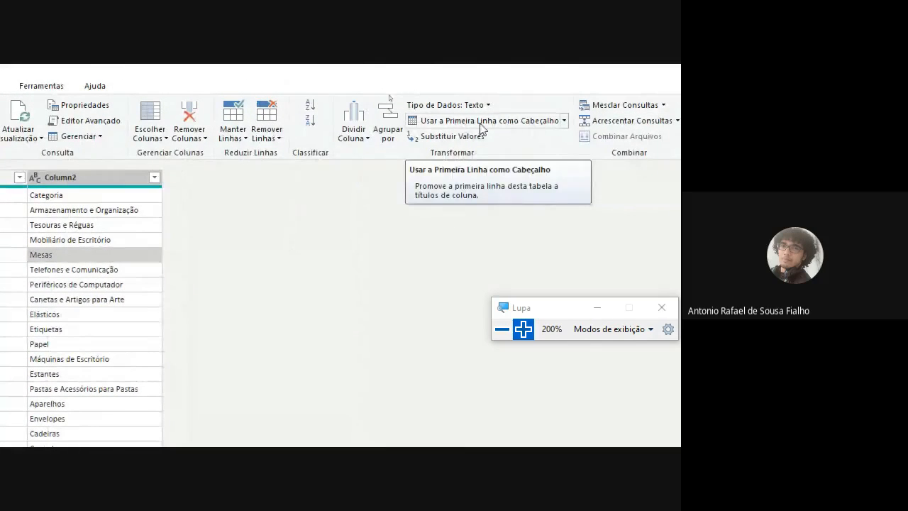
Step: Promote the first row of the Categorias table to column headers and check the Categoria column
{"action": "left_click", "coordinate": [564, 120]}
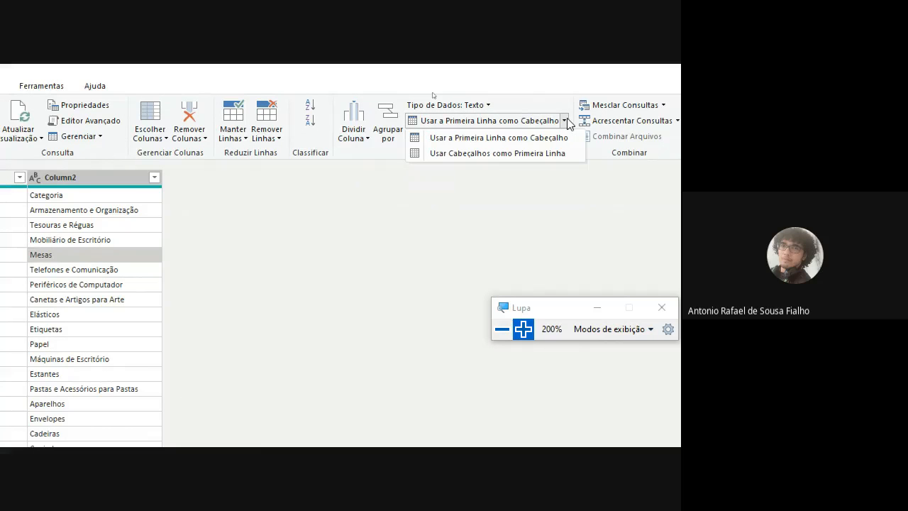
{"action": "left_click", "coordinate": [566, 121]}
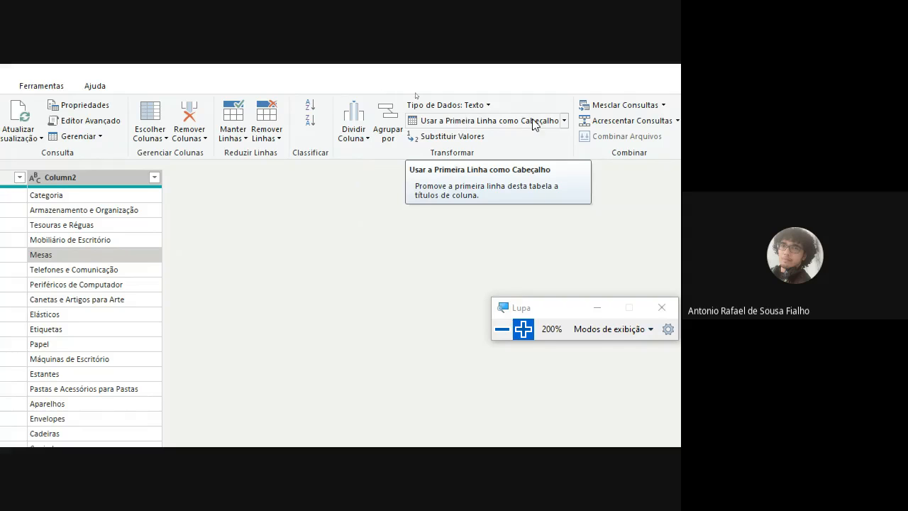
{"action": "left_click", "coordinate": [475, 126]}
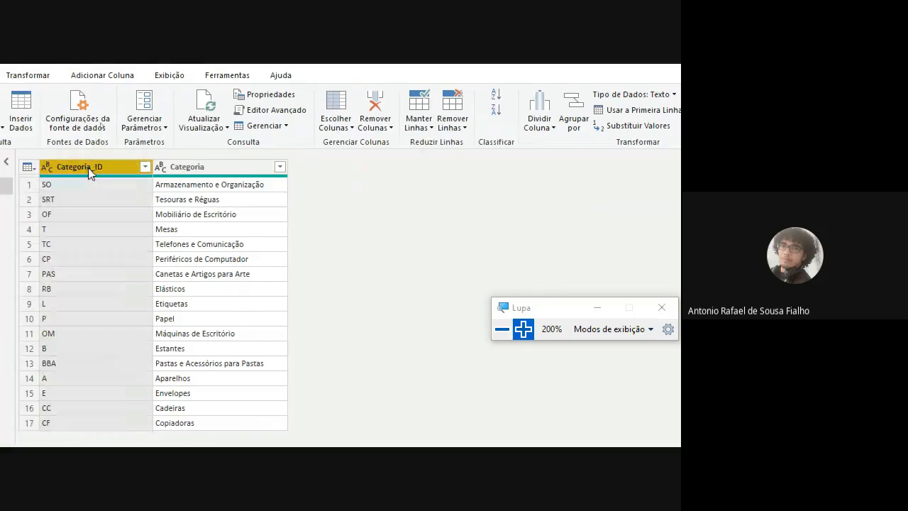
{"action": "left_click", "coordinate": [218, 167]}
{"action": "left_click", "coordinate": [191, 186]}
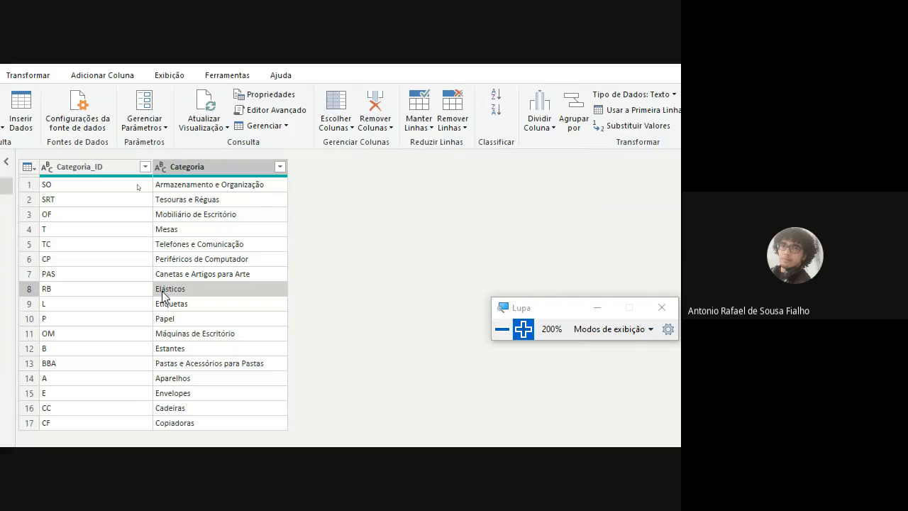
Step: Return the Magnifier to 100% and move its window down within the empty area beside the table
{"action": "left_click", "coordinate": [503, 330]}
{"action": "left_click", "coordinate": [433, 262]}
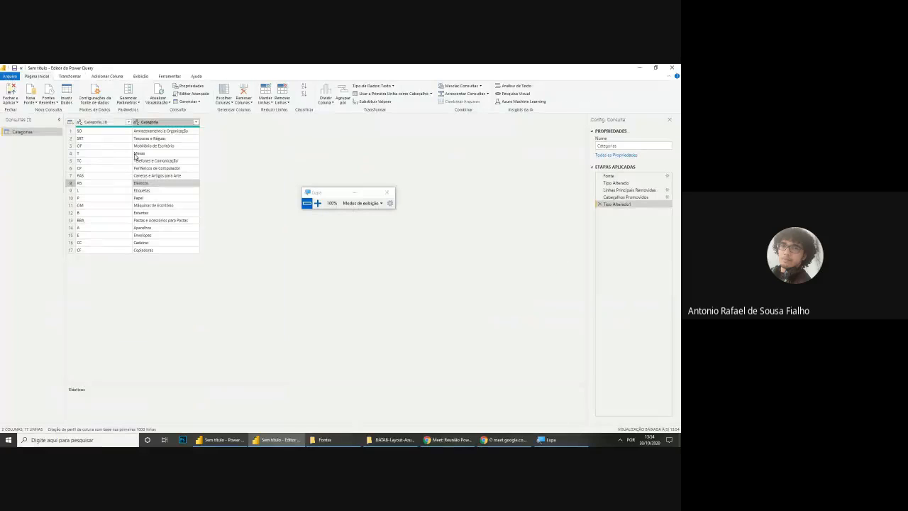
{"action": "left_click", "coordinate": [140, 153]}
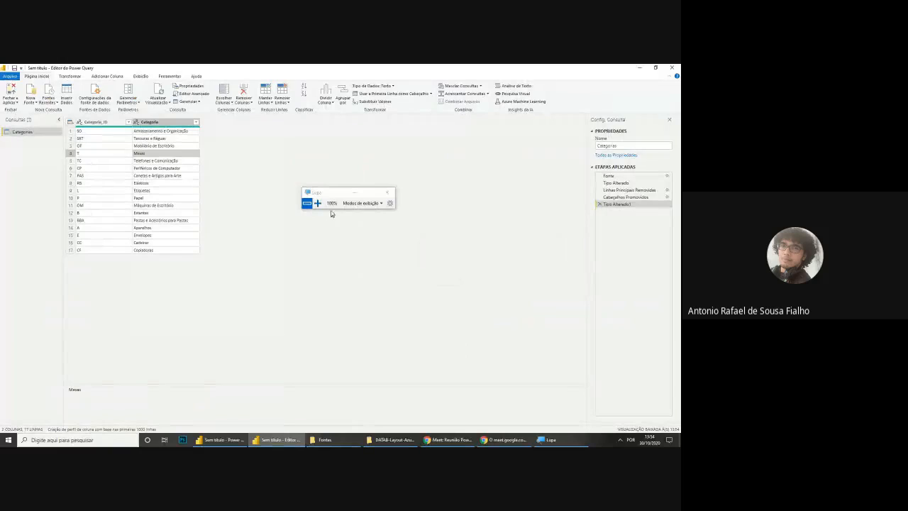
{"action": "left_click_drag", "start_coordinate": [333, 193], "coordinate": [352, 249]}
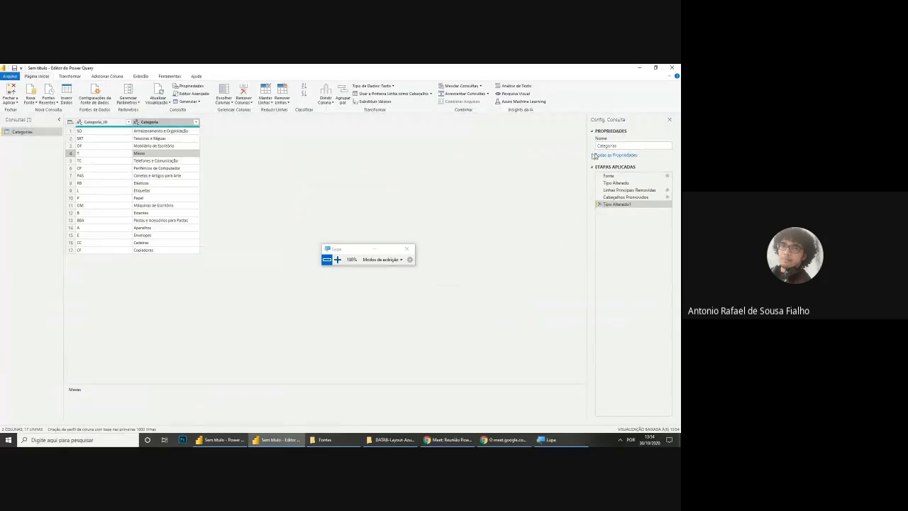
Step: Compare the Categorias query name with the table names in the reference dashboard image in the Arquivos folder, returning to the Power Query editor
{"action": "left_click", "coordinate": [615, 146]}
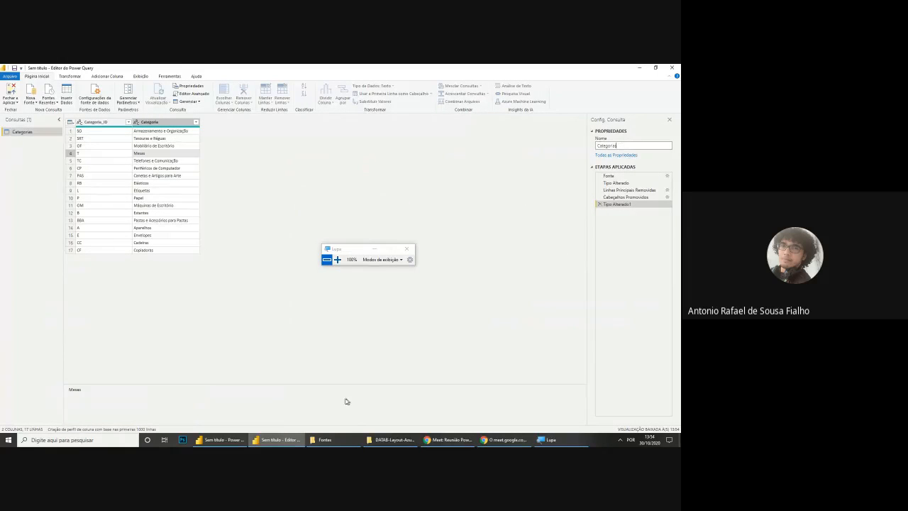
{"action": "left_click", "coordinate": [324, 440]}
{"action": "left_click", "coordinate": [6, 120]}
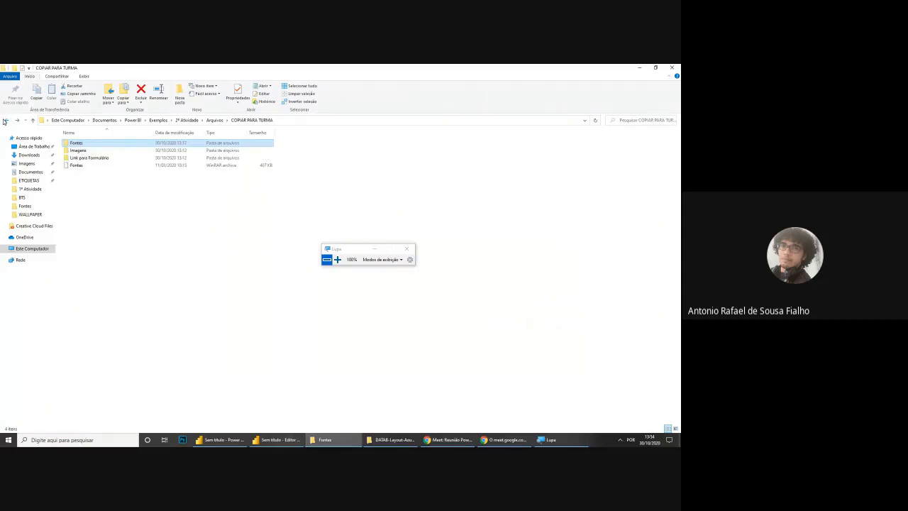
{"action": "left_click", "coordinate": [5, 119]}
{"action": "double_click", "coordinate": [76, 172]}
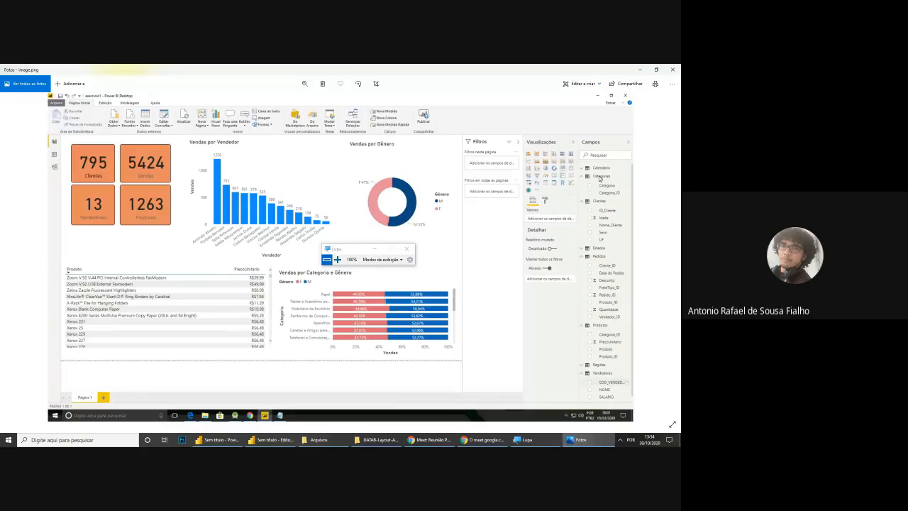
{"action": "left_click", "coordinate": [640, 69]}
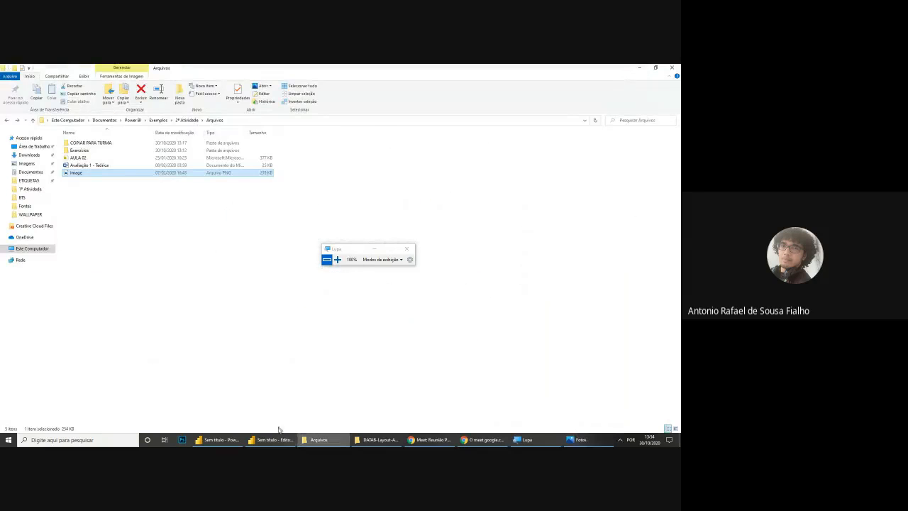
{"action": "left_click", "coordinate": [218, 440]}
{"action": "left_click", "coordinate": [260, 441]}
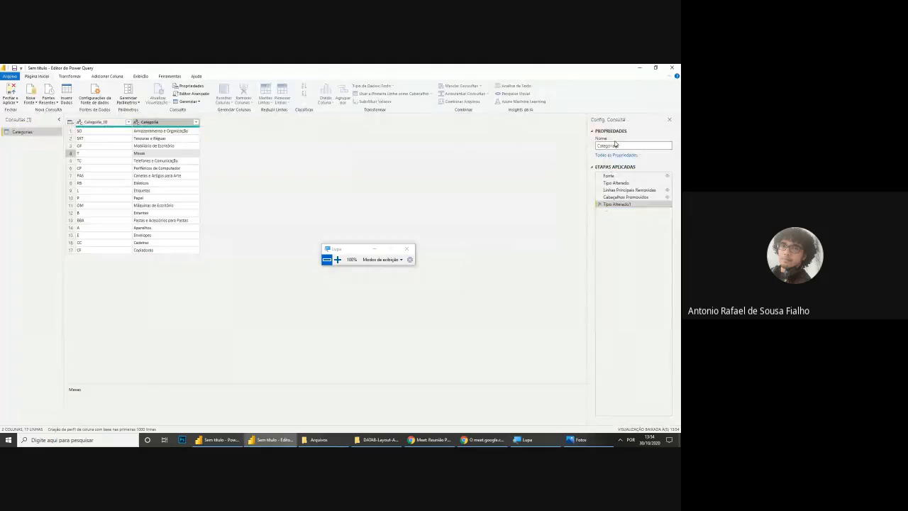
{"action": "left_click", "coordinate": [503, 284]}
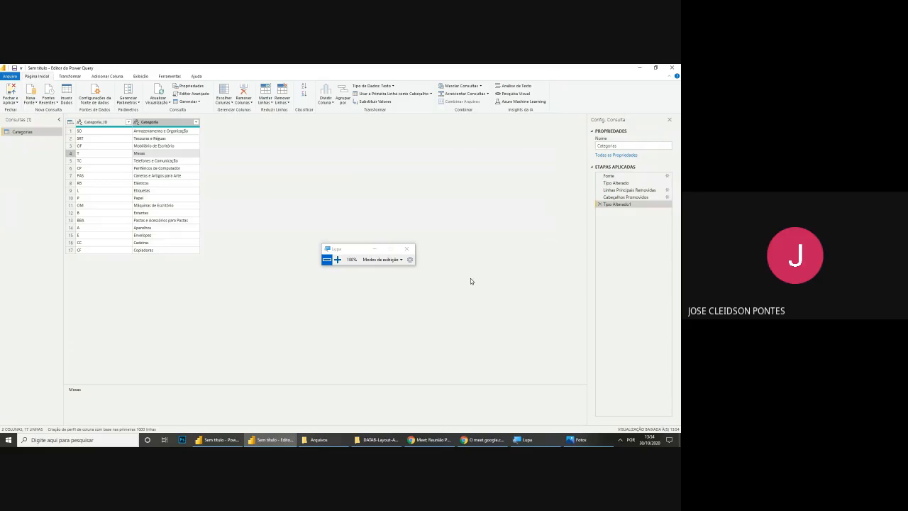
Step: Try removing the Papel row from the Categorias table with Remover linhas alternadas, using 10 as the first row to remove
{"action": "left_click", "coordinate": [70, 198]}
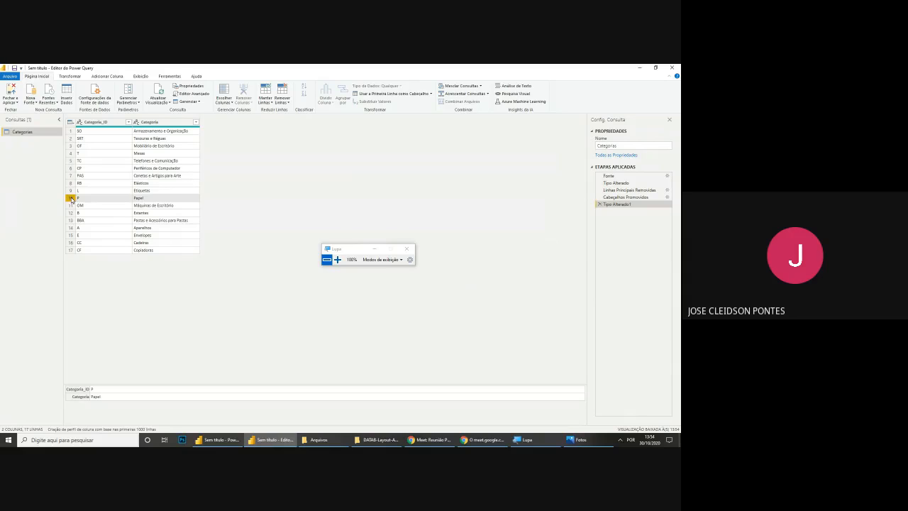
{"action": "left_click", "coordinate": [284, 103]}
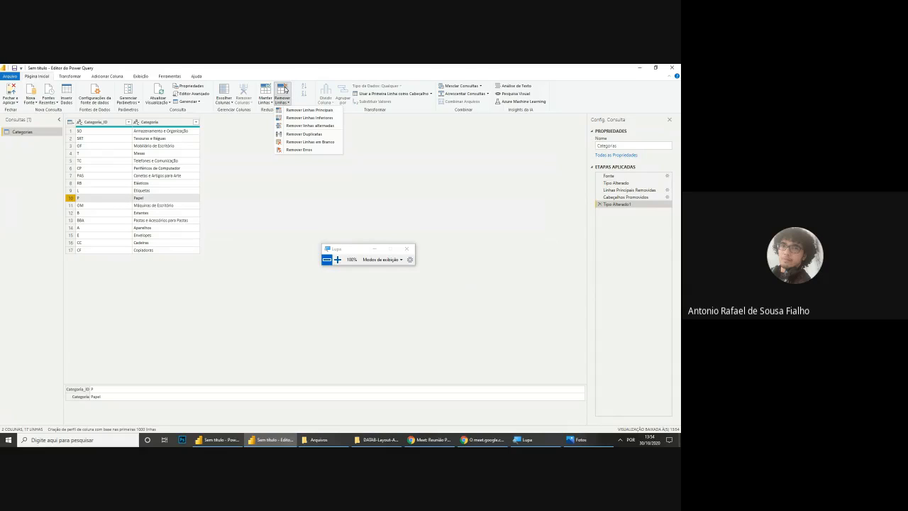
{"action": "left_click", "coordinate": [291, 125]}
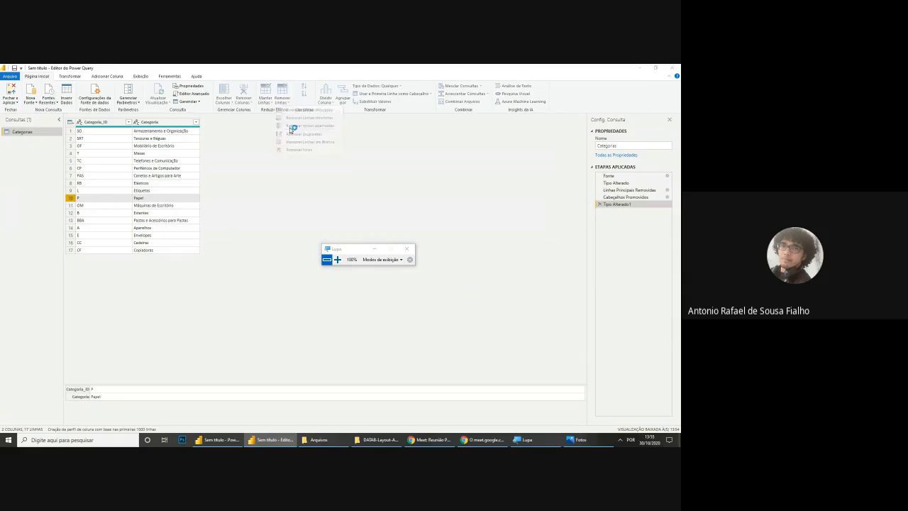
{"action": "left_click_drag", "start_coordinate": [309, 193], "coordinate": [317, 134]}
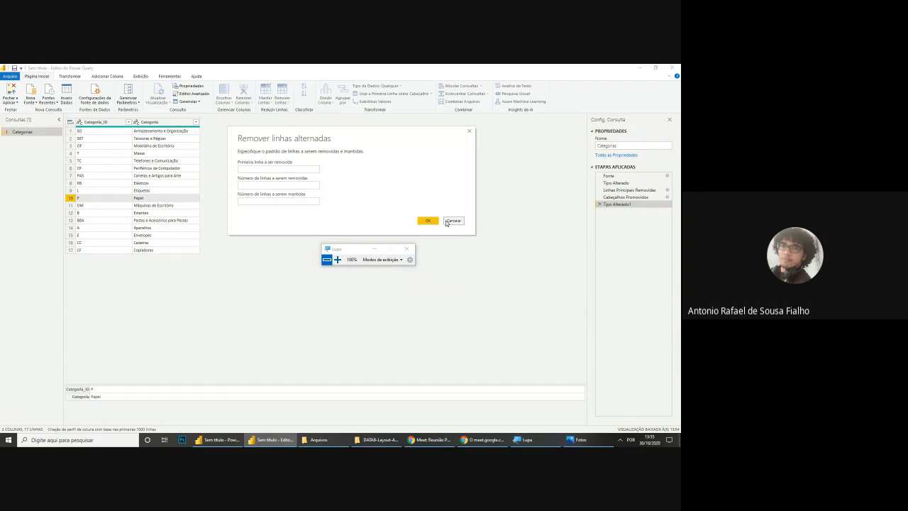
{"action": "left_click", "coordinate": [292, 169]}
{"action": "type", "text": "10"}
{"action": "key", "text": "Tab"}
{"action": "left_click", "coordinate": [264, 201]}
{"action": "left_click", "coordinate": [428, 221]}
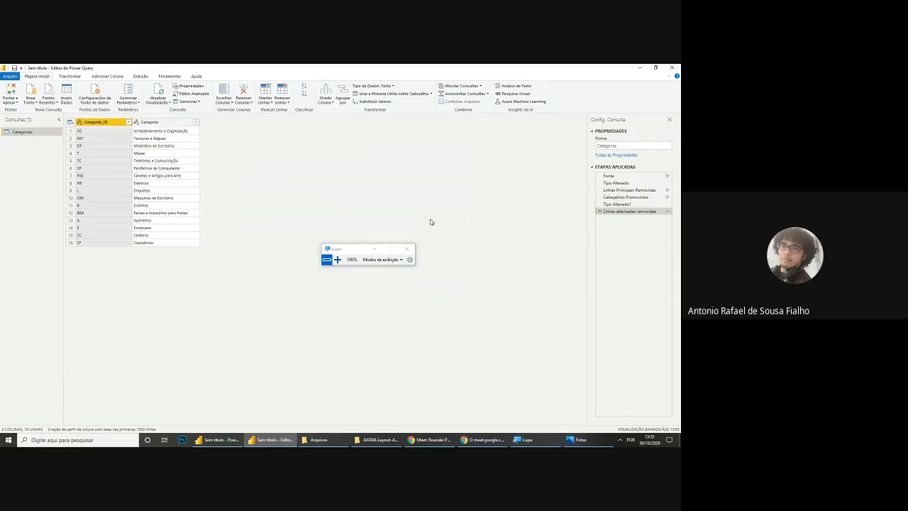
Step: Check row 10 of the Categorias table and delete the Linhas alternadas removidas step from the applied steps
{"action": "left_click", "coordinate": [89, 206]}
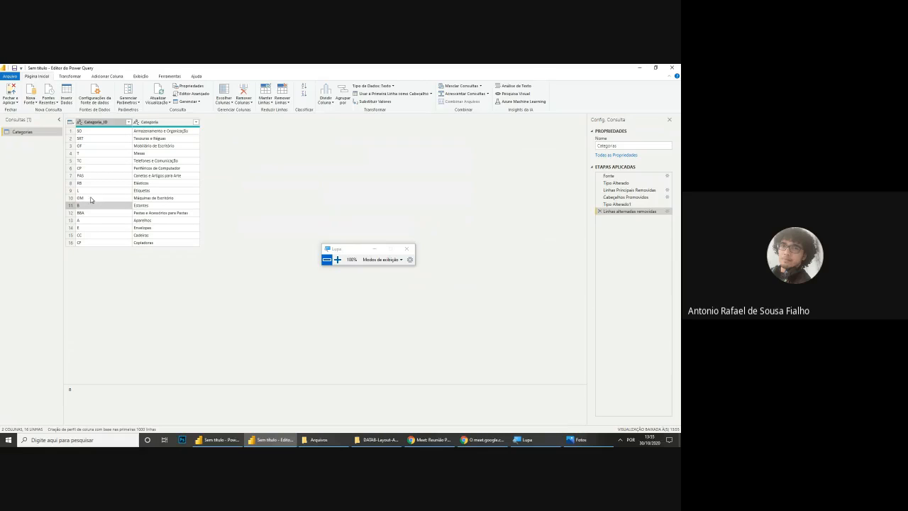
{"action": "left_click", "coordinate": [101, 197]}
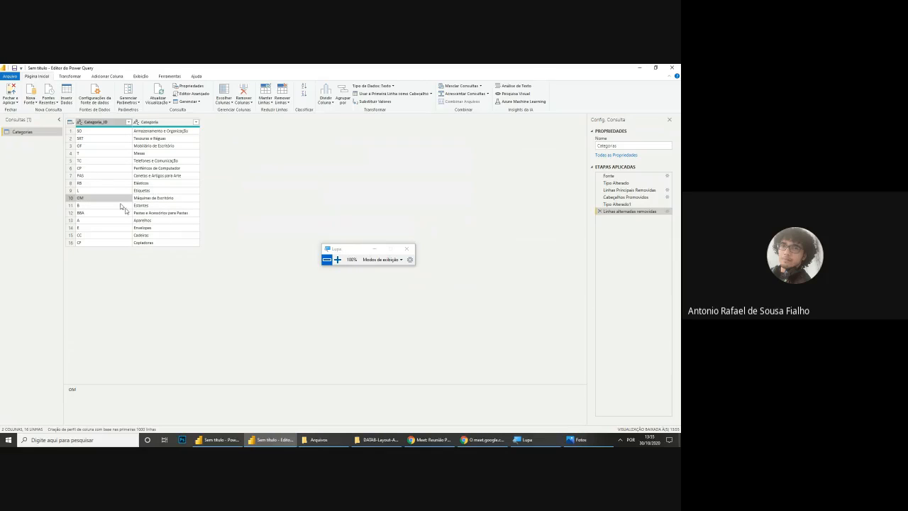
{"action": "left_click", "coordinate": [70, 199]}
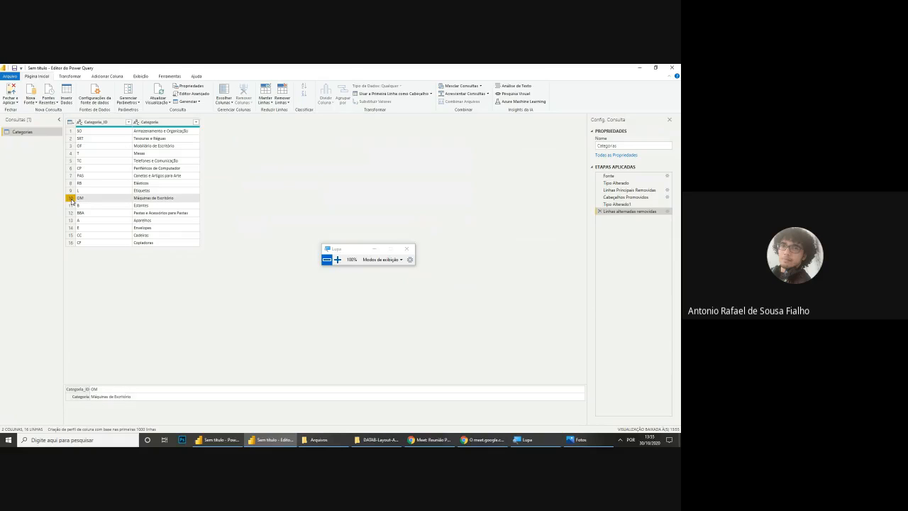
{"action": "left_click", "coordinate": [92, 201]}
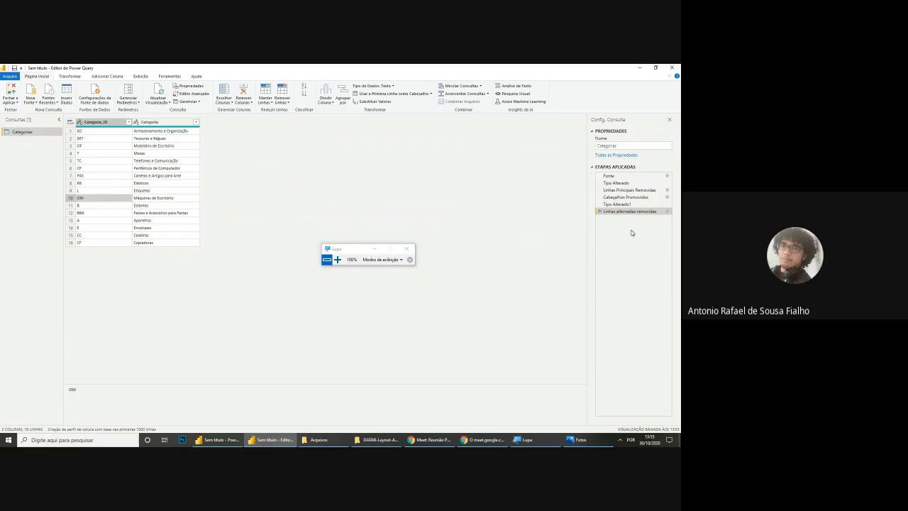
{"action": "left_click", "coordinate": [600, 211]}
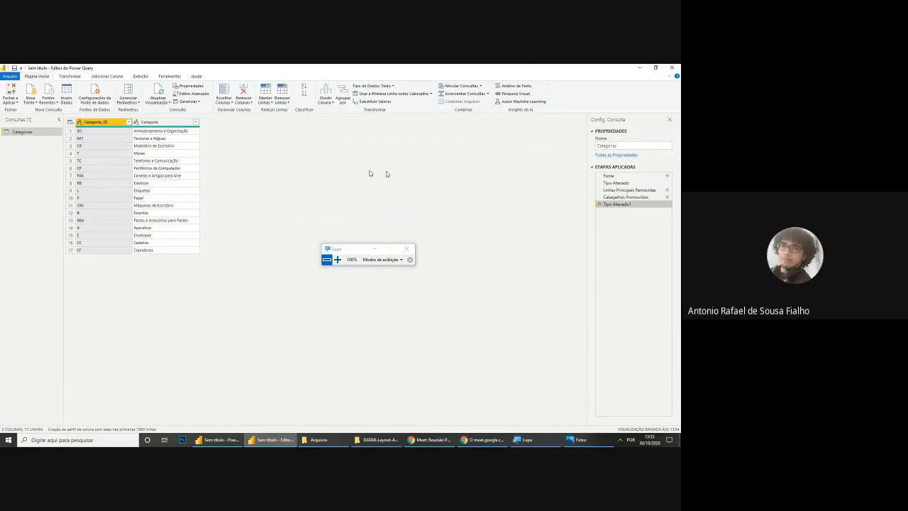
Step: Examine the Papel row, the Categoria column's available operations and several individual rows of the Categorias table
{"action": "left_click", "coordinate": [150, 200]}
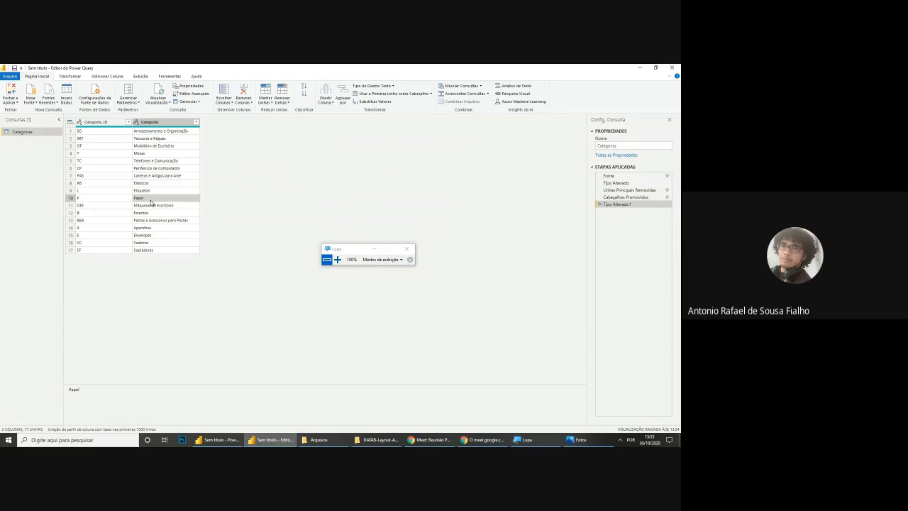
{"action": "right_click", "coordinate": [162, 123]}
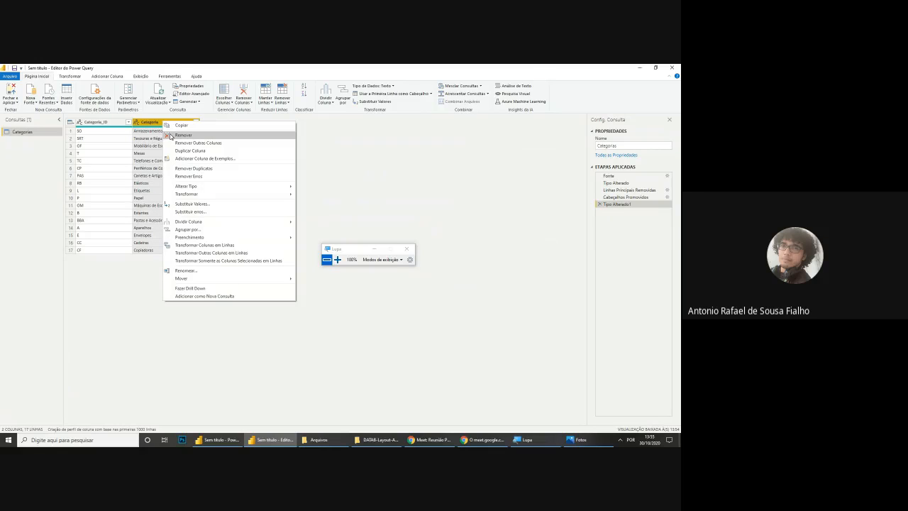
{"action": "left_click", "coordinate": [135, 148]}
{"action": "left_click", "coordinate": [69, 183]}
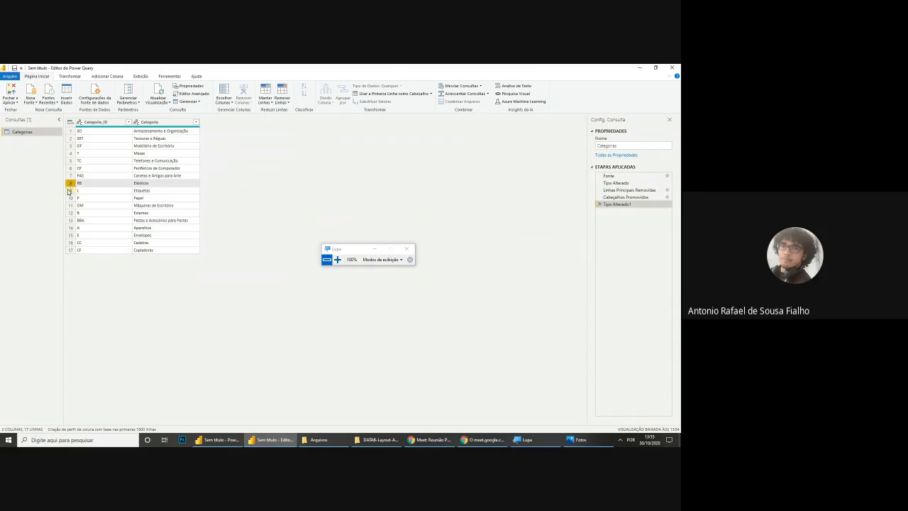
{"action": "left_click", "coordinate": [69, 191]}
{"action": "left_click", "coordinate": [70, 207]}
{"action": "left_click", "coordinate": [69, 221]}
{"action": "left_click", "coordinate": [69, 229]}
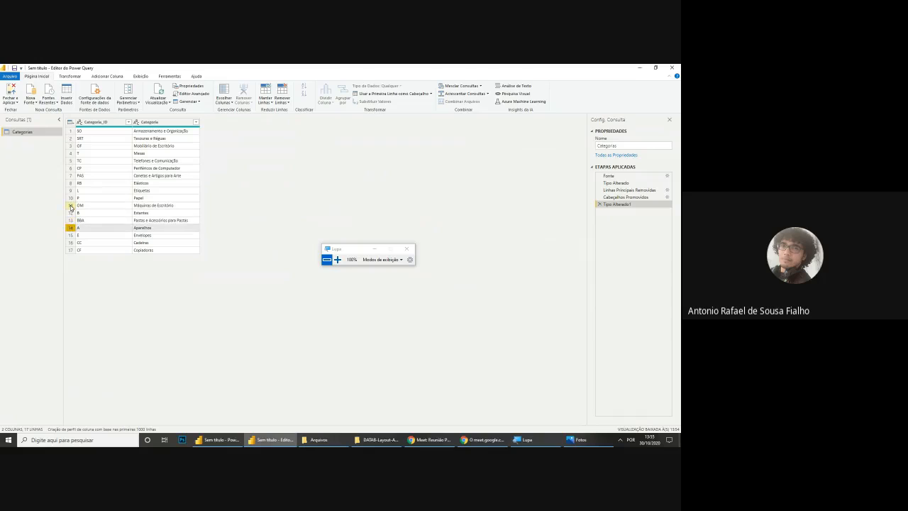
{"action": "left_click", "coordinate": [70, 206]}
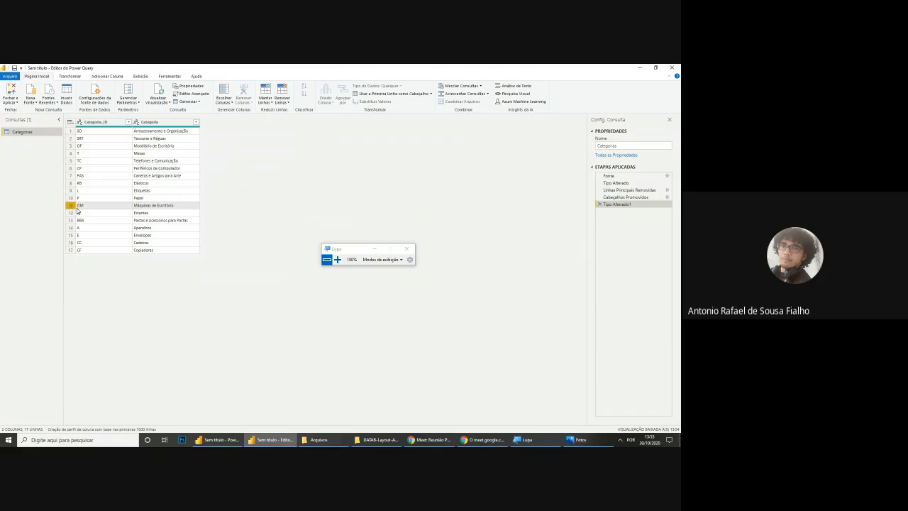
{"action": "left_click", "coordinate": [105, 176]}
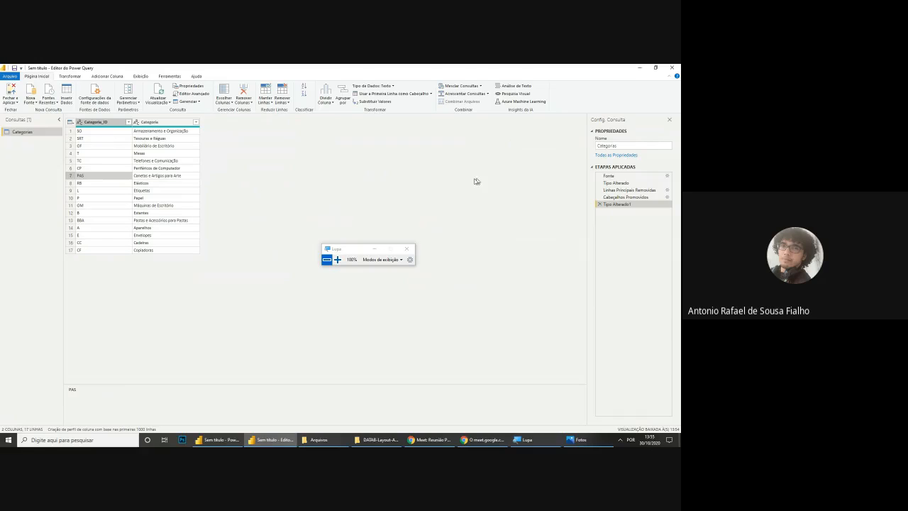
Step: Minimize the Magnifier window and check the Categoria_ID and Categoria values in the first row of the table
{"action": "left_click", "coordinate": [375, 249]}
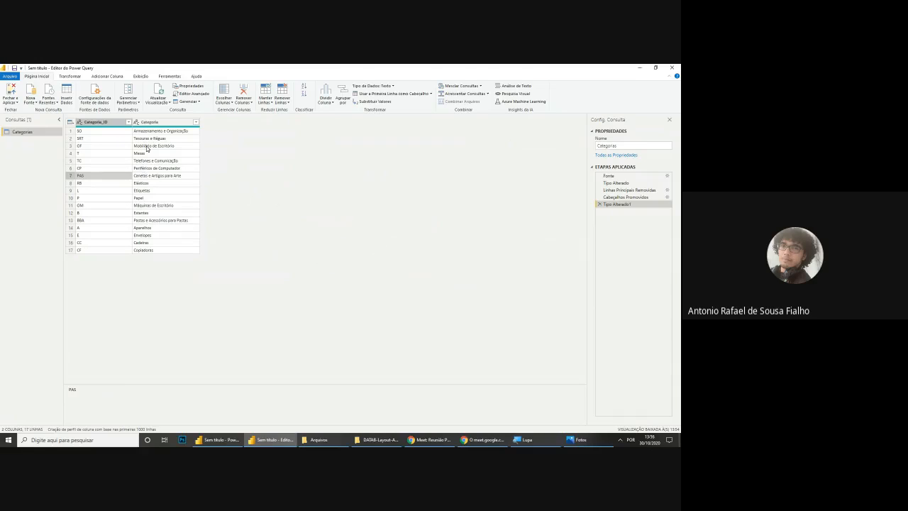
{"action": "left_click", "coordinate": [111, 133]}
{"action": "left_click", "coordinate": [146, 134]}
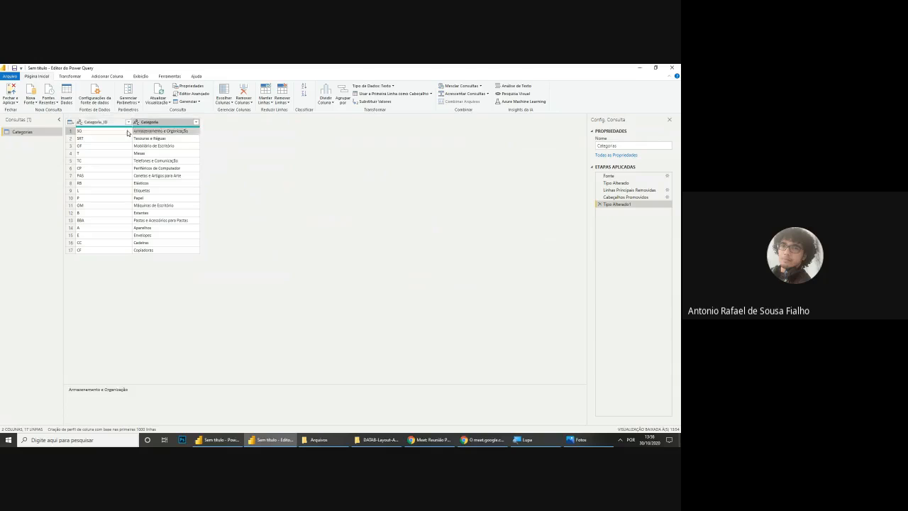
{"action": "left_click", "coordinate": [118, 133]}
{"action": "left_click", "coordinate": [145, 134]}
{"action": "left_click", "coordinate": [101, 176]}
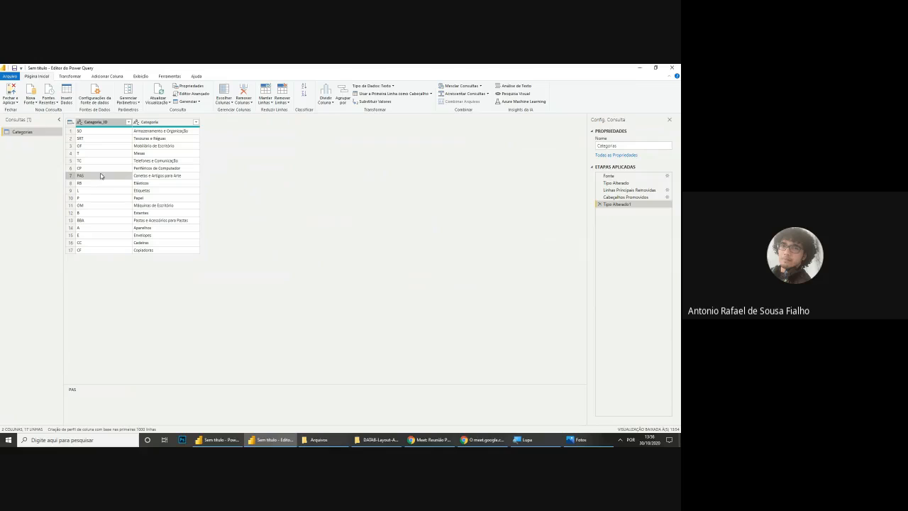
Step: Review the Categorias query name and the contents of its Categoria_ID and Categoria columns
{"action": "left_click", "coordinate": [617, 146]}
{"action": "left_click", "coordinate": [619, 146]}
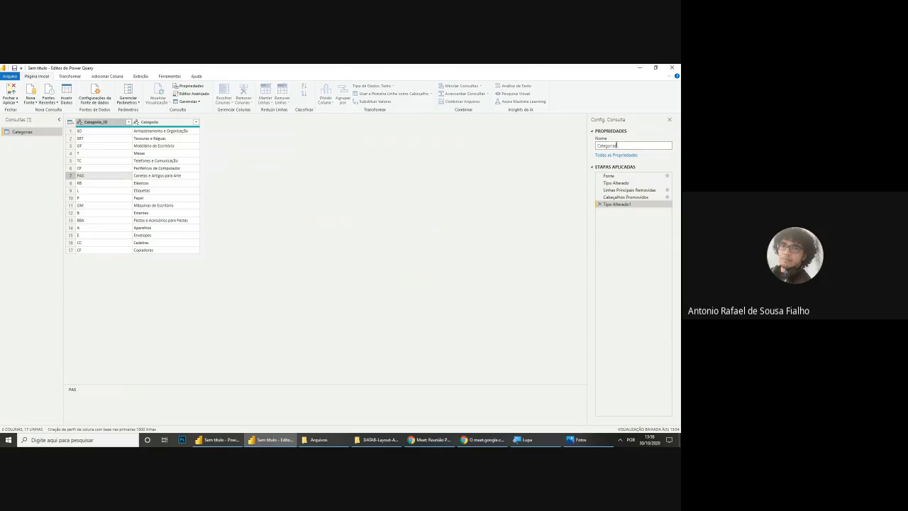
{"action": "left_click", "coordinate": [106, 131]}
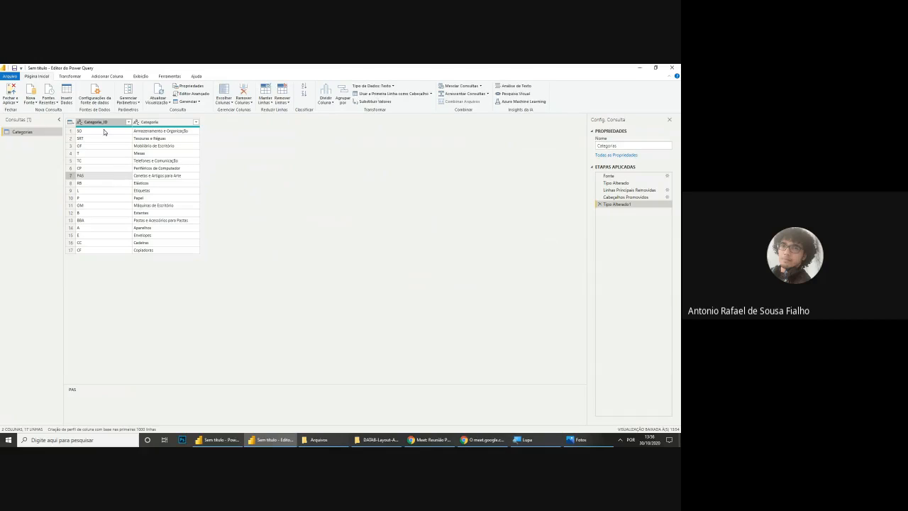
{"action": "left_click", "coordinate": [163, 190]}
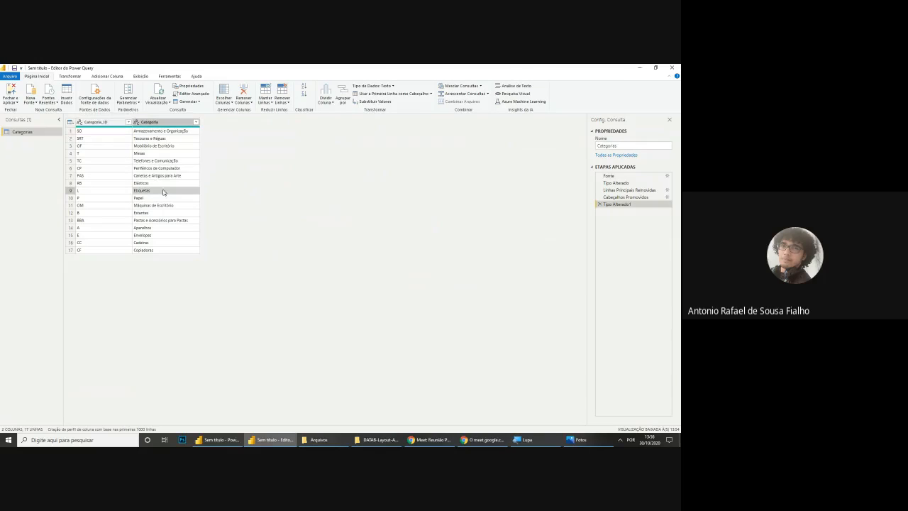
{"action": "left_click", "coordinate": [99, 133]}
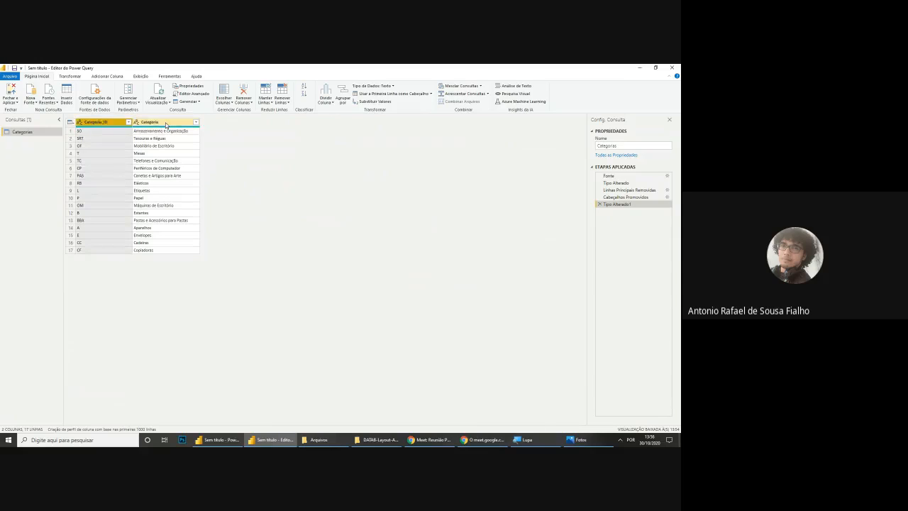
{"action": "left_click", "coordinate": [165, 124]}
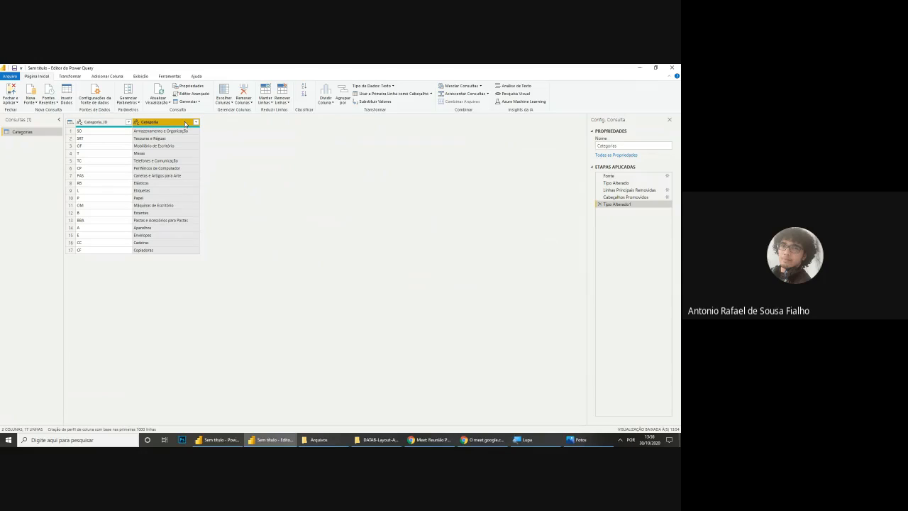
{"action": "left_click", "coordinate": [158, 153]}
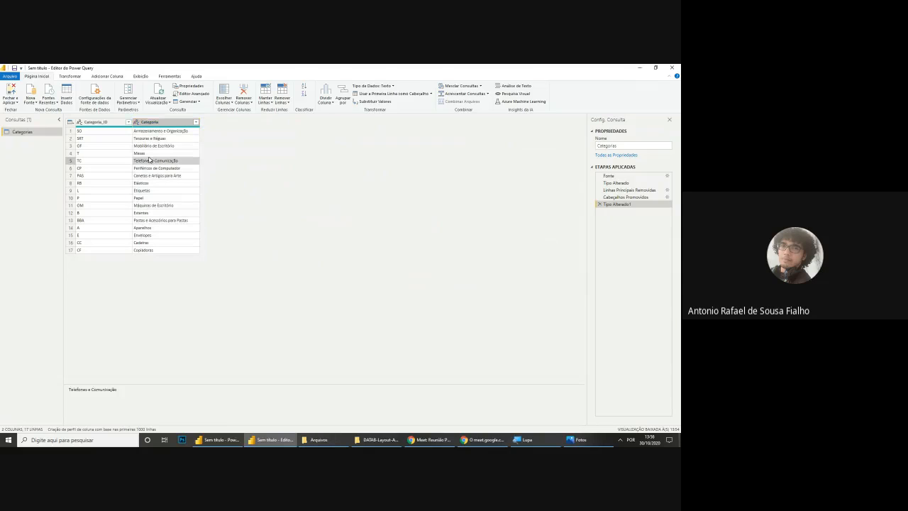
{"action": "left_click", "coordinate": [88, 154]}
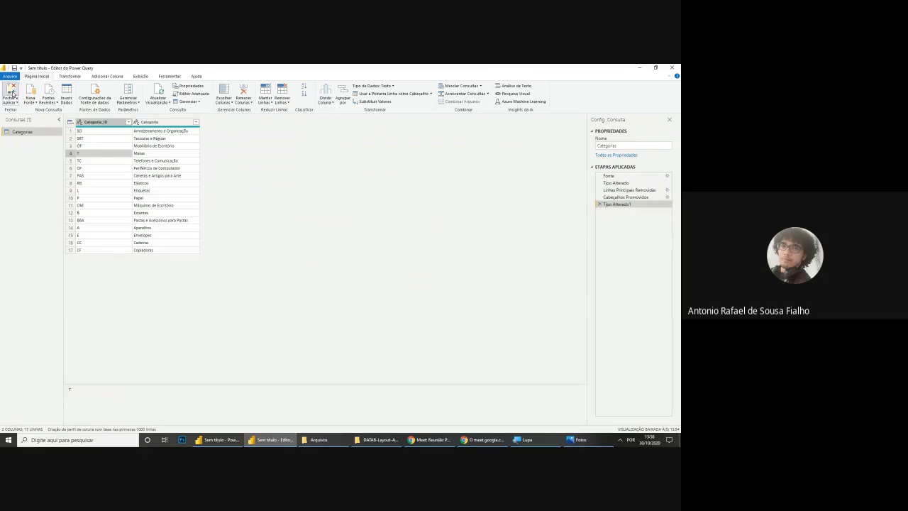
Step: Close Power Query applying the changes, and compare the loaded Categorias fields with the reference dashboard image
{"action": "left_click", "coordinate": [12, 93]}
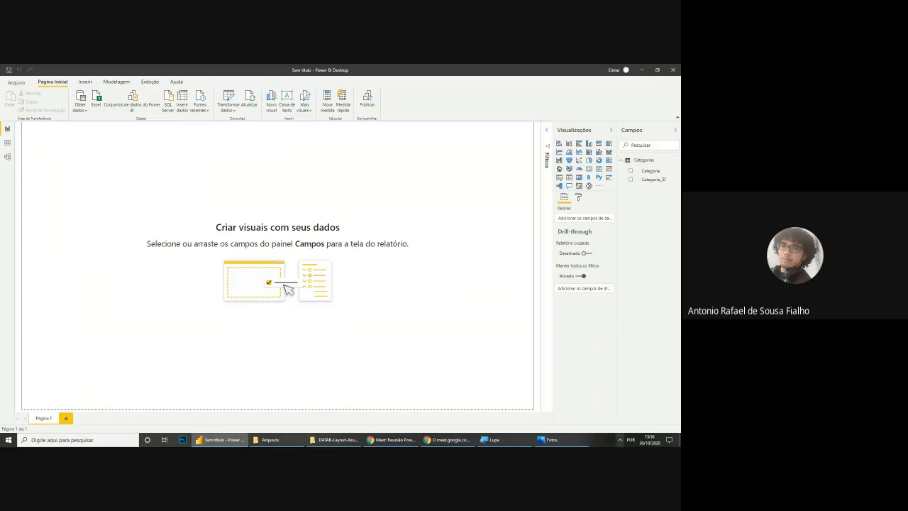
{"action": "left_click", "coordinate": [551, 439]}
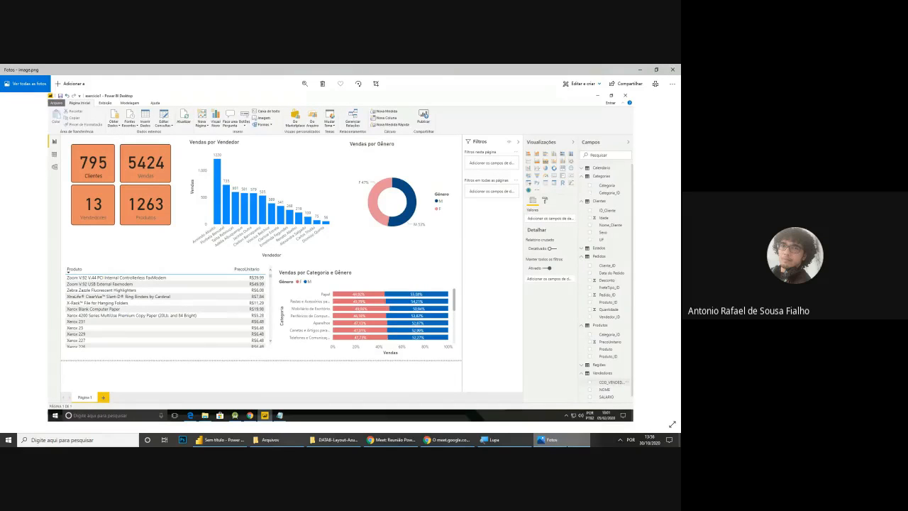
{"action": "key", "text": "alt+Tab"}
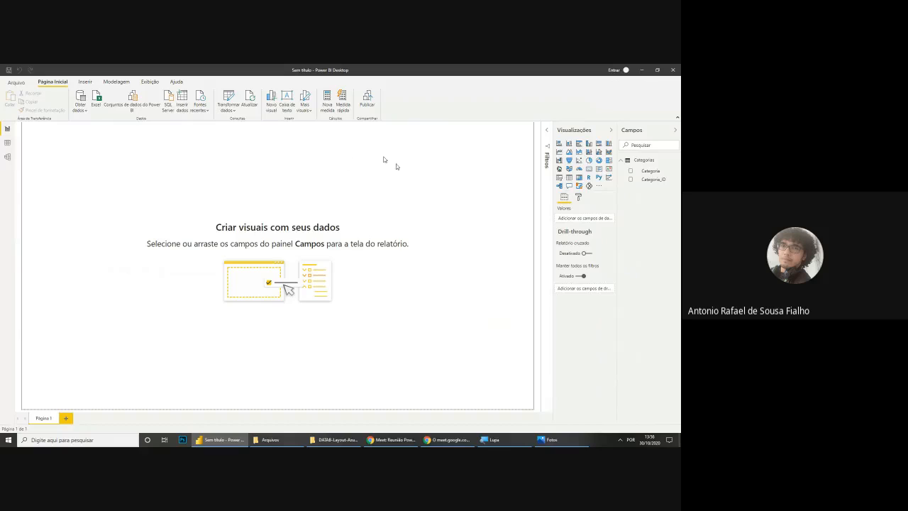
Step: Import Lista_Clientes from the Fontes folder with the Text/CSV connector and check the file origin setting in its preview
{"action": "left_click", "coordinate": [80, 99]}
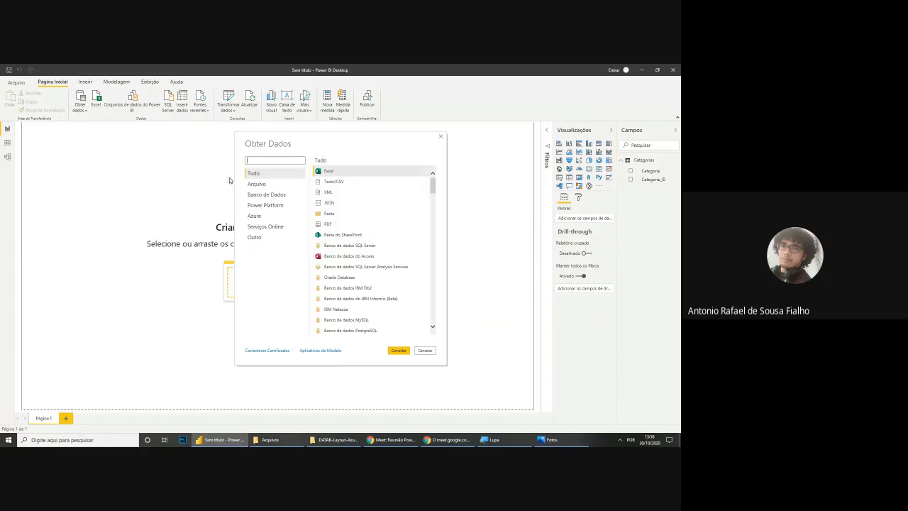
{"action": "left_click", "coordinate": [342, 181]}
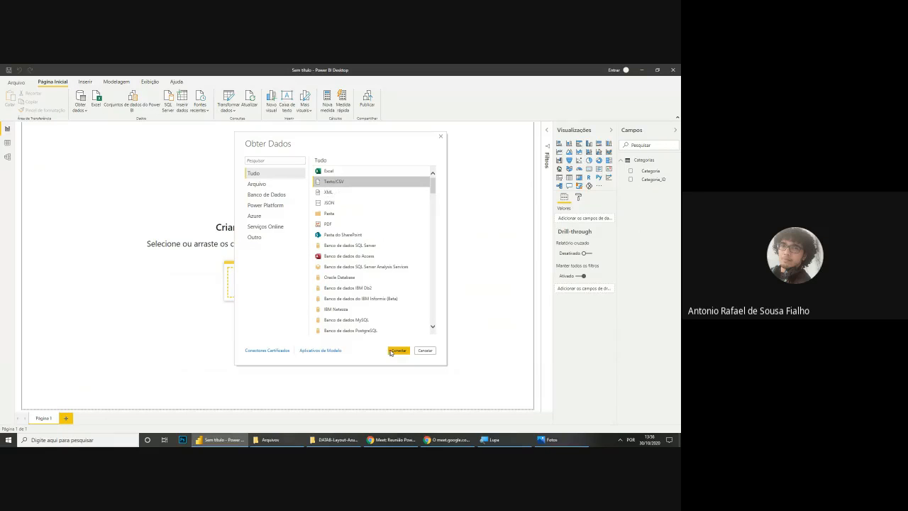
{"action": "left_click", "coordinate": [391, 351]}
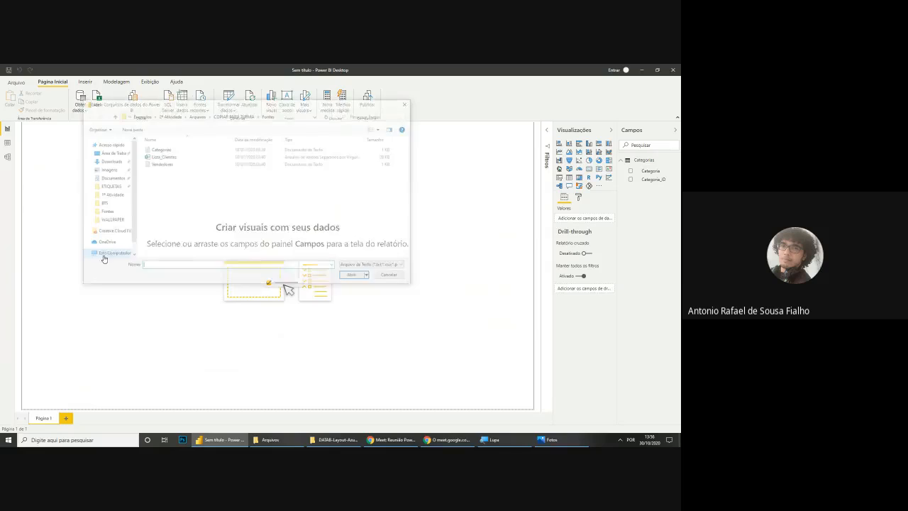
{"action": "left_click", "coordinate": [174, 159]}
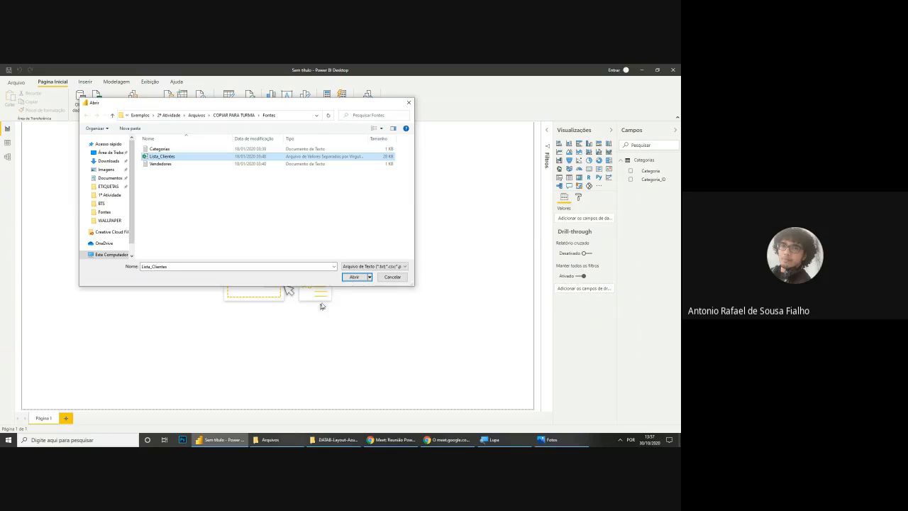
{"action": "left_click", "coordinate": [354, 277]}
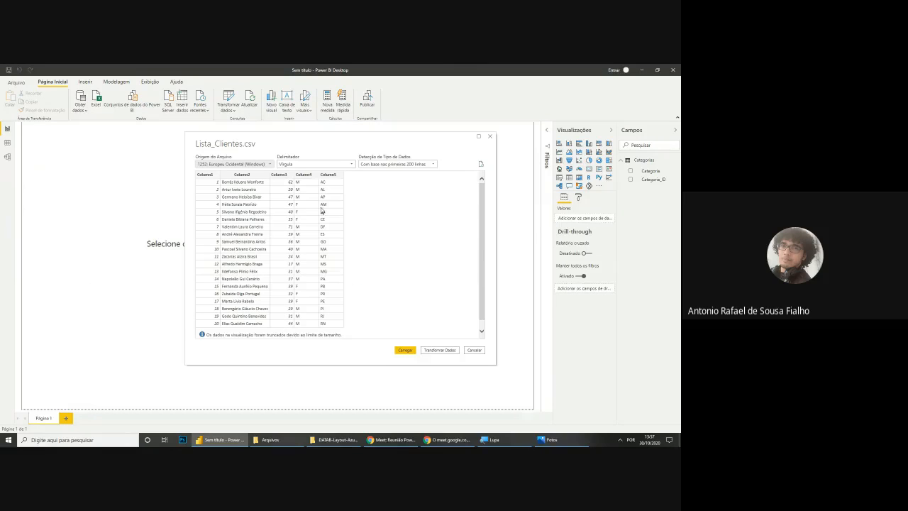
{"action": "left_click", "coordinate": [223, 164]}
{"action": "left_click", "coordinate": [225, 163]}
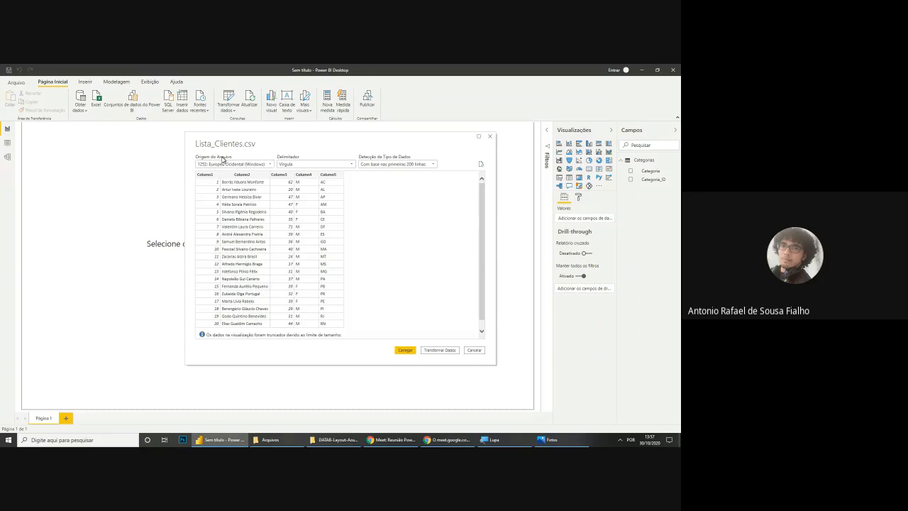
Step: Switch to File Explorer and open Lista_Clientes from COPIAR PARA TURMA > Fontes in Excel to view its raw contents
{"action": "left_click", "coordinate": [270, 439]}
{"action": "left_click", "coordinate": [81, 144]}
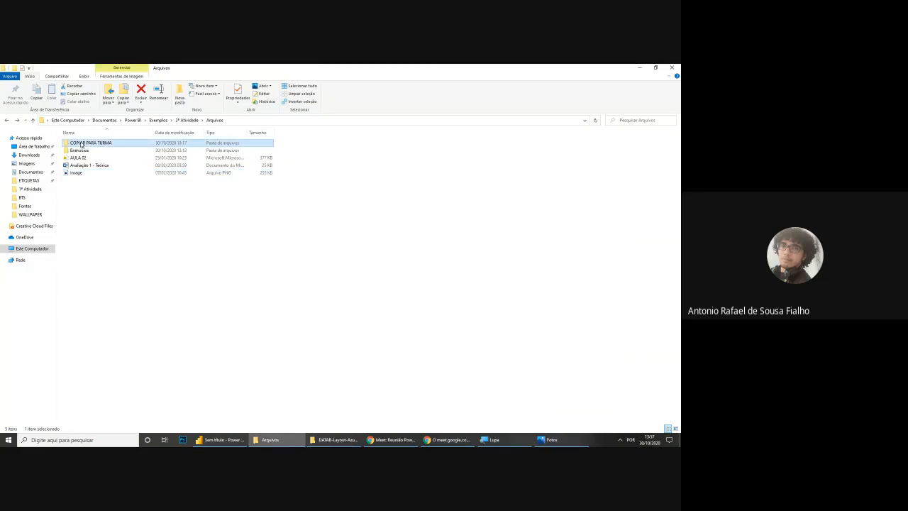
{"action": "double_click", "coordinate": [82, 144]}
{"action": "double_click", "coordinate": [76, 144]}
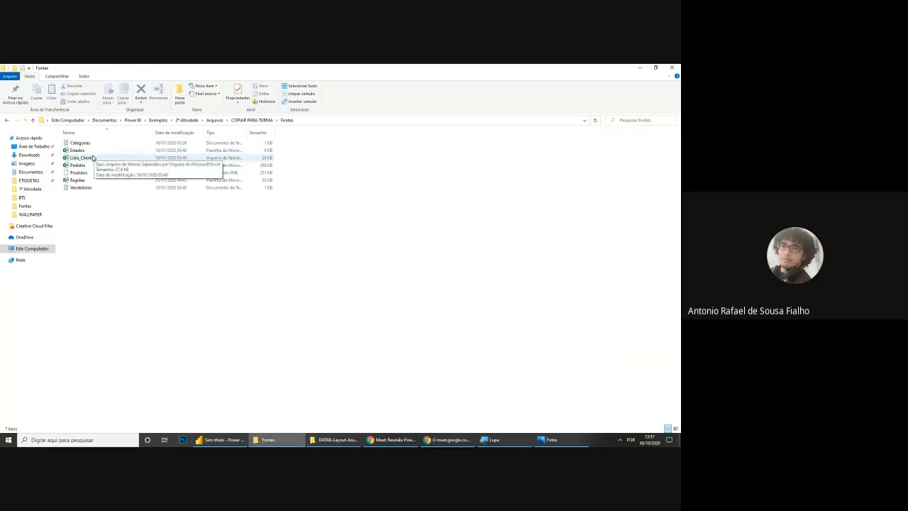
{"action": "double_click", "coordinate": [92, 157]}
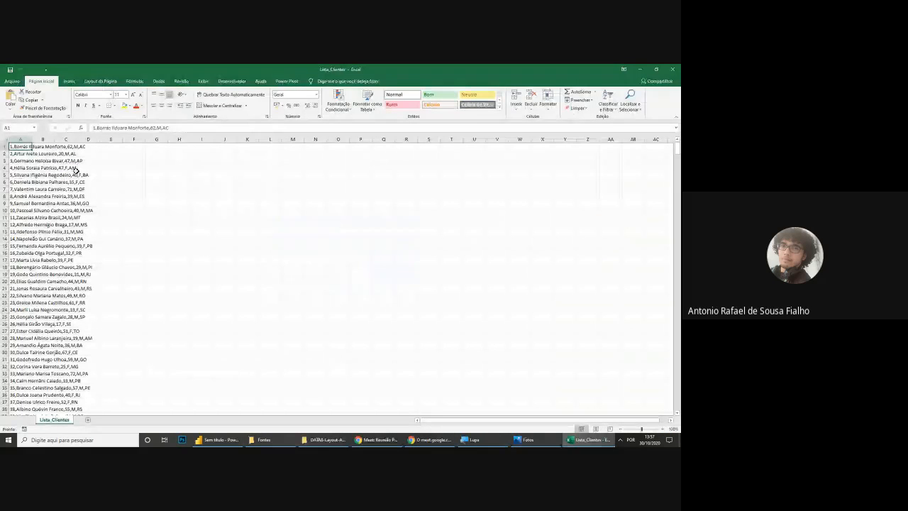
{"action": "left_click", "coordinate": [156, 241]}
{"action": "left_click", "coordinate": [202, 203]}
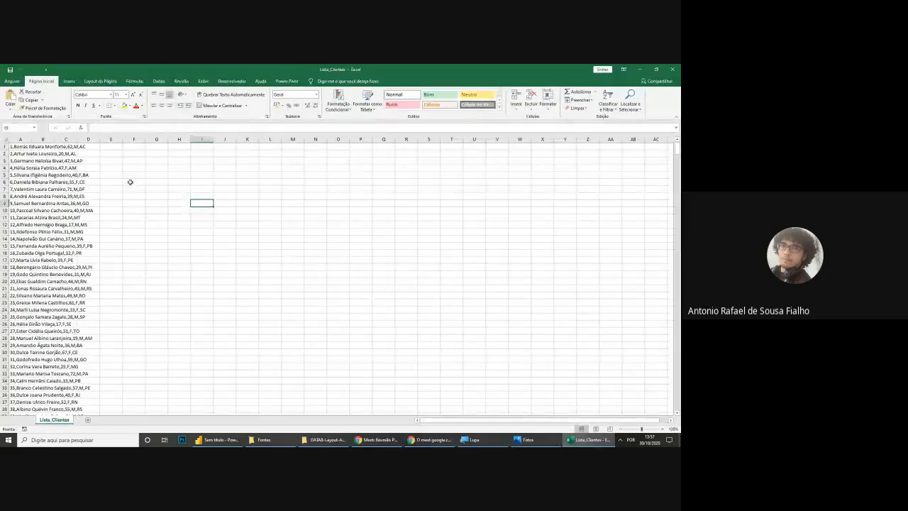
Step: Autofit column A of the Lista_Clientes sheet to read the full comma-separated rows
{"action": "double_click", "coordinate": [32, 139]}
{"action": "left_click", "coordinate": [69, 154]}
{"action": "left_click", "coordinate": [73, 139]}
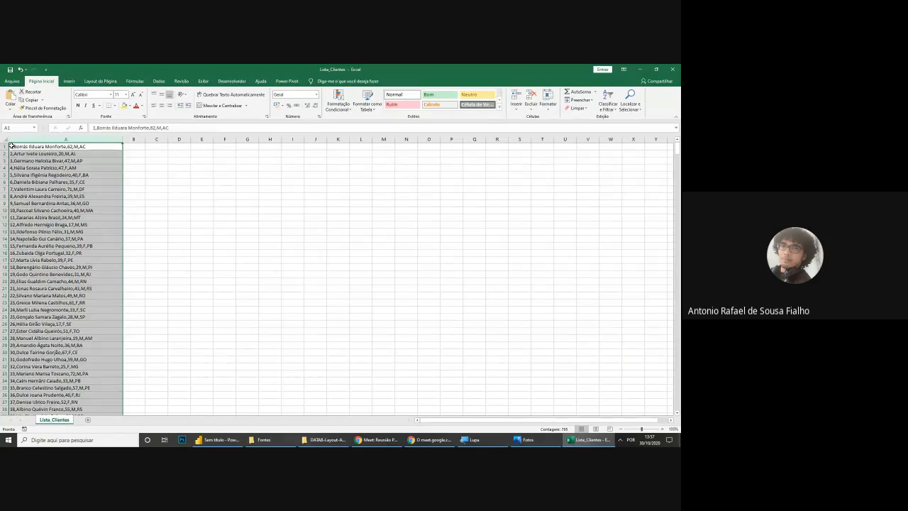
Step: Close the Lista_Clientes workbook without saving and return to its import preview in Power BI Desktop
{"action": "left_click", "coordinate": [673, 68]}
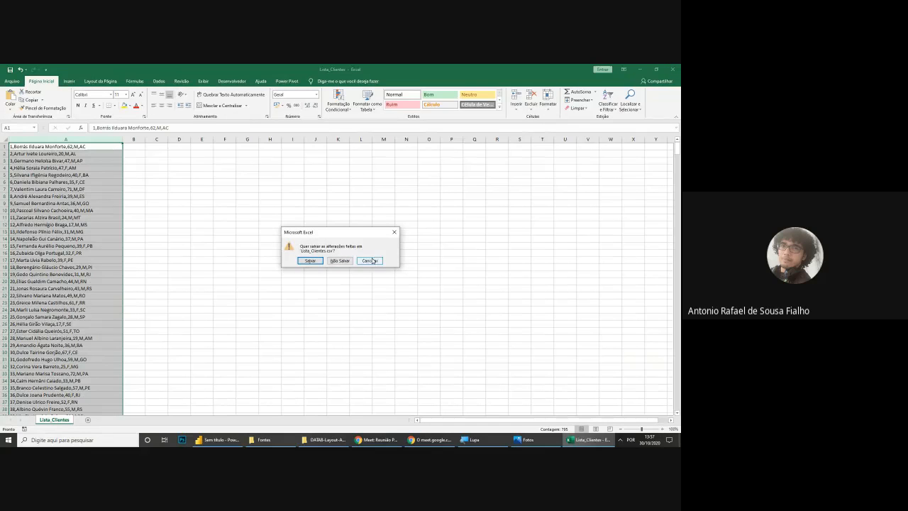
{"action": "left_click", "coordinate": [395, 232]}
{"action": "left_click", "coordinate": [27, 146]}
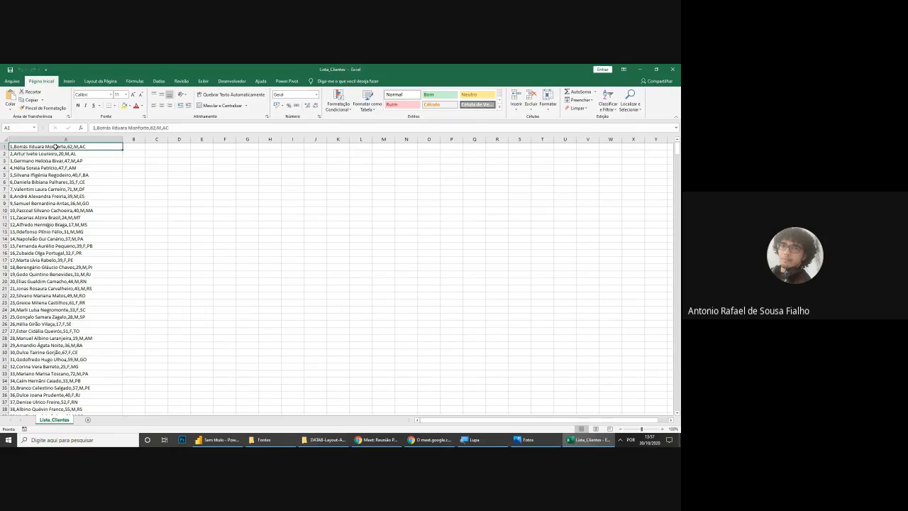
{"action": "left_click", "coordinate": [673, 69]}
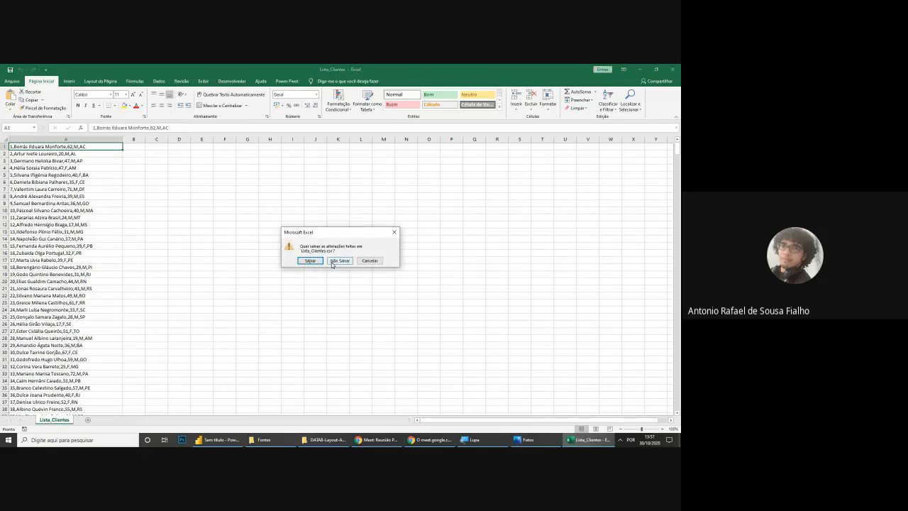
{"action": "left_click", "coordinate": [340, 260]}
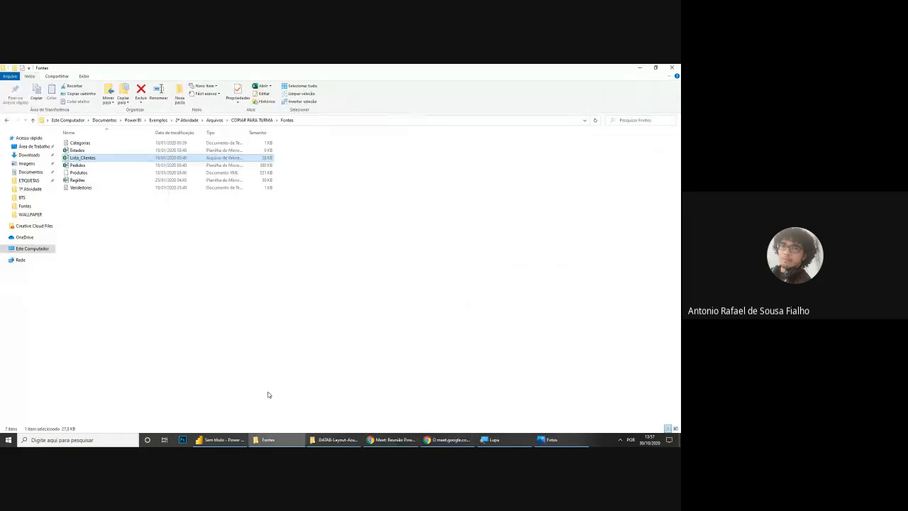
{"action": "left_click", "coordinate": [241, 439]}
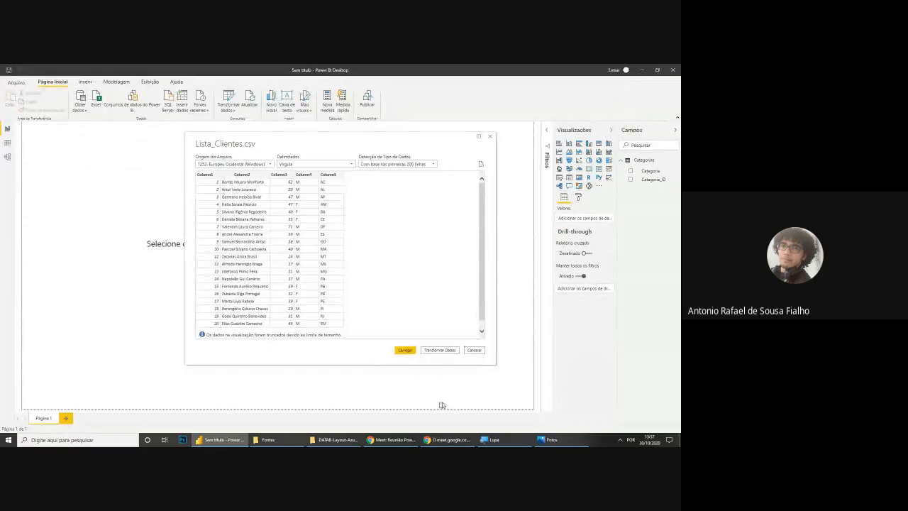
Step: Magnify the Lista_Clientes import preview to 200% to examine its rows and loading options, and restore the normal magnification
{"action": "key", "text": "super+plus"}
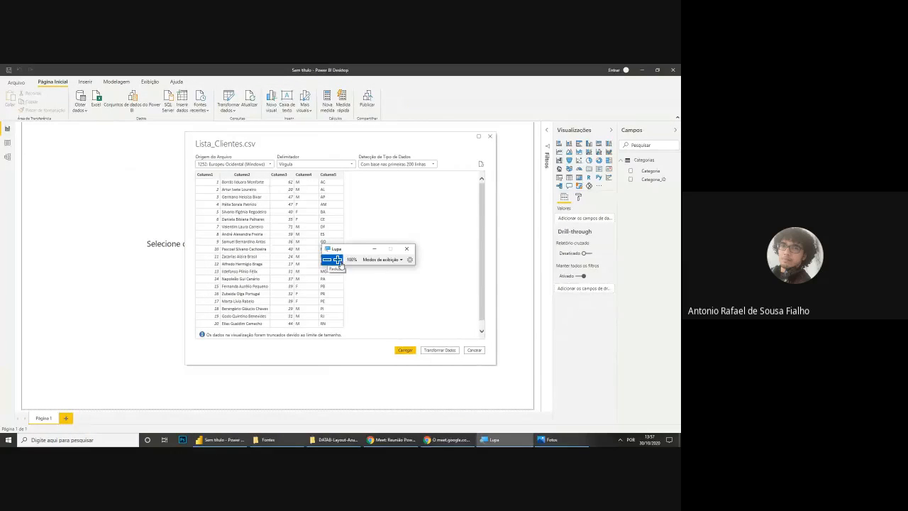
{"action": "left_click", "coordinate": [343, 262]}
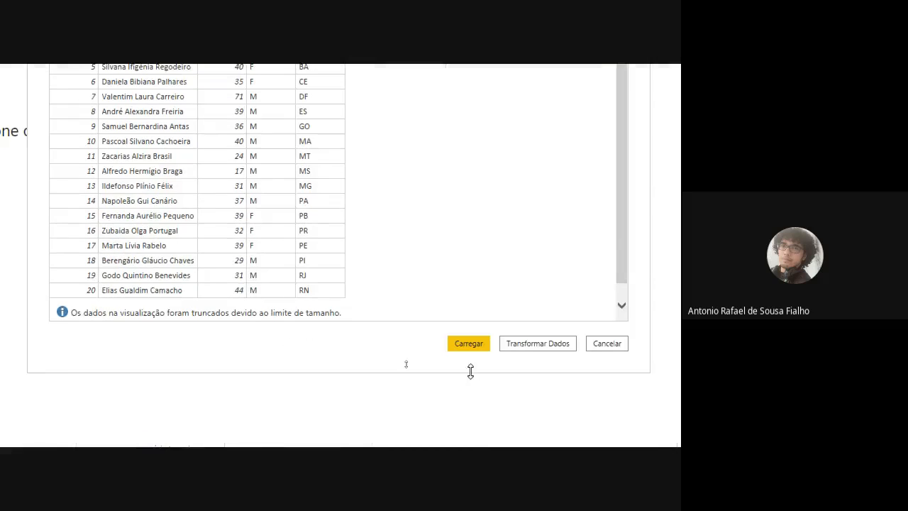
{"action": "left_click", "coordinate": [629, 446]}
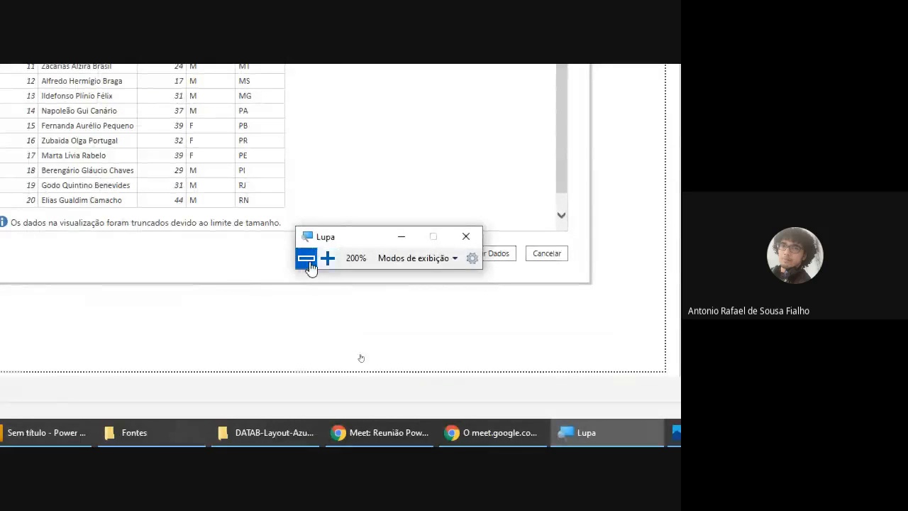
{"action": "left_click", "coordinate": [307, 258]}
{"action": "left_click", "coordinate": [401, 342]}
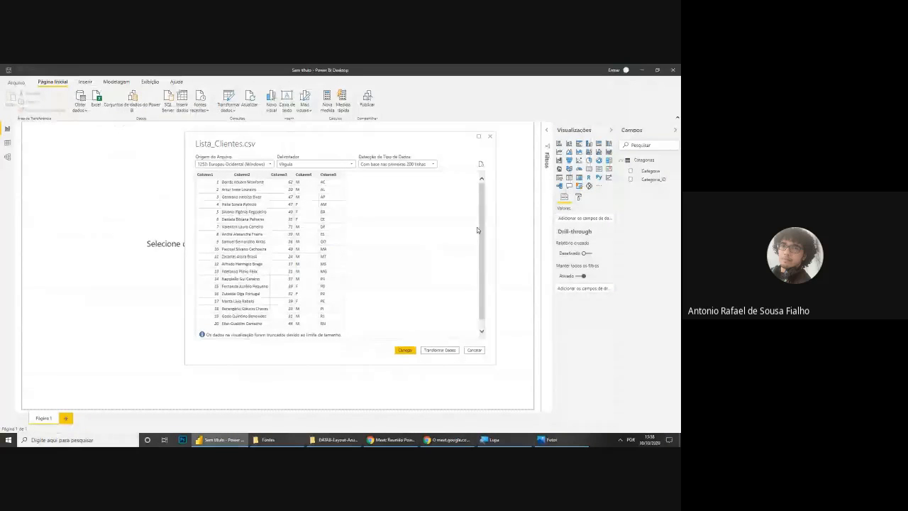
{"action": "scroll", "coordinate": [485, 249], "scroll_direction": "down", "scroll_amount": 1}
{"action": "scroll", "coordinate": [482, 267], "scroll_direction": "up", "scroll_amount": 1}
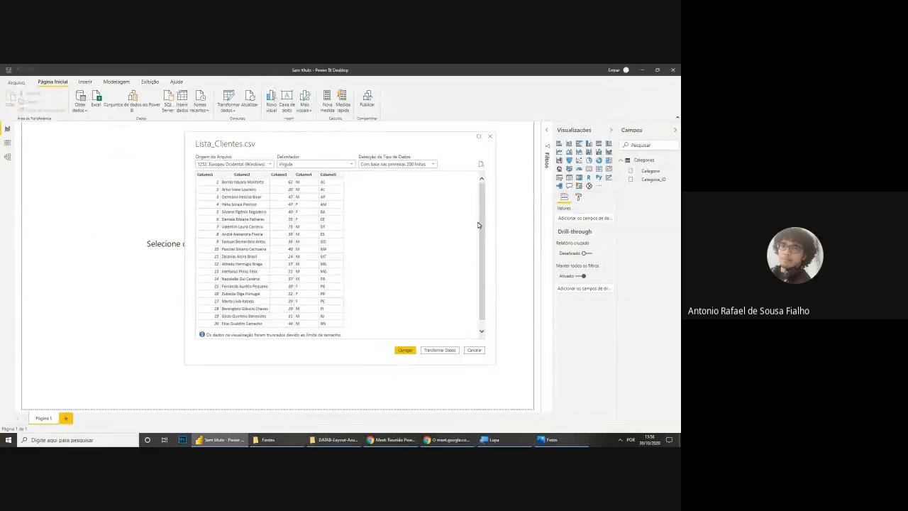
Step: Open Lista_Clientes in Power Query for data transformation and examine the values in Column1 through Column5
{"action": "left_click", "coordinate": [440, 350]}
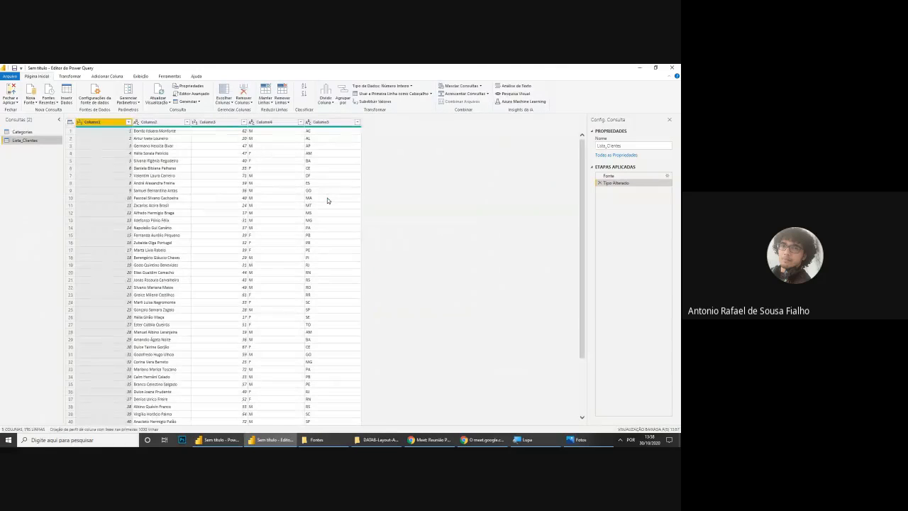
{"action": "left_click", "coordinate": [159, 220]}
{"action": "scroll", "coordinate": [161, 223], "scroll_direction": "down", "scroll_amount": 5}
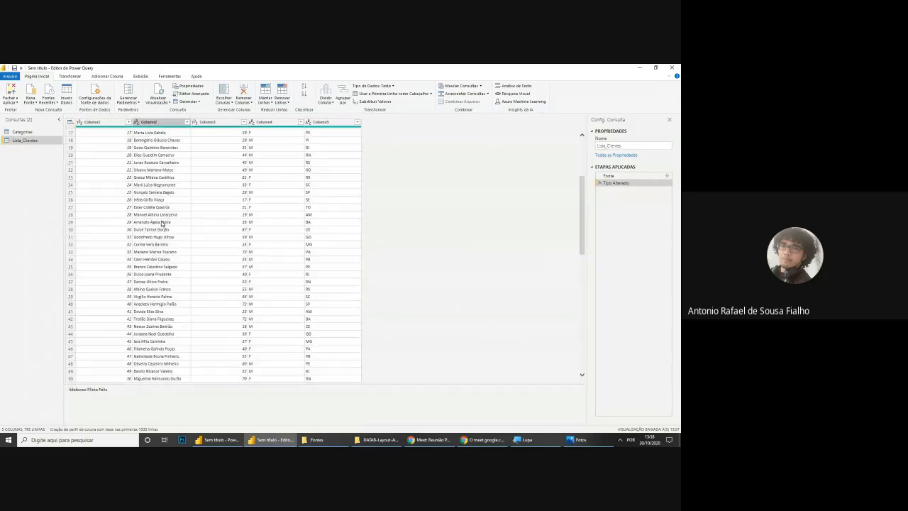
{"action": "scroll", "coordinate": [161, 223], "scroll_direction": "up", "scroll_amount": 5}
{"action": "left_click", "coordinate": [156, 160]}
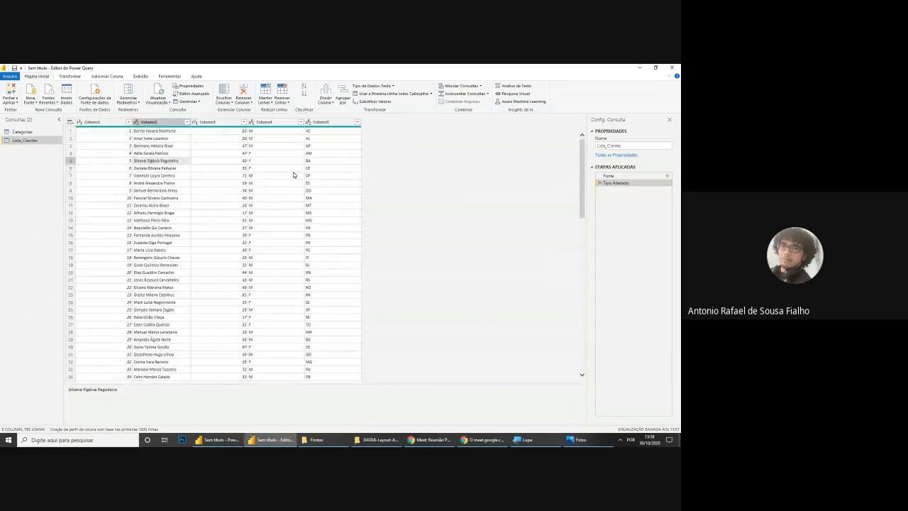
{"action": "left_click", "coordinate": [329, 280]}
{"action": "left_click", "coordinate": [226, 294]}
{"action": "left_click", "coordinate": [124, 279]}
{"action": "left_click", "coordinate": [120, 198]}
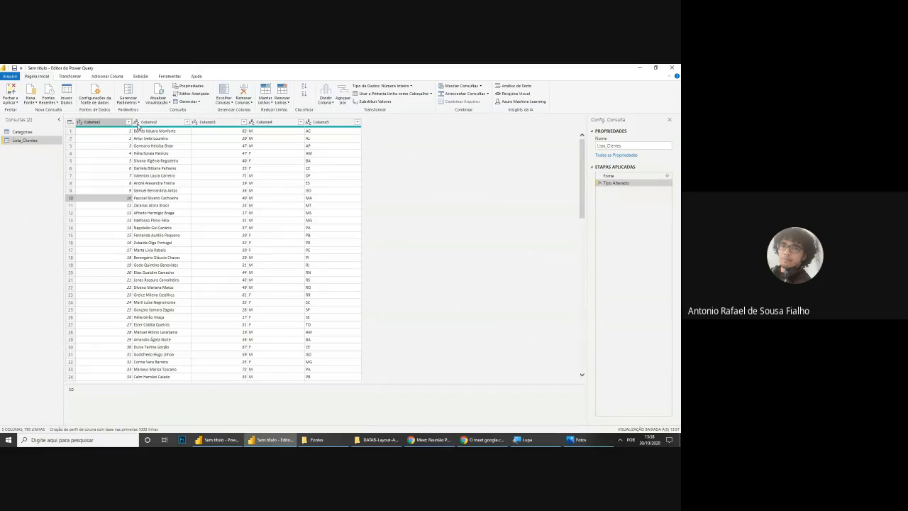
{"action": "left_click", "coordinate": [233, 229]}
{"action": "left_click", "coordinate": [296, 213]}
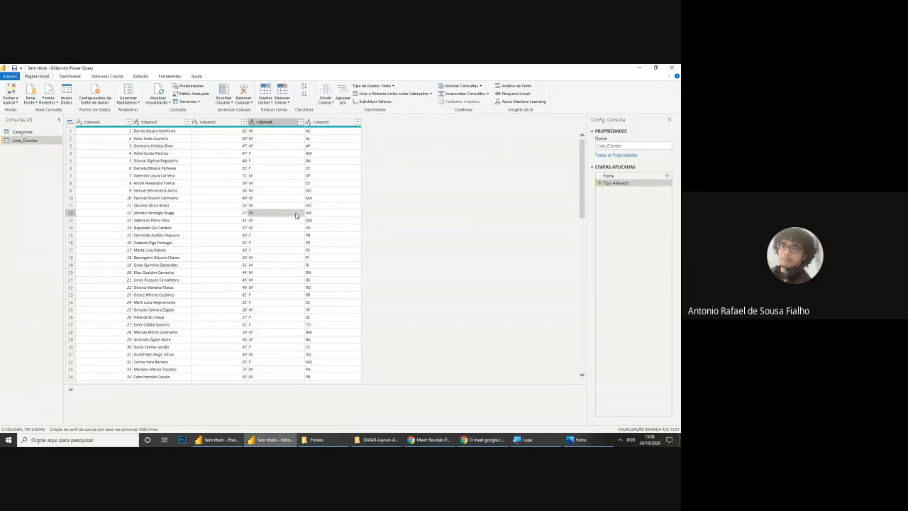
Step: Remove the blank rows from the Lista_Clientes query and check the resulting table
{"action": "left_click", "coordinate": [281, 102]}
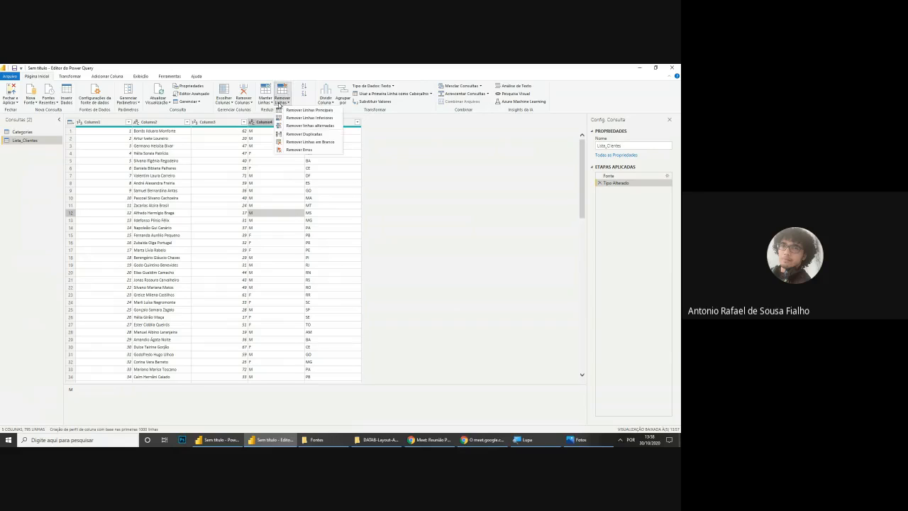
{"action": "left_click", "coordinate": [308, 143]}
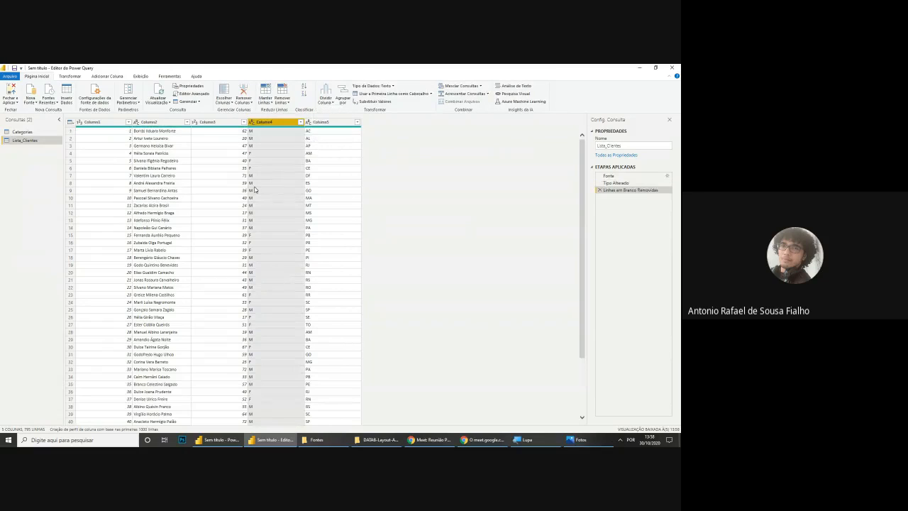
{"action": "scroll", "coordinate": [254, 188], "scroll_direction": "down", "scroll_amount": 3}
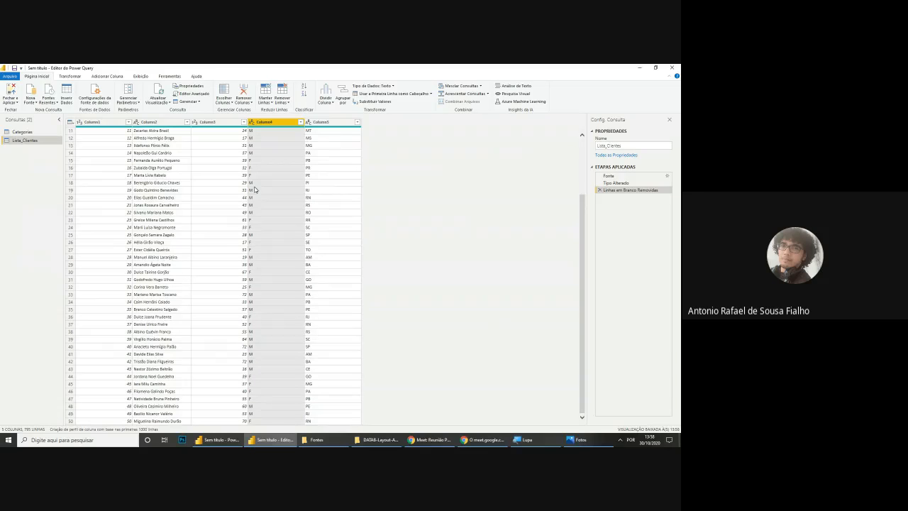
{"action": "scroll", "coordinate": [255, 189], "scroll_direction": "up", "scroll_amount": 4}
Step: Inspect individual cells in Column2 through Column5 of Lista_Clientes and reduce the height of the cell preview area
{"action": "left_click", "coordinate": [294, 221]}
{"action": "left_click", "coordinate": [321, 197]}
{"action": "left_click", "coordinate": [236, 155]}
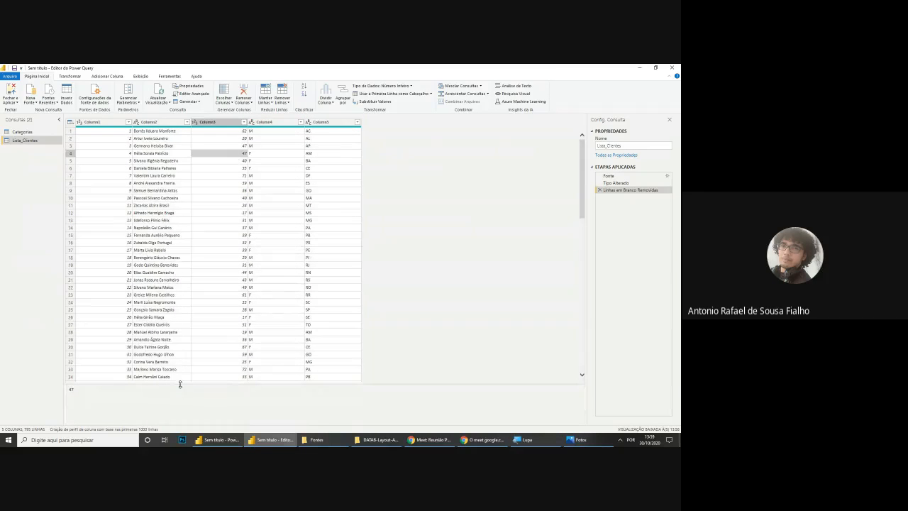
{"action": "left_click_drag", "start_coordinate": [179, 384], "coordinate": [178, 400]}
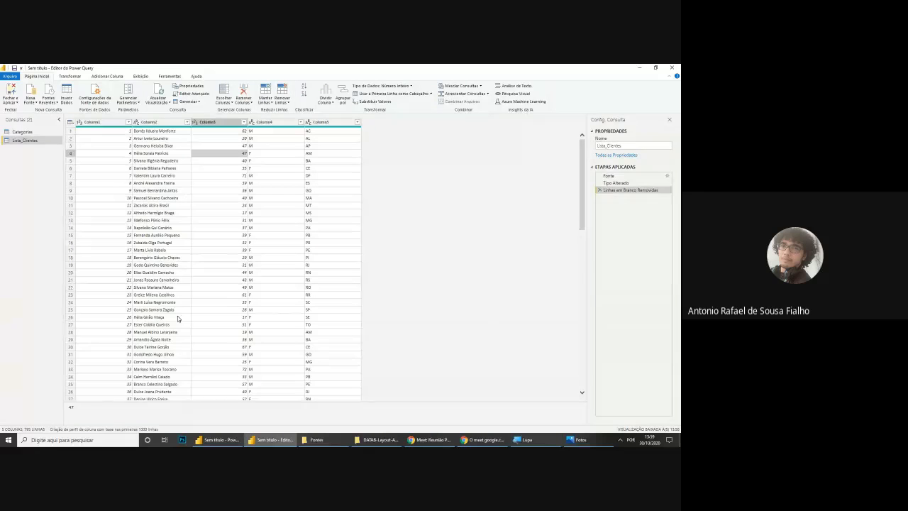
{"action": "left_click", "coordinate": [178, 317]}
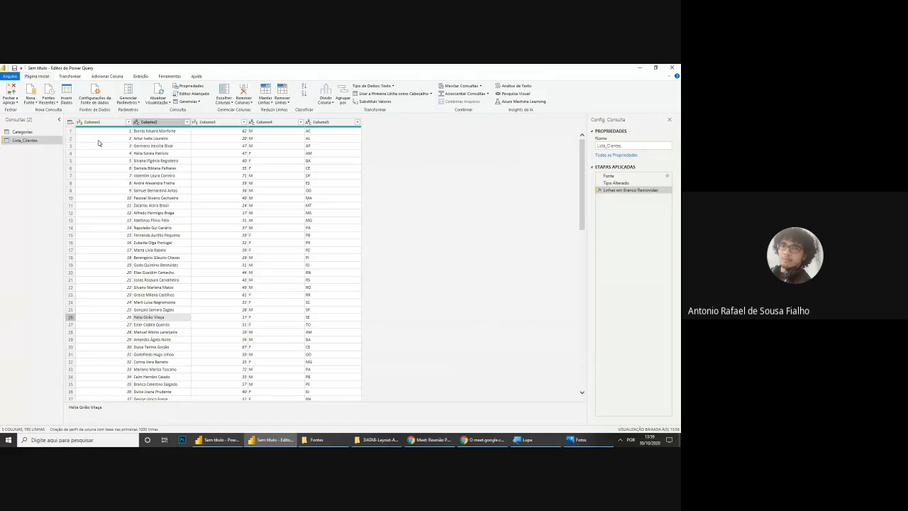
Step: Review the contents of Column1 through Column4 in Lista_Clientes, selecting the whole Column1 and Column2 in turn
{"action": "left_click", "coordinate": [99, 140]}
{"action": "left_click", "coordinate": [149, 173]}
{"action": "left_click", "coordinate": [234, 162]}
{"action": "left_click", "coordinate": [290, 155]}
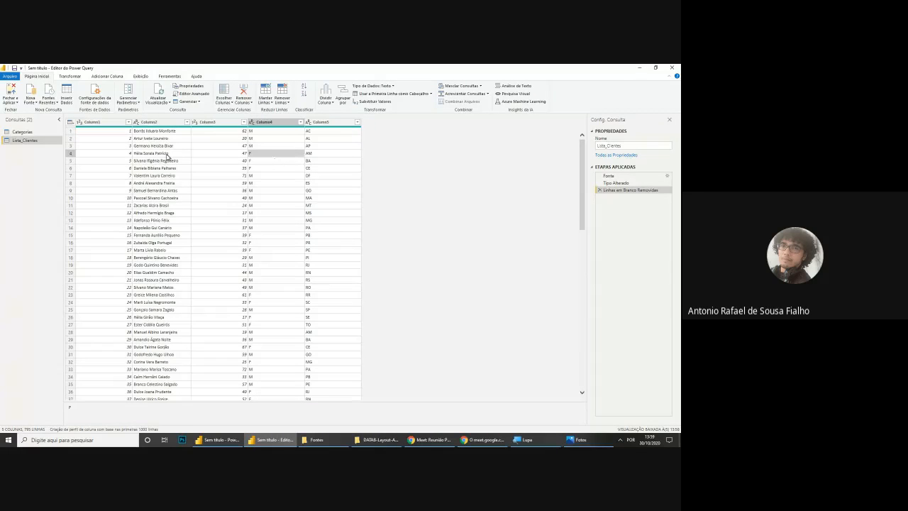
{"action": "left_click", "coordinate": [139, 147]}
{"action": "left_click", "coordinate": [107, 147]}
{"action": "left_click", "coordinate": [99, 123]}
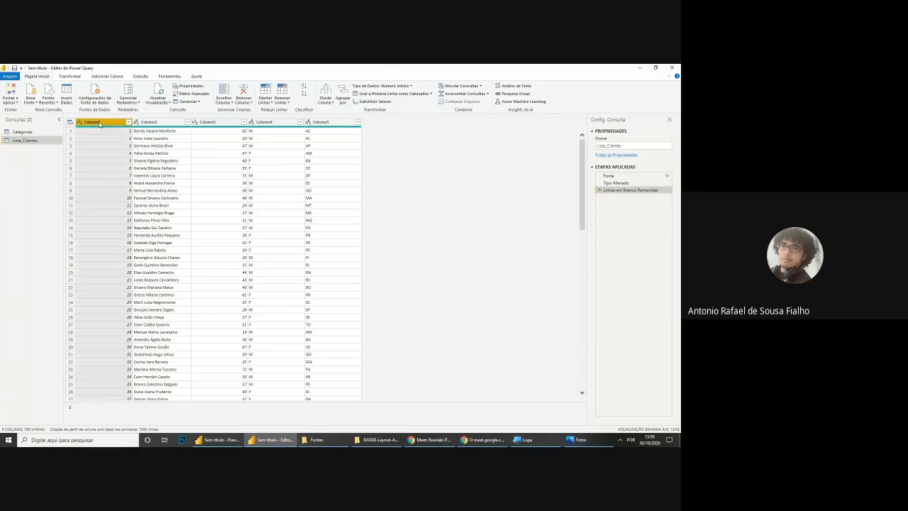
{"action": "left_click", "coordinate": [166, 123]}
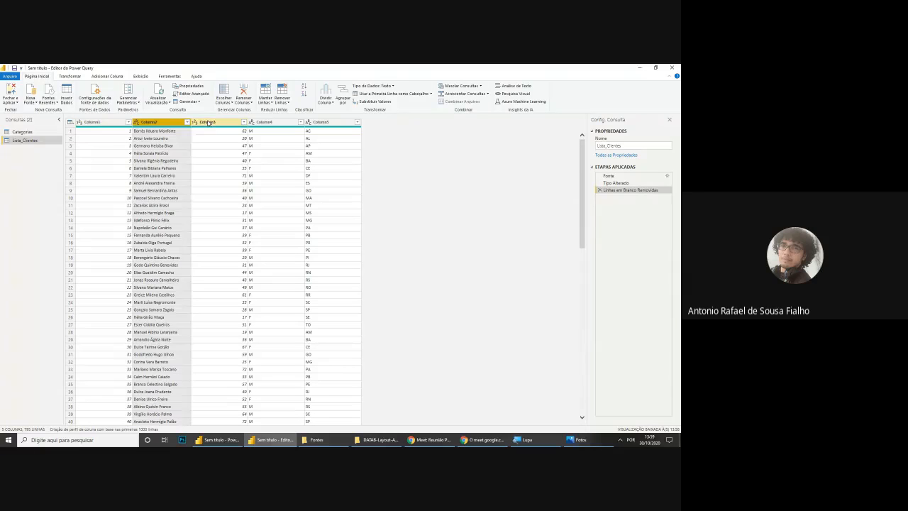
Step: Review Column3, Column4 and Column5 of Lista_Clientes to identify what each one contains
{"action": "left_click", "coordinate": [208, 123]}
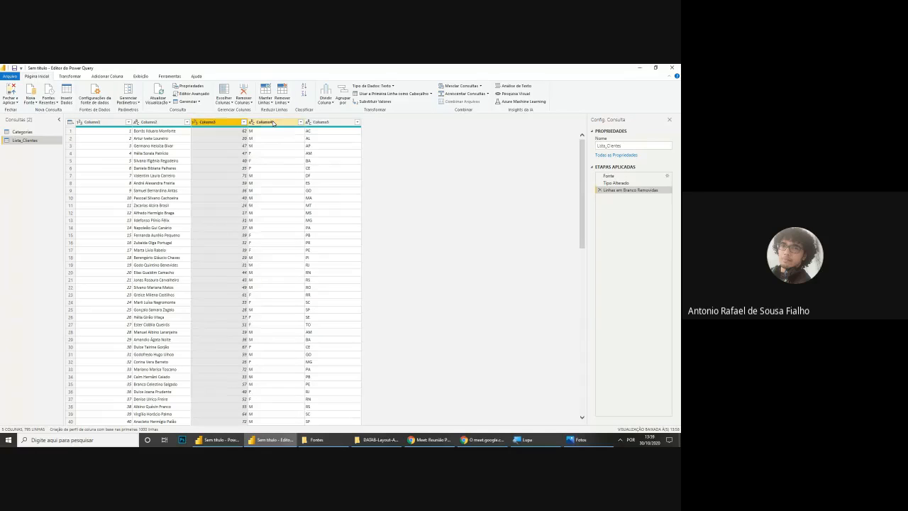
{"action": "left_click", "coordinate": [274, 123]}
{"action": "left_click", "coordinate": [327, 123]}
{"action": "left_click", "coordinate": [259, 213]}
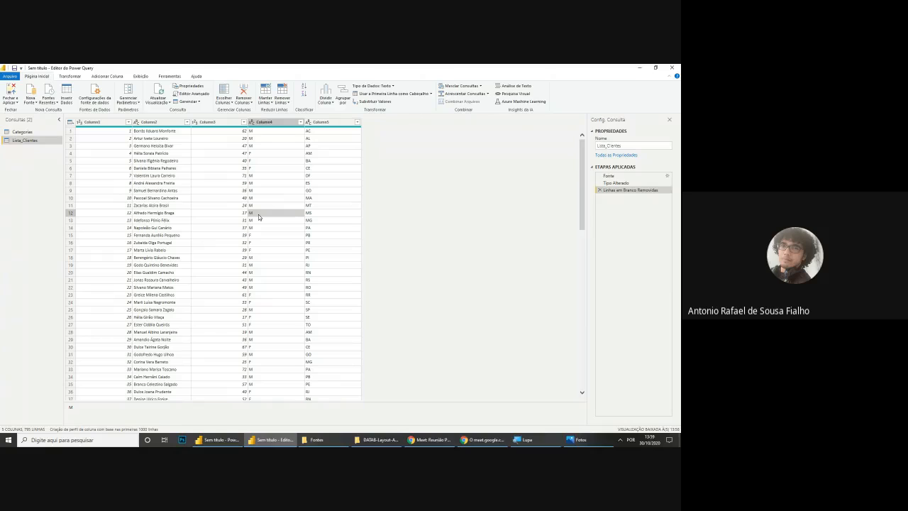
Step: Rename Column1 of Lista_Clientes as ID Cliente, with a space instead of an underscore
{"action": "double_click", "coordinate": [89, 122]}
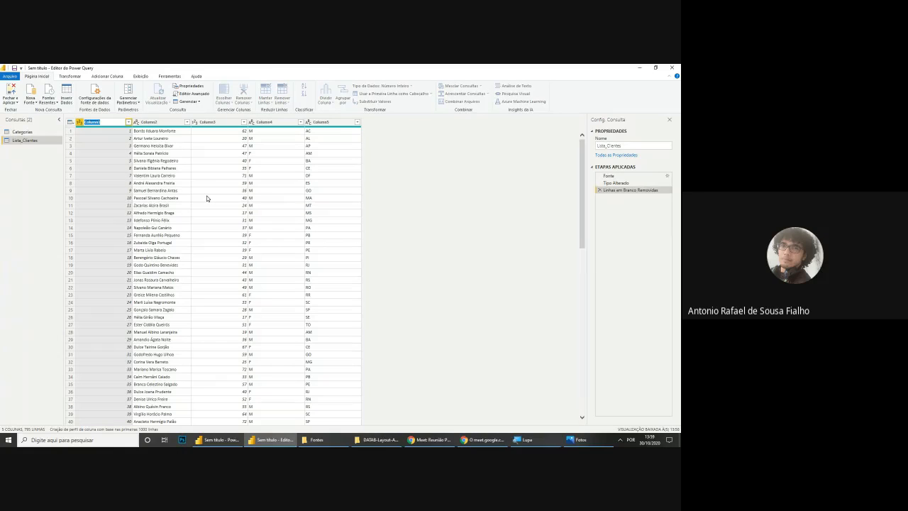
{"action": "type", "text": "ID_Cliente"}
{"action": "key", "text": "Return"}
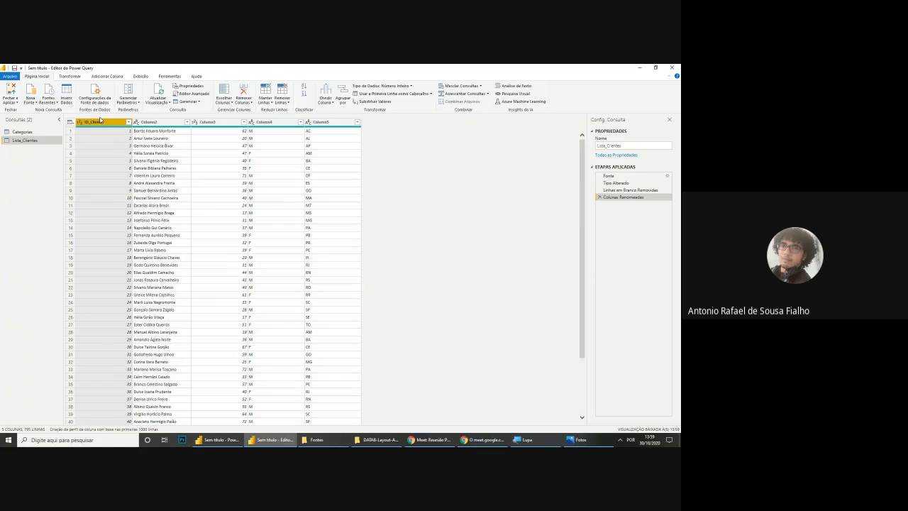
{"action": "double_click", "coordinate": [90, 124]}
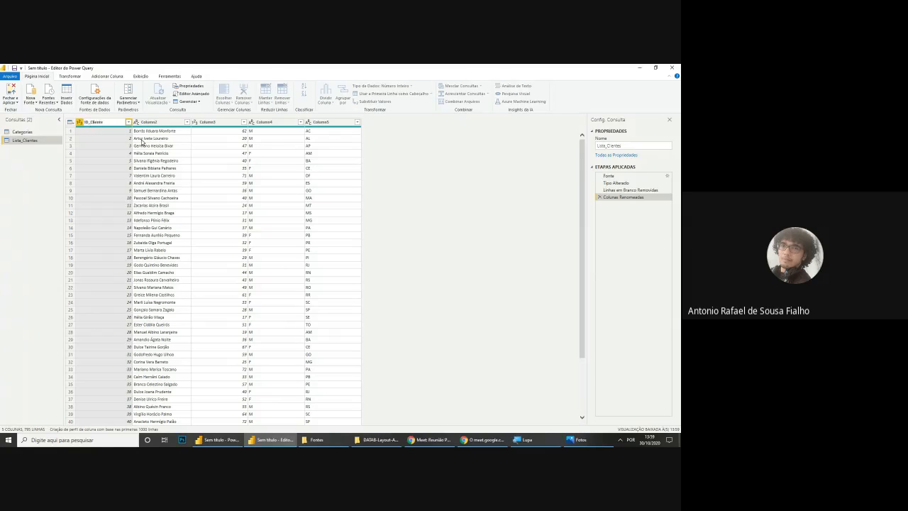
{"action": "key", "text": "Return"}
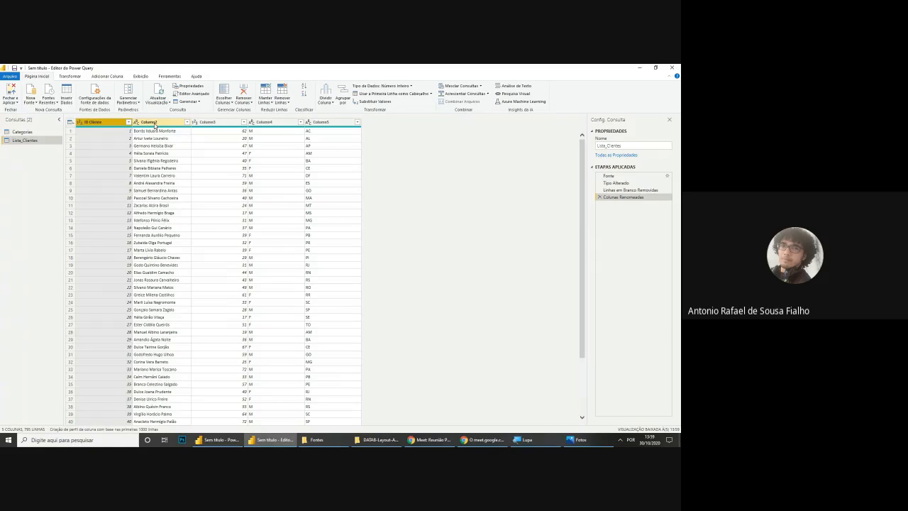
Step: Rename Column2 of Lista_Clientes as Nome Completo and Column3 as Idade
{"action": "left_click", "coordinate": [155, 124]}
{"action": "key", "text": "F2"}
{"action": "type", "text": "Nome Completo"}
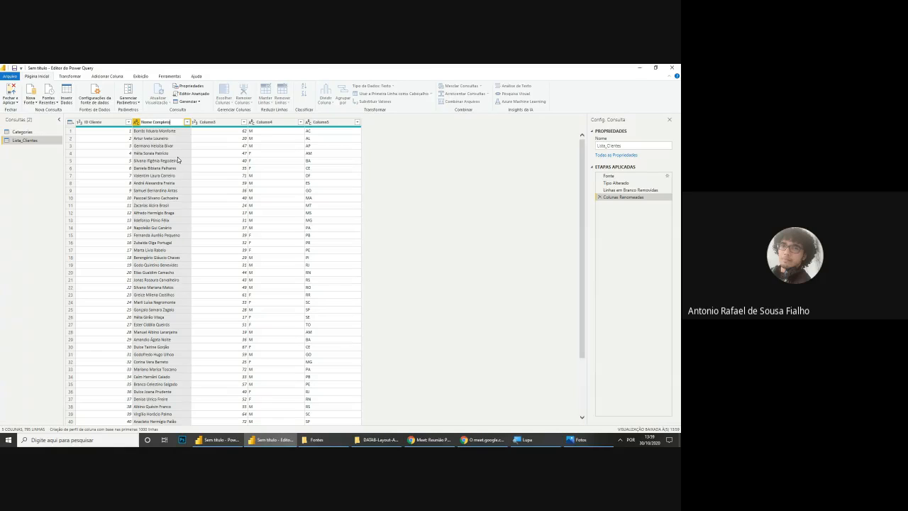
{"action": "key", "text": "Return"}
{"action": "left_click", "coordinate": [220, 124]}
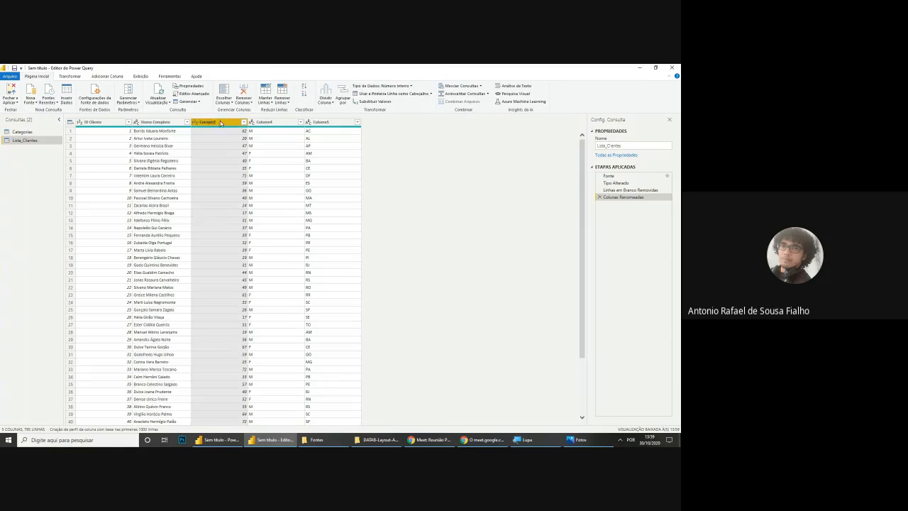
{"action": "key", "text": "F2"}
{"action": "type", "text": "Idade"}
{"action": "key", "text": "Return"}
Step: Rename Column4 of Lista_Clientes as Sexo and check some of its cells
{"action": "left_click", "coordinate": [283, 122]}
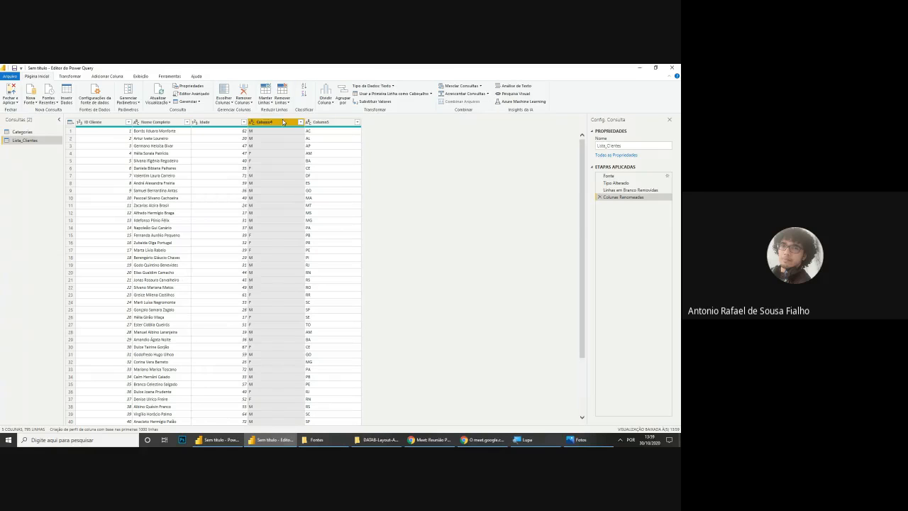
{"action": "key", "text": "F2"}
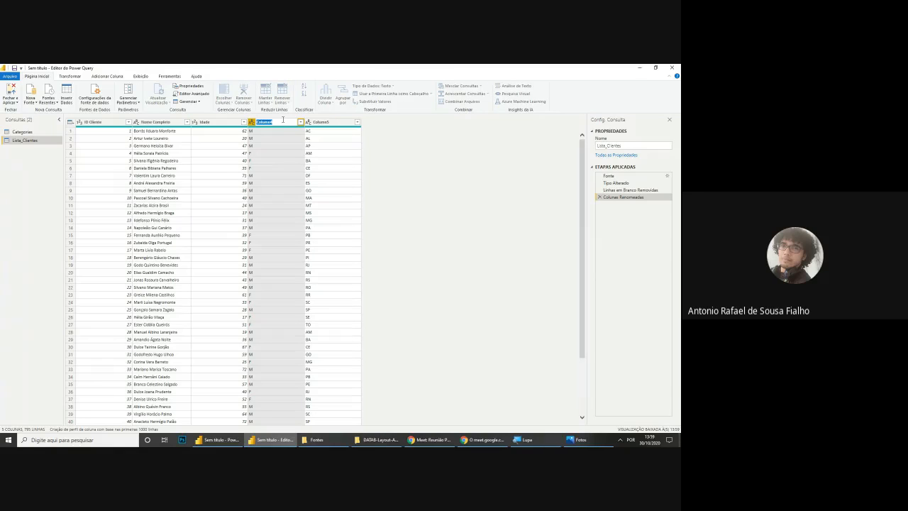
{"action": "type", "text": "Sexo"}
{"action": "key", "text": "Return"}
{"action": "left_click", "coordinate": [283, 155]}
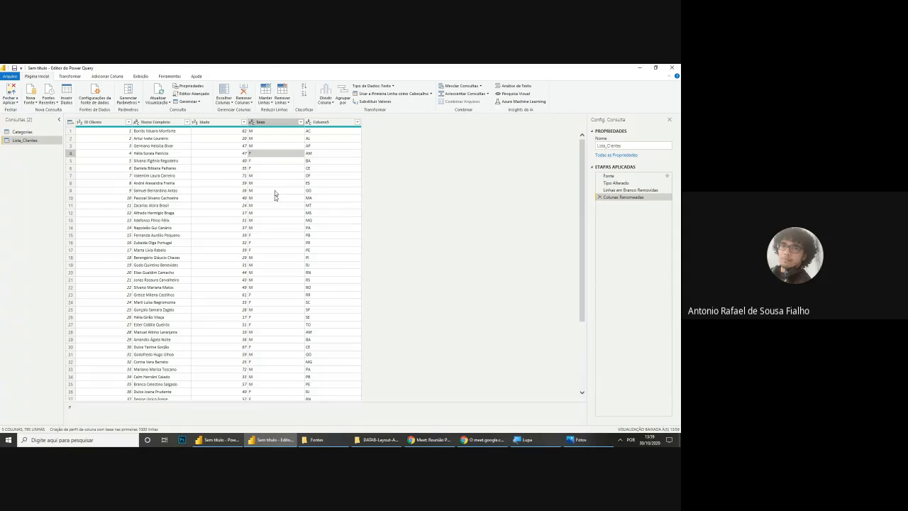
{"action": "left_click", "coordinate": [280, 213]}
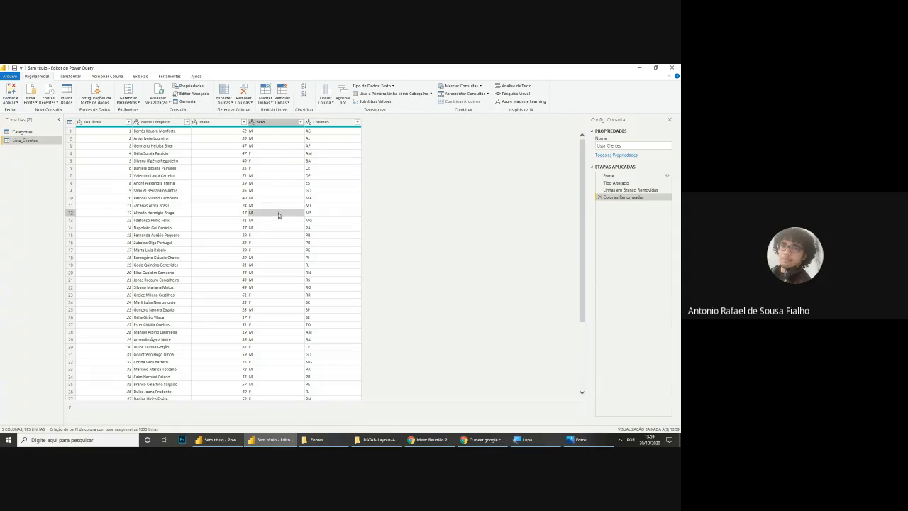
Step: Rename Column5 of Lista_Clientes as Estado, in the singular
{"action": "double_click", "coordinate": [339, 121]}
{"action": "type", "text": "Es"}
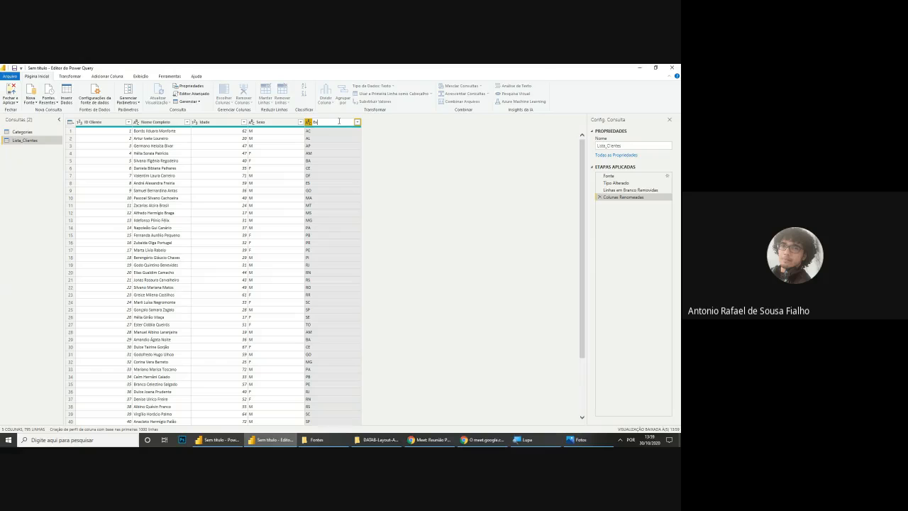
{"action": "type", "text": "tados"}
{"action": "key", "text": "Return"}
{"action": "double_click", "coordinate": [339, 122]}
{"action": "left_click", "coordinate": [339, 121]}
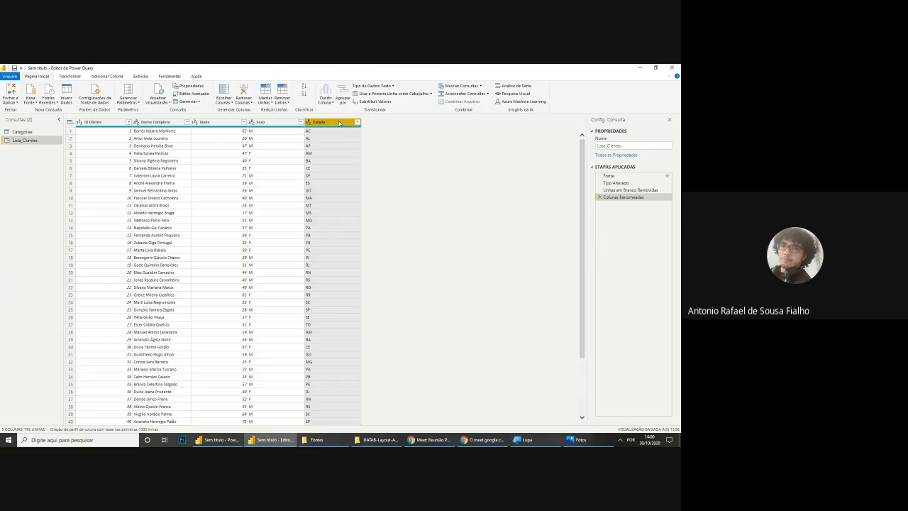
{"action": "left_click", "coordinate": [287, 183]}
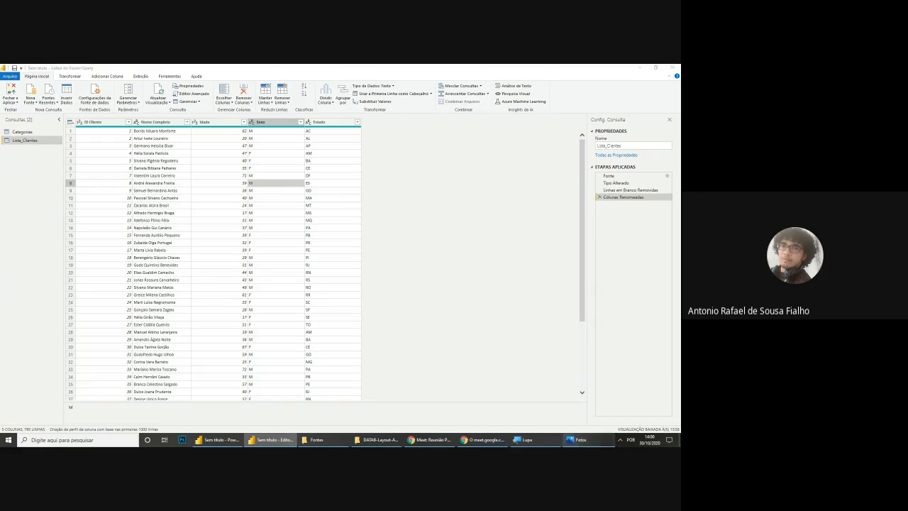
Step: Check the table names in the reference dashboard image and rename the Lista_Clientes query as Clientes
{"action": "left_click", "coordinate": [576, 440]}
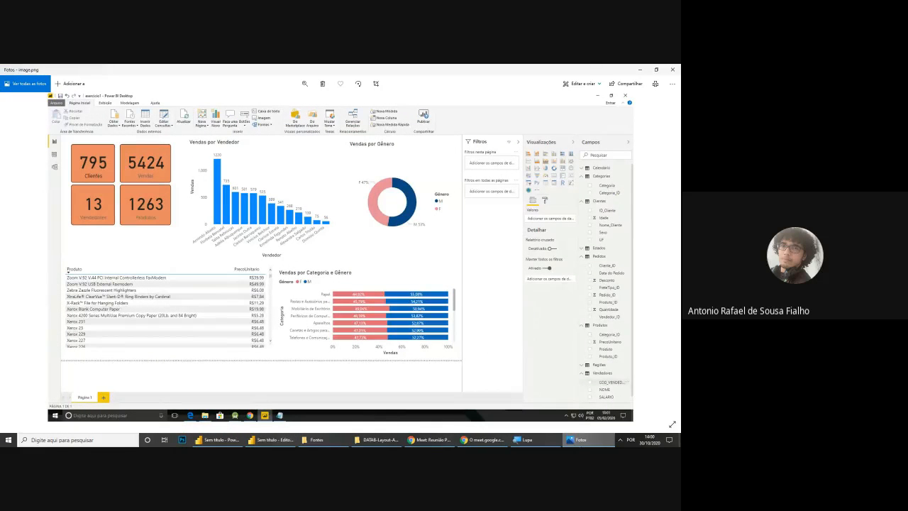
{"action": "left_click", "coordinate": [582, 440]}
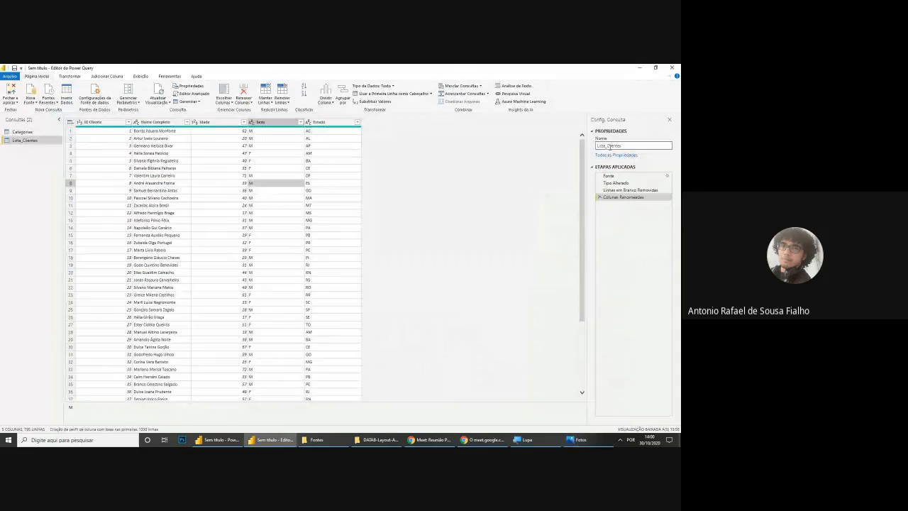
{"action": "left_click_drag", "start_coordinate": [608, 144], "coordinate": [488, 144]}
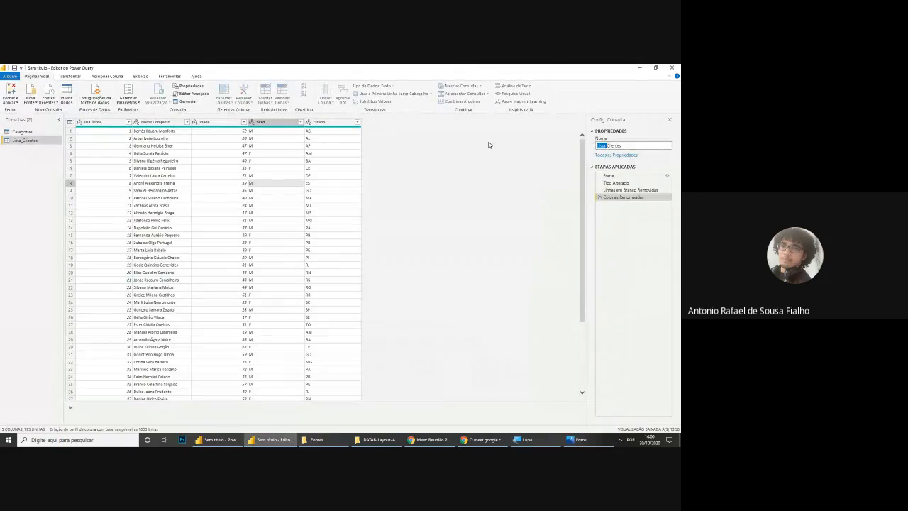
{"action": "key", "text": "BackSpace"}
{"action": "key", "text": "Return"}
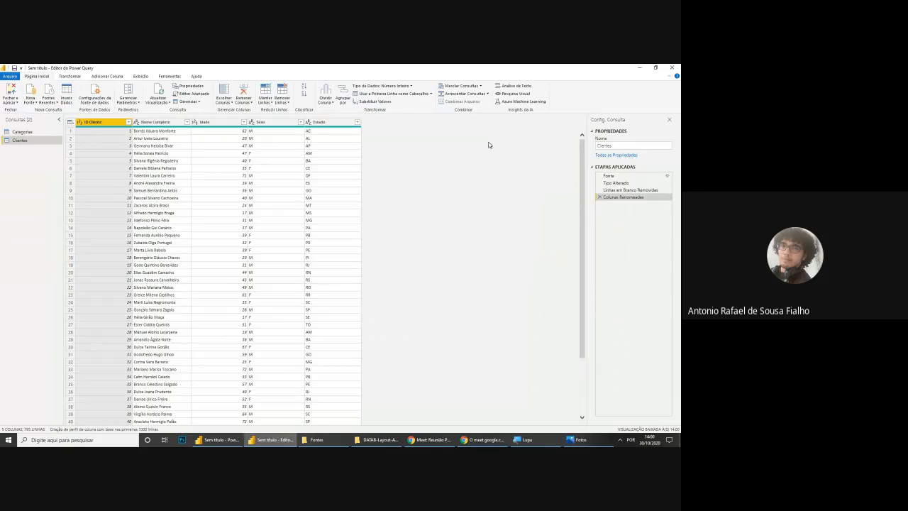
Step: Review the Categorias query and look through the rows of the Clientes query
{"action": "left_click", "coordinate": [322, 199]}
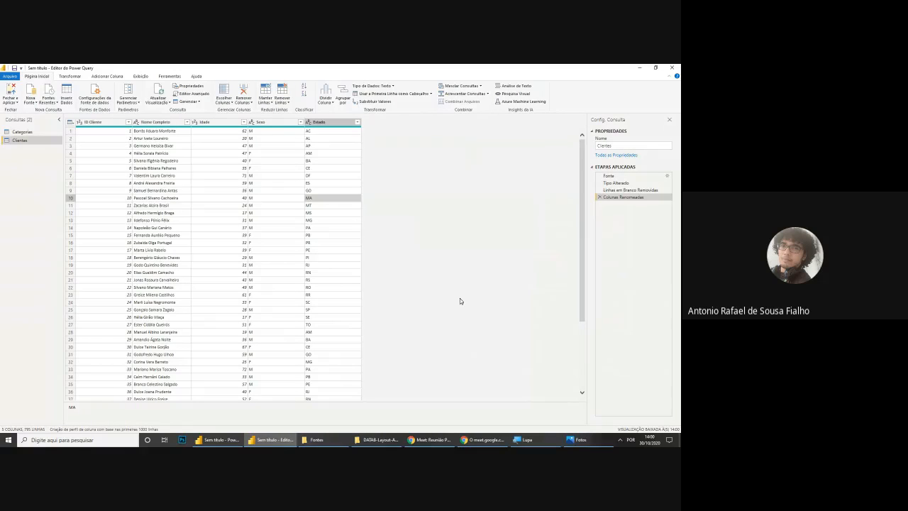
{"action": "left_click", "coordinate": [28, 132]}
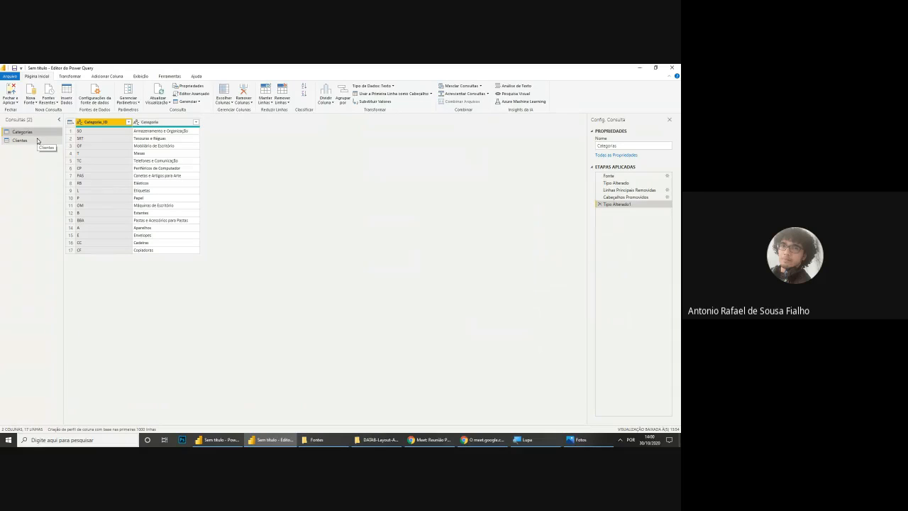
{"action": "left_click", "coordinate": [38, 140]}
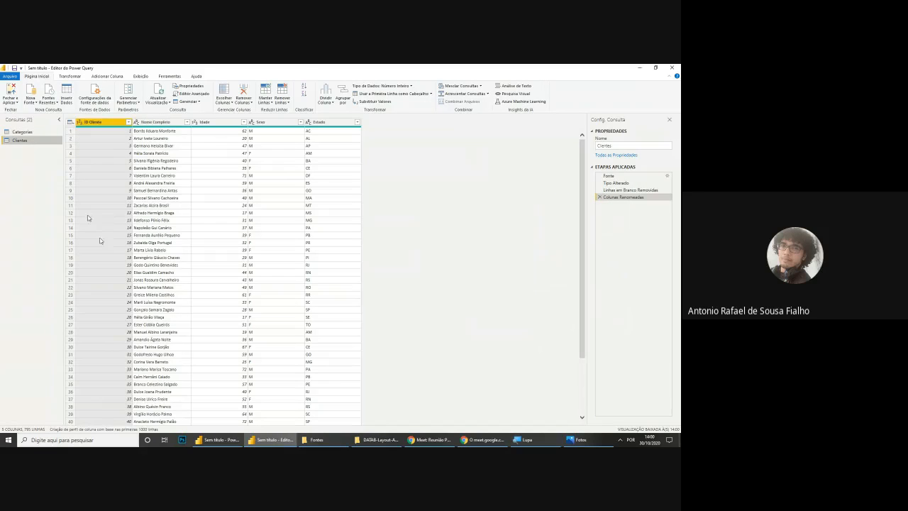
{"action": "left_click", "coordinate": [221, 258]}
{"action": "scroll", "coordinate": [289, 210], "scroll_direction": "down", "scroll_amount": 15}
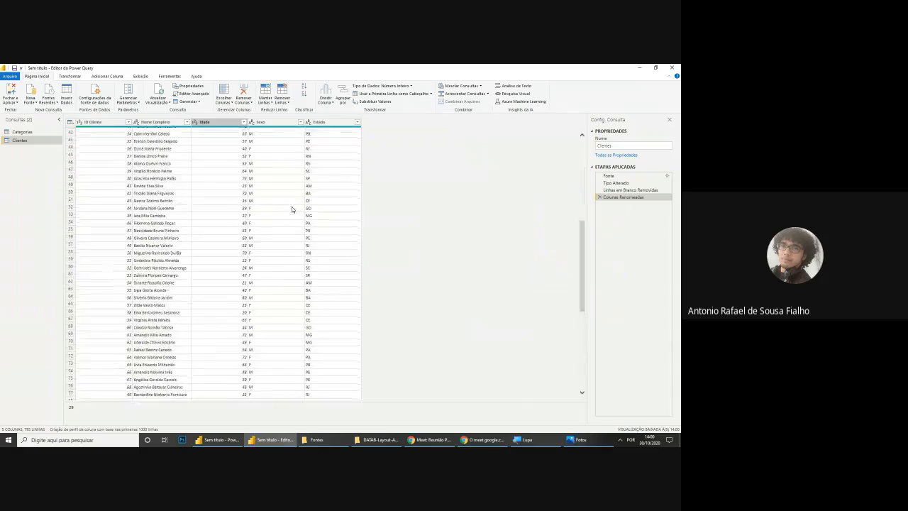
{"action": "scroll", "coordinate": [289, 210], "scroll_direction": "up", "scroll_amount": 15}
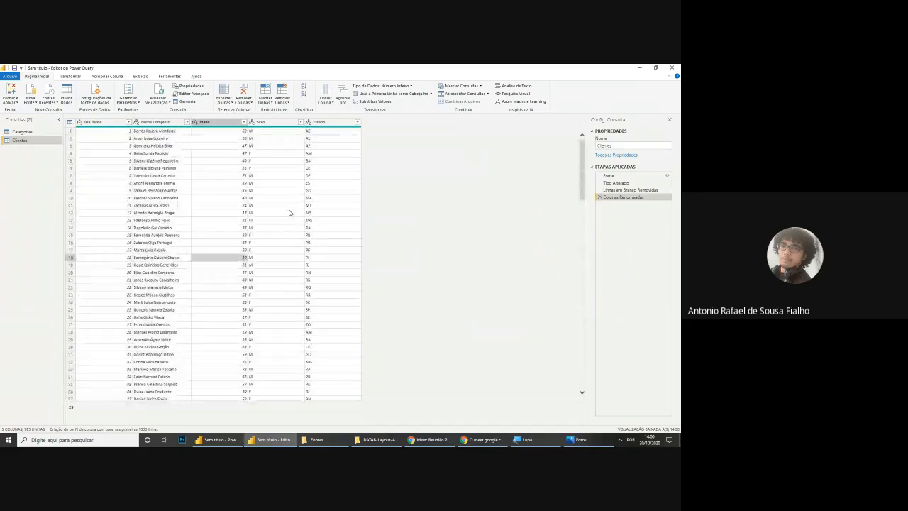
Step: Examine the list of filter values for the Nome Completo column of Clientes
{"action": "left_click", "coordinate": [188, 122]}
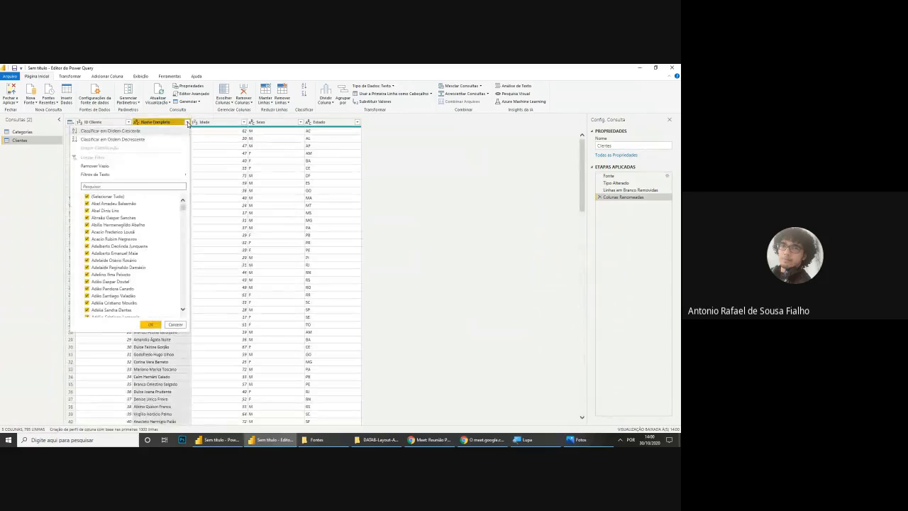
{"action": "mouse_move", "coordinate": [183, 210]}
{"action": "left_mouse_down"}
{"action": "mouse_move", "coordinate": [188, 316]}
{"action": "mouse_move", "coordinate": [186, 197]}
{"action": "left_mouse_up"}
{"action": "left_click", "coordinate": [234, 197]}
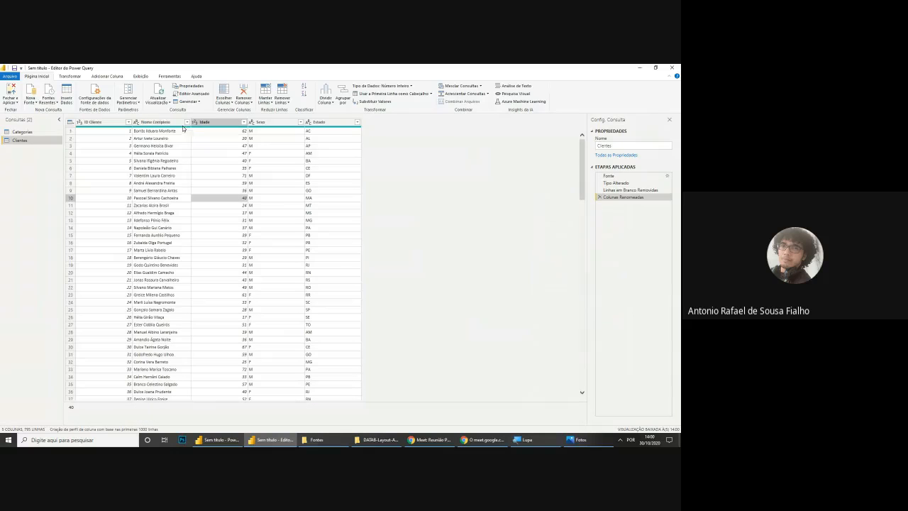
{"action": "left_click", "coordinate": [188, 123]}
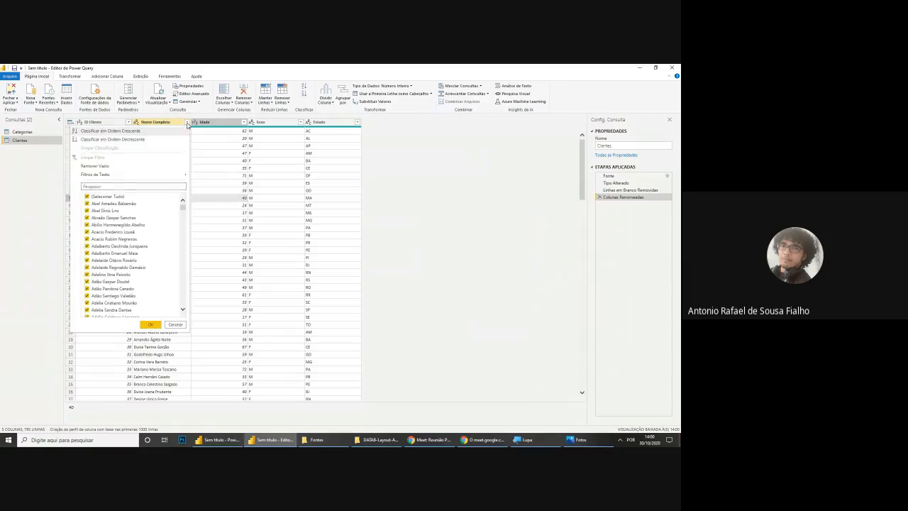
{"action": "left_click", "coordinate": [188, 124]}
Step: Switch to a new Bloco de Notas document and write Null at a readable size
{"action": "key", "text": "super"}
{"action": "type", "text": "bloc"}
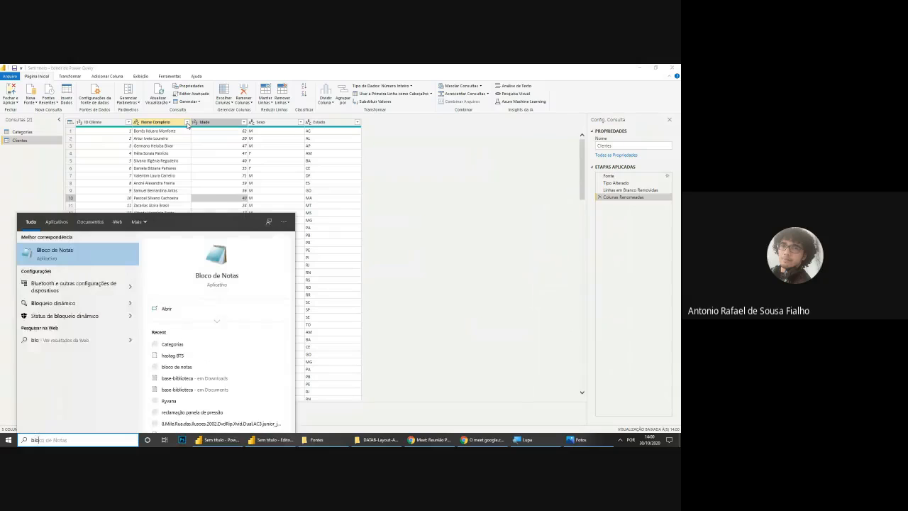
{"action": "left_click", "coordinate": [110, 258]}
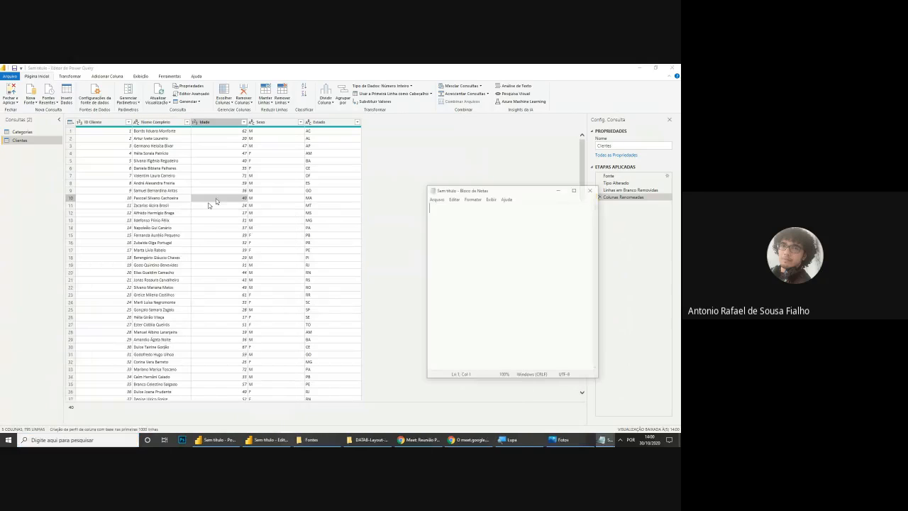
{"action": "type", "text": "Nul"}
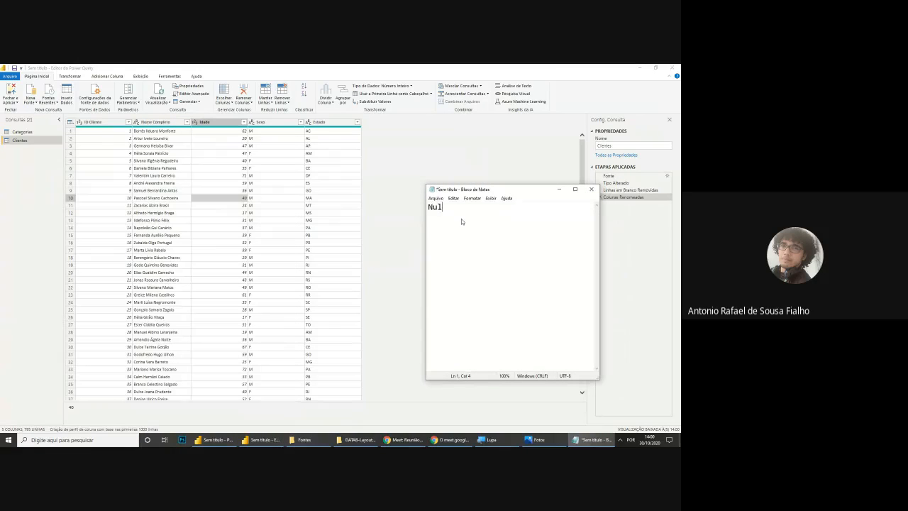
{"action": "type", "text": "l"}
{"action": "left_click_drag", "start_coordinate": [447, 207], "coordinate": [428, 206]}
{"action": "left_click", "coordinate": [450, 205]}
{"action": "double_click", "coordinate": [454, 207]}
Step: Look through the Idade filter values in Clientes for empty entries, leaving the filter unapplied
{"action": "left_click", "coordinate": [245, 146]}
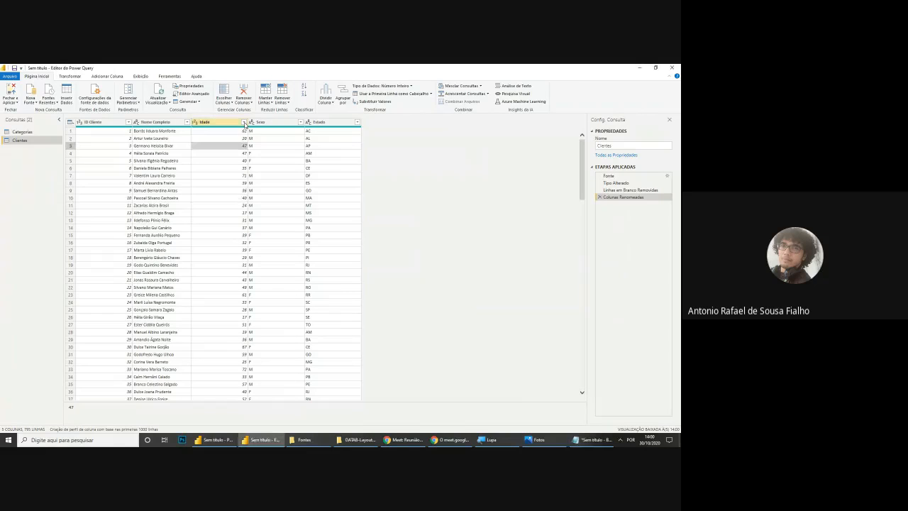
{"action": "left_click", "coordinate": [244, 123]}
{"action": "scroll", "coordinate": [183, 218], "scroll_direction": "down", "scroll_amount": 2}
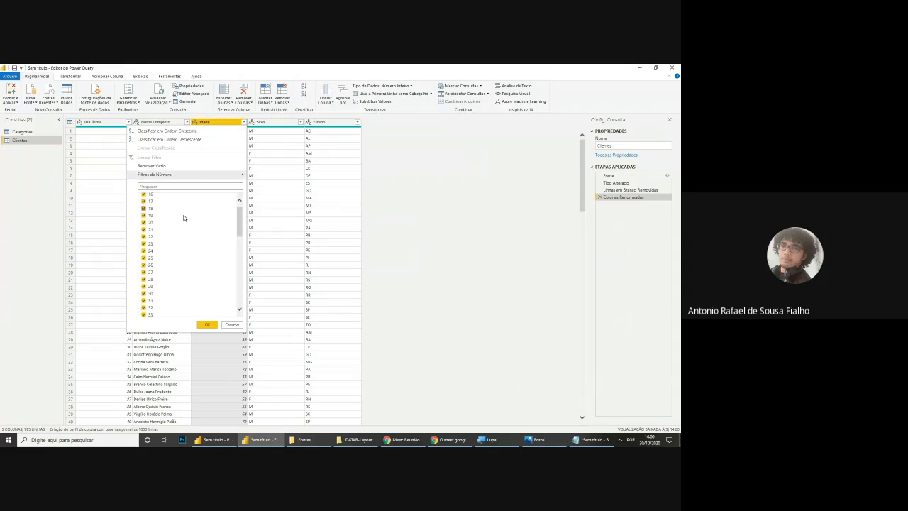
{"action": "scroll", "coordinate": [183, 218], "scroll_direction": "down", "scroll_amount": 12}
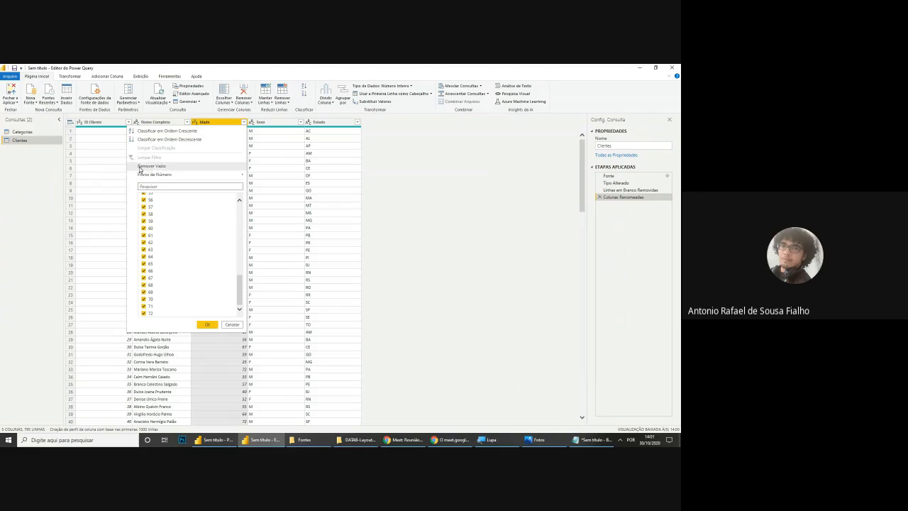
{"action": "left_click", "coordinate": [274, 164]}
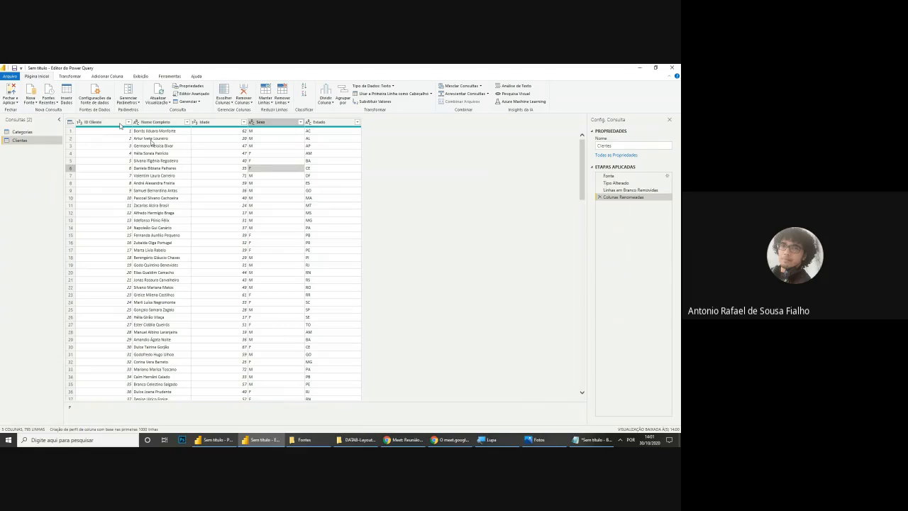
Step: Close the Power Query editor and apply the Categorias and Clientes changes to the report
{"action": "left_click", "coordinate": [11, 89]}
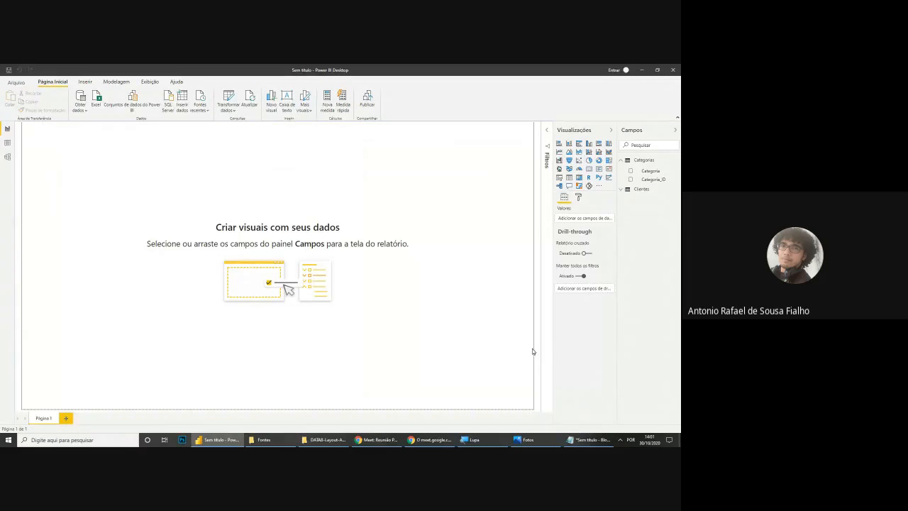
Step: Import Vendedores.txt from the Fontes folder as a Texto/CSV source and open it for transformation in Power Query
{"action": "left_click", "coordinate": [625, 161]}
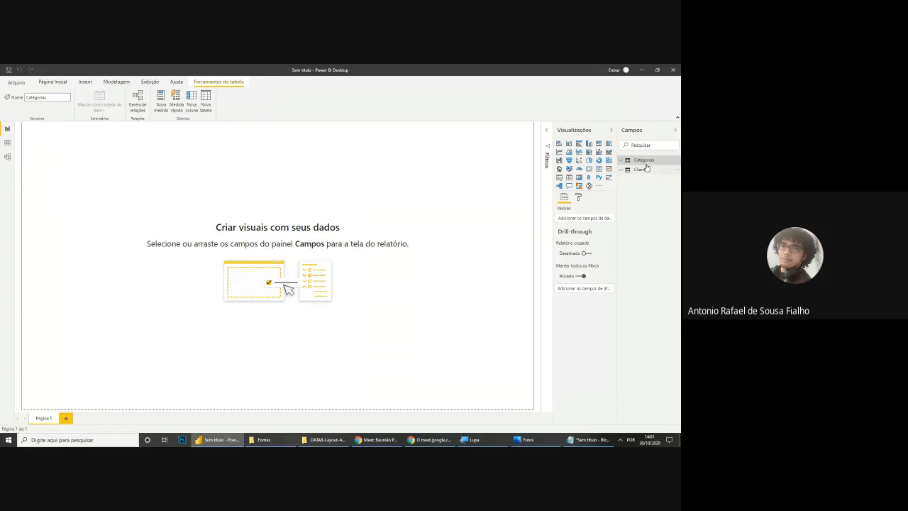
{"action": "left_click", "coordinate": [647, 163]}
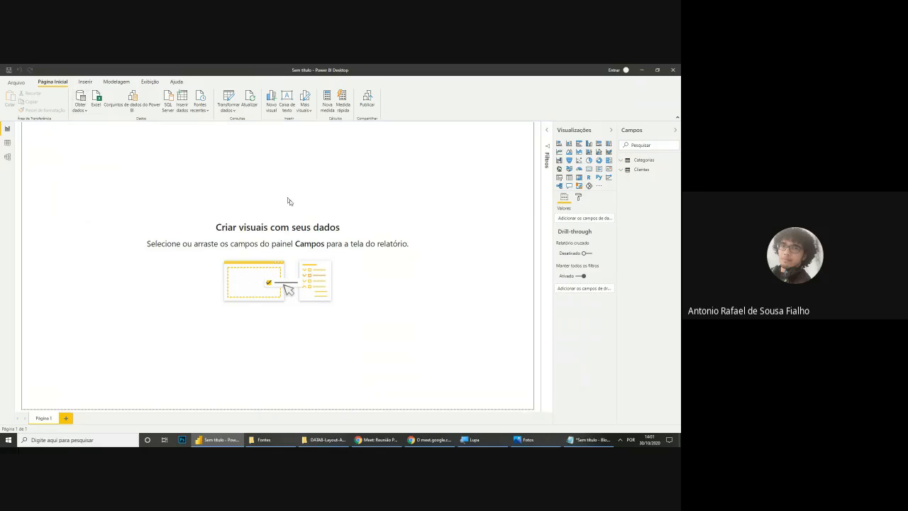
{"action": "left_click", "coordinate": [335, 183]}
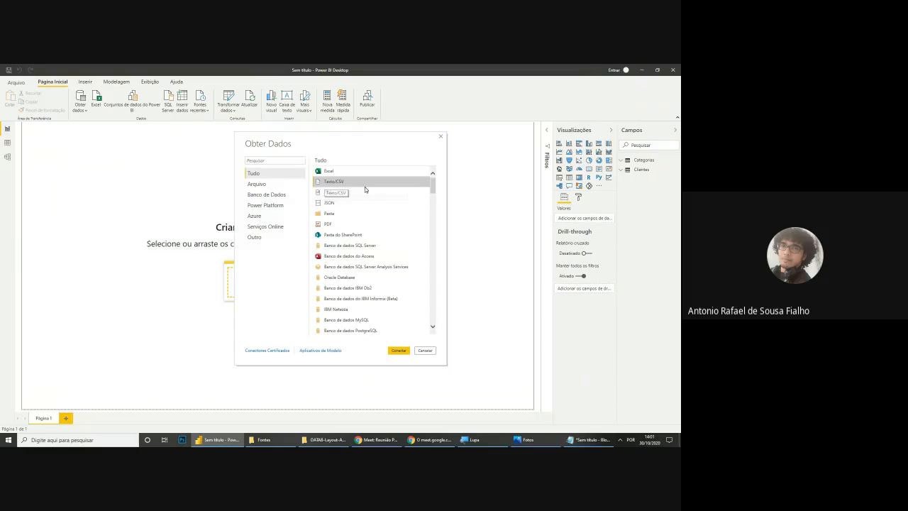
{"action": "left_click", "coordinate": [399, 351]}
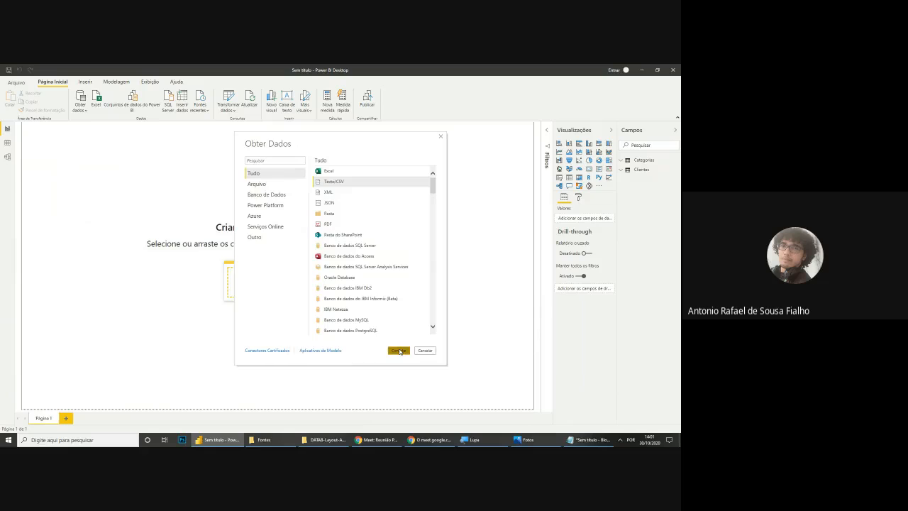
{"action": "left_click", "coordinate": [163, 164]}
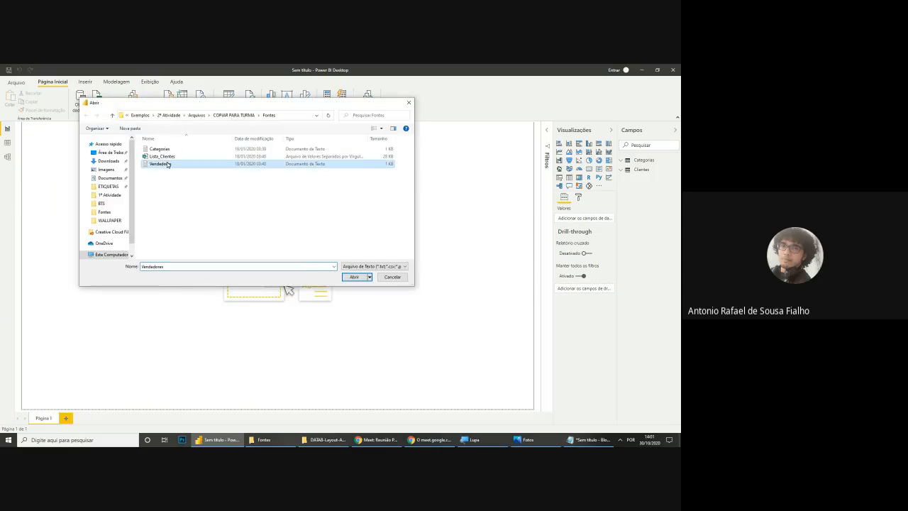
{"action": "left_click", "coordinate": [355, 277]}
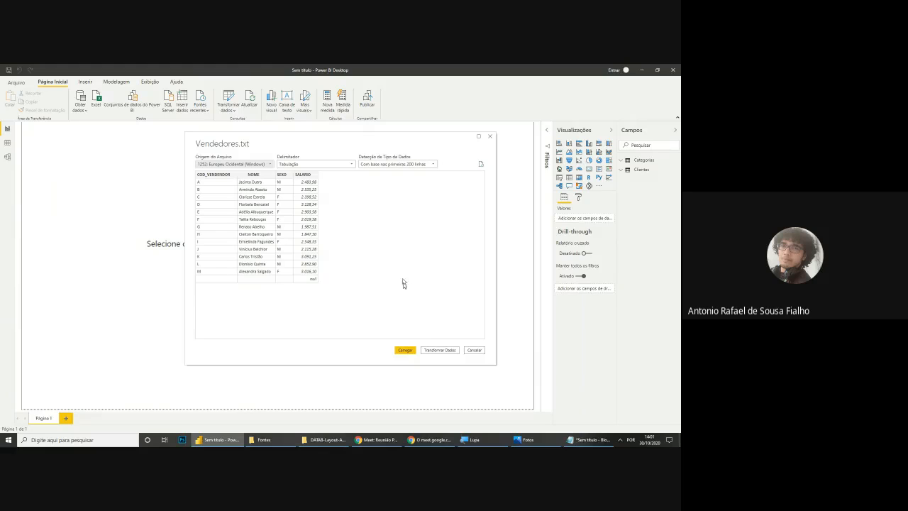
{"action": "left_click", "coordinate": [432, 350]}
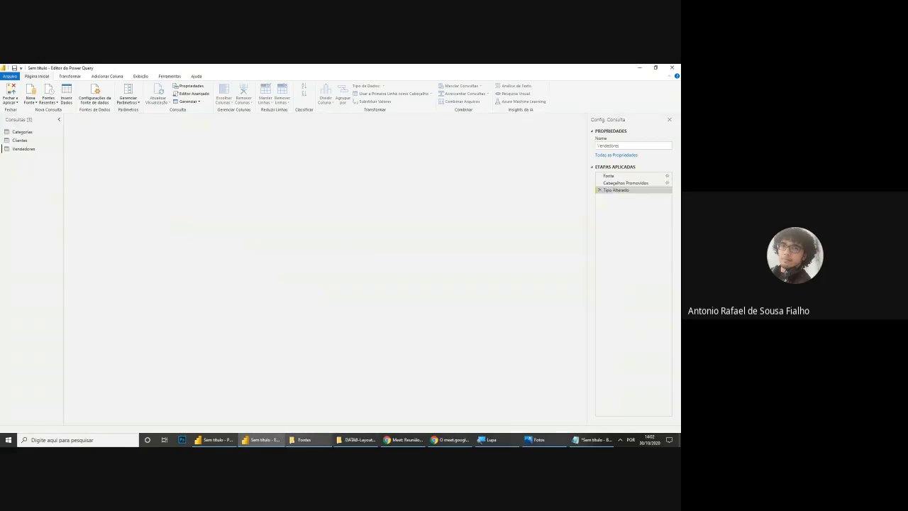
Step: Open the Vendedores text file from the Fontes folder in Bloco de Notas and examine the spacing between its columns
{"action": "left_click", "coordinate": [304, 440]}
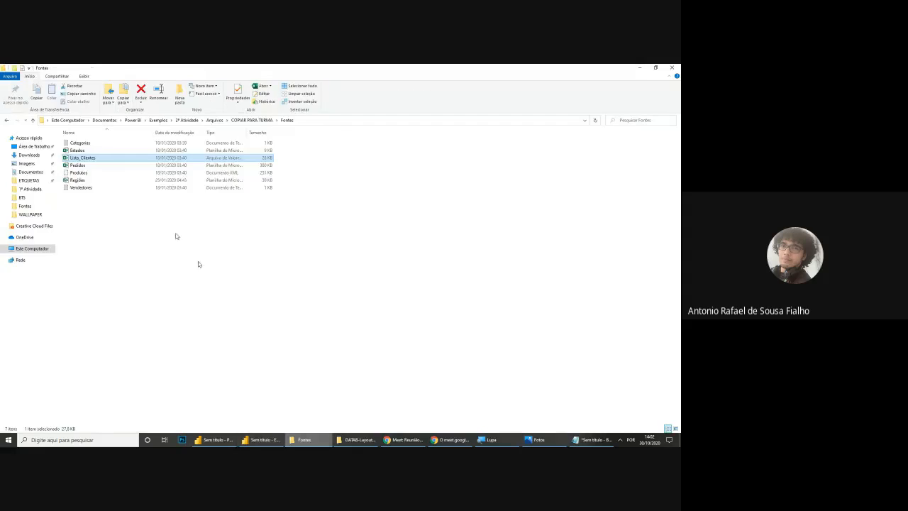
{"action": "left_click", "coordinate": [88, 189]}
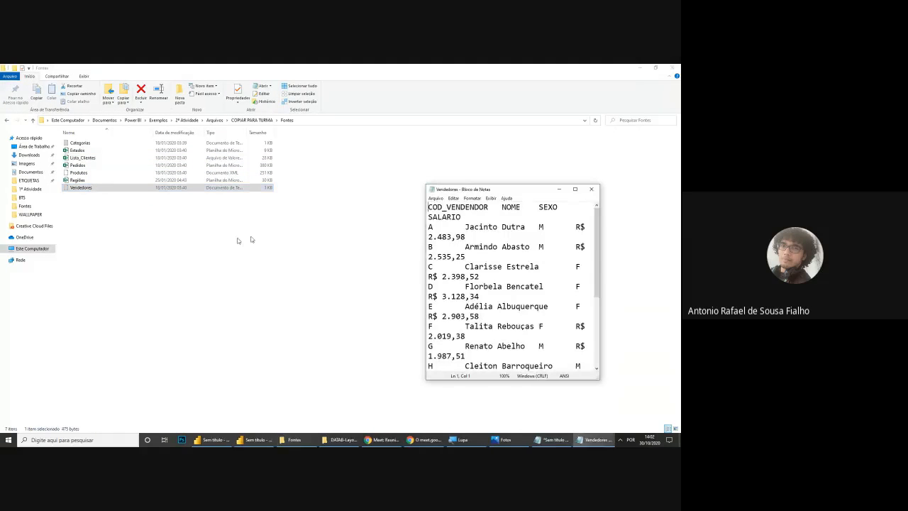
{"action": "scroll", "coordinate": [516, 282], "scroll_direction": "down", "scroll_amount": 4}
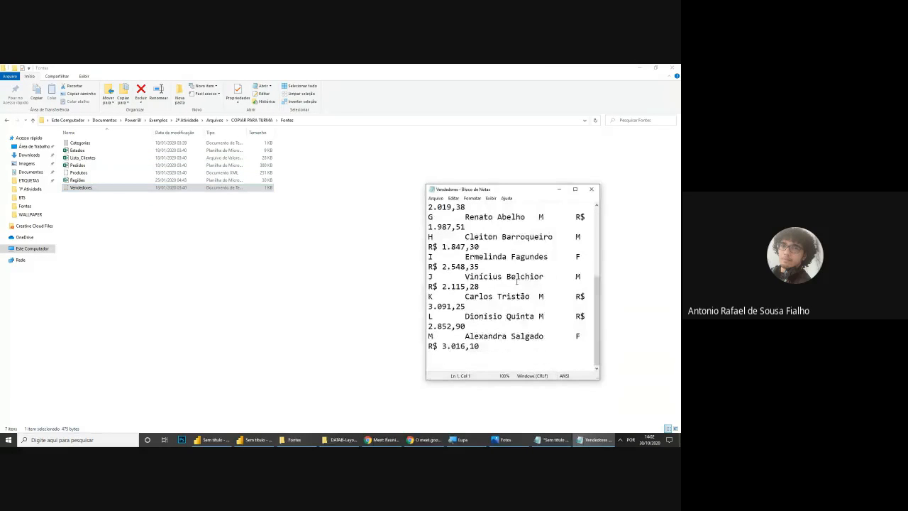
{"action": "left_click", "coordinate": [574, 189]}
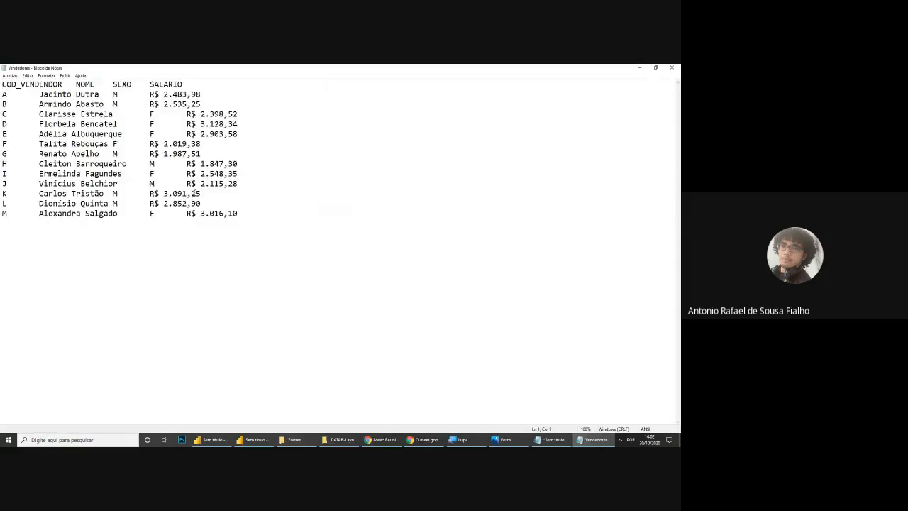
{"action": "double_click", "coordinate": [124, 95]}
{"action": "double_click", "coordinate": [145, 85]}
{"action": "double_click", "coordinate": [159, 114]}
{"action": "double_click", "coordinate": [171, 124]}
{"action": "double_click", "coordinate": [161, 134]}
{"action": "double_click", "coordinate": [166, 163]}
{"action": "left_click", "coordinate": [672, 67]}
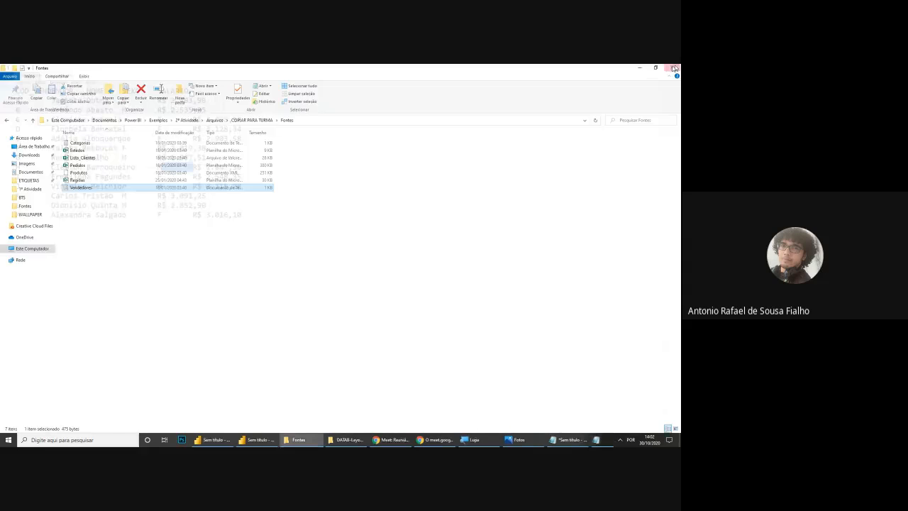
Step: Return to the Power Query editor and examine the last row of Vendedores magnified to 200%
{"action": "left_click", "coordinate": [261, 440]}
{"action": "left_click", "coordinate": [167, 191]}
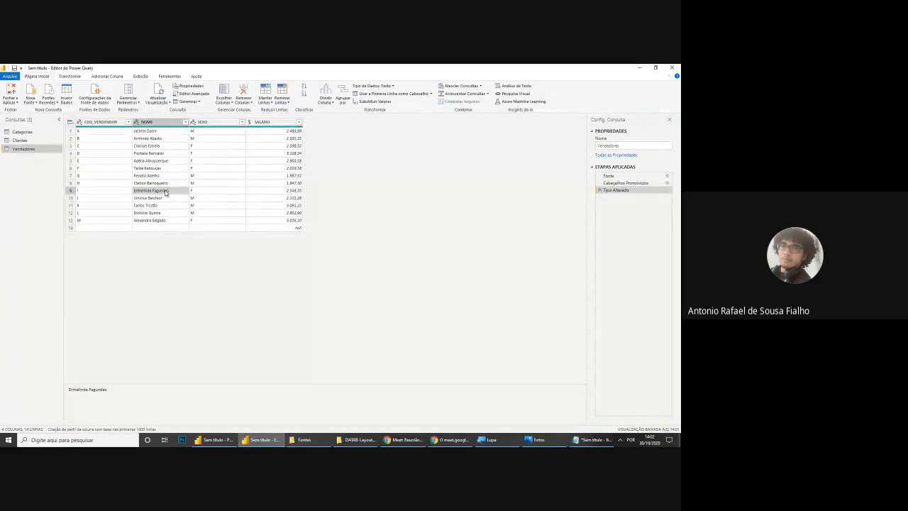
{"action": "left_click", "coordinate": [71, 228]}
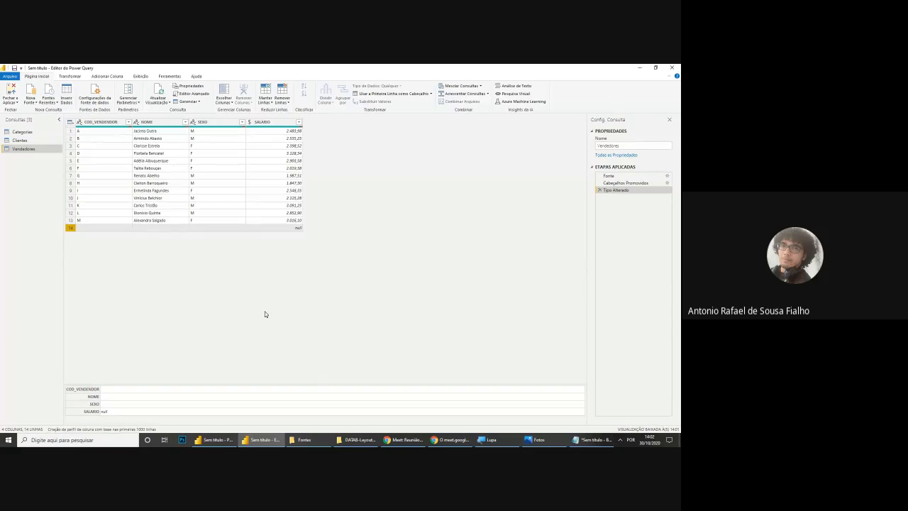
{"action": "left_click", "coordinate": [234, 199]}
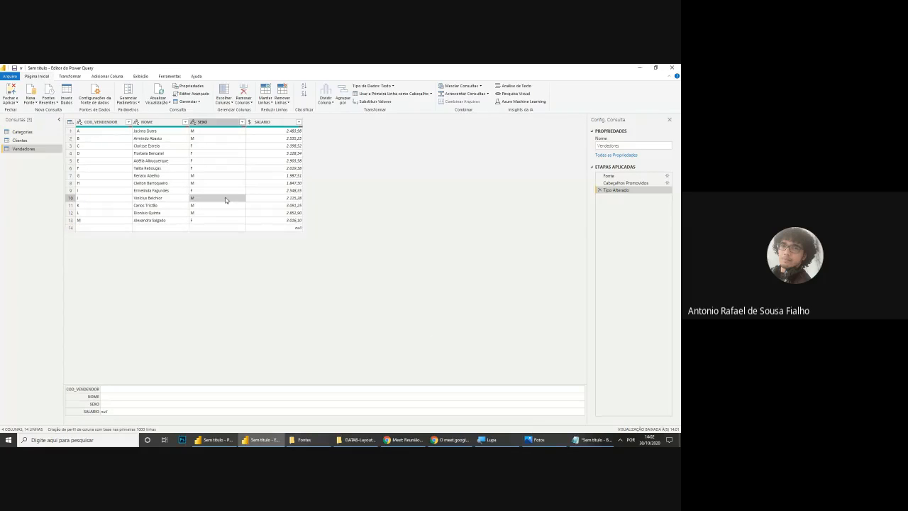
{"action": "left_click", "coordinate": [489, 439]}
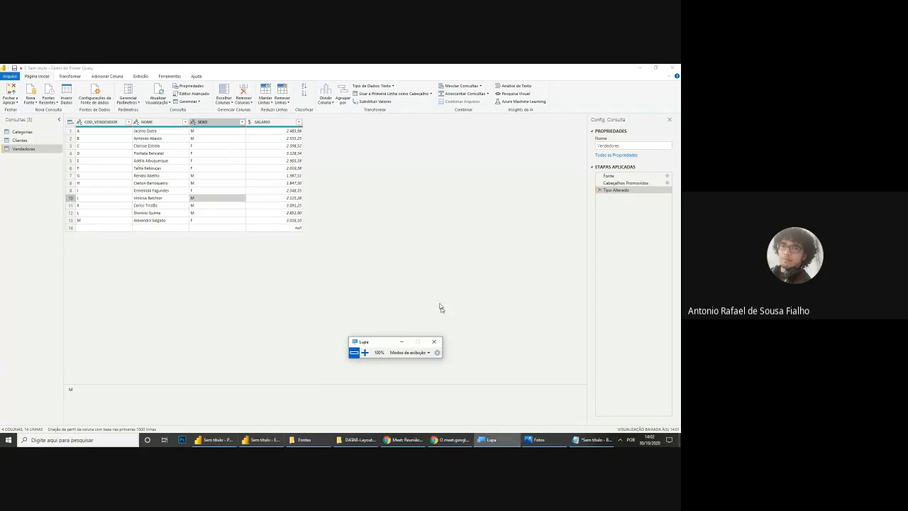
{"action": "left_click", "coordinate": [364, 353]}
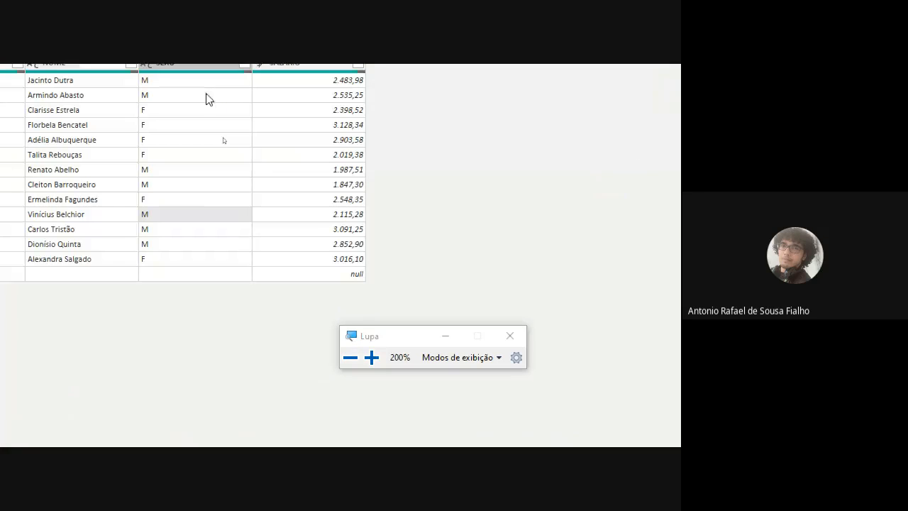
{"action": "left_click", "coordinate": [355, 274]}
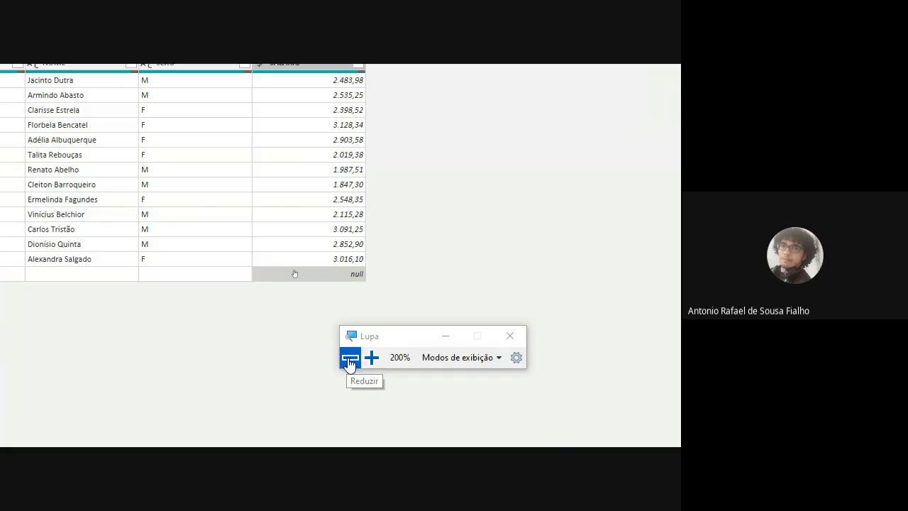
{"action": "left_click", "coordinate": [348, 360]}
{"action": "left_click", "coordinate": [350, 335]}
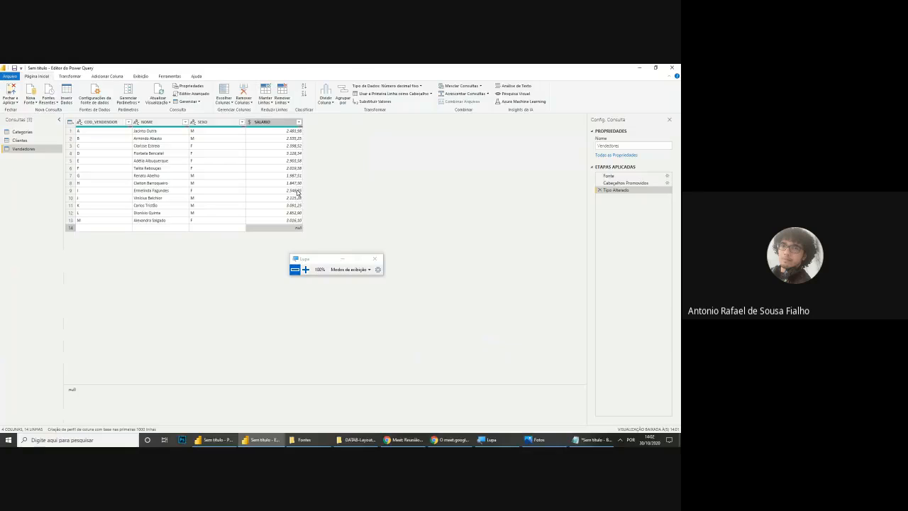
Step: Inspect each cell in row 14 of Vendedores for missing values, leaving the SALARIO filter unapplied
{"action": "left_click", "coordinate": [299, 123]}
{"action": "left_click", "coordinate": [347, 236]}
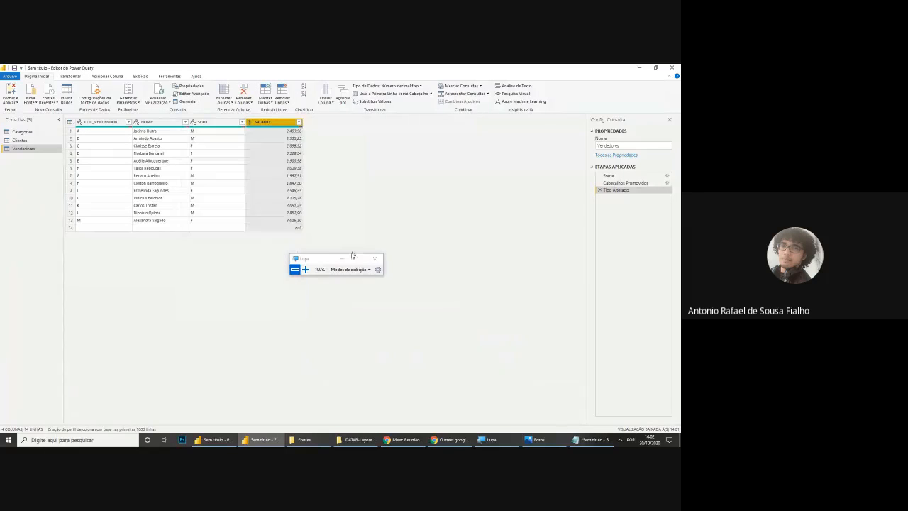
{"action": "left_click", "coordinate": [343, 259]}
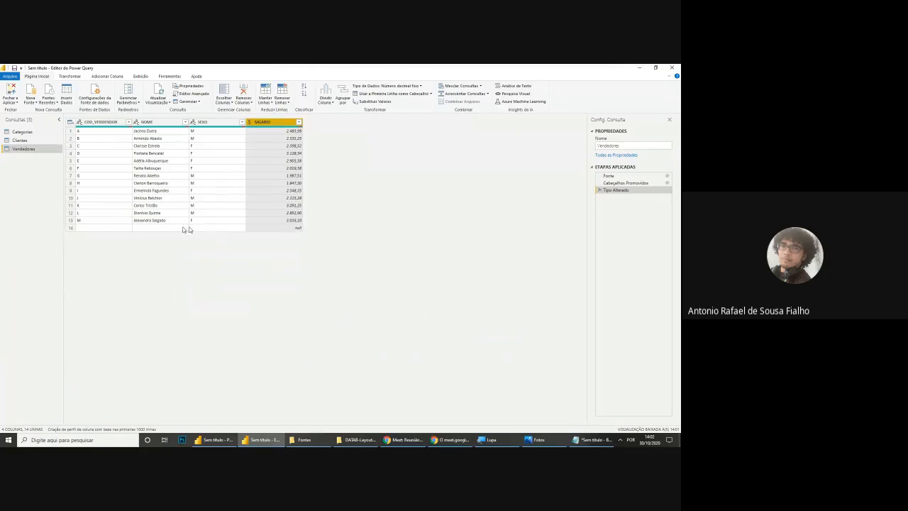
{"action": "left_click", "coordinate": [98, 227]}
{"action": "left_click", "coordinate": [137, 231]}
{"action": "left_click", "coordinate": [198, 232]}
{"action": "left_click", "coordinate": [260, 233]}
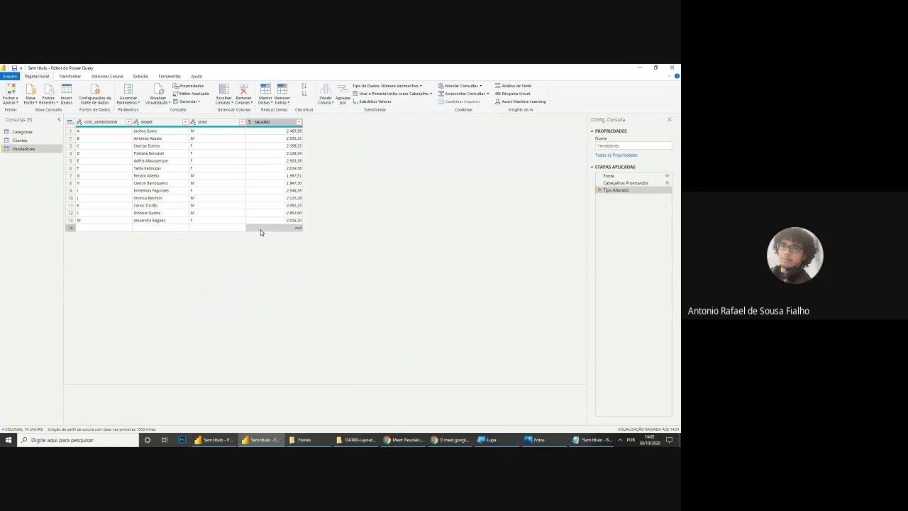
{"action": "left_click", "coordinate": [217, 228]}
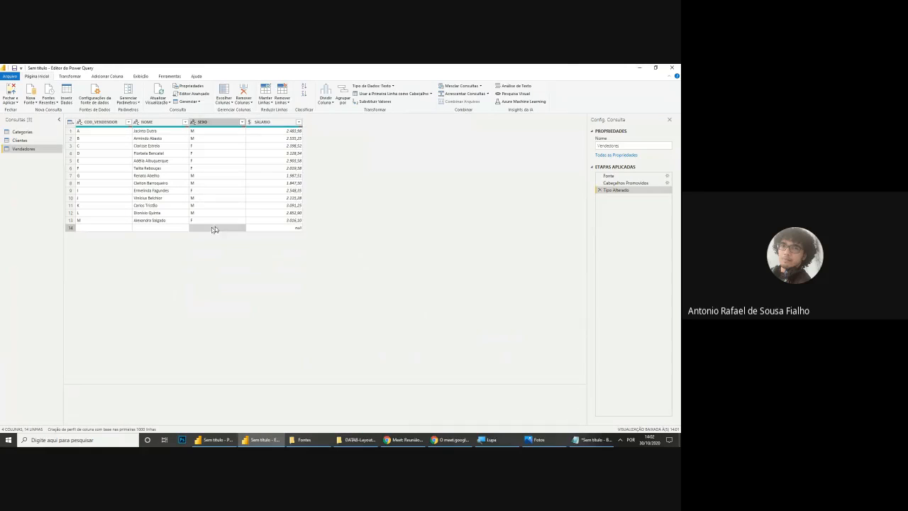
{"action": "left_click", "coordinate": [142, 230]}
{"action": "left_click", "coordinate": [120, 231]}
{"action": "left_click", "coordinate": [284, 228]}
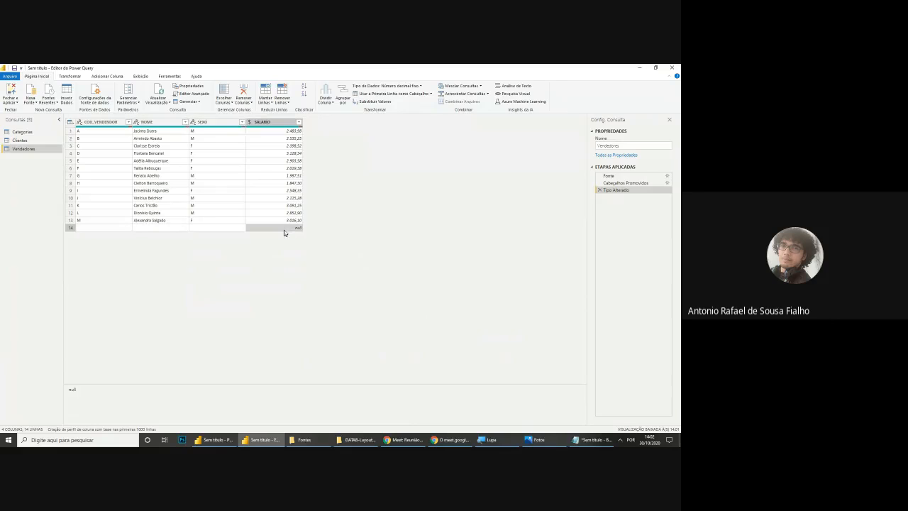
Step: Try removing empty values from the SALARIO column with Remover Vazio, and delete the resulting filter step
{"action": "left_click", "coordinate": [299, 123]}
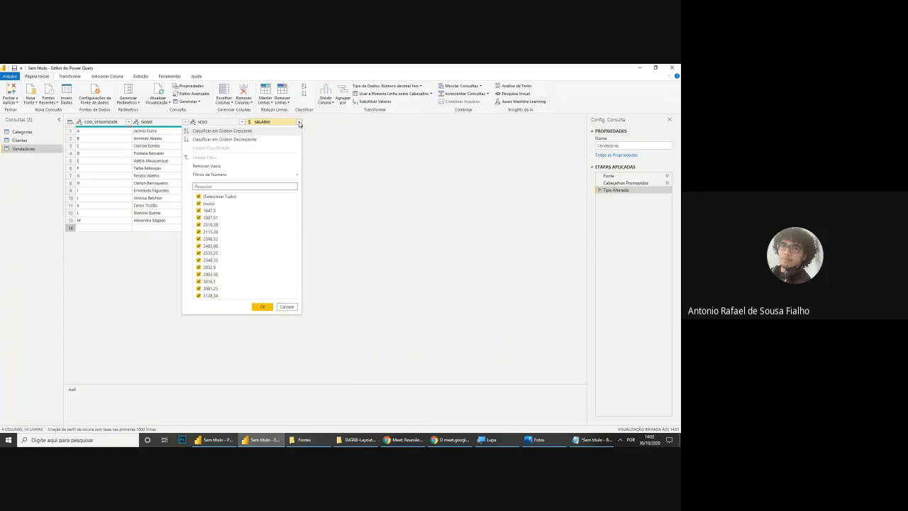
{"action": "left_click", "coordinate": [214, 167]}
{"action": "left_click", "coordinate": [203, 214]}
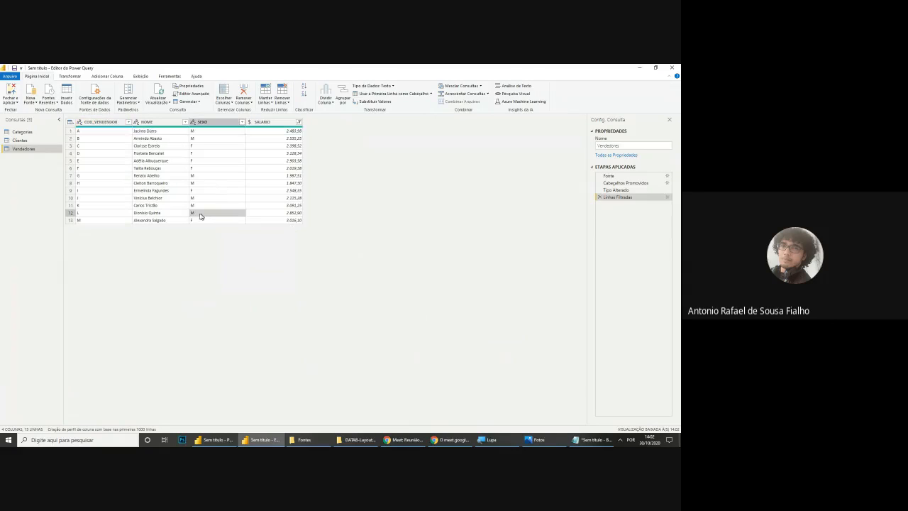
{"action": "left_click", "coordinate": [600, 197]}
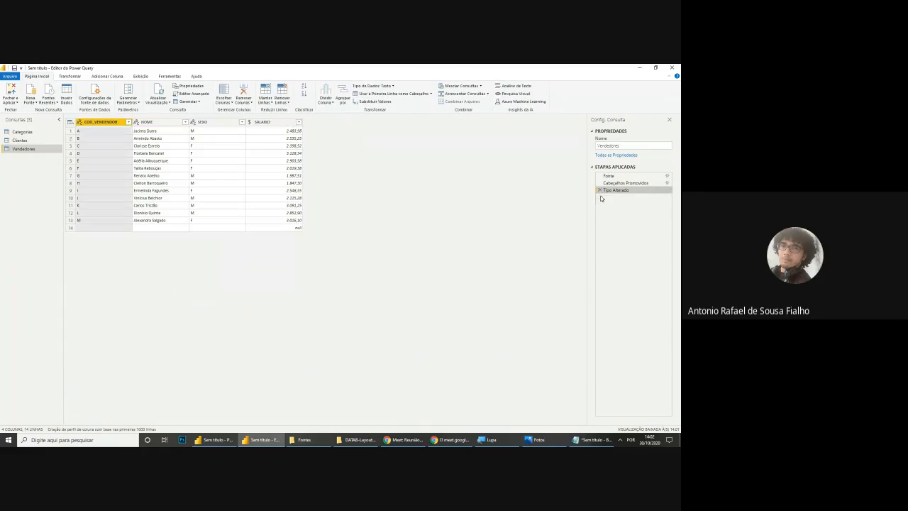
Step: Try Remover Linhas em Branco on the Vendedores table, and delete the resulting applied step
{"action": "left_click", "coordinate": [265, 194]}
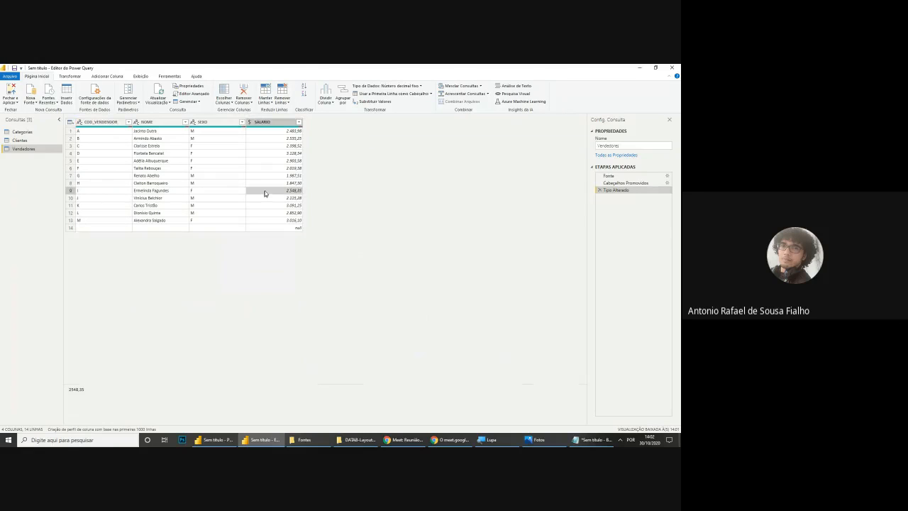
{"action": "left_click", "coordinate": [281, 99]}
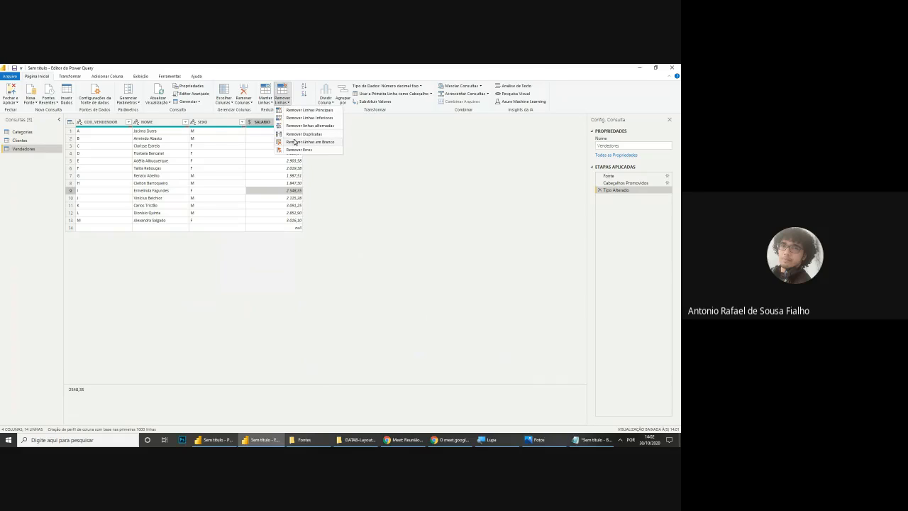
{"action": "left_click", "coordinate": [311, 142]}
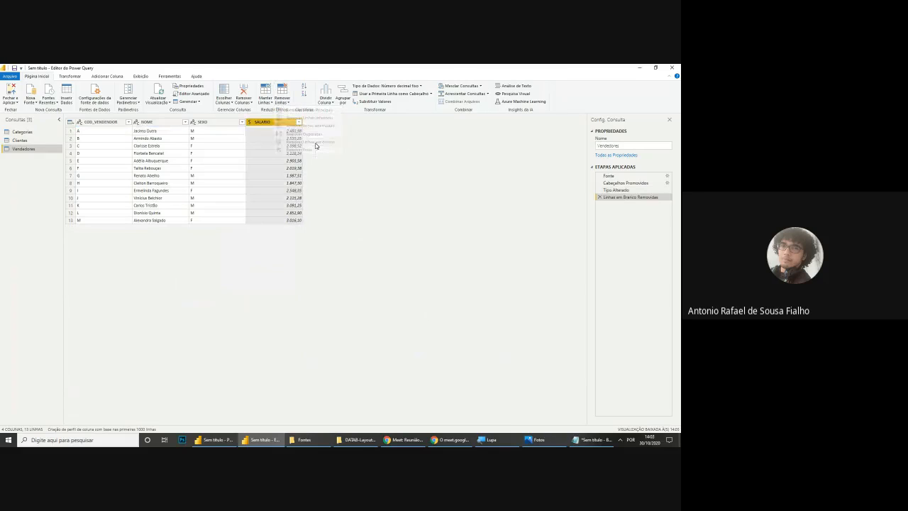
{"action": "left_click", "coordinate": [600, 197]}
Step: Remove error rows based on SALARIO and all blank rows from Vendedores, and check the SALARIO filter values
{"action": "left_click", "coordinate": [283, 96]}
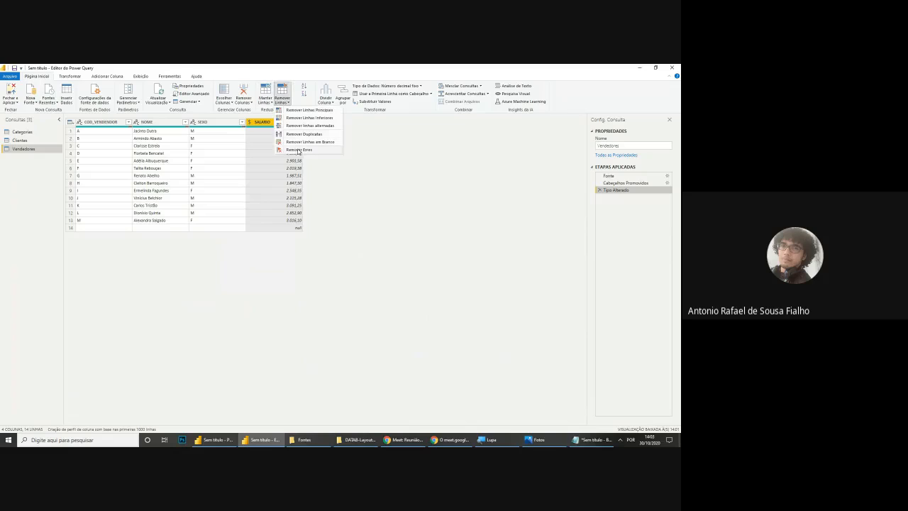
{"action": "left_click", "coordinate": [299, 149]}
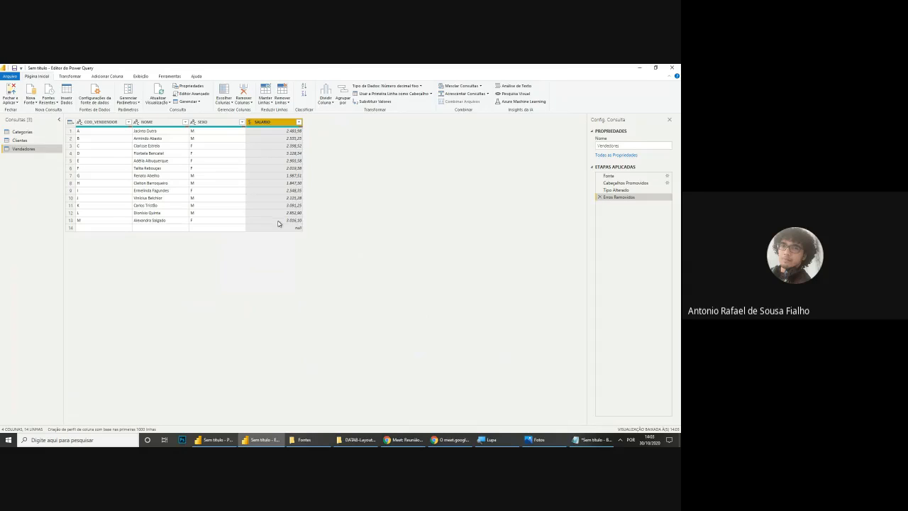
{"action": "left_click", "coordinate": [282, 97]}
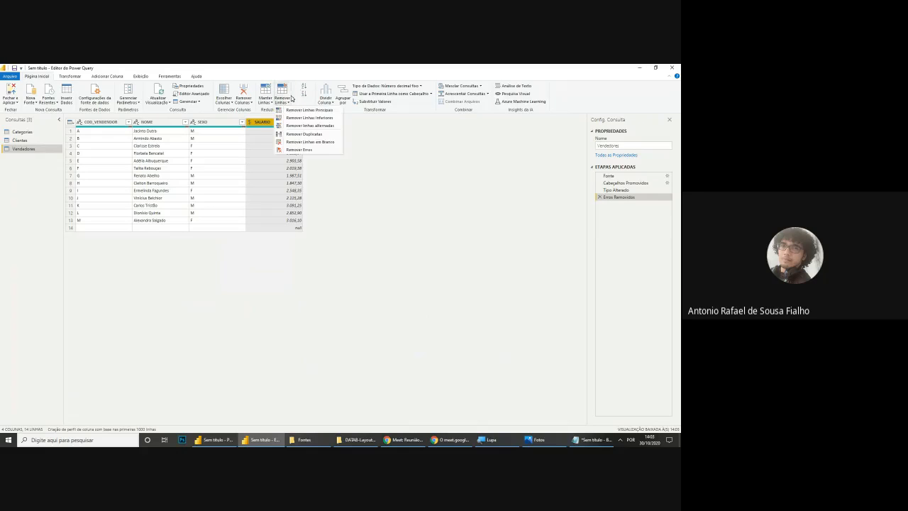
{"action": "left_click", "coordinate": [303, 143]}
{"action": "left_click", "coordinate": [286, 206]}
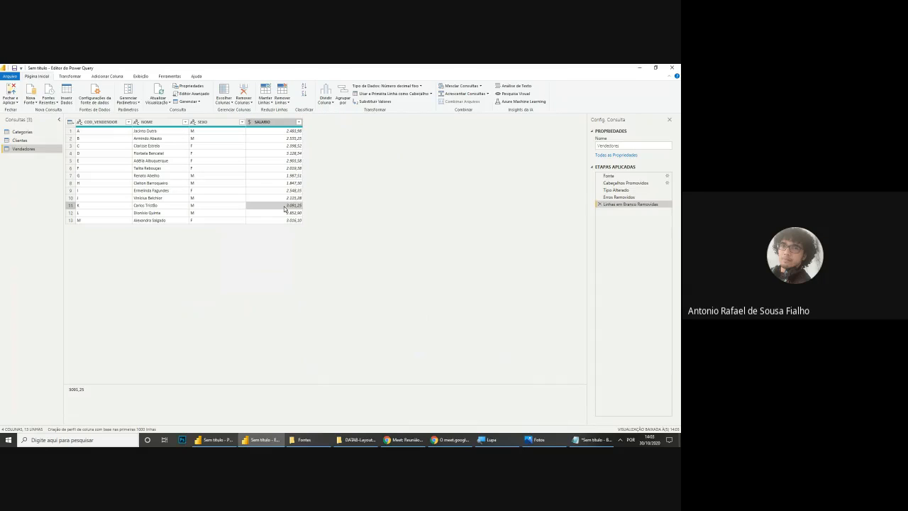
{"action": "left_click", "coordinate": [297, 122]}
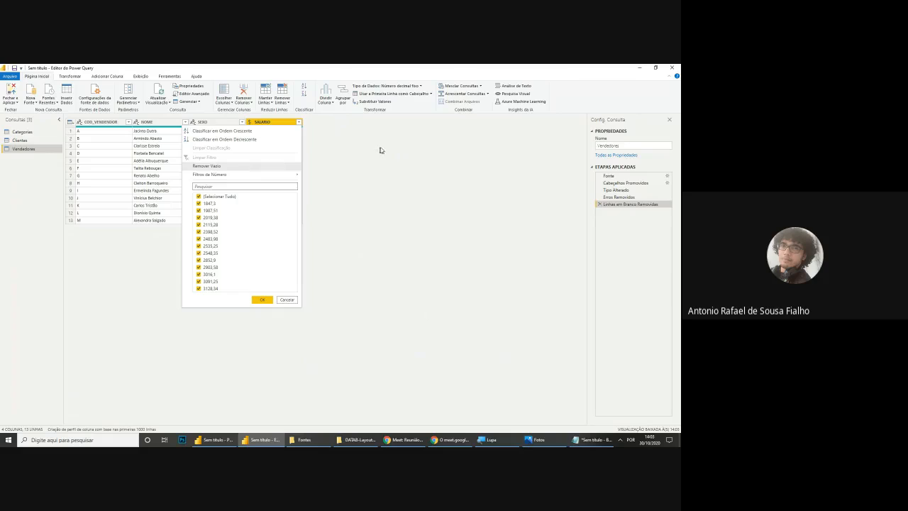
Step: Leave the SALARIO filter unapplied and look over the remaining Vendedores rows for missing values
{"action": "left_click", "coordinate": [133, 152]}
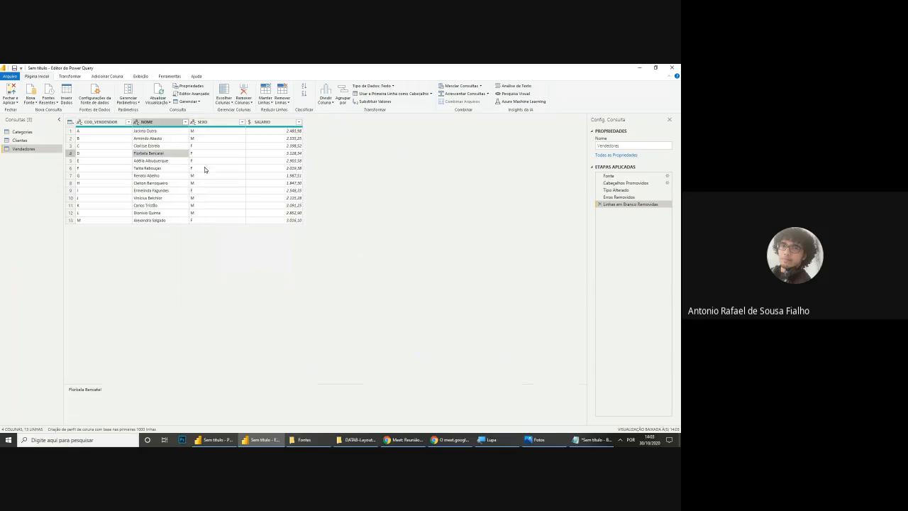
{"action": "left_click", "coordinate": [151, 189]}
{"action": "left_click", "coordinate": [107, 132]}
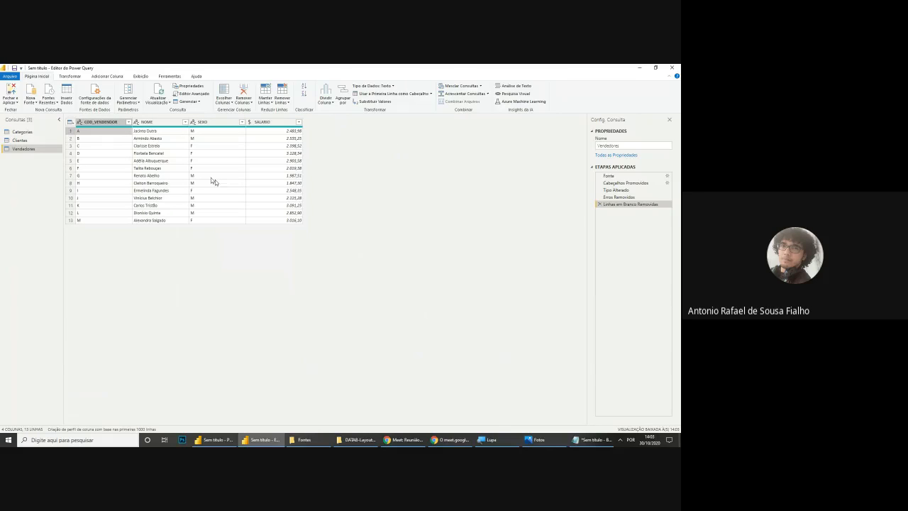
{"action": "left_click", "coordinate": [265, 207]}
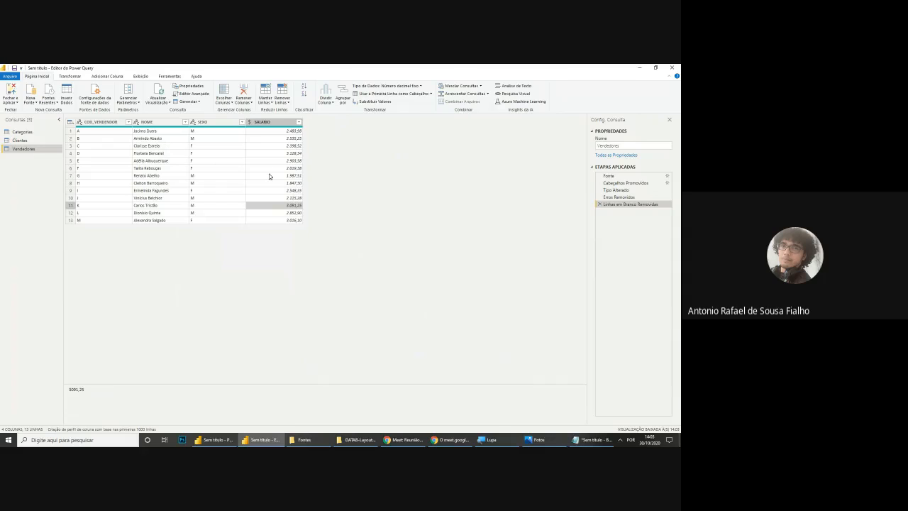
{"action": "left_click", "coordinate": [254, 160]}
{"action": "left_click", "coordinate": [153, 161]}
{"action": "left_click", "coordinate": [110, 161]}
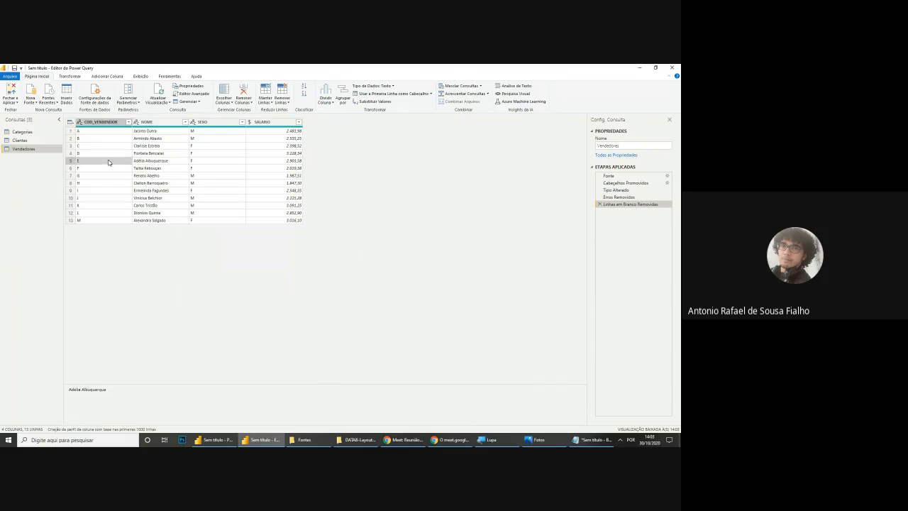
{"action": "left_click", "coordinate": [149, 145]}
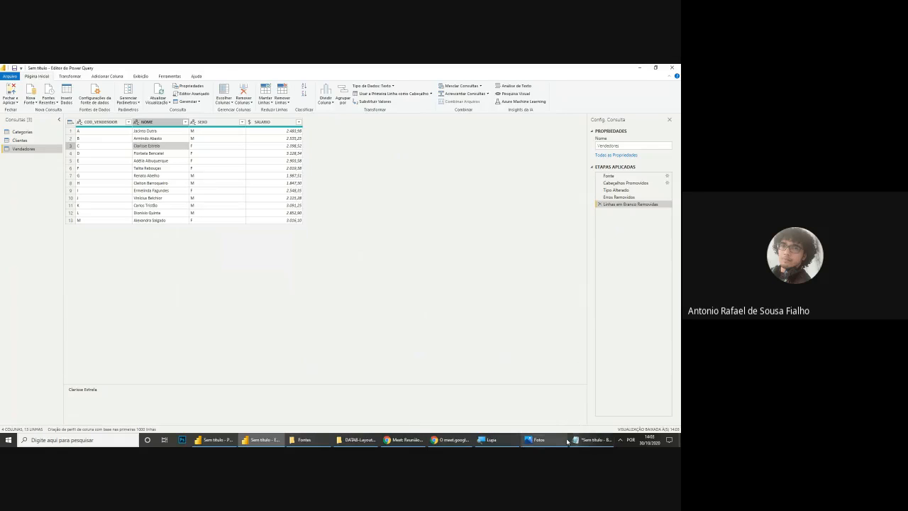
Step: View the reference dashboard image, close the untitled Notepad note without saving, and return to the Power Query editor
{"action": "left_click", "coordinate": [537, 439]}
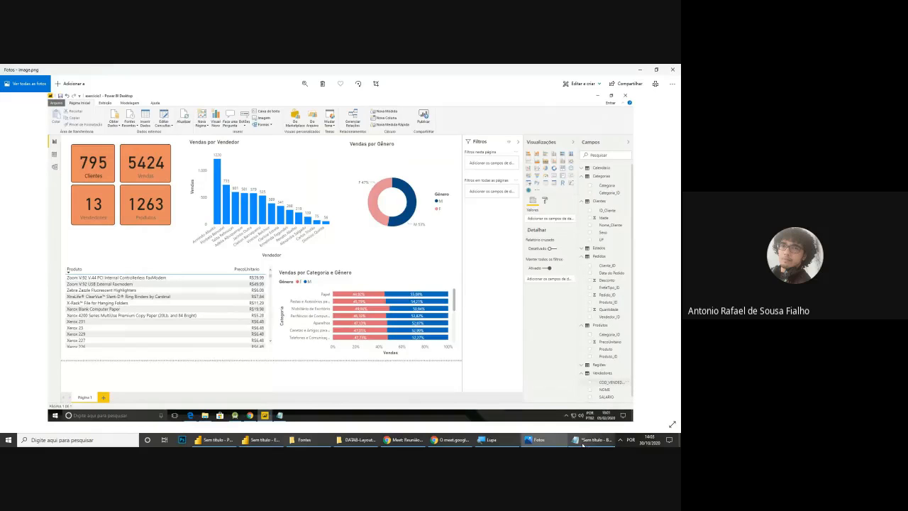
{"action": "left_click", "coordinate": [583, 441]}
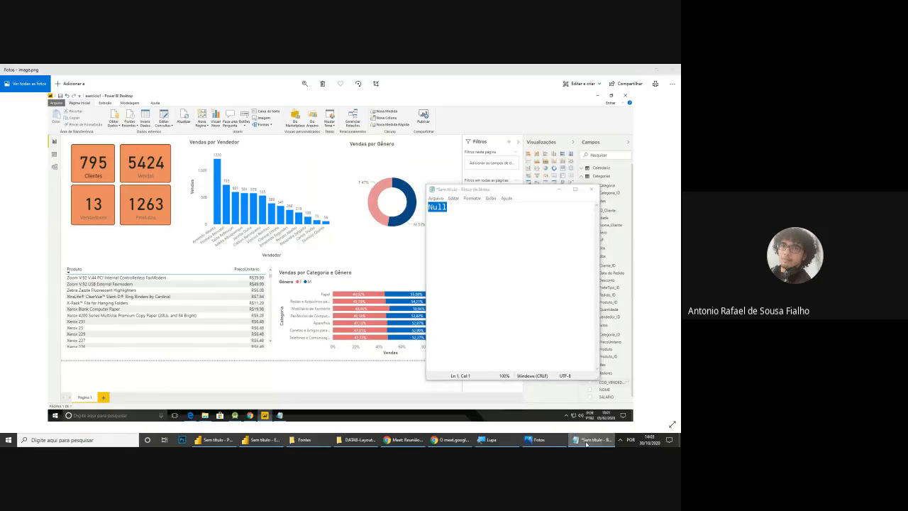
{"action": "left_click", "coordinate": [591, 189]}
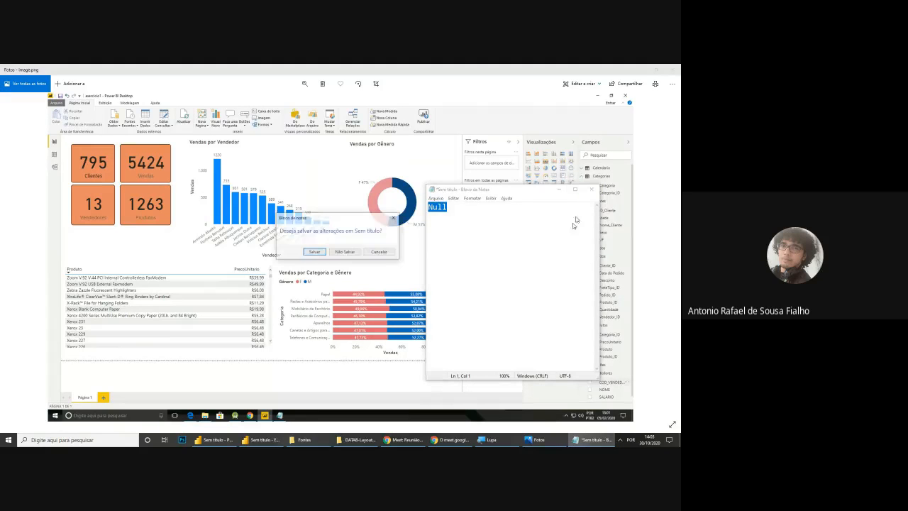
{"action": "left_click", "coordinate": [352, 253]}
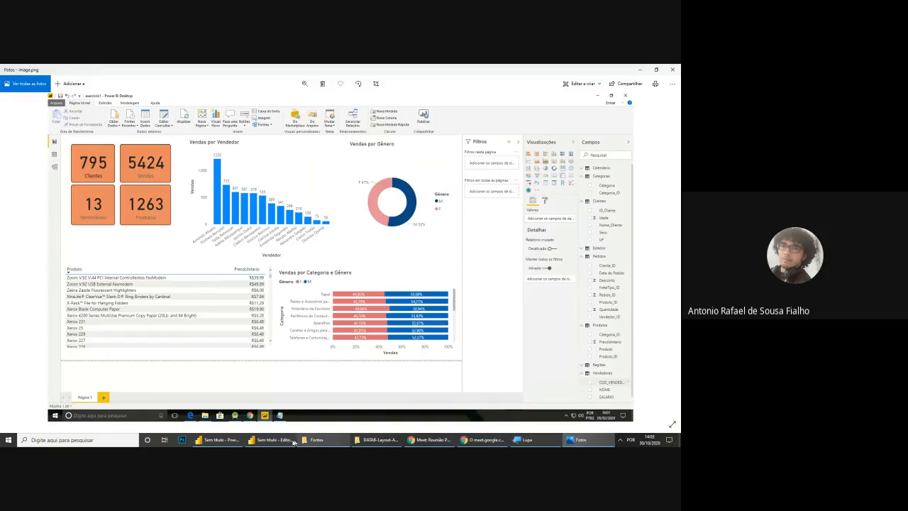
{"action": "left_click", "coordinate": [293, 442]}
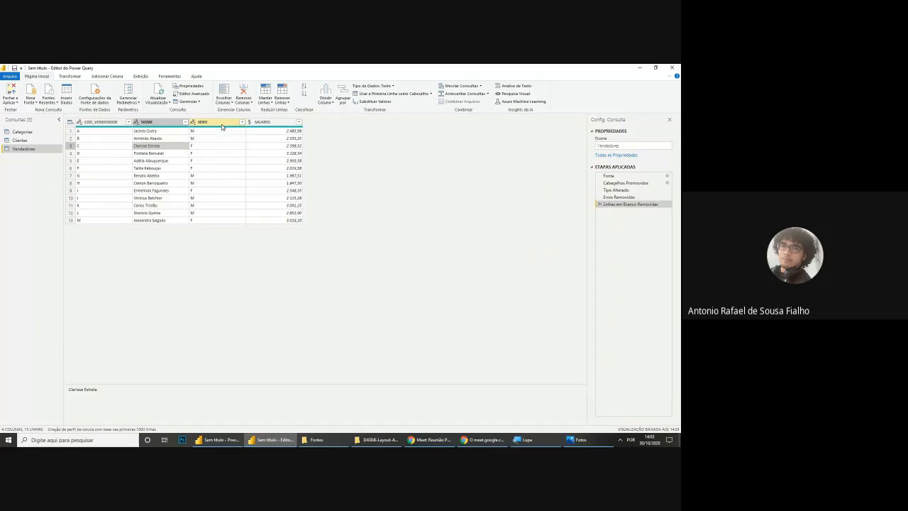
Step: Check a few SALARIO and SEXO cells in Vendedores, and close Power Query with the changes applied
{"action": "left_click", "coordinate": [287, 146]}
{"action": "left_click", "coordinate": [287, 184]}
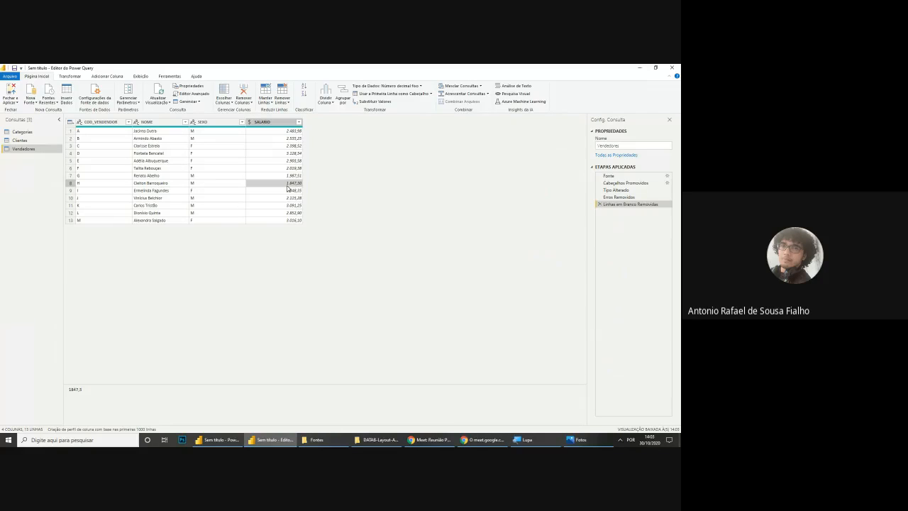
{"action": "left_click", "coordinate": [262, 154]}
{"action": "left_click", "coordinate": [203, 155]}
{"action": "left_click", "coordinate": [262, 191]}
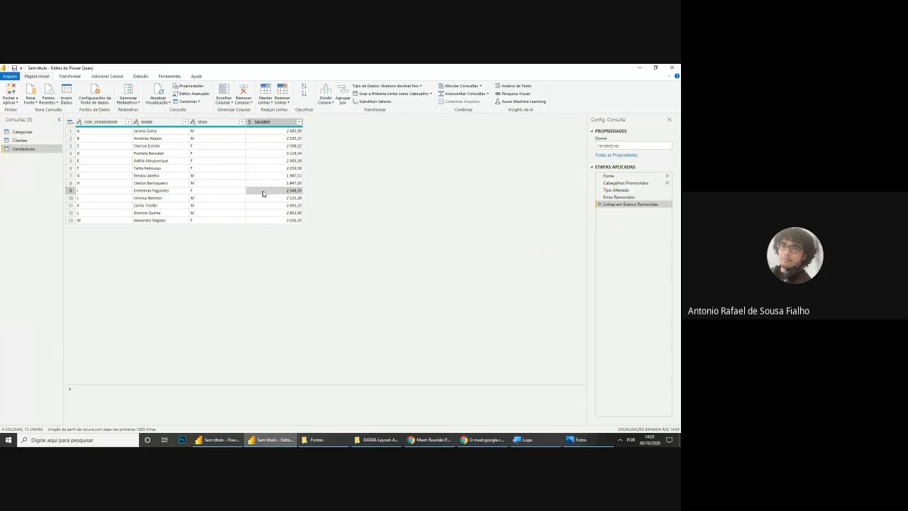
{"action": "left_click", "coordinate": [247, 140]}
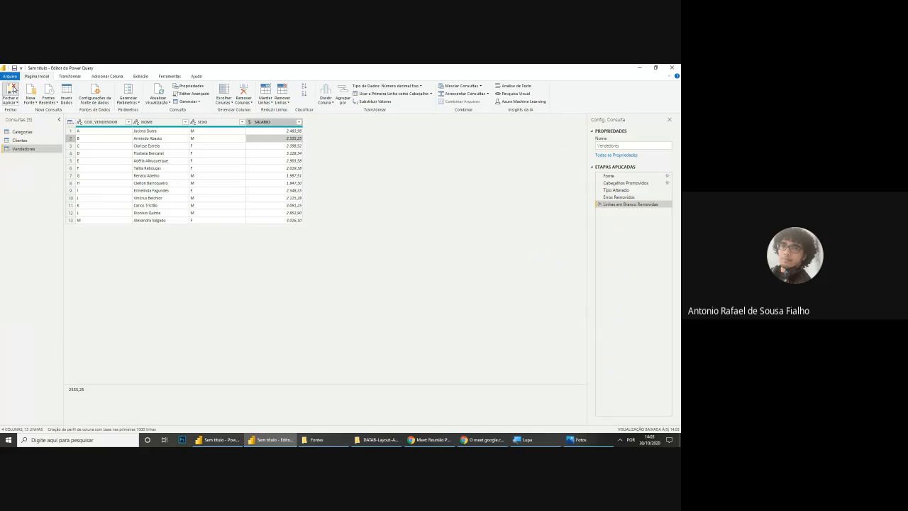
{"action": "left_click", "coordinate": [13, 89]}
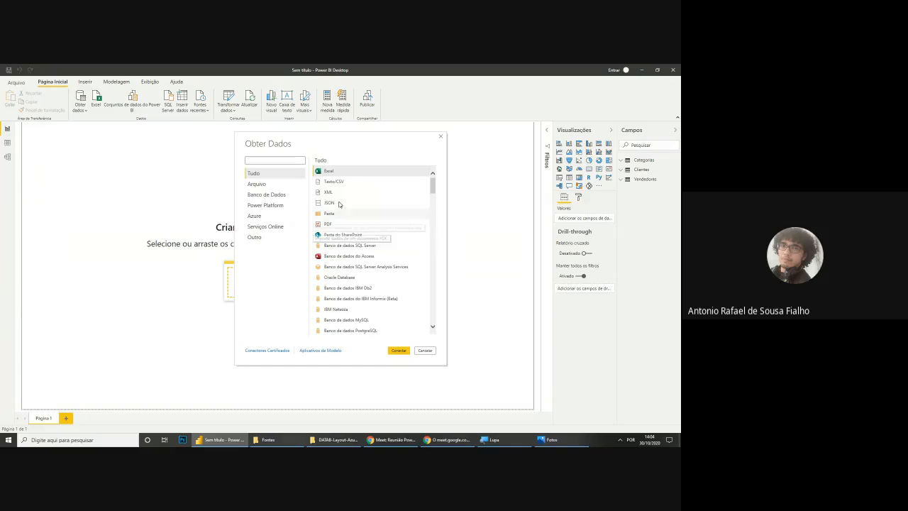
Step: Connect to the Produtos XML file in the Fontes folder and open its produto table for transformation
{"action": "left_click", "coordinate": [335, 193]}
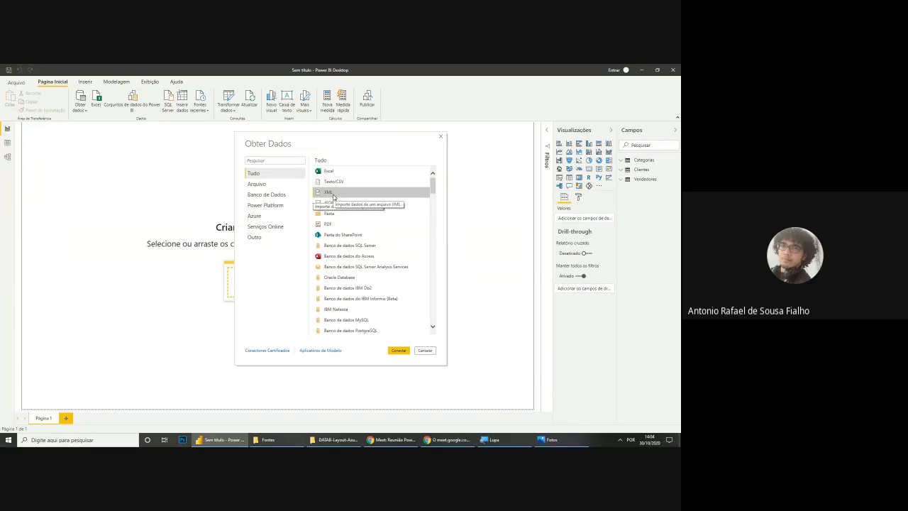
{"action": "left_click", "coordinate": [393, 352]}
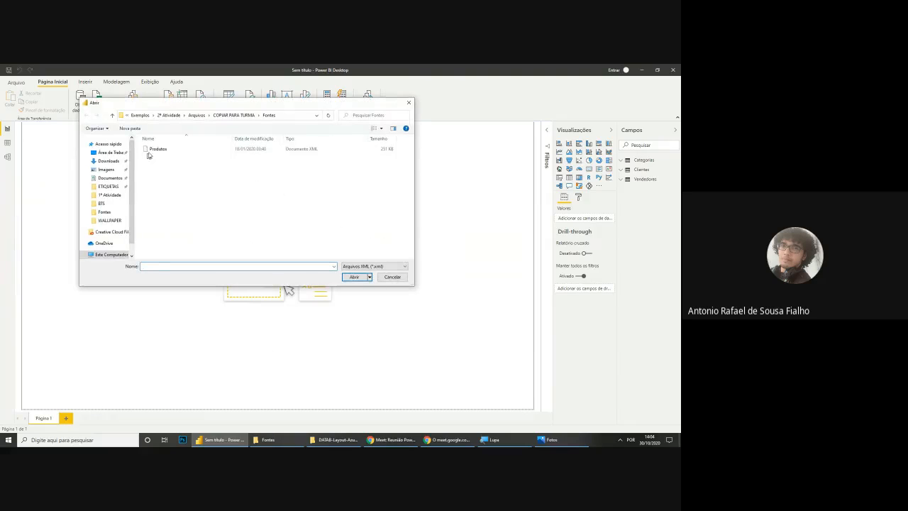
{"action": "left_click", "coordinate": [151, 150]}
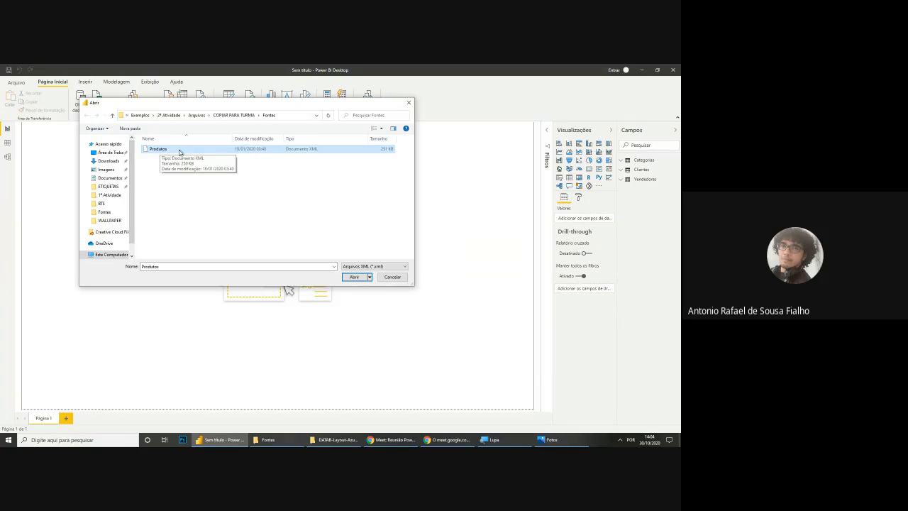
{"action": "left_click", "coordinate": [352, 277]}
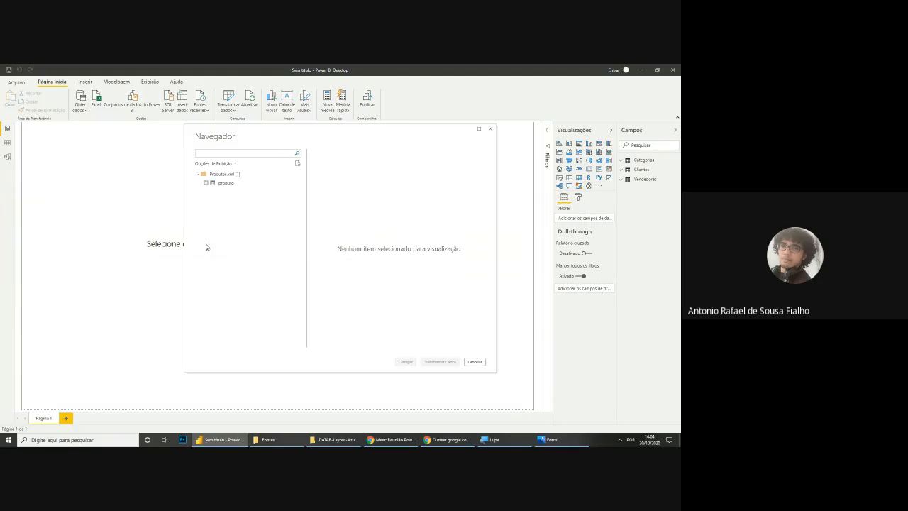
{"action": "left_click", "coordinate": [206, 183]}
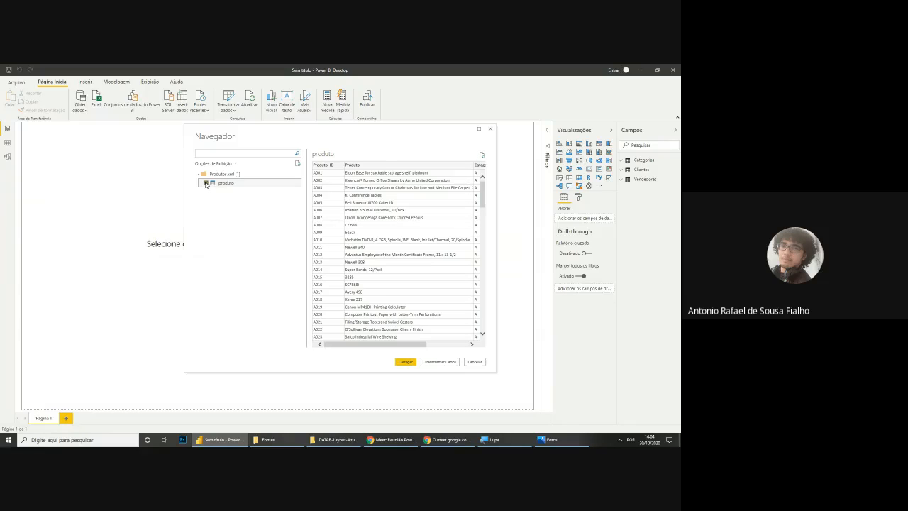
{"action": "left_click", "coordinate": [431, 362]}
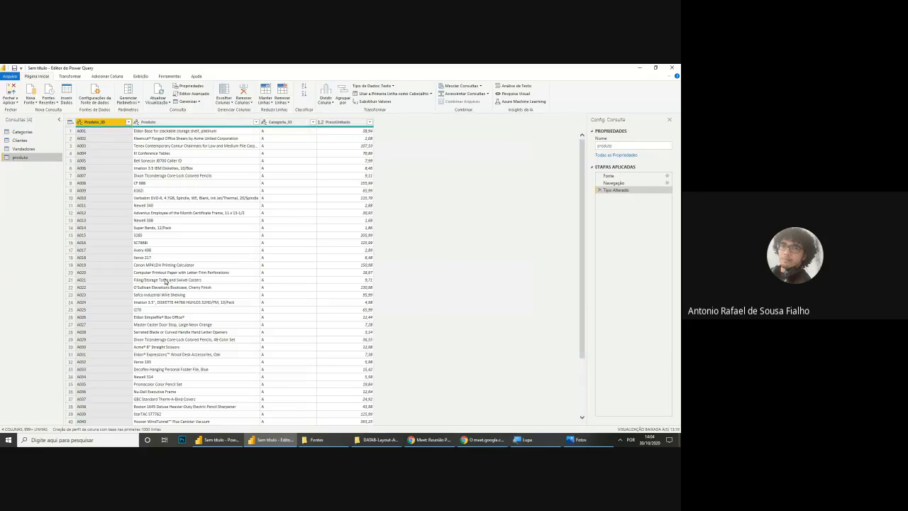
Step: Look over the produto rows without removing any, and close Power Query with the changes applied
{"action": "left_click", "coordinate": [224, 221]}
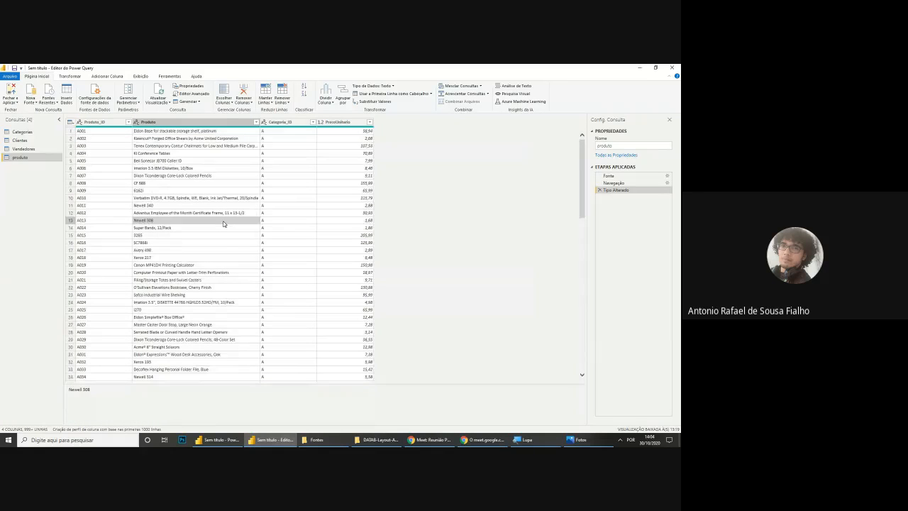
{"action": "left_click", "coordinate": [201, 175]}
{"action": "left_click", "coordinate": [282, 101]}
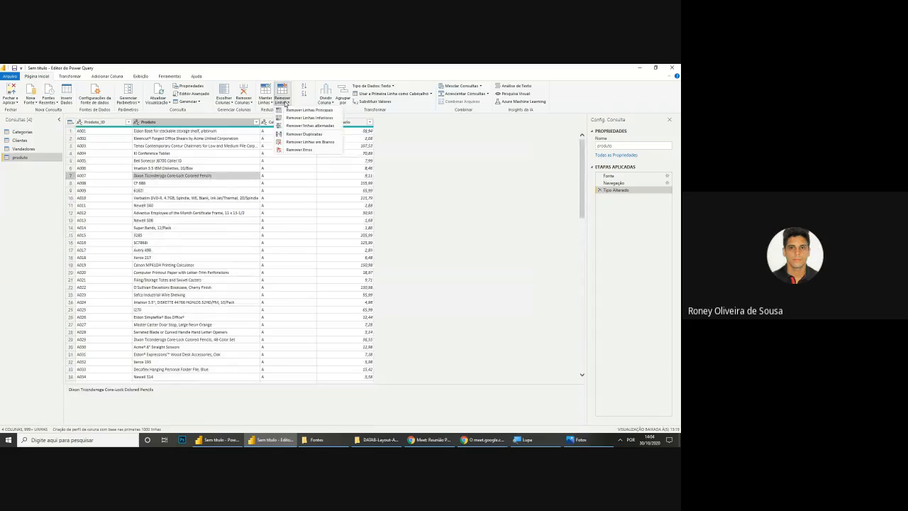
{"action": "left_click", "coordinate": [233, 168]}
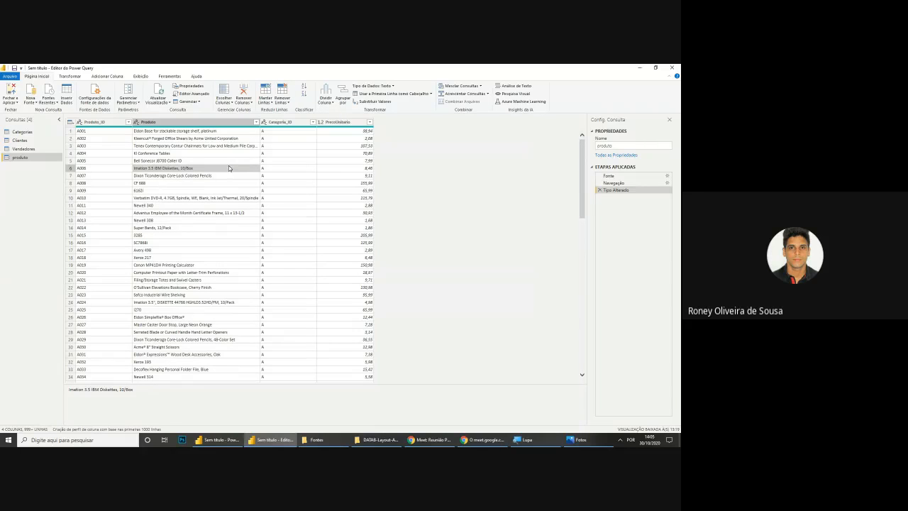
{"action": "left_click", "coordinate": [11, 89]}
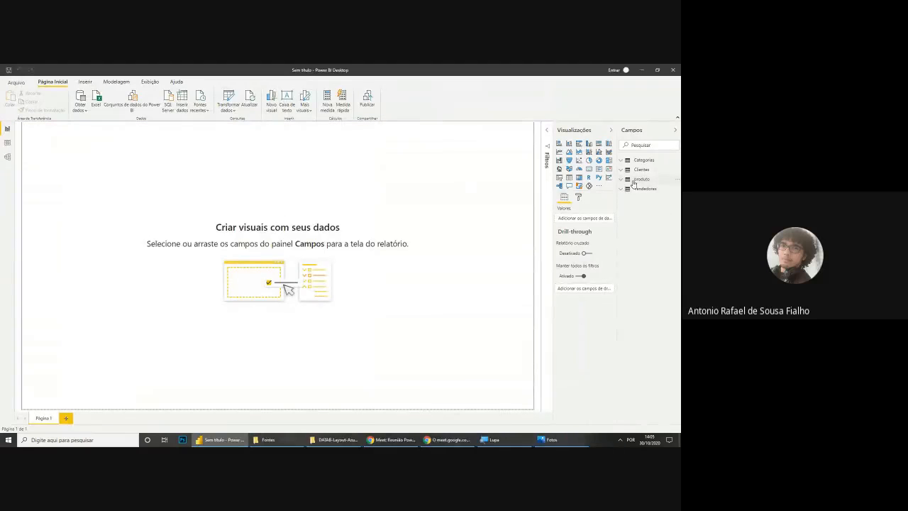
Step: Delete the produto table from the data model
{"action": "right_click", "coordinate": [636, 181]}
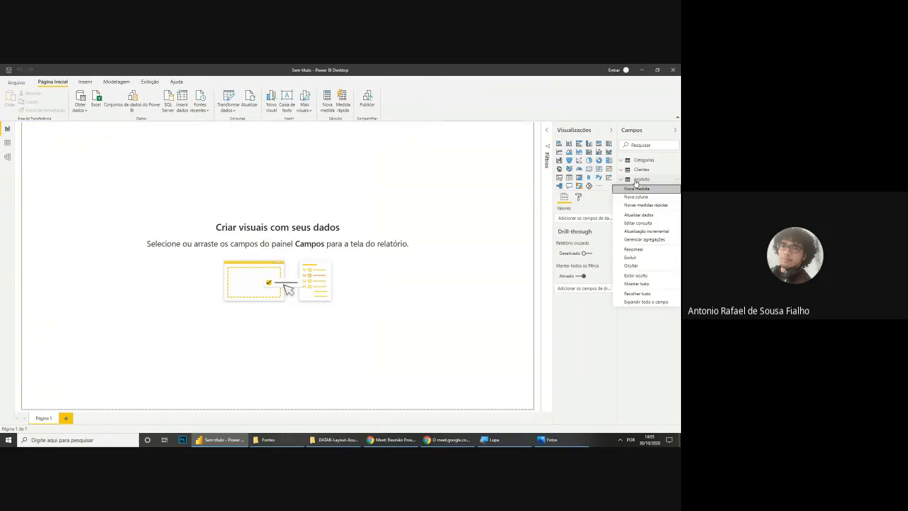
{"action": "left_click", "coordinate": [629, 258]}
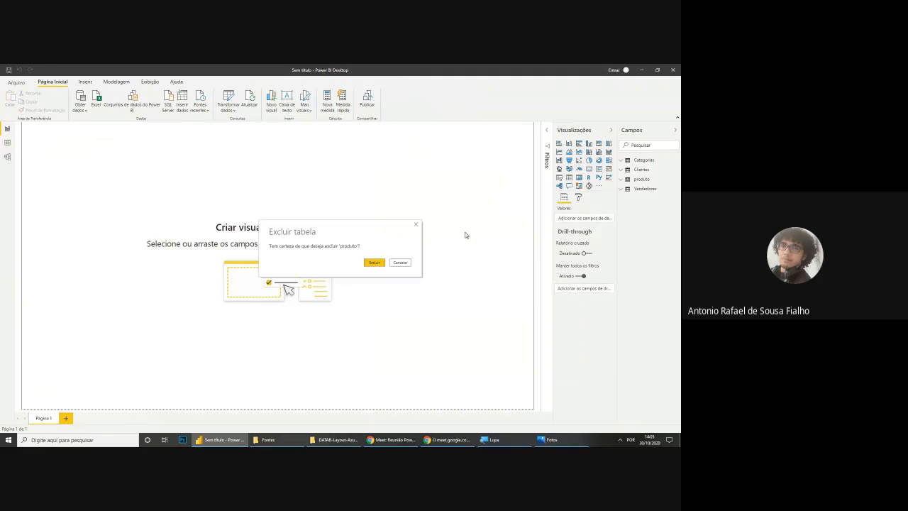
{"action": "left_click", "coordinate": [372, 262]}
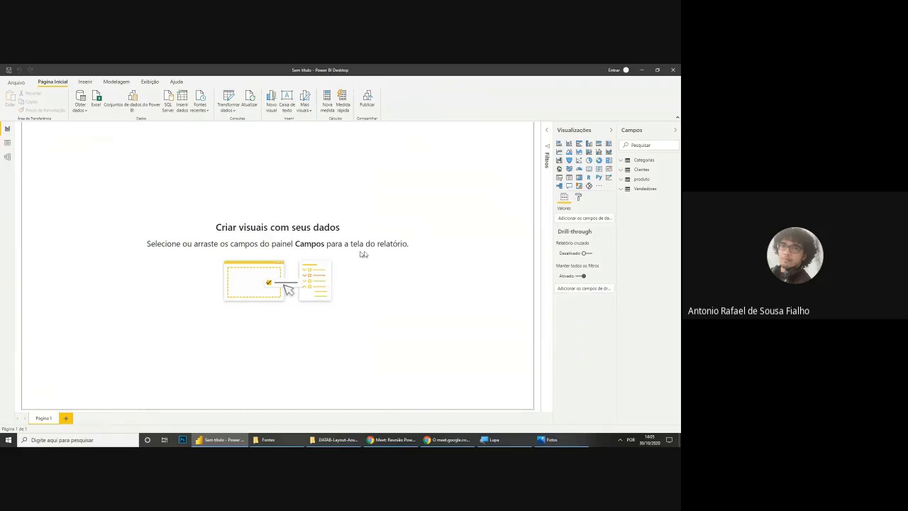
Step: Switch to File Explorer and locate the Produtos XML file in the local Fontes folder
{"action": "left_click", "coordinate": [277, 440]}
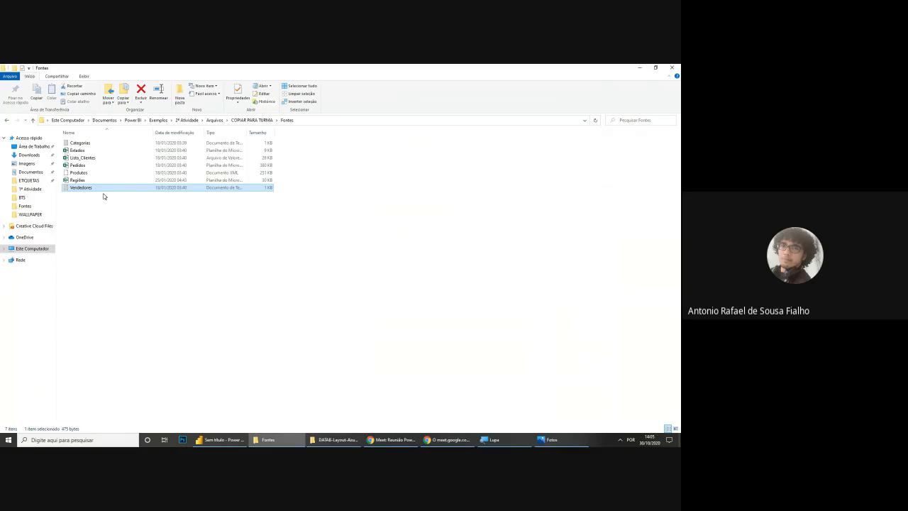
{"action": "left_click", "coordinate": [100, 173]}
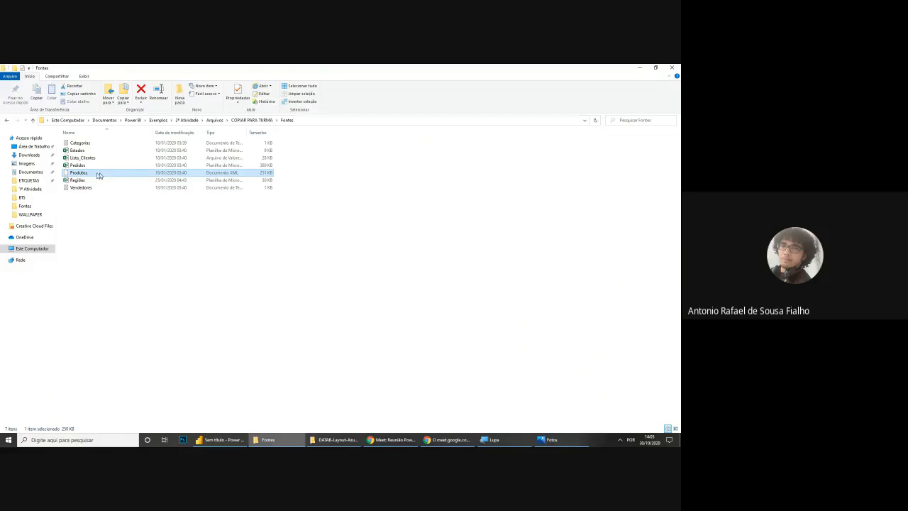
{"action": "left_click", "coordinate": [425, 332]}
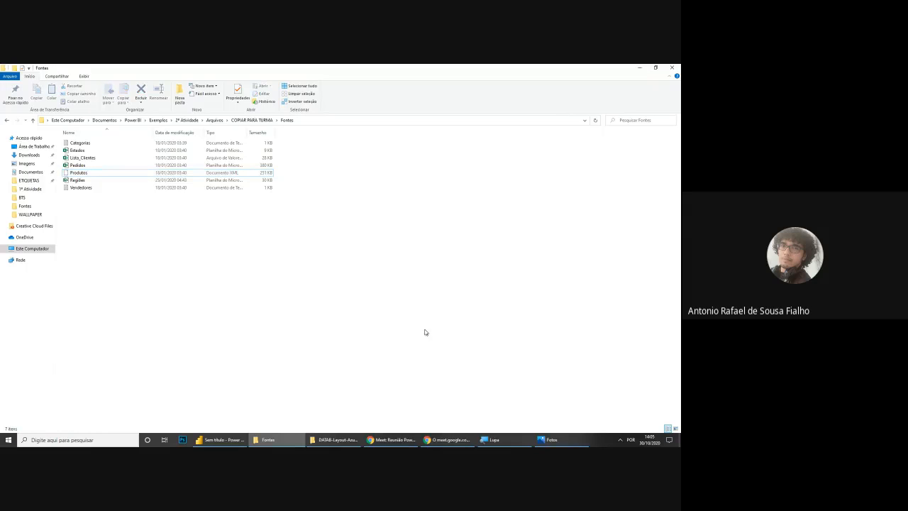
Step: View the source files in Google Drive under COPIAR PARA TURMA, folder Fontes, and return to Power BI Desktop
{"action": "left_click", "coordinate": [386, 442]}
{"action": "left_click", "coordinate": [108, 69]}
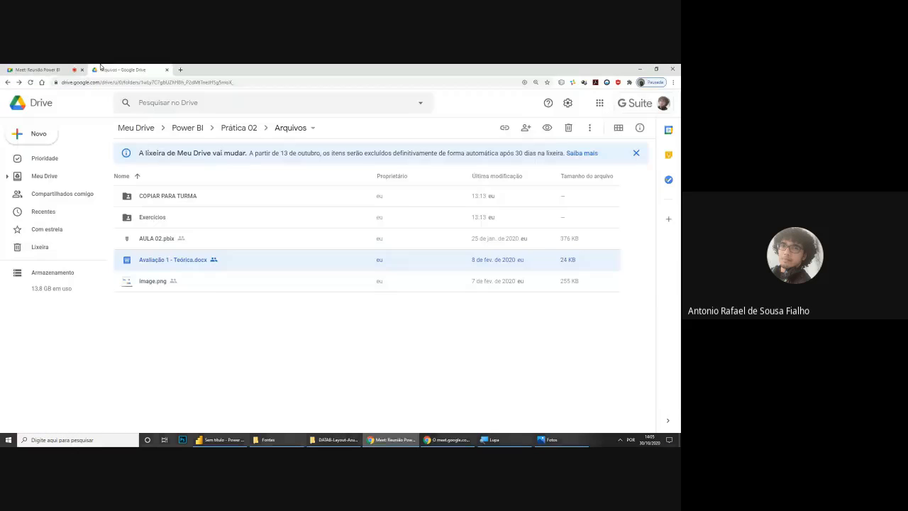
{"action": "double_click", "coordinate": [175, 199]}
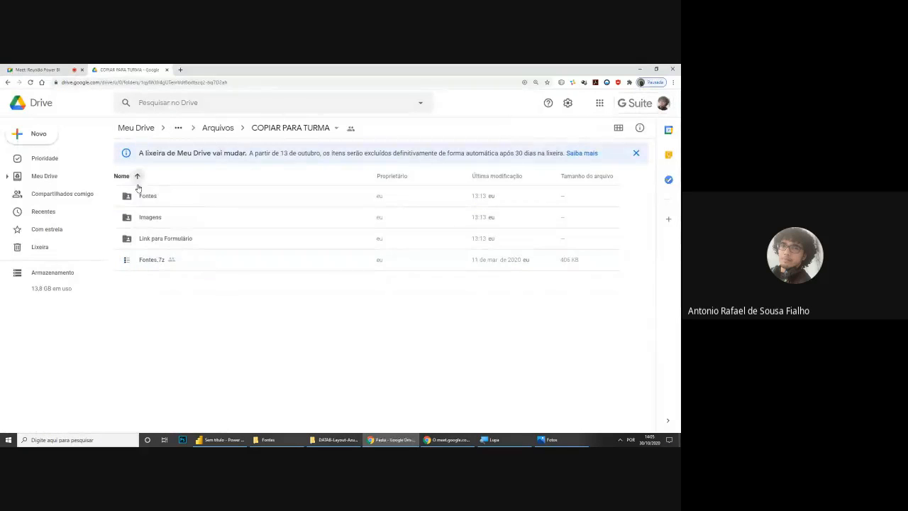
{"action": "double_click", "coordinate": [152, 195]}
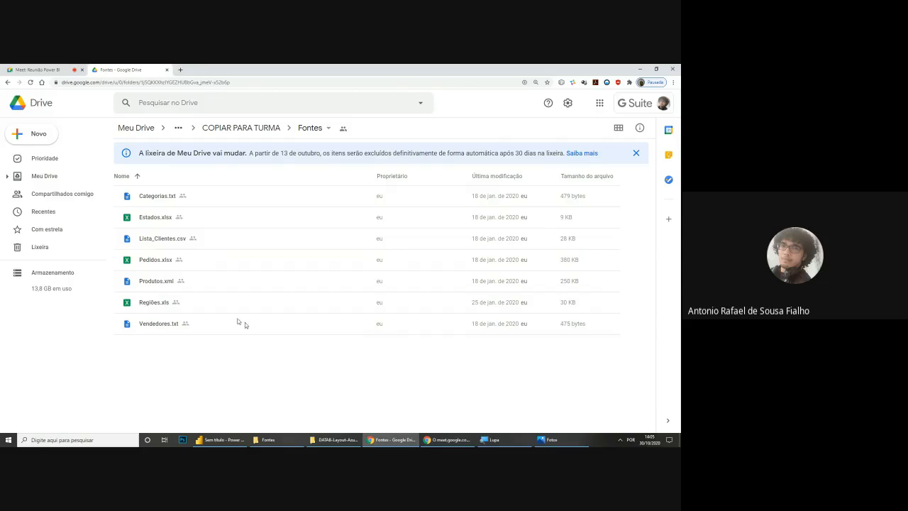
{"action": "mouse_move", "coordinate": [215, 444]}
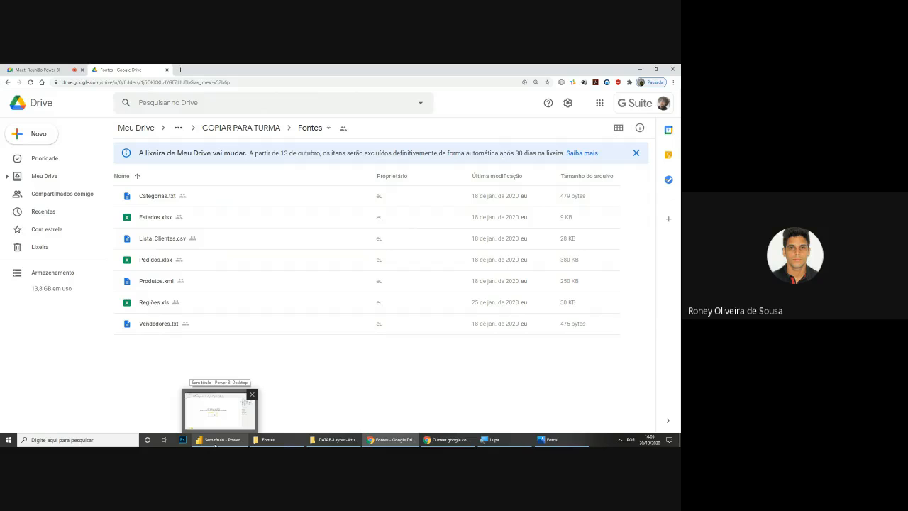
{"action": "left_click", "coordinate": [215, 444]}
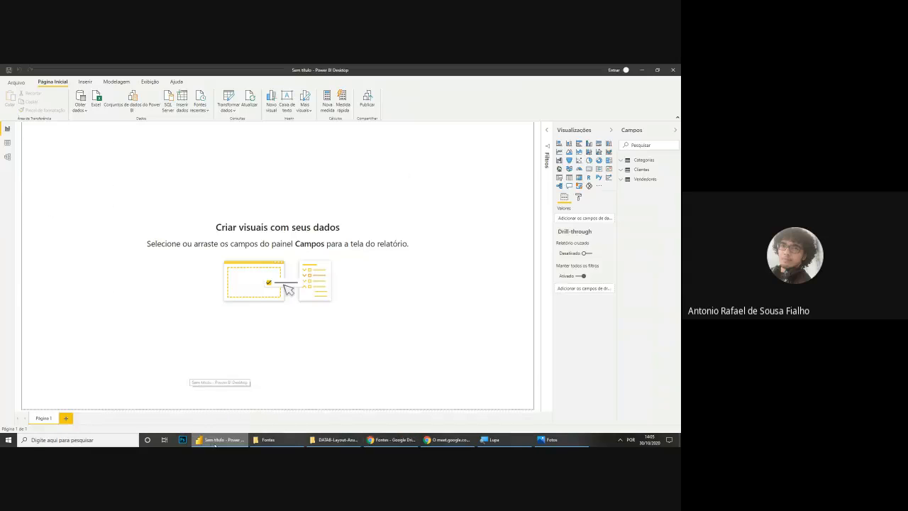
Step: Import the produto table from the Produtos XML file in the Fontes folder and open it for transformation in Power Query
{"action": "left_click", "coordinate": [80, 96]}
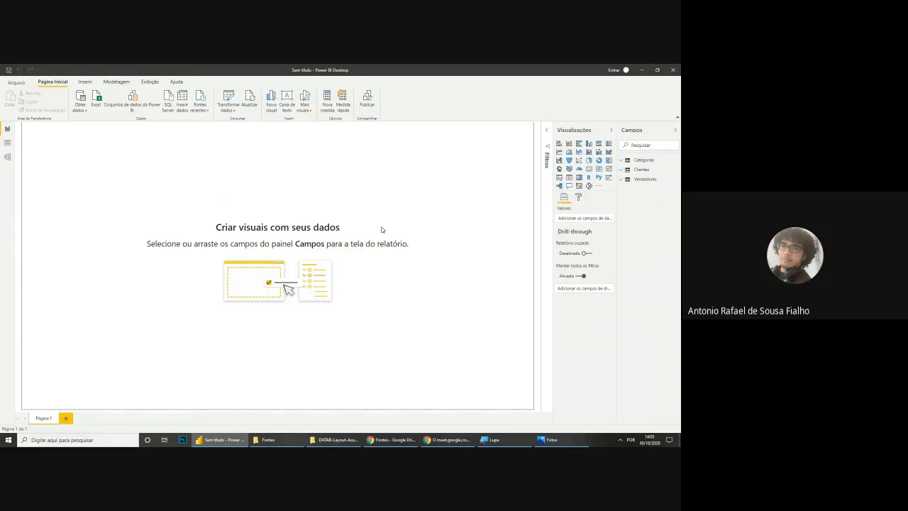
{"action": "left_click", "coordinate": [327, 195]}
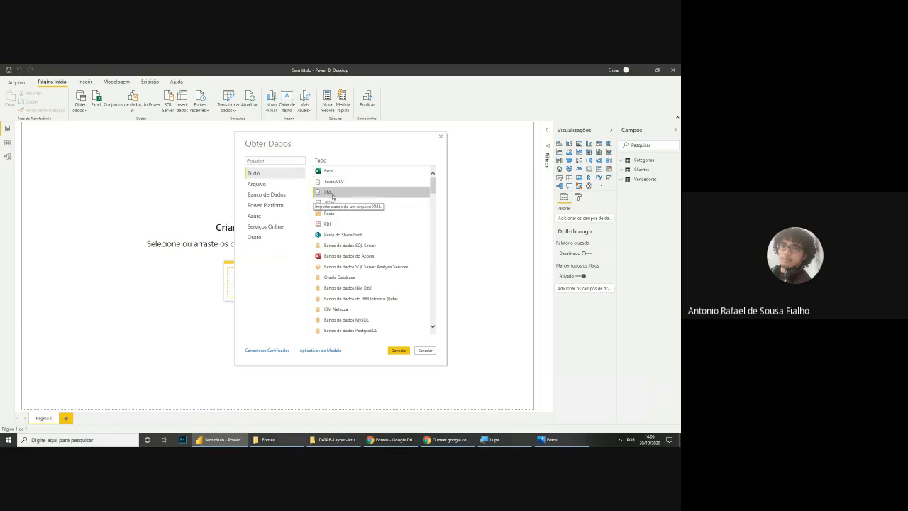
{"action": "left_click", "coordinate": [399, 350]}
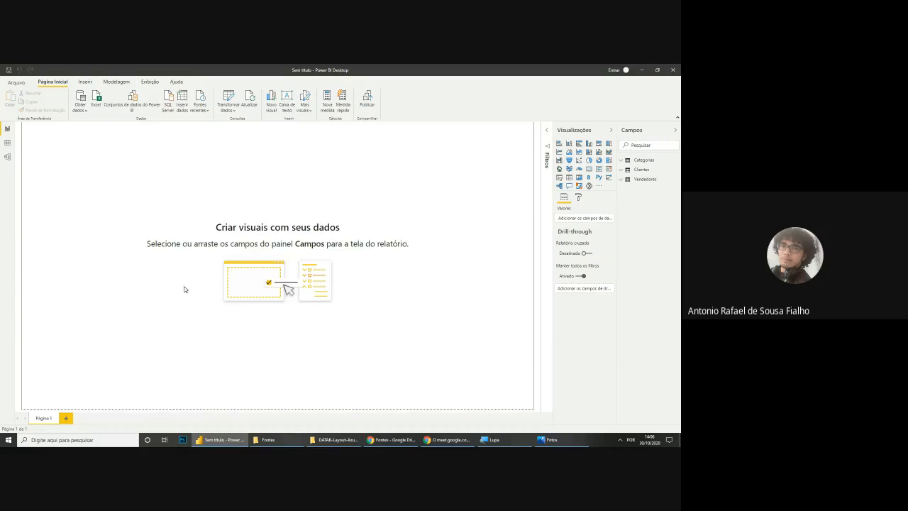
{"action": "left_click", "coordinate": [154, 149]}
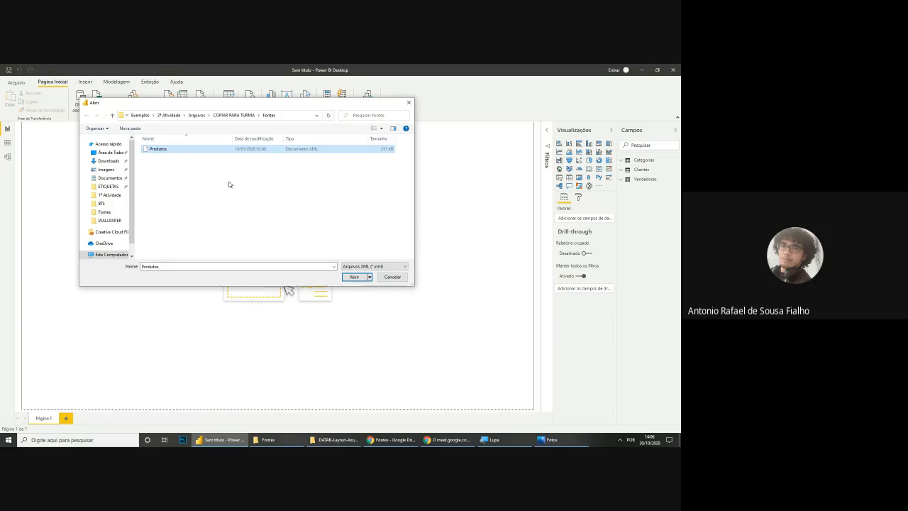
{"action": "left_click", "coordinate": [357, 279]}
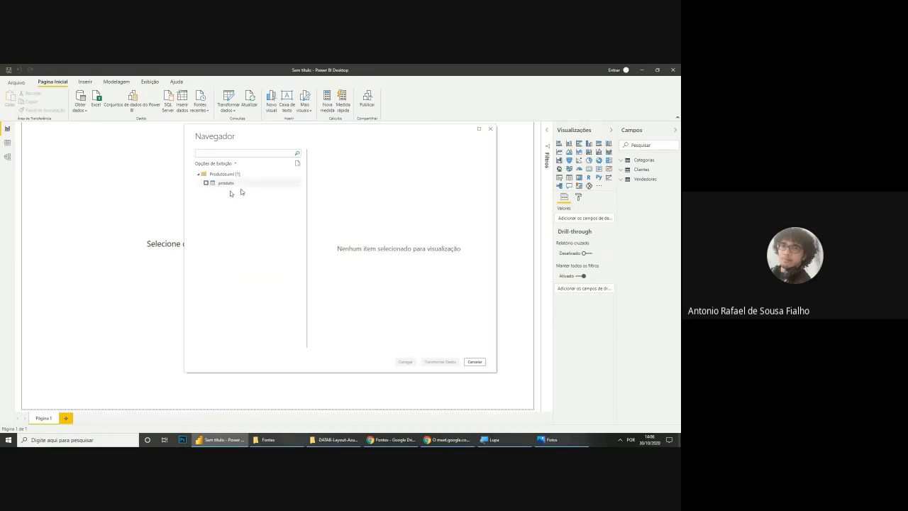
{"action": "left_click", "coordinate": [205, 183]}
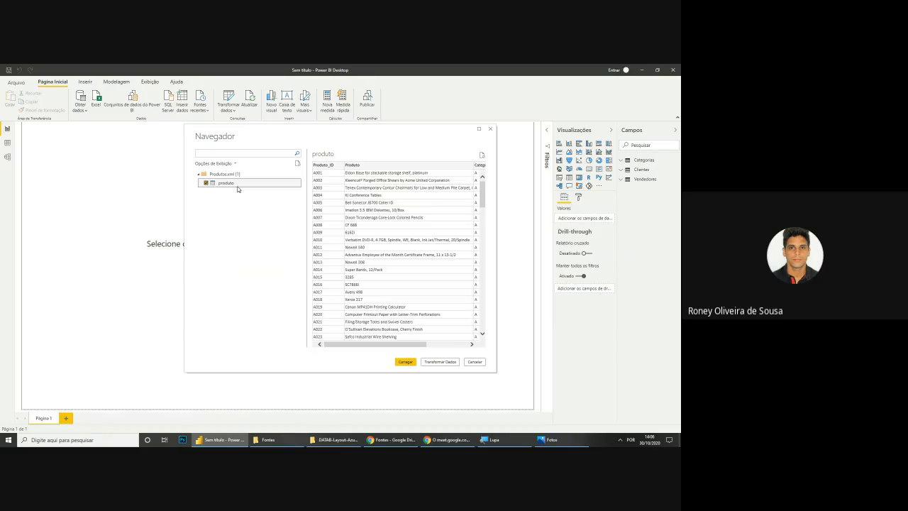
{"action": "left_click", "coordinate": [430, 363]}
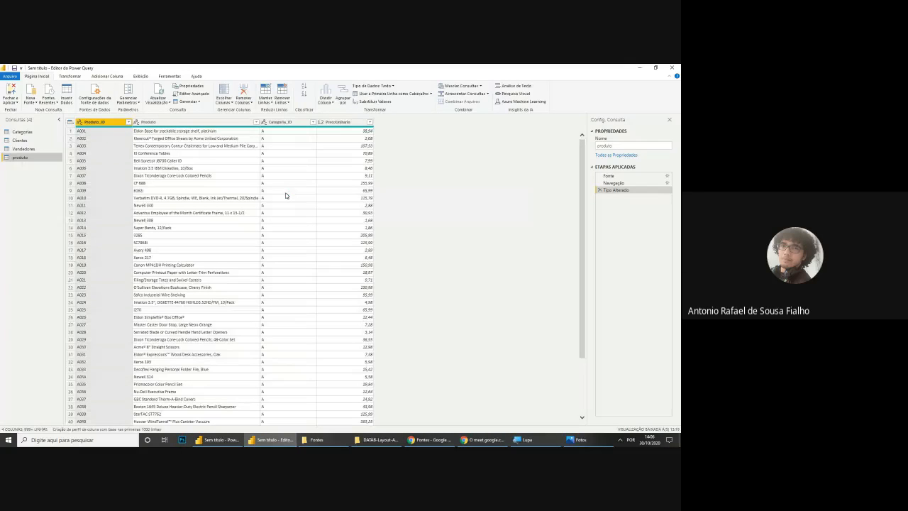
Step: Remove the blank rows from the produto query
{"action": "left_click", "coordinate": [286, 195]}
{"action": "left_click", "coordinate": [182, 161]}
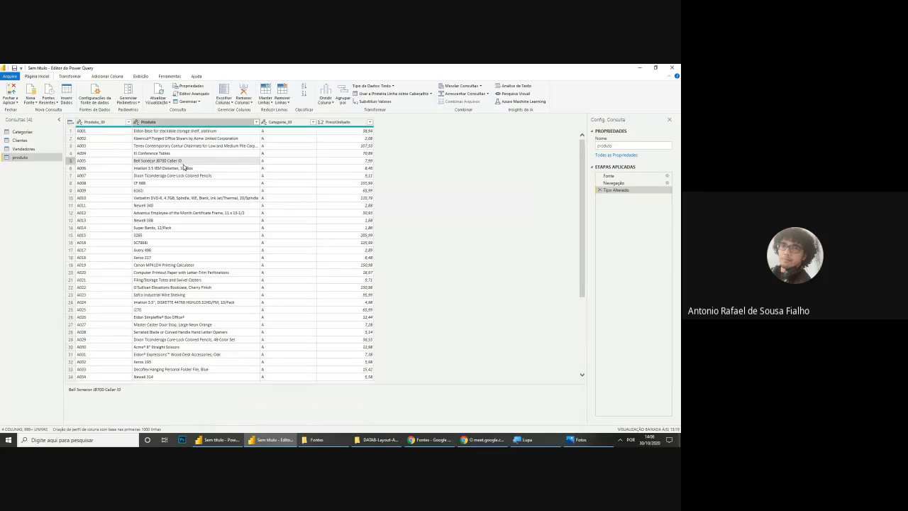
{"action": "left_click", "coordinate": [282, 93]}
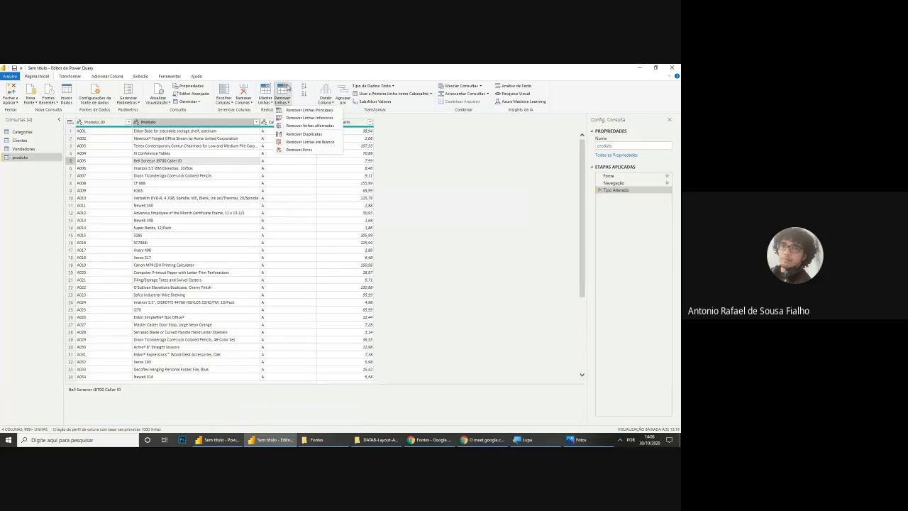
{"action": "left_click", "coordinate": [312, 145]}
{"action": "left_click", "coordinate": [289, 175]}
Step: Try removing rows with errors in the Categoria_ID column, and delete that applied step
{"action": "left_click", "coordinate": [283, 94]}
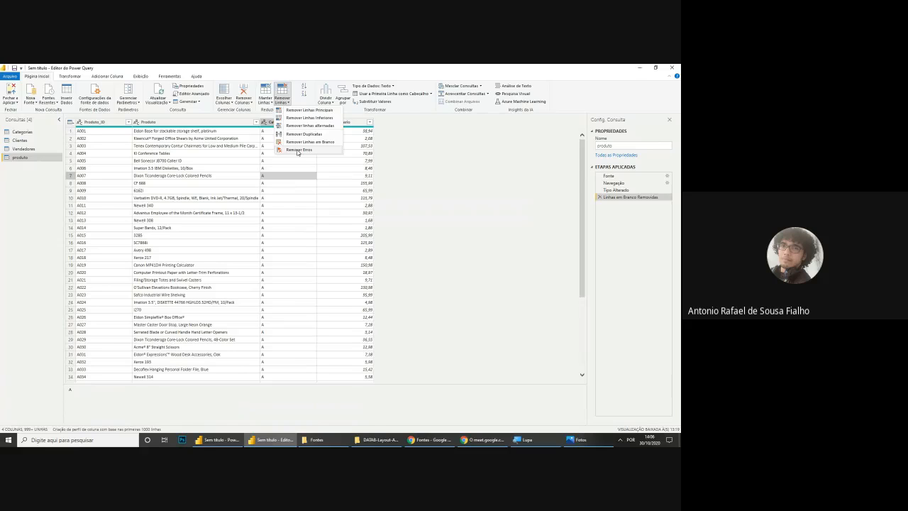
{"action": "left_click", "coordinate": [298, 150]}
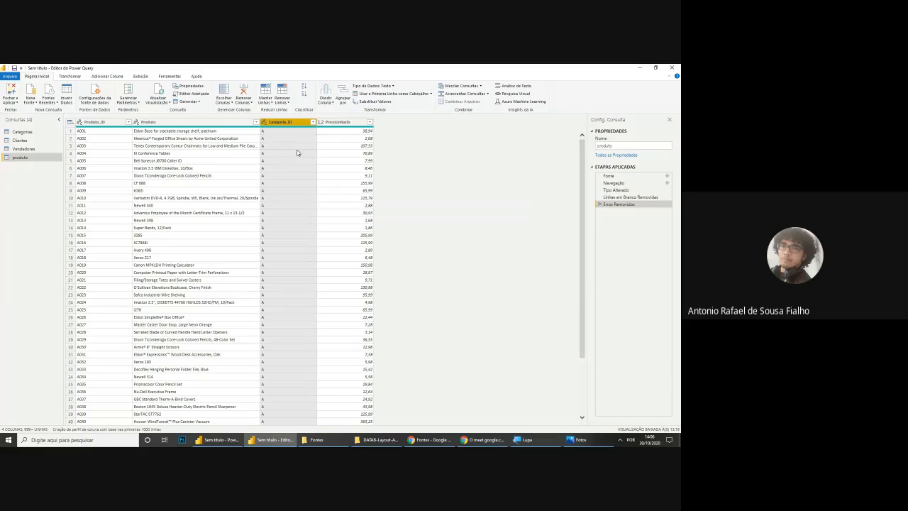
{"action": "left_click", "coordinate": [599, 204]}
{"action": "left_click", "coordinate": [287, 154]}
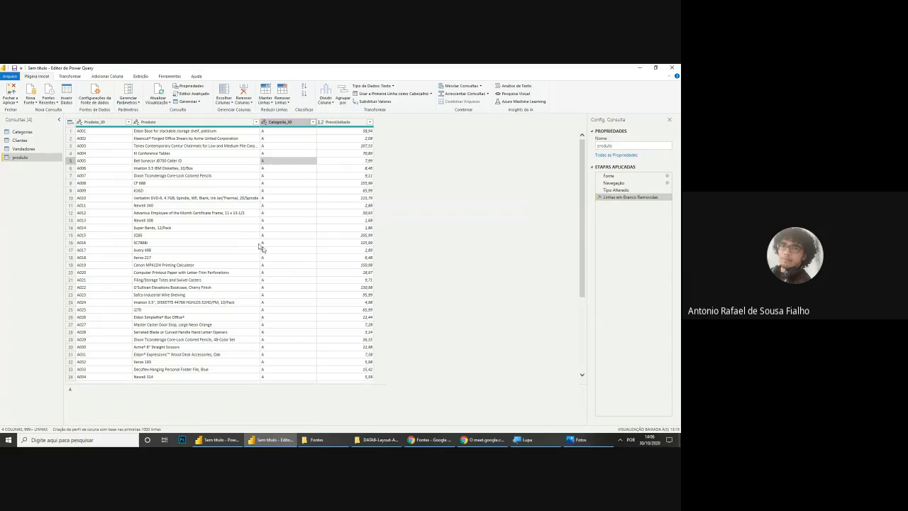
{"action": "left_click", "coordinate": [292, 177]}
Step: Magnify the screen to 200% to examine the Produto column's quality summary, and restore the view to 100%
{"action": "left_click", "coordinate": [525, 439]}
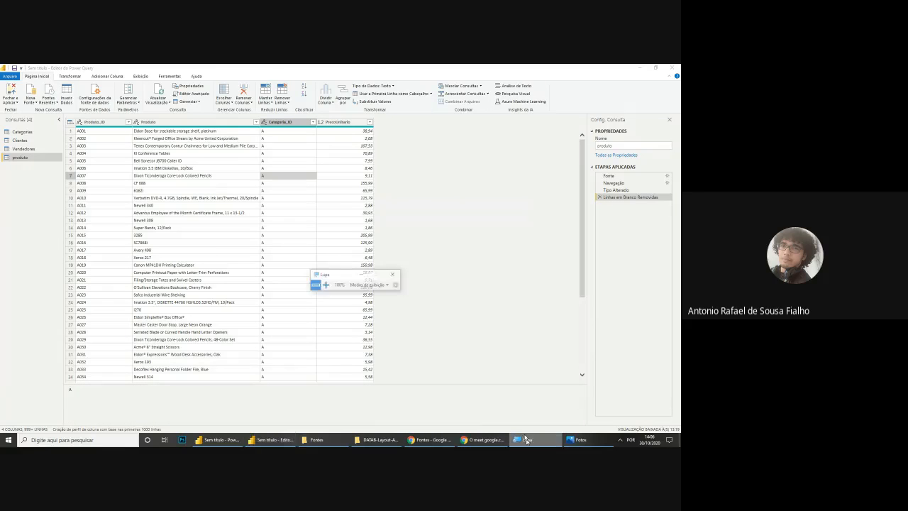
{"action": "left_click", "coordinate": [305, 269]}
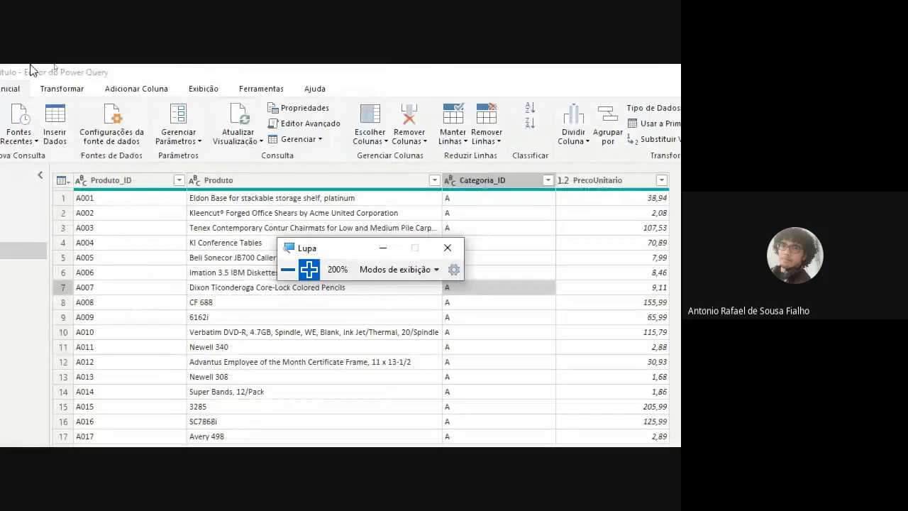
{"action": "left_click", "coordinate": [383, 248]}
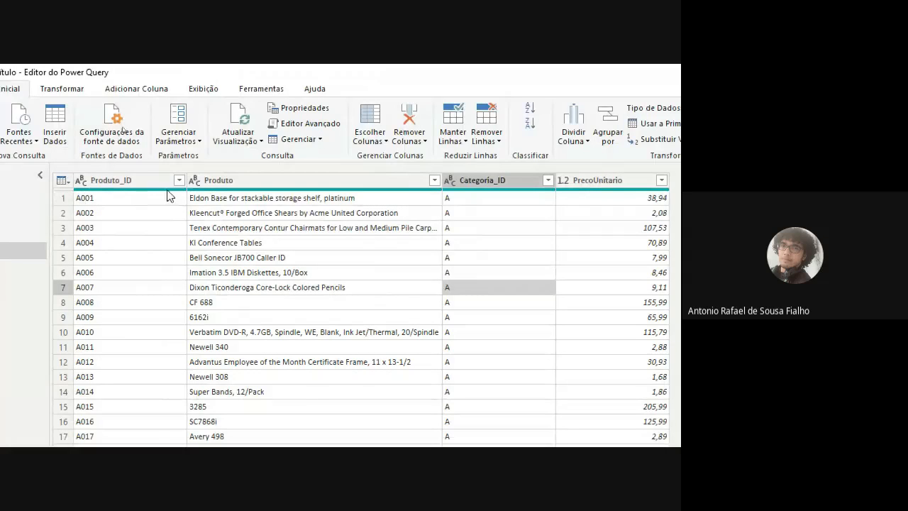
{"action": "mouse_move", "coordinate": [193, 191]}
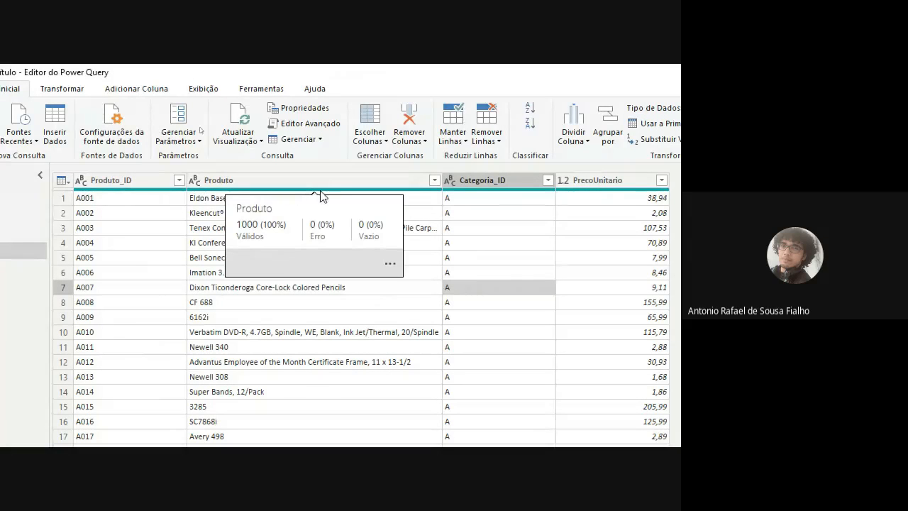
{"action": "left_click", "coordinate": [43, 173]}
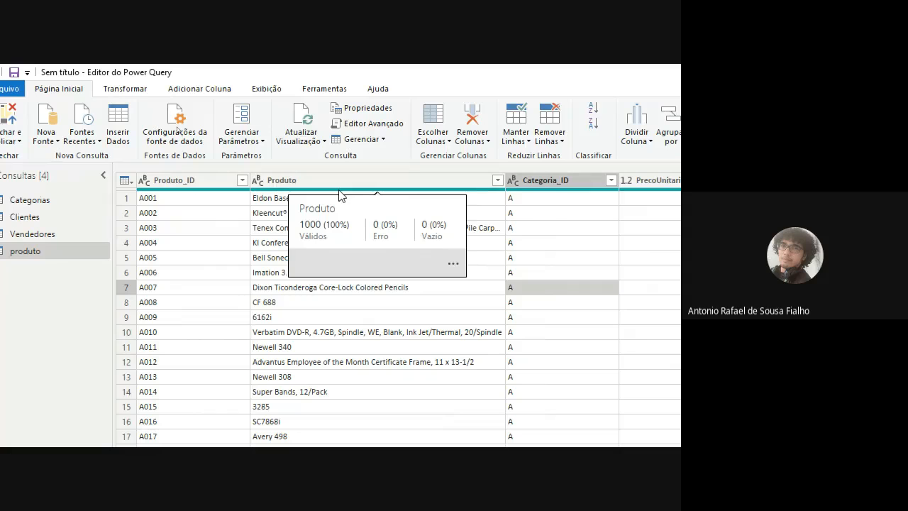
{"action": "key", "text": "super+plus"}
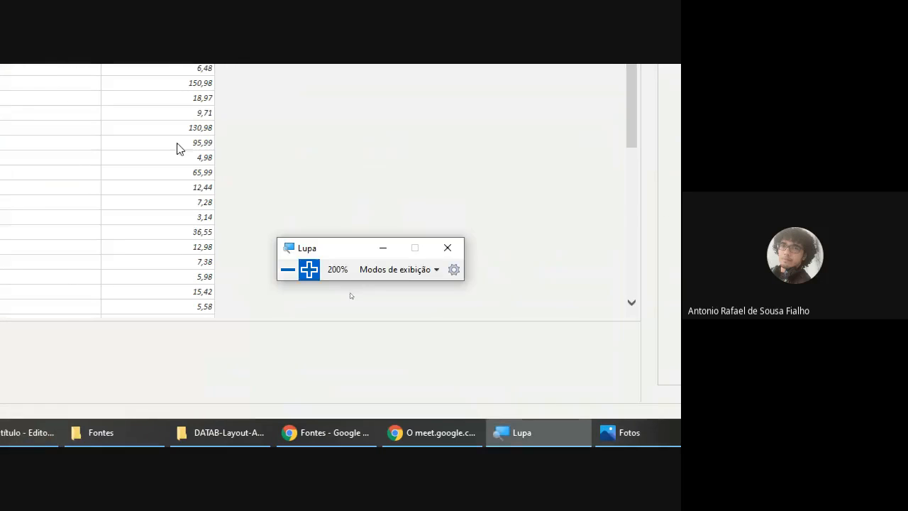
{"action": "left_click", "coordinate": [287, 270]}
{"action": "left_click", "coordinate": [316, 261]}
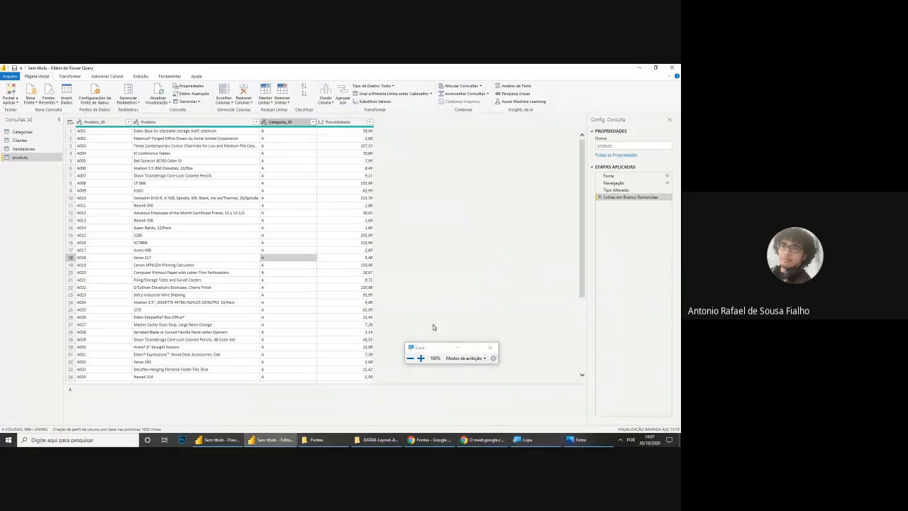
{"action": "left_click", "coordinate": [458, 347]}
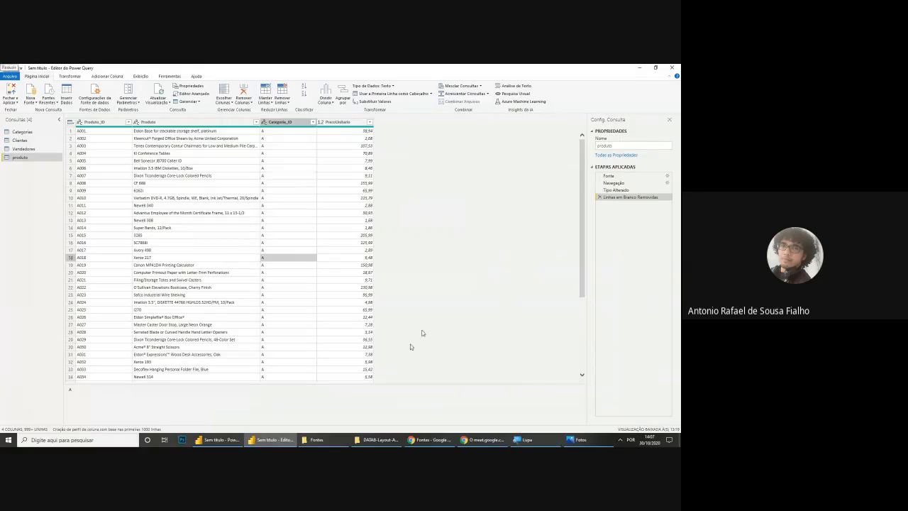
Step: Check the table names in the reference dashboard image, and rename the produto query as Produtos
{"action": "left_click", "coordinate": [576, 440]}
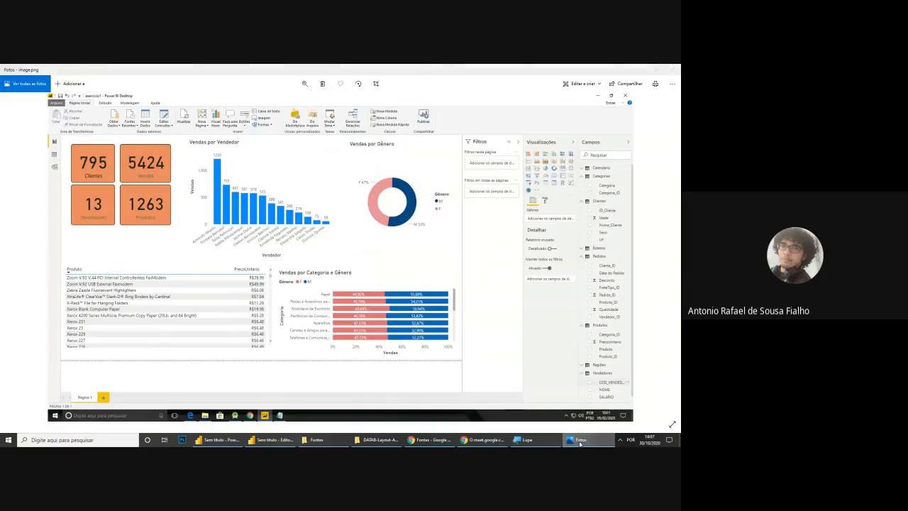
{"action": "left_click", "coordinate": [579, 442]}
{"action": "left_click", "coordinate": [620, 147]}
{"action": "double_click", "coordinate": [619, 146]}
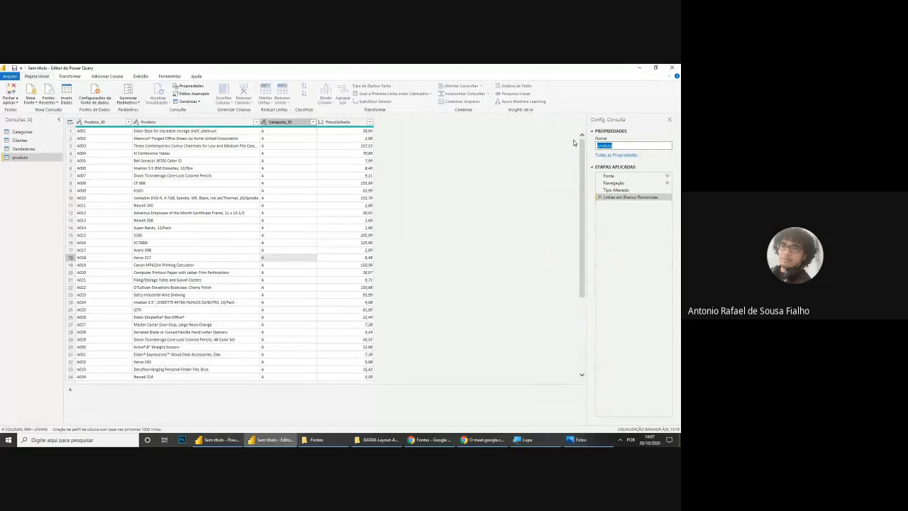
{"action": "type", "text": "Produtos"}
{"action": "key", "text": "Return"}
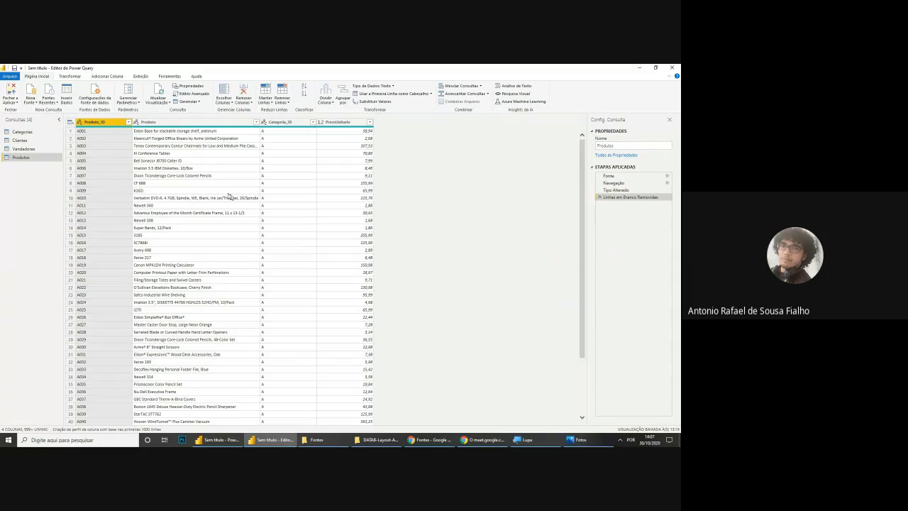
{"action": "left_click", "coordinate": [228, 196]}
Step: Reorder the Produtos columns to follow the reference image, placing Categoria_ID first and PrecoUnitario second
{"action": "left_click", "coordinate": [591, 441]}
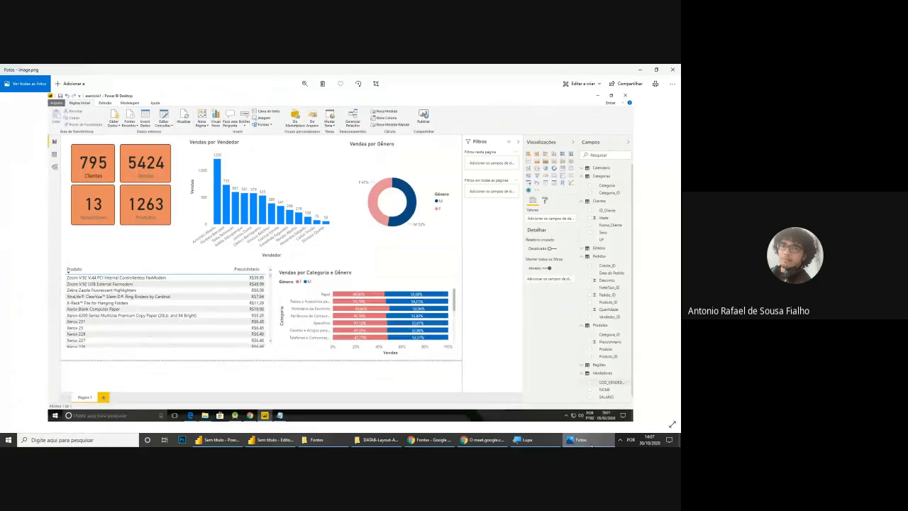
{"action": "left_click", "coordinate": [591, 444]}
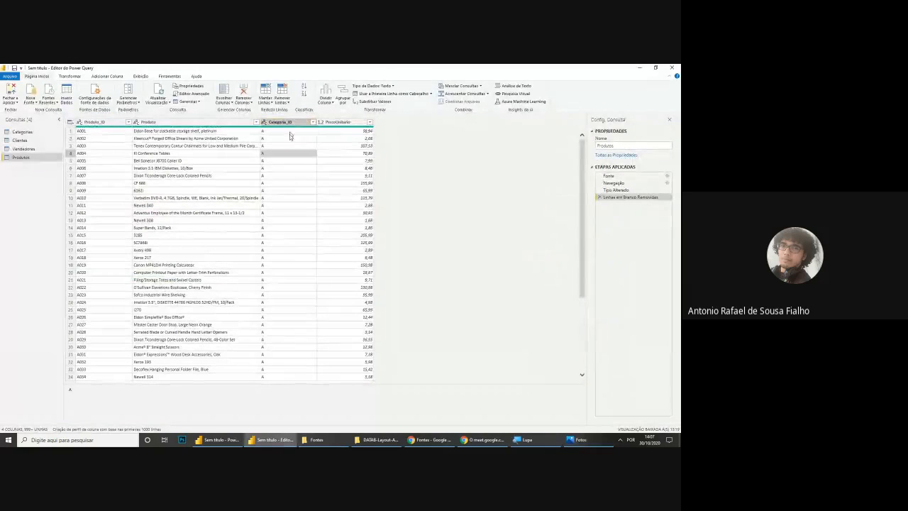
{"action": "left_click_drag", "start_coordinate": [296, 123], "coordinate": [102, 122]}
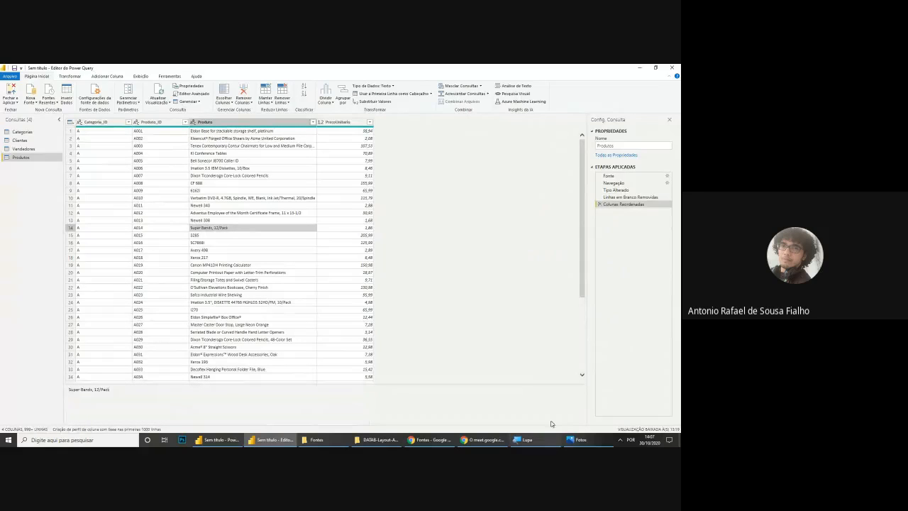
{"action": "left_click", "coordinate": [576, 440]}
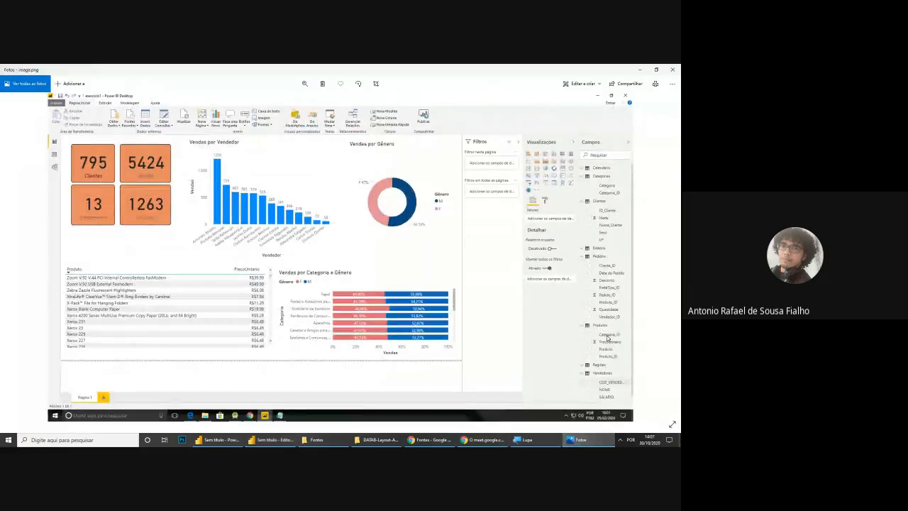
{"action": "left_click", "coordinate": [578, 439]}
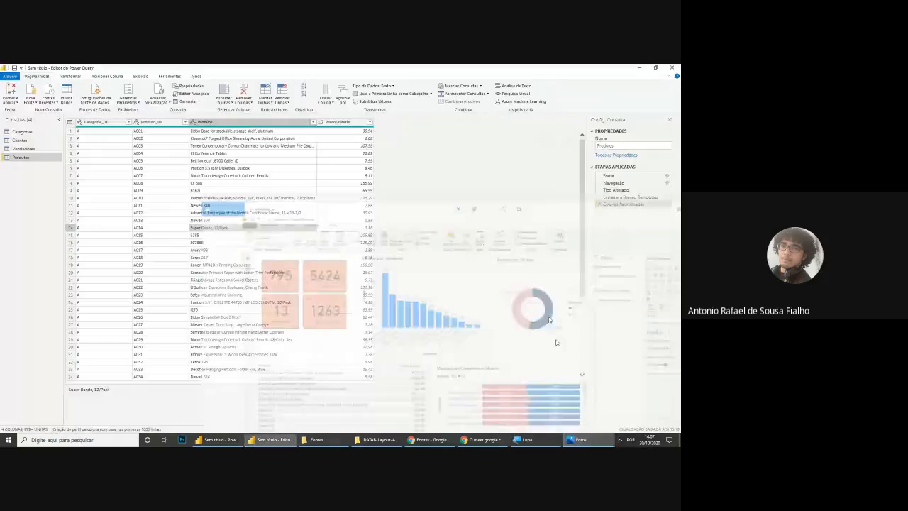
{"action": "left_click_drag", "start_coordinate": [342, 122], "coordinate": [142, 122]}
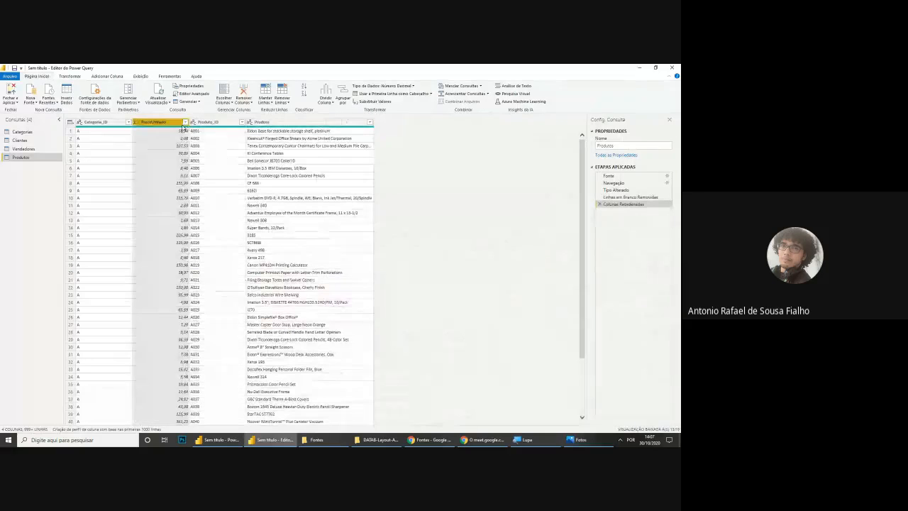
Step: Change the data type of the PrecoUnitario column to fixed decimal number (Número decimal fixo)
{"action": "left_click", "coordinate": [186, 122]}
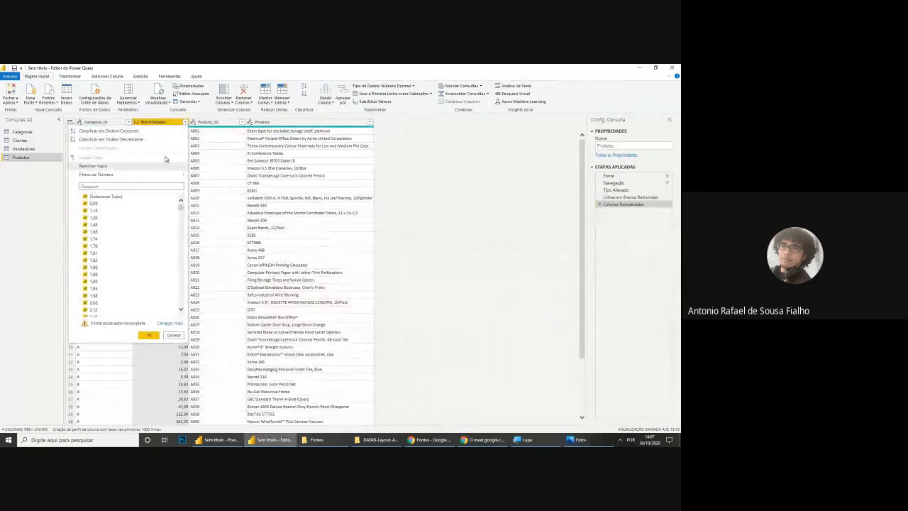
{"action": "left_click", "coordinate": [195, 161]}
{"action": "right_click", "coordinate": [170, 125]}
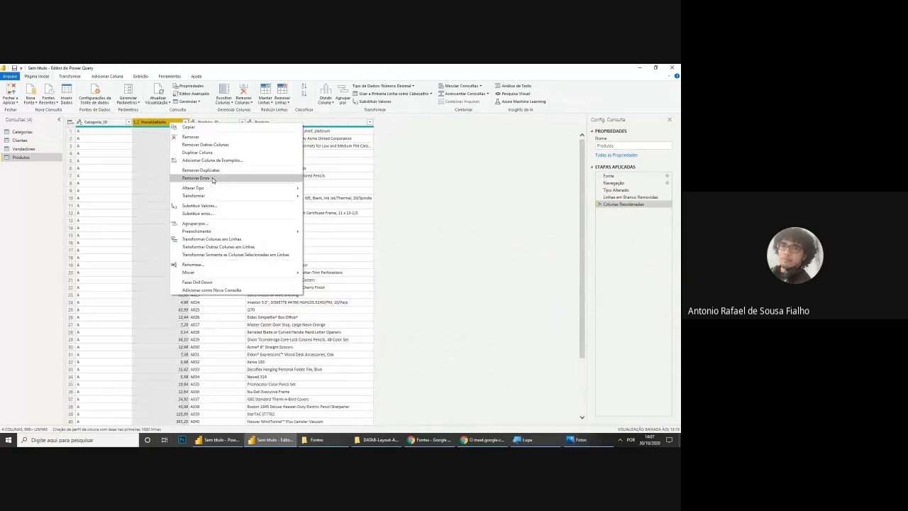
{"action": "mouse_move", "coordinate": [268, 188]}
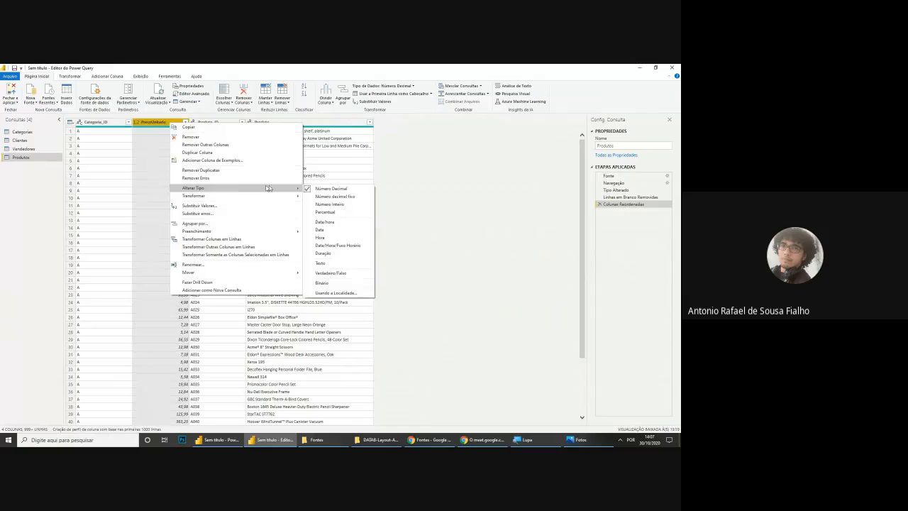
{"action": "left_click", "coordinate": [341, 197]}
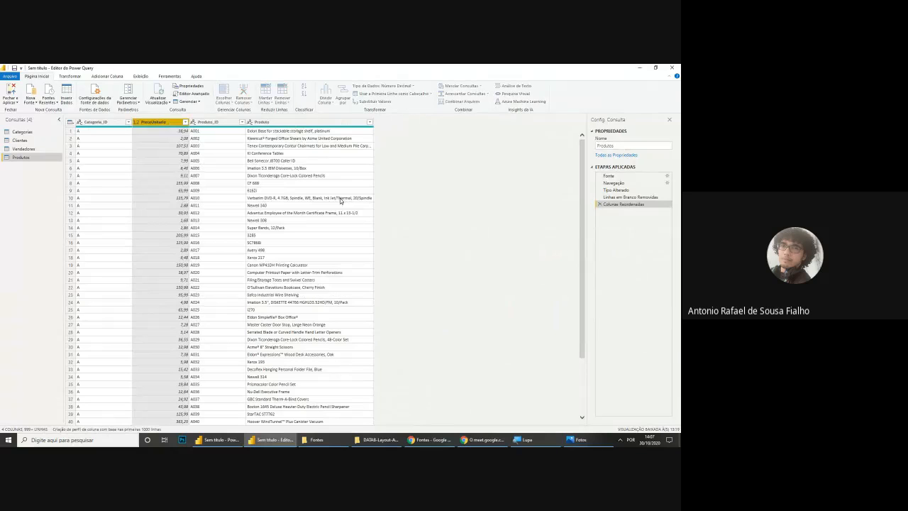
{"action": "left_click", "coordinate": [151, 155]}
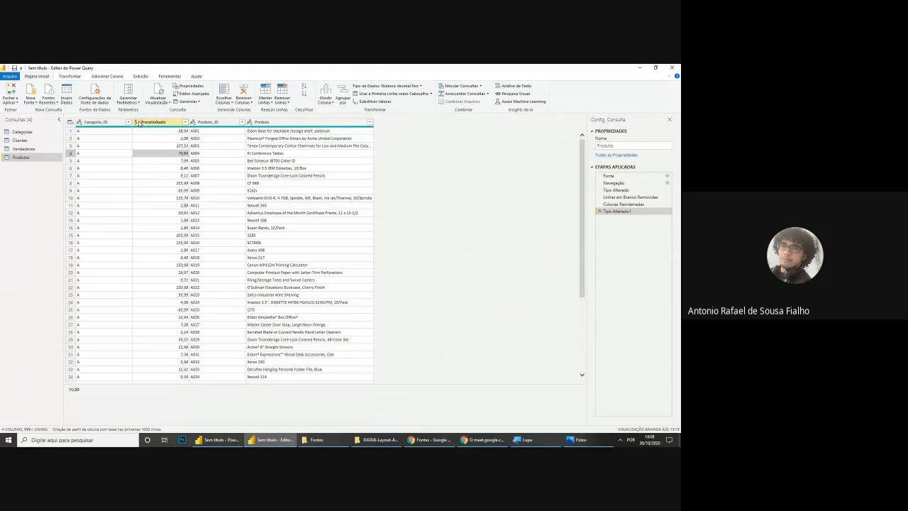
{"action": "right_click", "coordinate": [169, 123]}
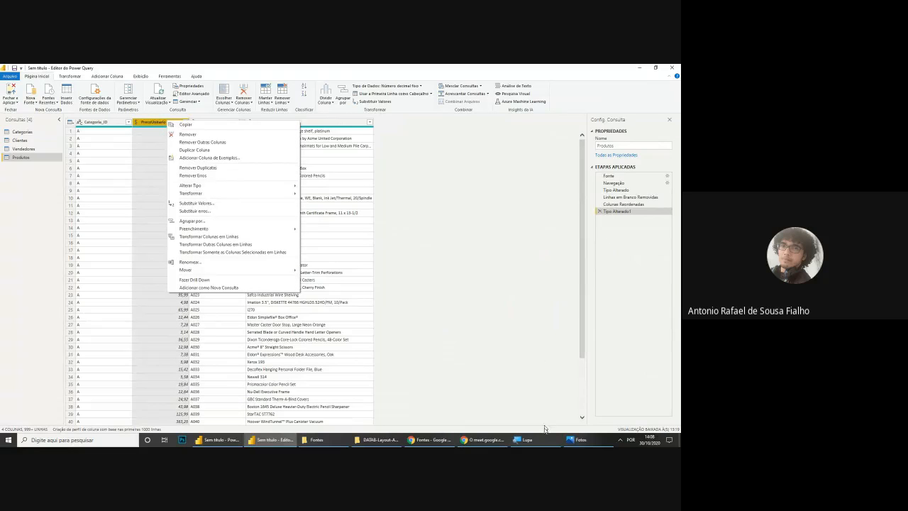
Step: Magnify the screen to 200% to examine the PrecoUnitario column's data type options and type icon, and restore the view to 100%
{"action": "left_click", "coordinate": [528, 440]}
{"action": "left_click", "coordinate": [420, 361]}
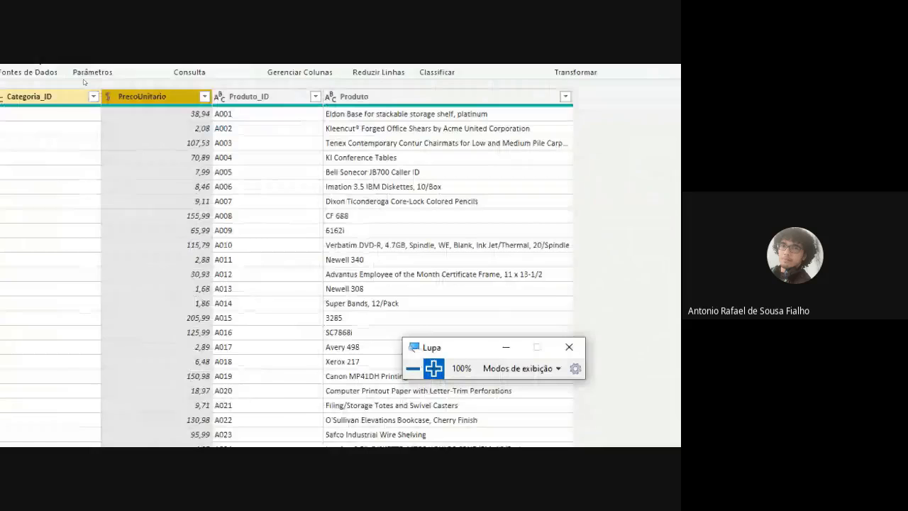
{"action": "right_click", "coordinate": [146, 97]}
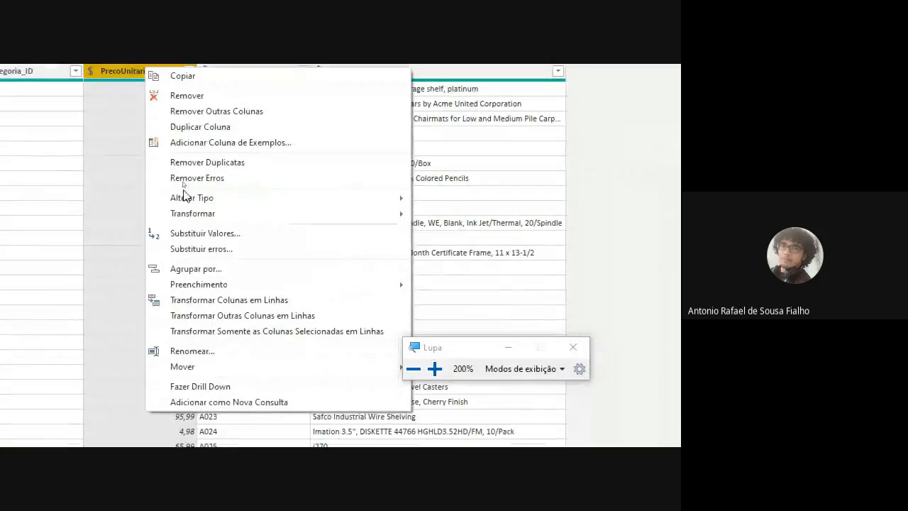
{"action": "mouse_move", "coordinate": [354, 199]}
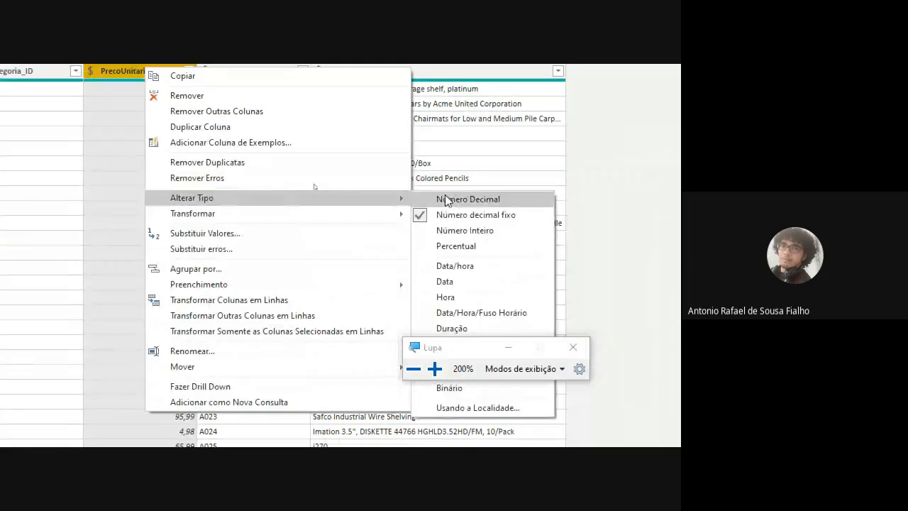
{"action": "left_click", "coordinate": [414, 368]}
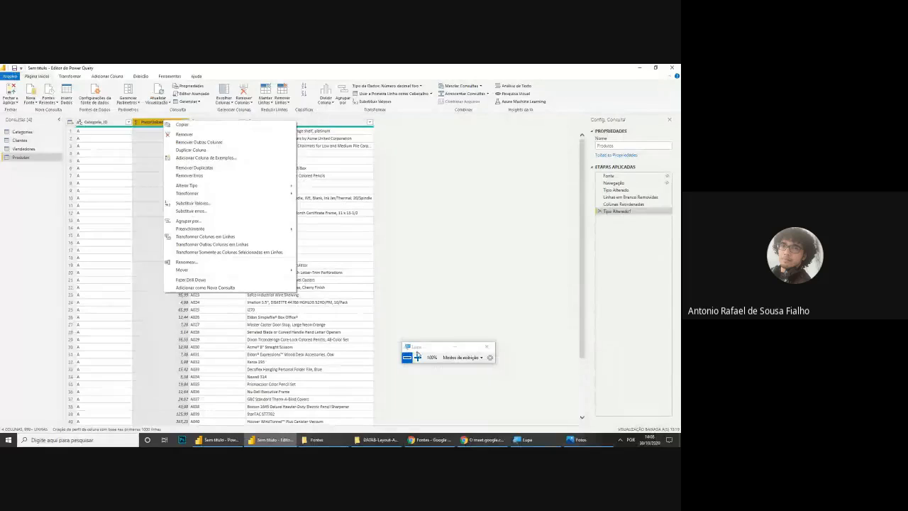
{"action": "left_click", "coordinate": [417, 357]}
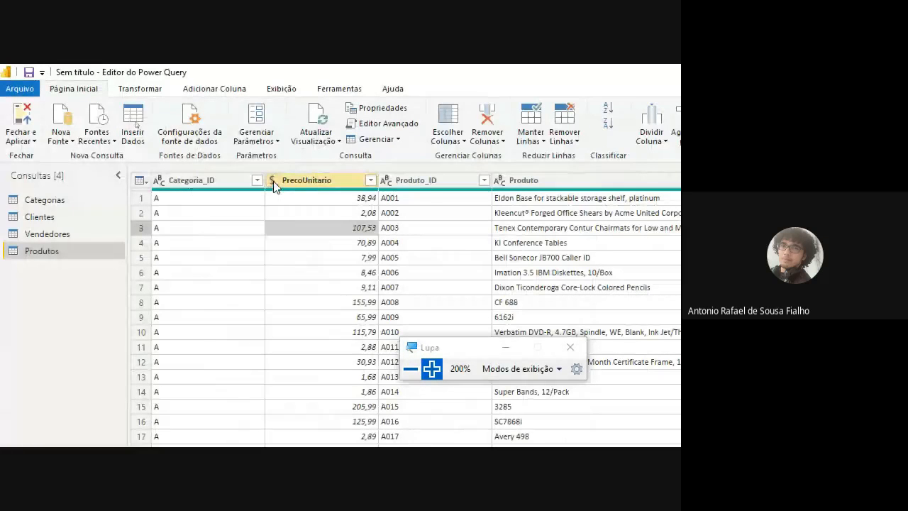
{"action": "left_click", "coordinate": [412, 370]}
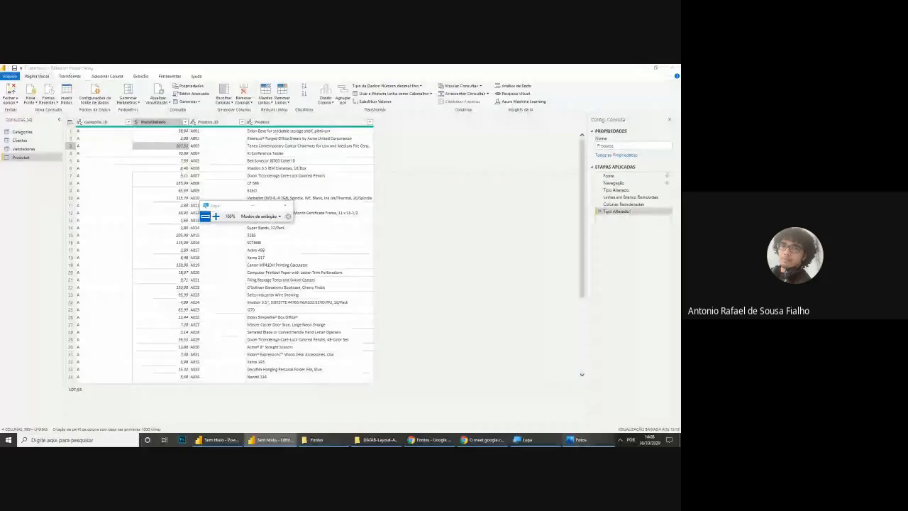
Step: Check the Produtos field order in the reference image, and move the Produto_ID column after Produto
{"action": "left_click", "coordinate": [575, 440]}
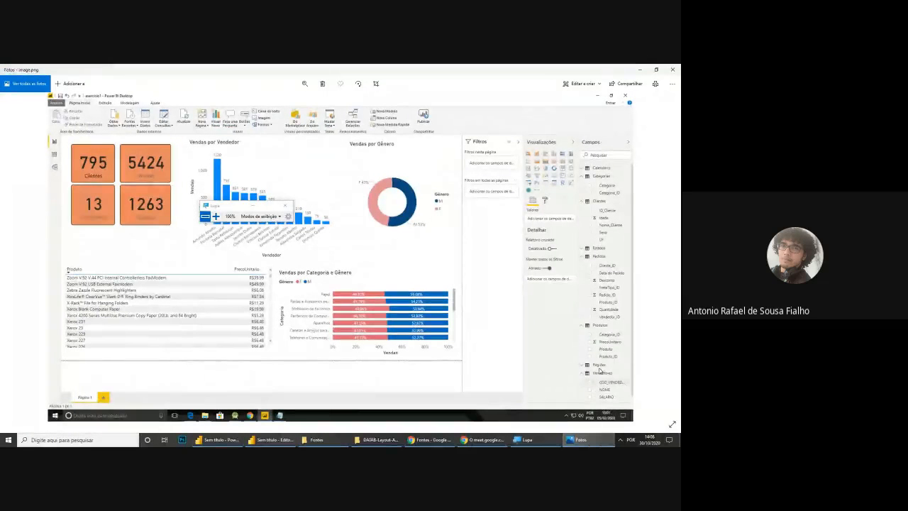
{"action": "left_click", "coordinate": [591, 440]}
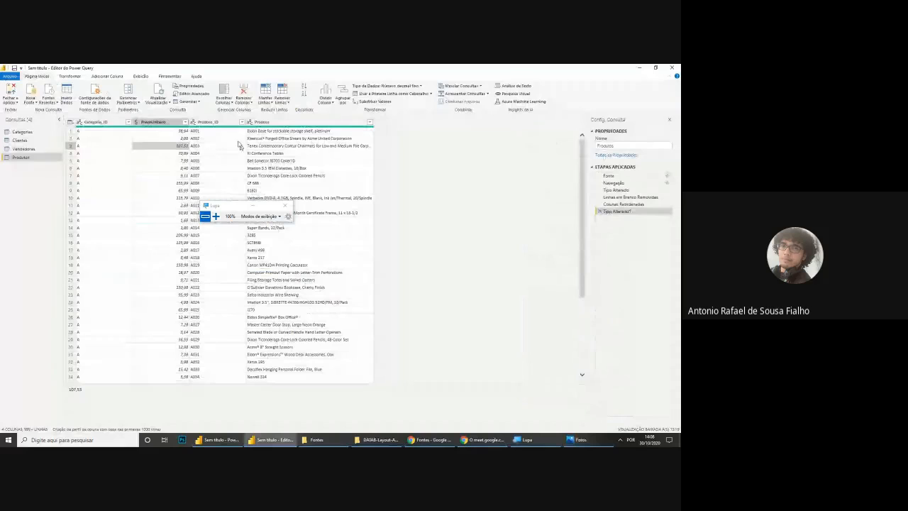
{"action": "left_click_drag", "start_coordinate": [227, 122], "coordinate": [381, 132]}
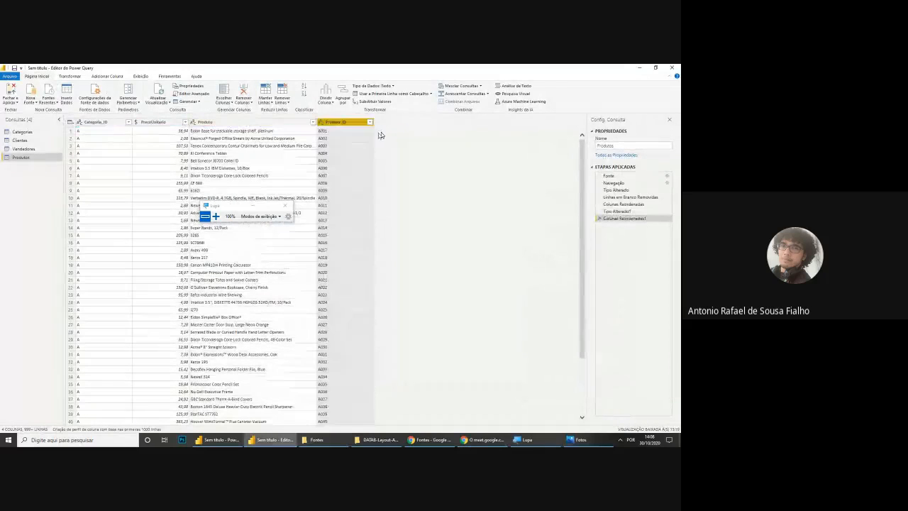
Step: Look through the reordered Produtos rows, and close the Power Query editor while applying the changes to the report
{"action": "left_click", "coordinate": [277, 242]}
{"action": "left_click", "coordinate": [266, 198]}
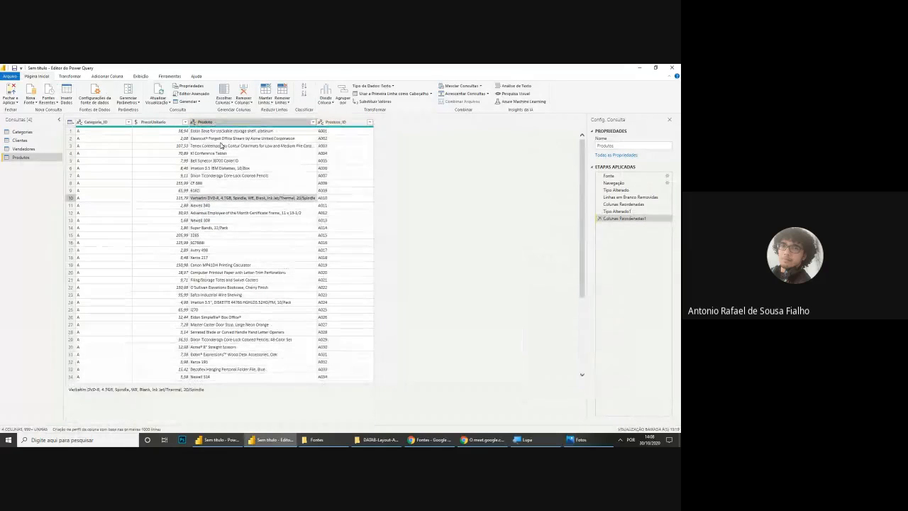
{"action": "left_click", "coordinate": [219, 146]}
{"action": "left_click", "coordinate": [156, 132]}
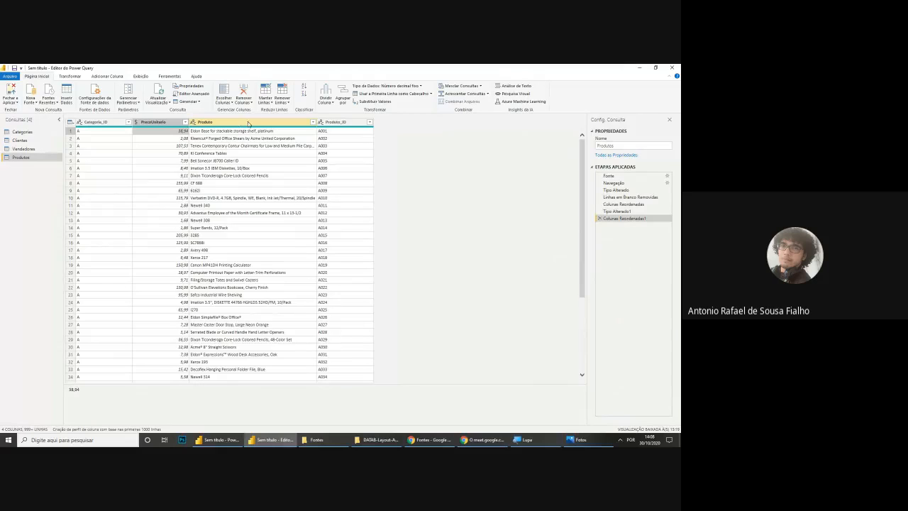
{"action": "left_click", "coordinate": [248, 183]}
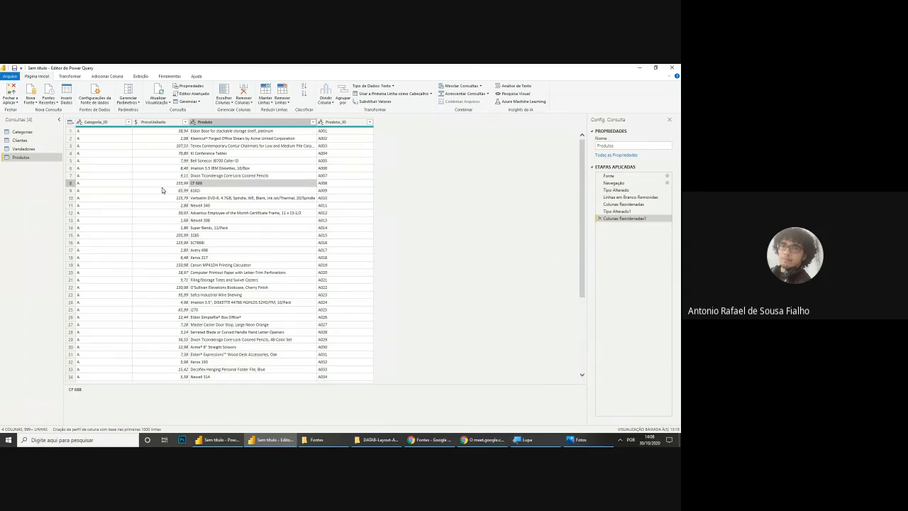
{"action": "scroll", "coordinate": [160, 189], "scroll_direction": "down", "scroll_amount": 10}
{"action": "scroll", "coordinate": [160, 189], "scroll_direction": "up", "scroll_amount": 10}
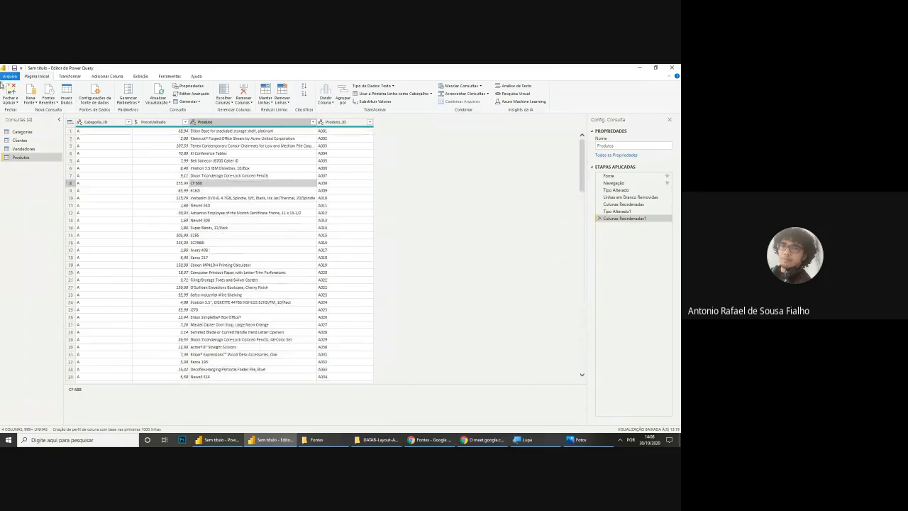
{"action": "left_click", "coordinate": [7, 88]}
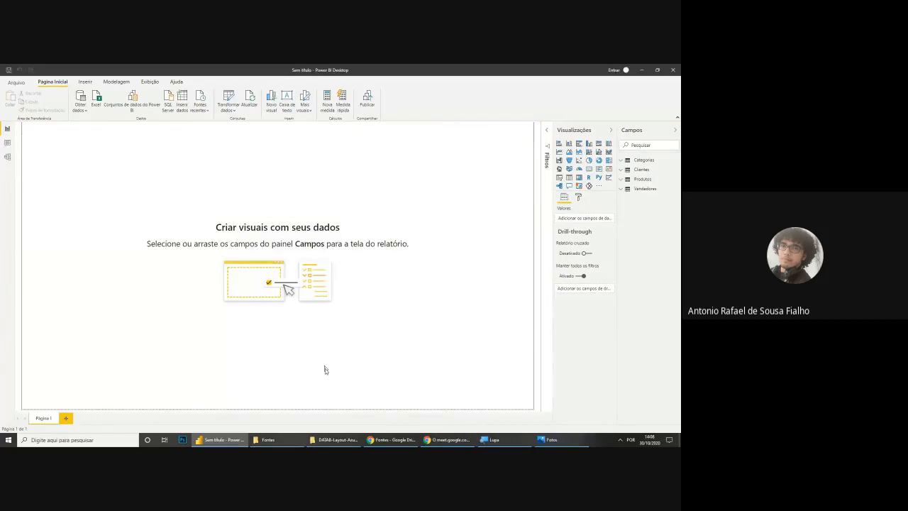
Step: Switch to the Fontes folder in File Explorer and sort its files by type (Tipo)
{"action": "left_click", "coordinate": [264, 440]}
{"action": "right_click", "coordinate": [207, 257]}
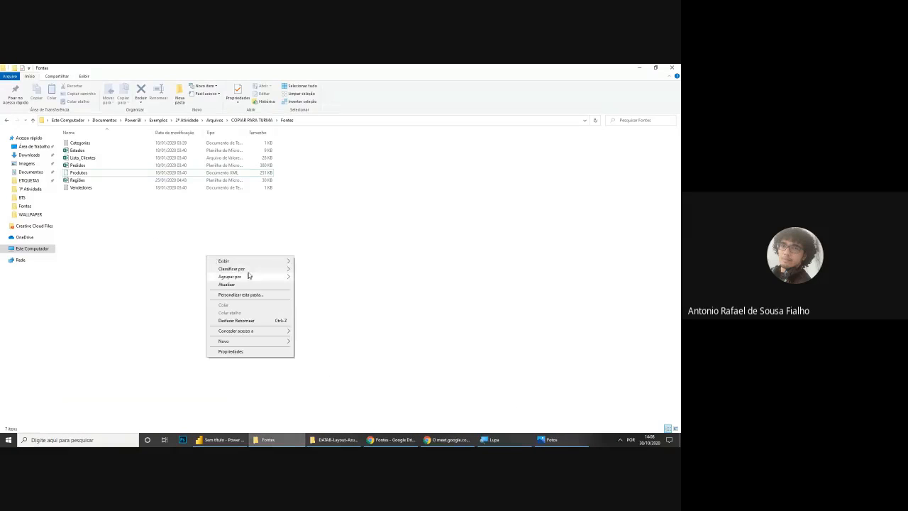
{"action": "mouse_move", "coordinate": [261, 269]}
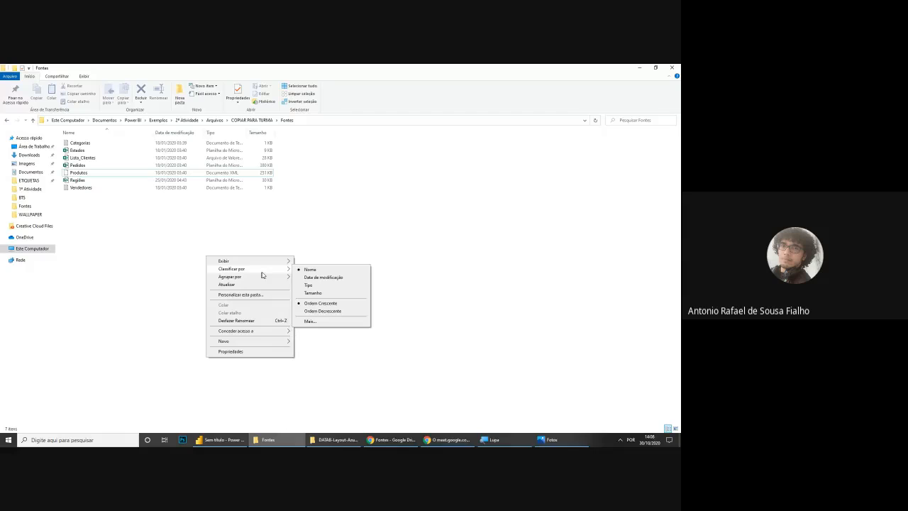
{"action": "left_click", "coordinate": [309, 285]}
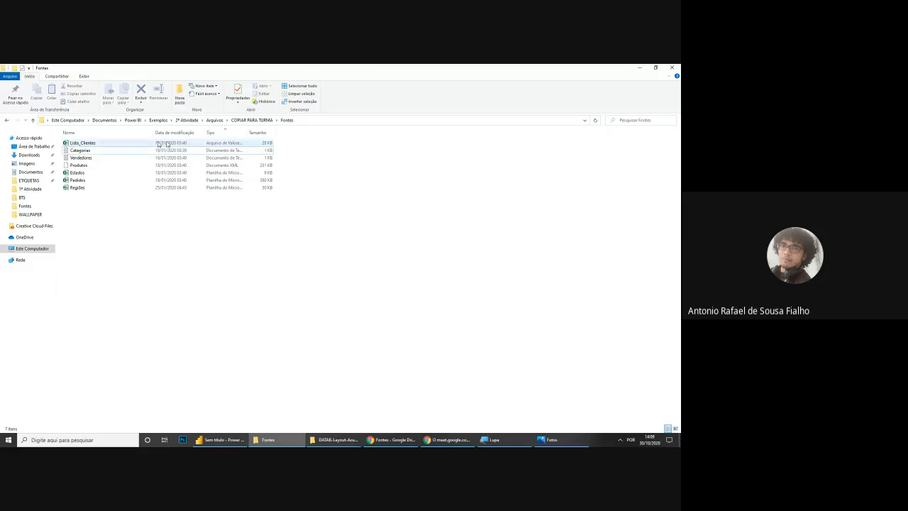
Step: Review the already imported Fontes files and the remaining Estados, Pedidos and Regiões workbooks, and check the table list in the reference image
{"action": "left_click_drag", "start_coordinate": [303, 143], "coordinate": [76, 159]}
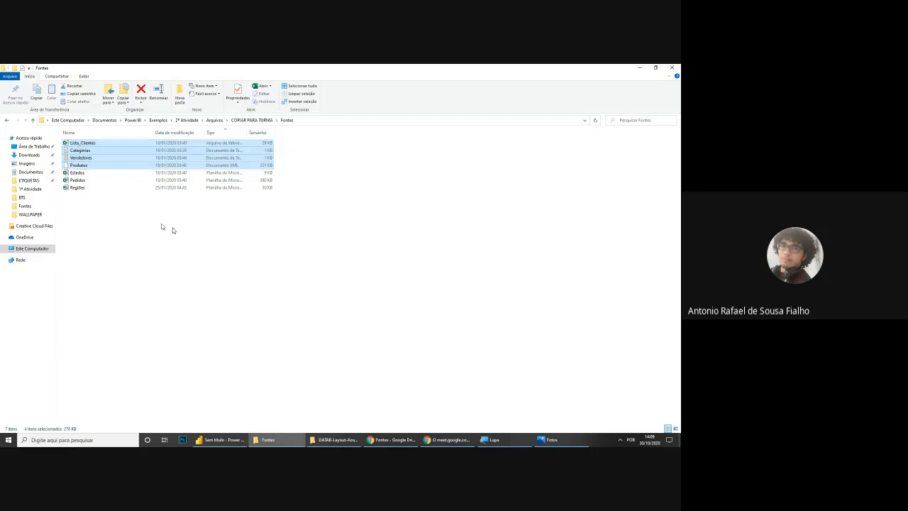
{"action": "left_click_drag", "start_coordinate": [373, 229], "coordinate": [92, 171]}
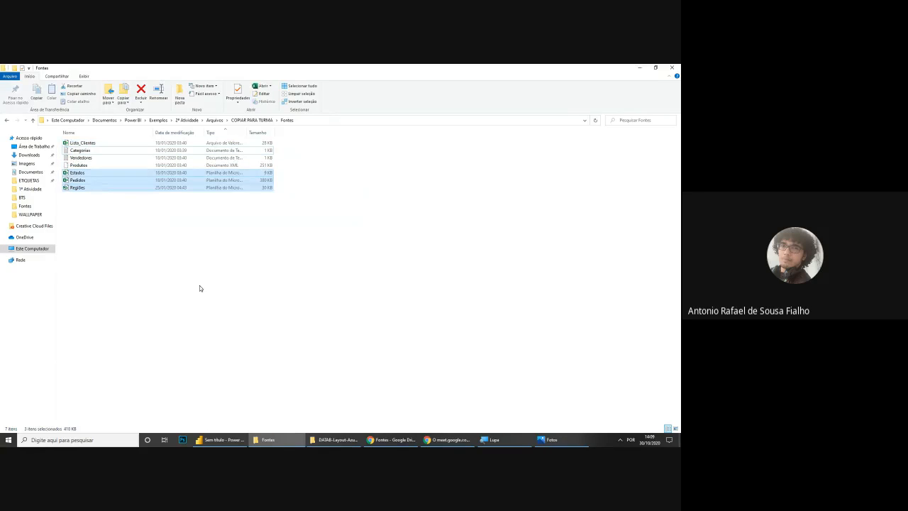
{"action": "left_click", "coordinate": [240, 295]}
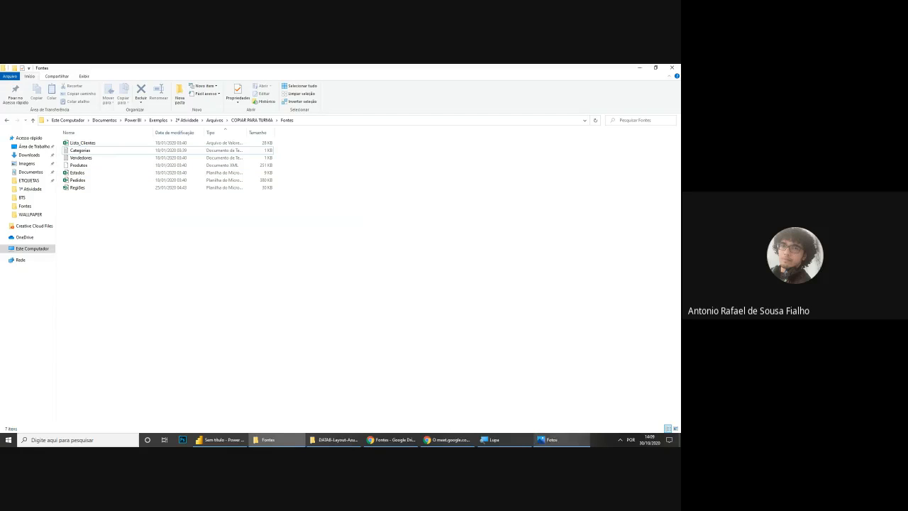
{"action": "left_click", "coordinate": [552, 439]}
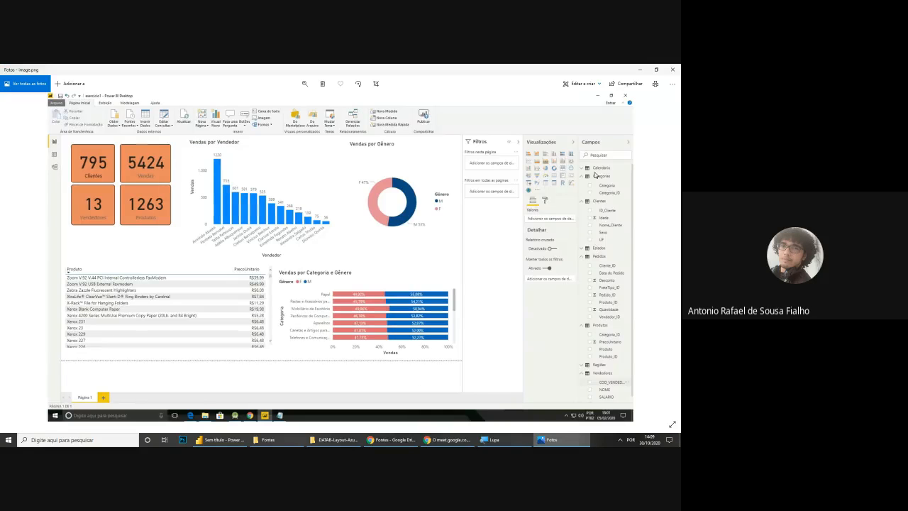
{"action": "left_click", "coordinate": [552, 440]}
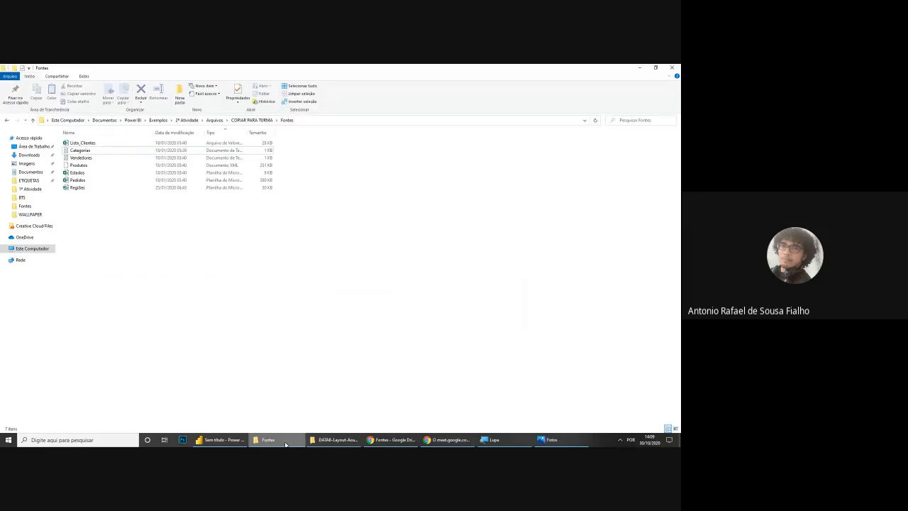
Step: Switch to Power BI Desktop and import the Estados sheet from the Estados Excel workbook, opening it for data transformation
{"action": "left_click", "coordinate": [221, 440]}
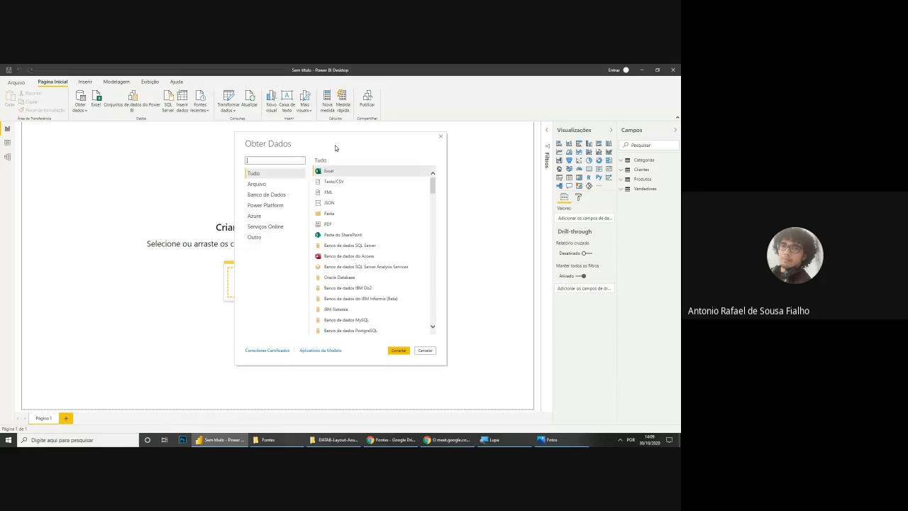
{"action": "left_click", "coordinate": [439, 138]}
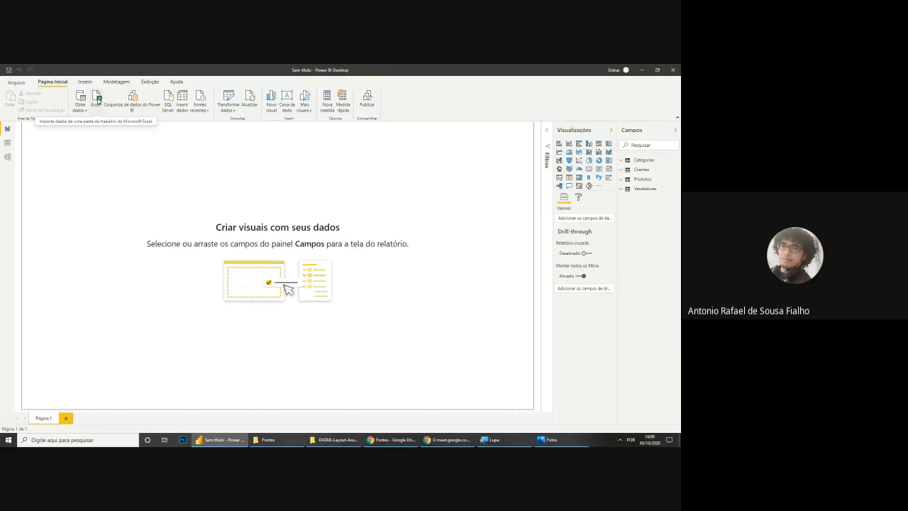
{"action": "left_click", "coordinate": [98, 99]}
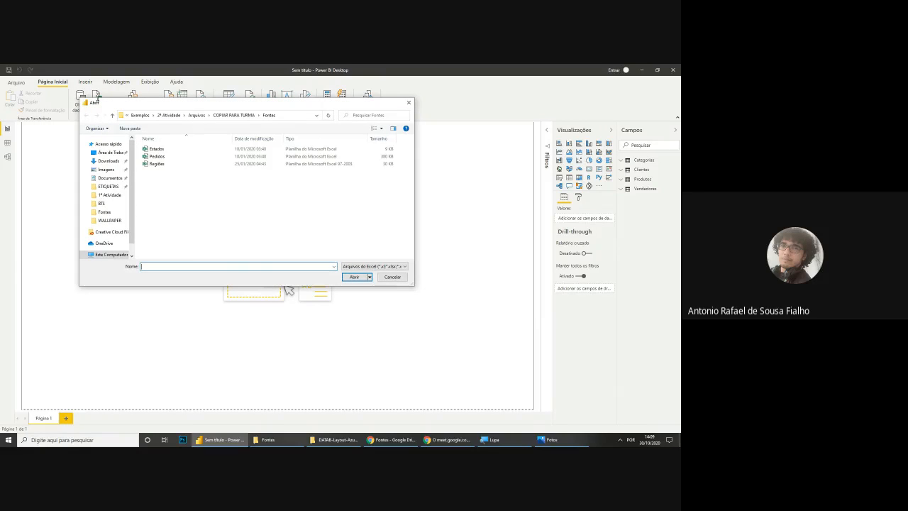
{"action": "left_click", "coordinate": [167, 150]}
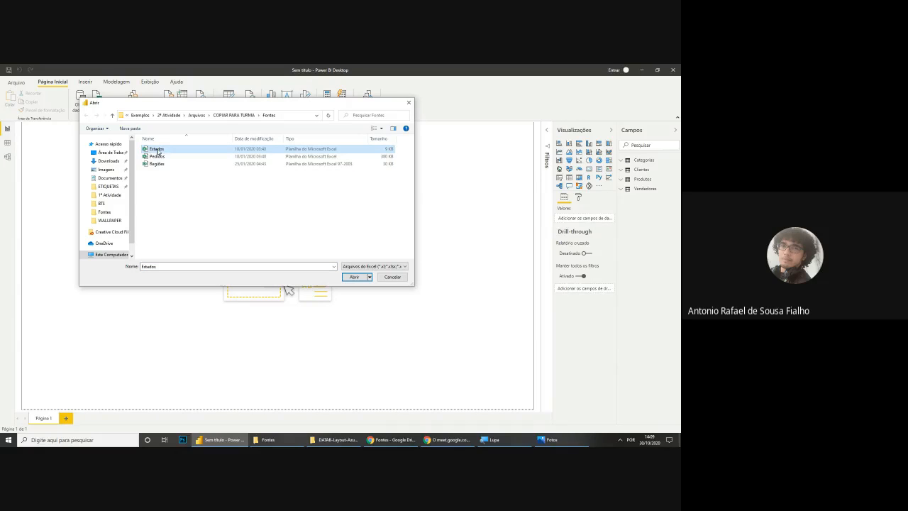
{"action": "left_click", "coordinate": [352, 277]}
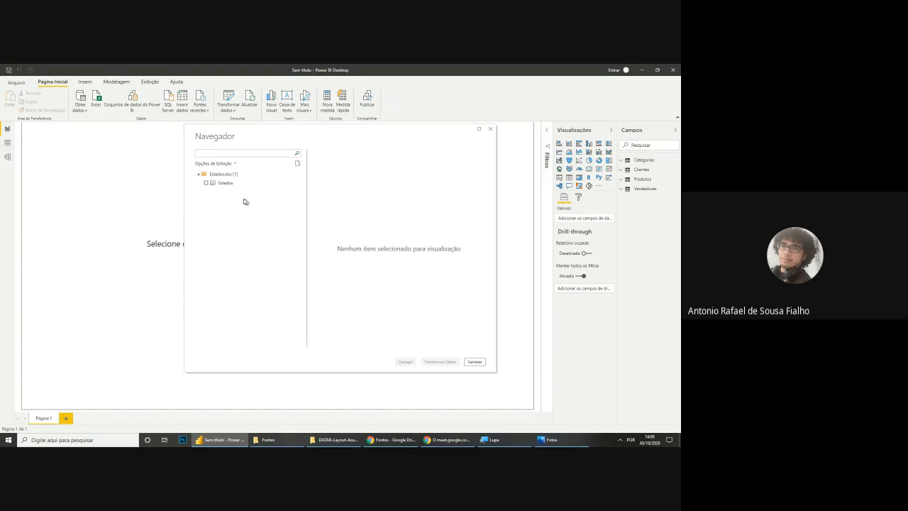
{"action": "left_click", "coordinate": [206, 183]}
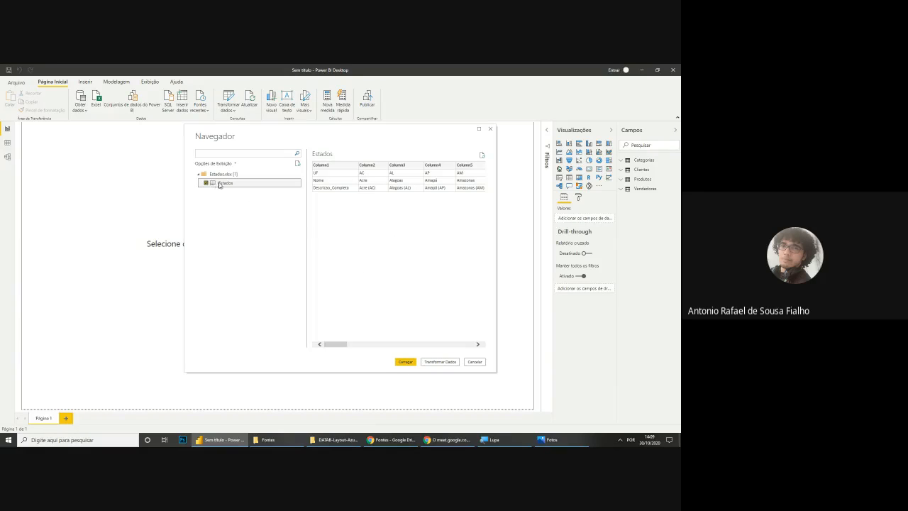
{"action": "left_click", "coordinate": [447, 364]}
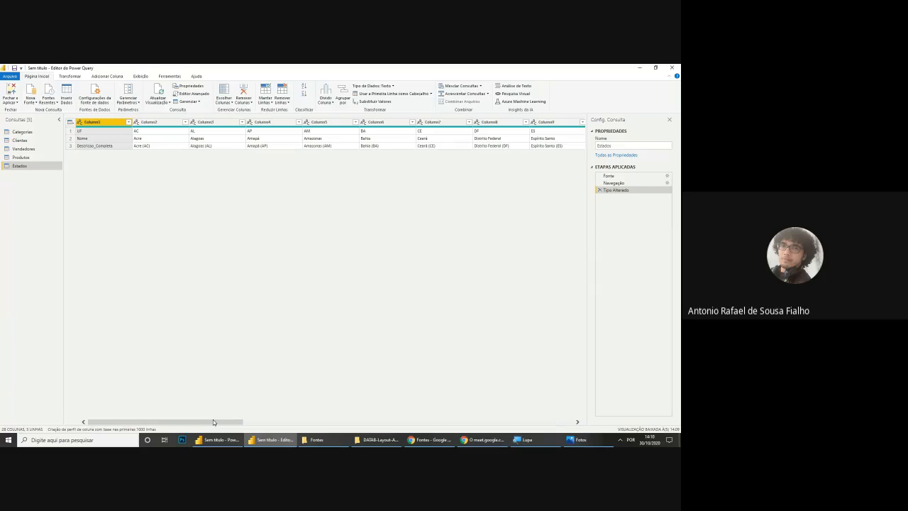
Step: Transpose the Estados table so that its rows become columns
{"action": "scroll", "coordinate": [200, 423], "scroll_direction": "right", "scroll_amount": 2}
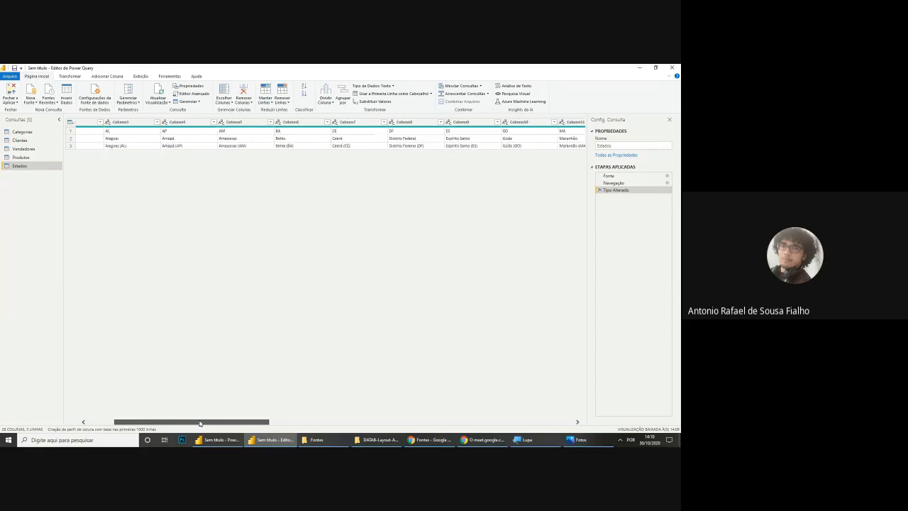
{"action": "left_click_drag", "start_coordinate": [200, 423], "coordinate": [93, 395]}
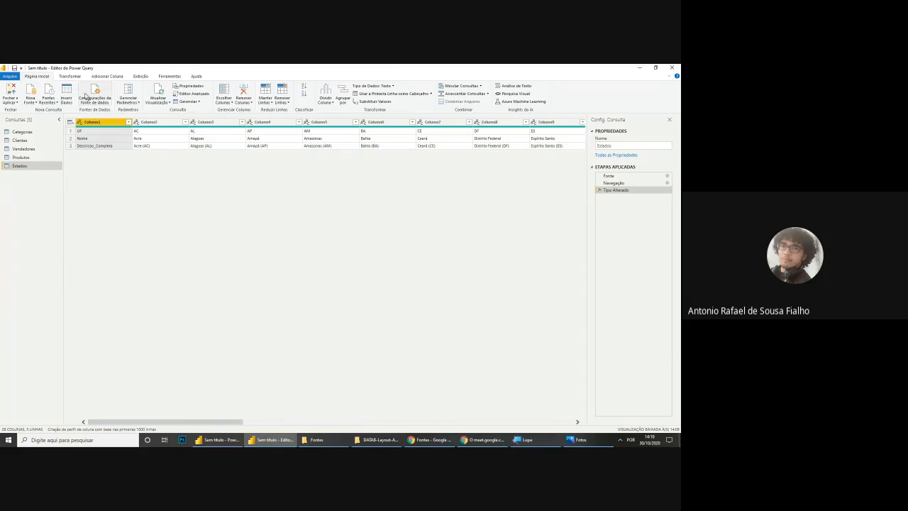
{"action": "left_click", "coordinate": [71, 76]}
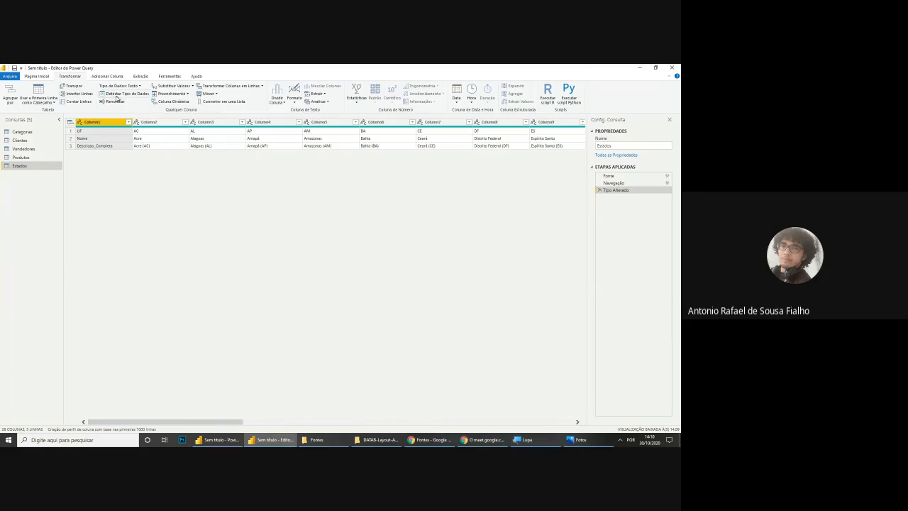
{"action": "left_click", "coordinate": [43, 76]}
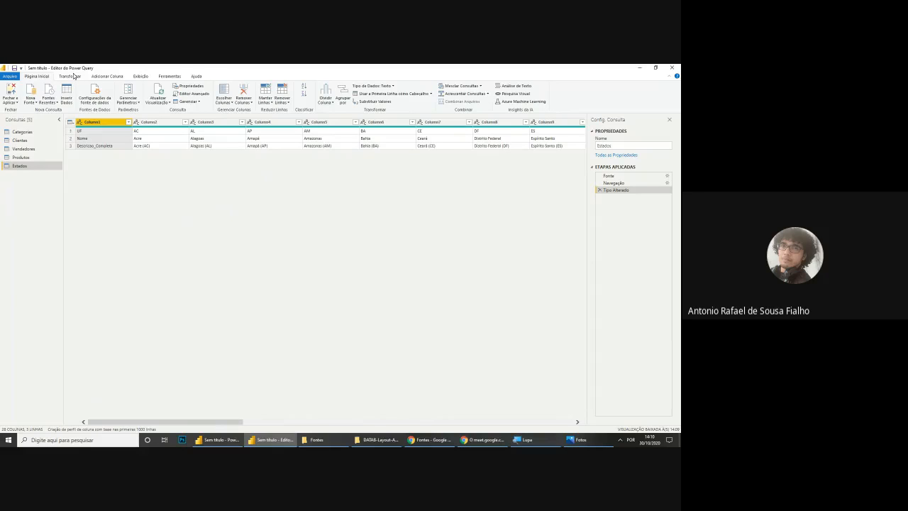
{"action": "left_click", "coordinate": [73, 76]}
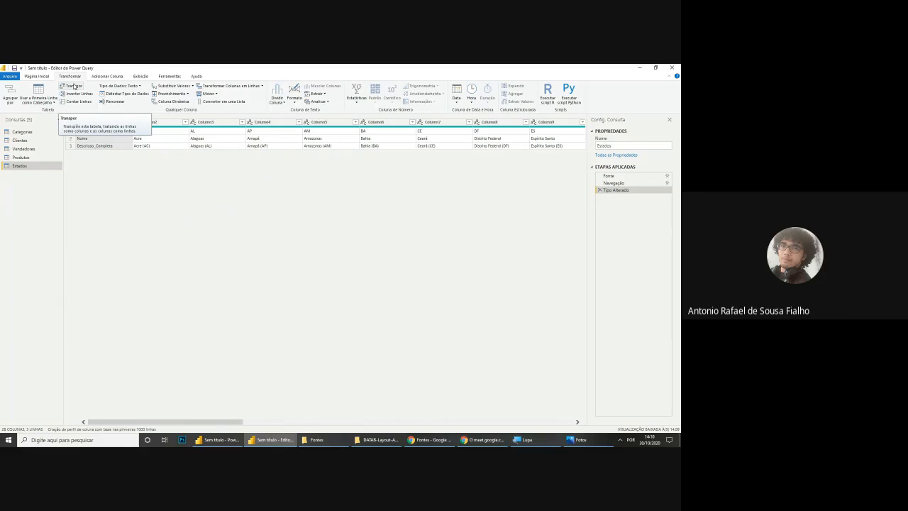
{"action": "left_click", "coordinate": [74, 86]}
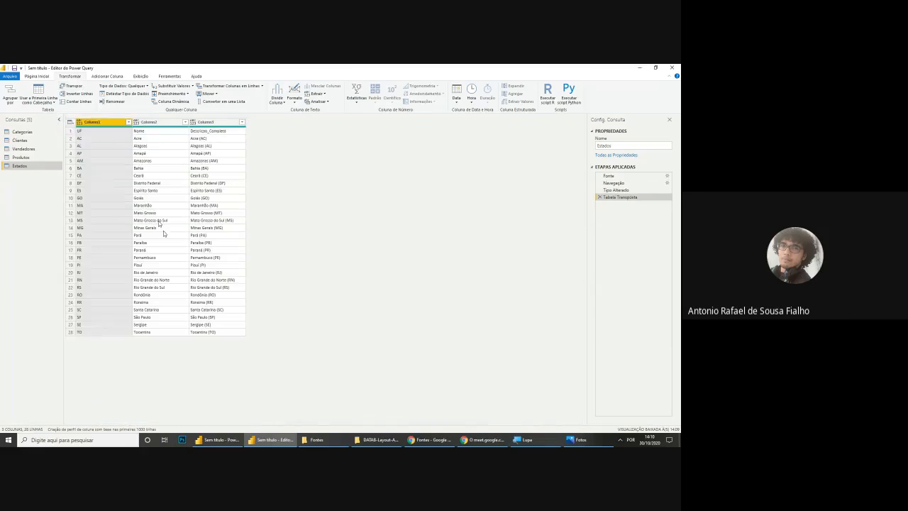
Step: Examine the transposed Estados table, especially the UF, Nome and Descricao_Completa cells in its first row
{"action": "left_click", "coordinate": [105, 134]}
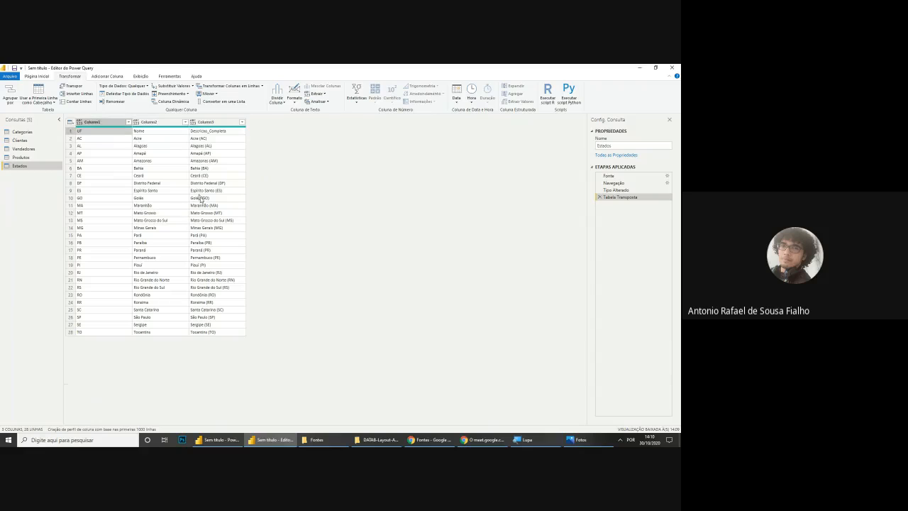
{"action": "key", "text": "super+plus"}
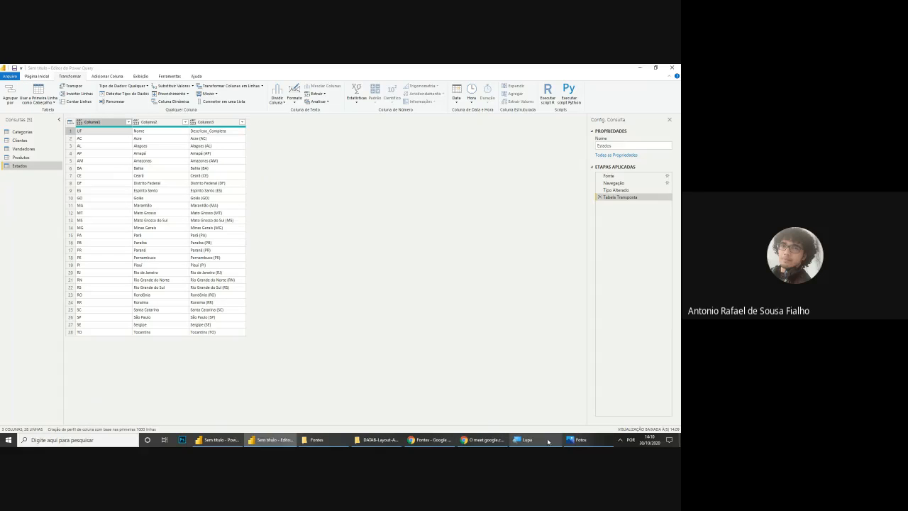
{"action": "left_click", "coordinate": [216, 215]}
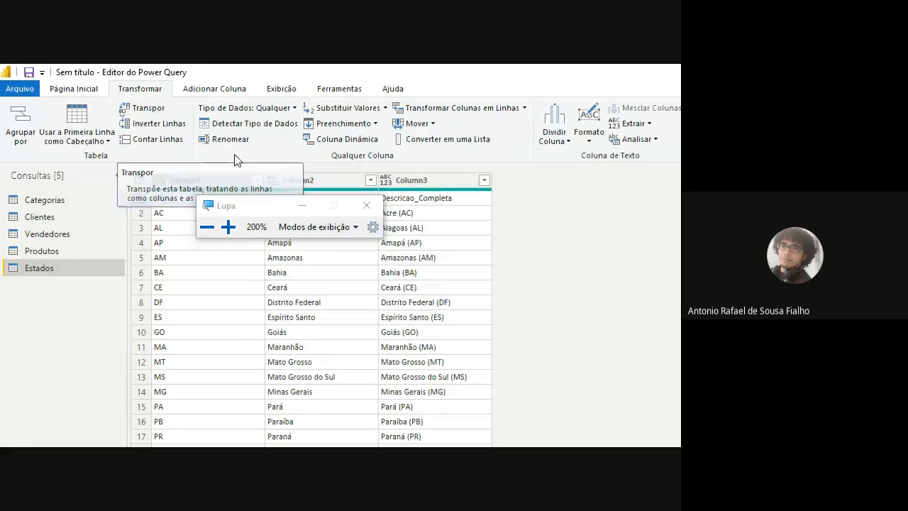
{"action": "left_click", "coordinate": [206, 226]}
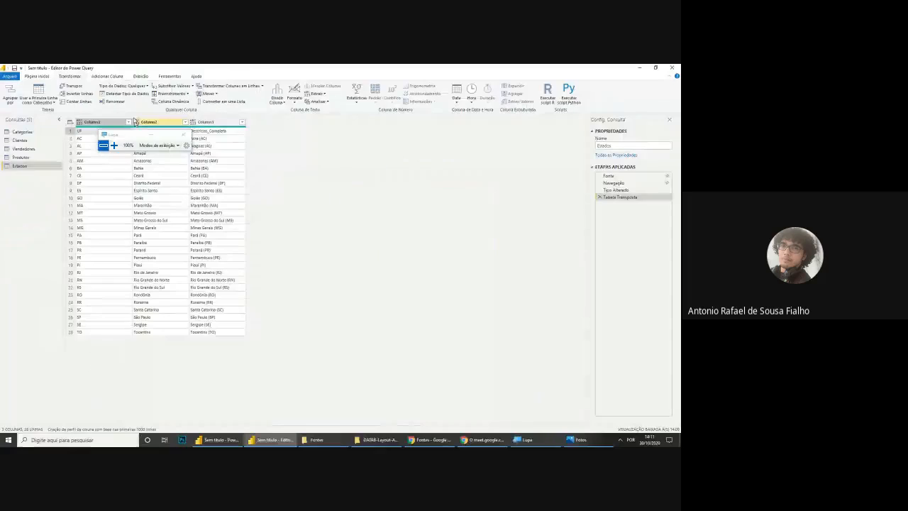
{"action": "left_click", "coordinate": [207, 215]}
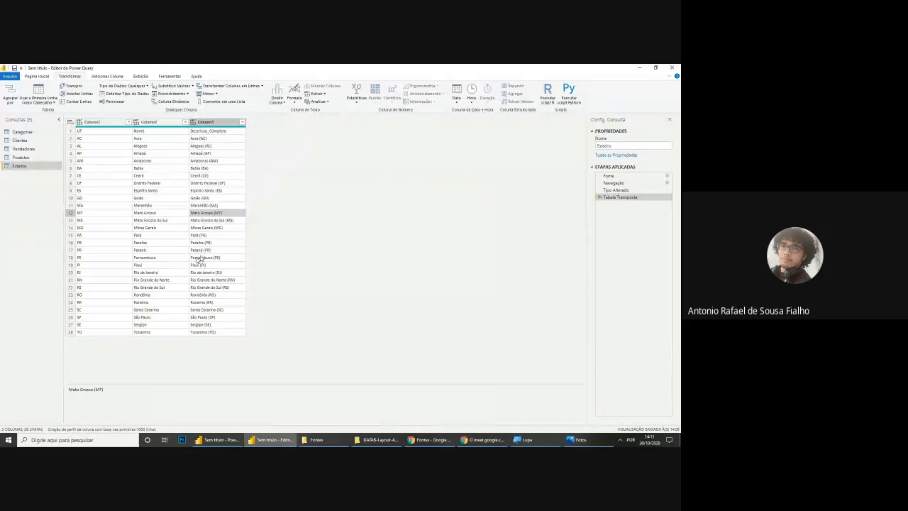
{"action": "left_click", "coordinate": [138, 264]}
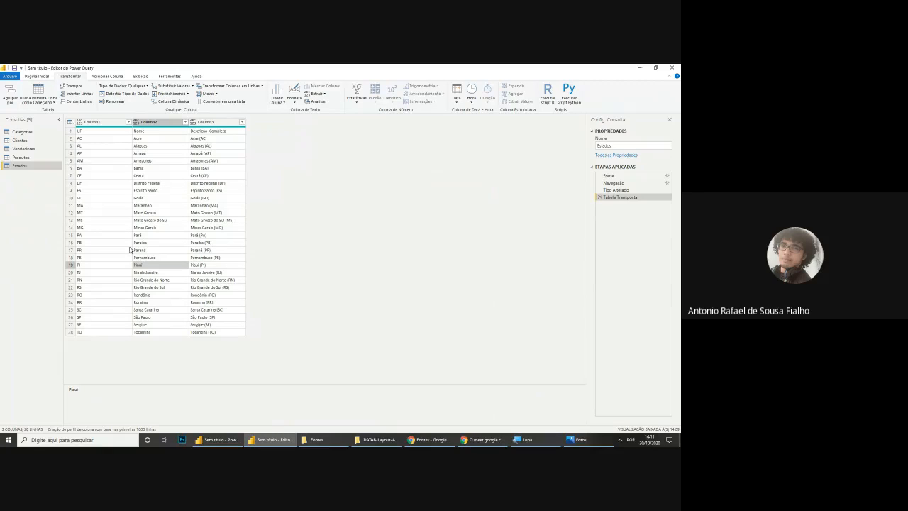
{"action": "left_click", "coordinate": [71, 132]}
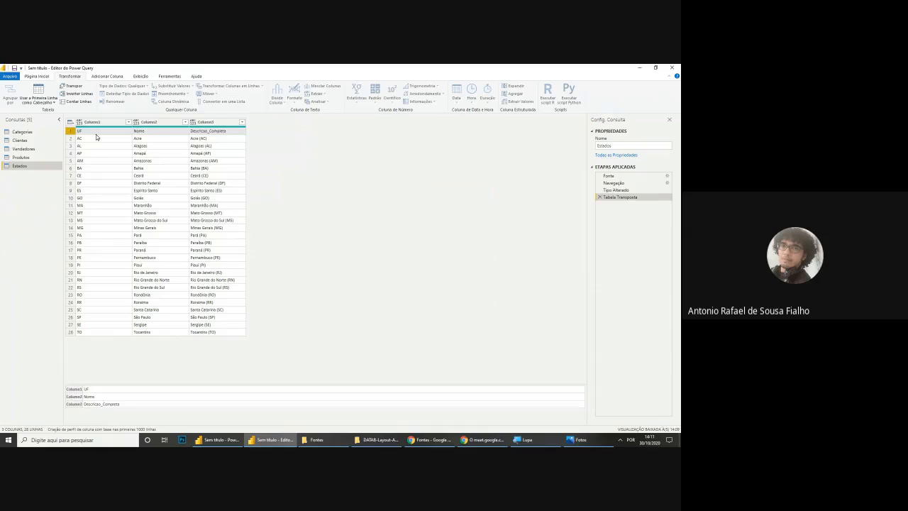
{"action": "left_click", "coordinate": [98, 132]}
{"action": "left_click", "coordinate": [148, 132]}
{"action": "left_click", "coordinate": [207, 132]}
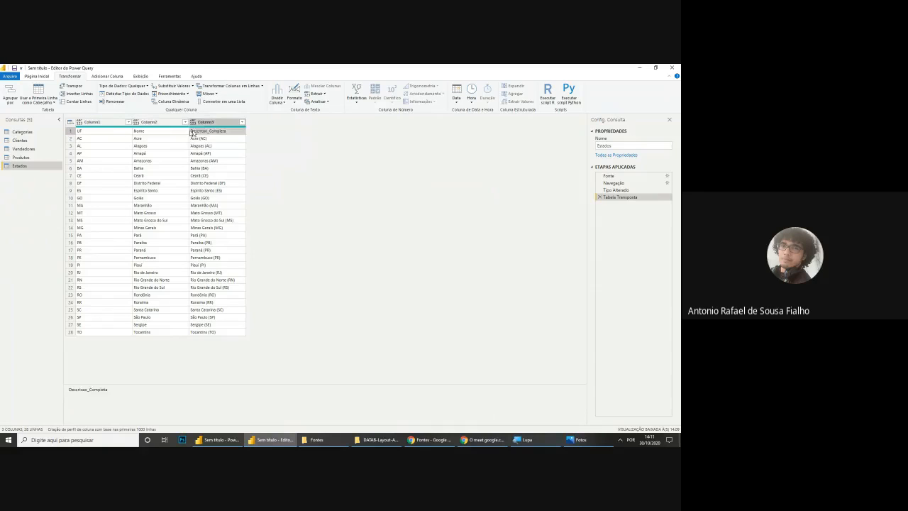
{"action": "left_click", "coordinate": [103, 133]}
{"action": "left_click", "coordinate": [140, 133]}
{"action": "left_click", "coordinate": [205, 133]}
{"action": "left_click", "coordinate": [95, 133]}
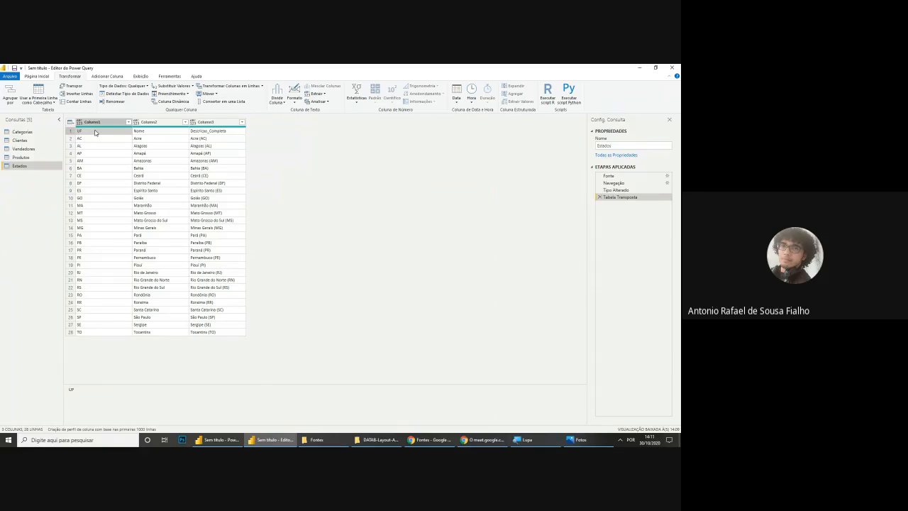
{"action": "left_click", "coordinate": [155, 133]}
{"action": "left_click", "coordinate": [209, 133]}
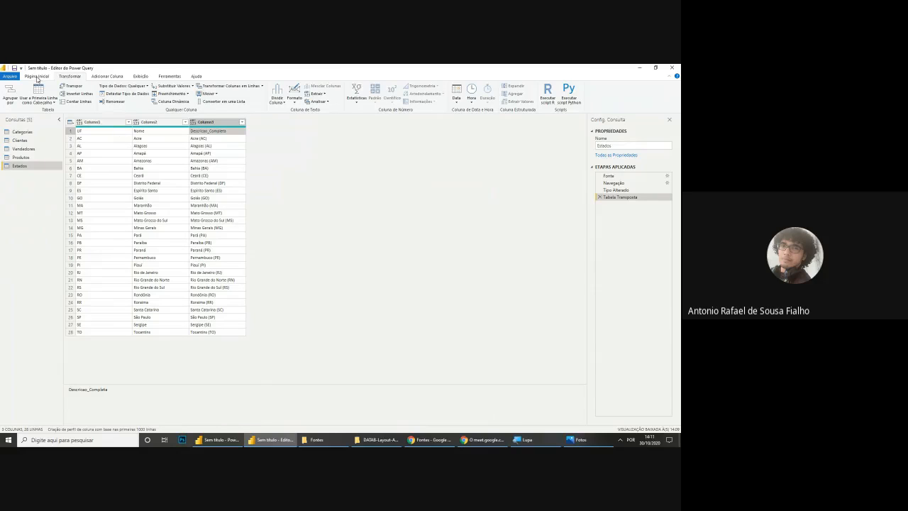
Step: Use the first row of the Estados table as the column headers
{"action": "left_click", "coordinate": [37, 77]}
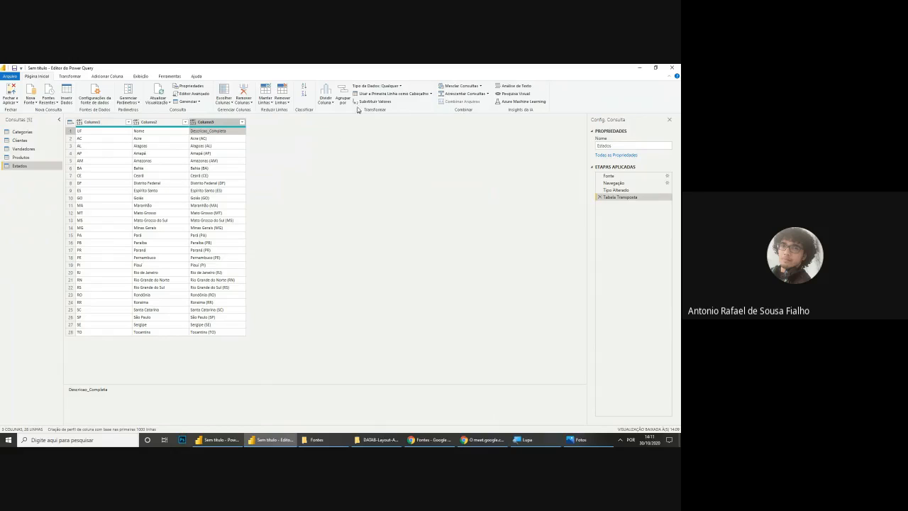
{"action": "left_click", "coordinate": [527, 439]}
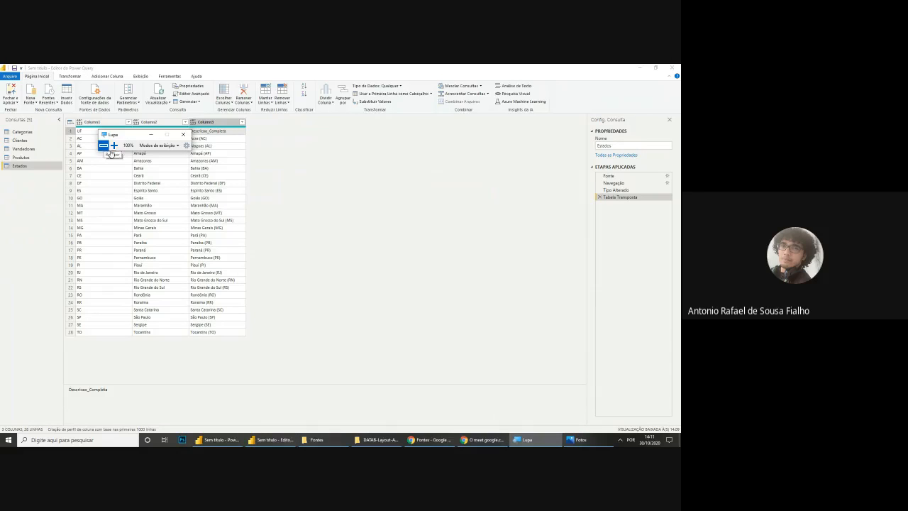
{"action": "left_click", "coordinate": [114, 144]}
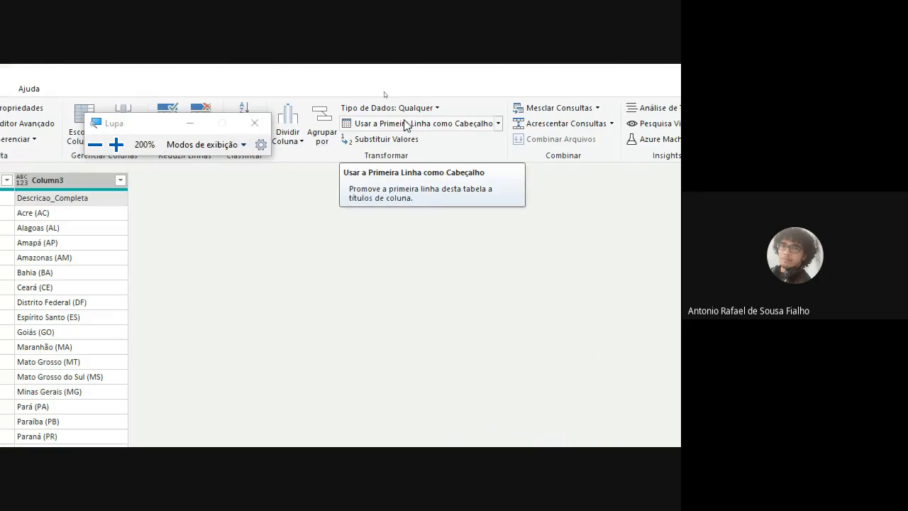
{"action": "left_click", "coordinate": [403, 124]}
{"action": "left_click", "coordinate": [95, 146]}
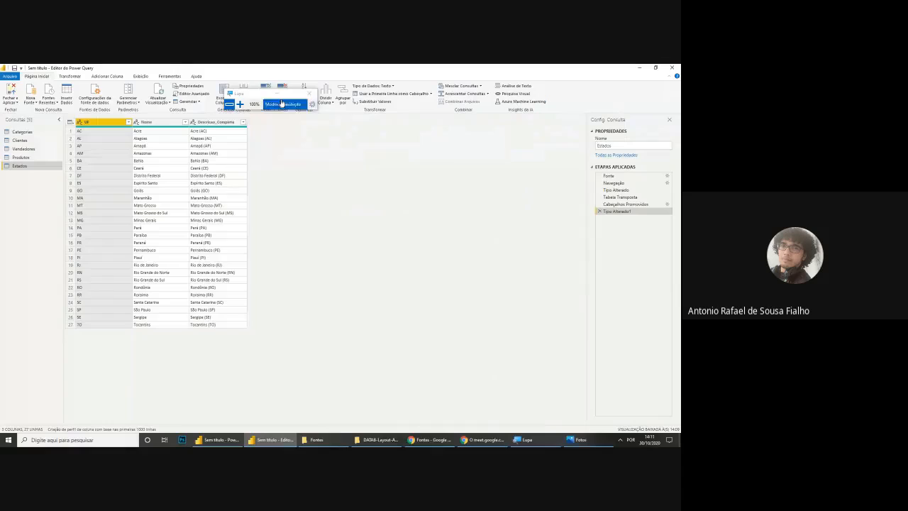
Step: Review the promoted column headers and rename the Nome column as Estado
{"action": "left_click", "coordinate": [103, 122]}
{"action": "left_click", "coordinate": [157, 122]}
{"action": "left_click", "coordinate": [210, 123]}
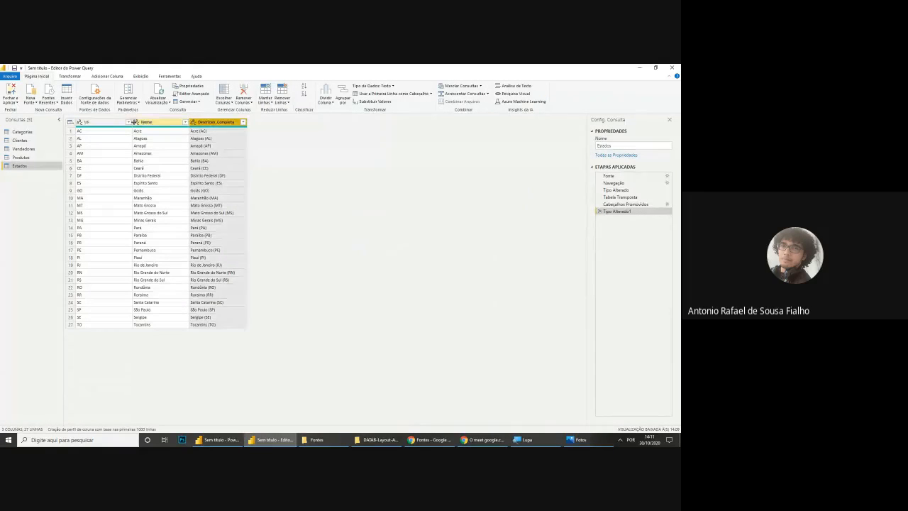
{"action": "left_click", "coordinate": [157, 122]}
{"action": "left_click", "coordinate": [104, 122]}
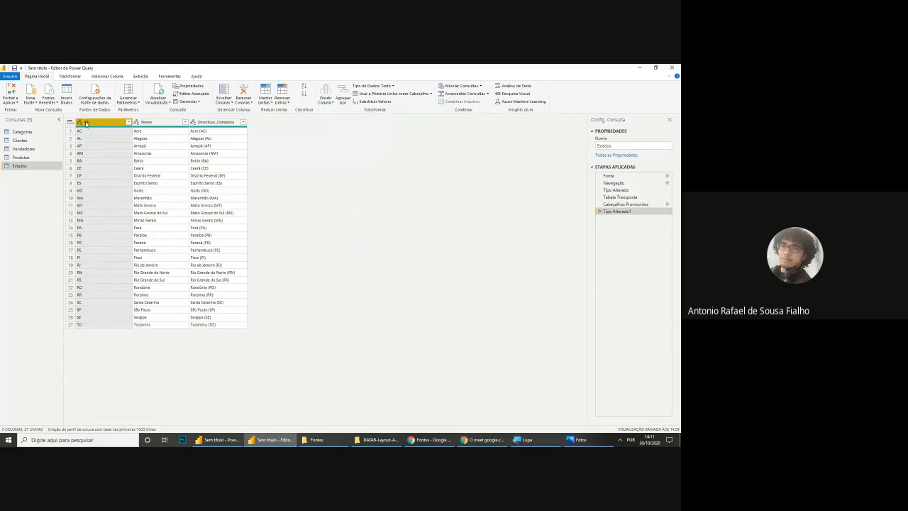
{"action": "left_click", "coordinate": [157, 122]}
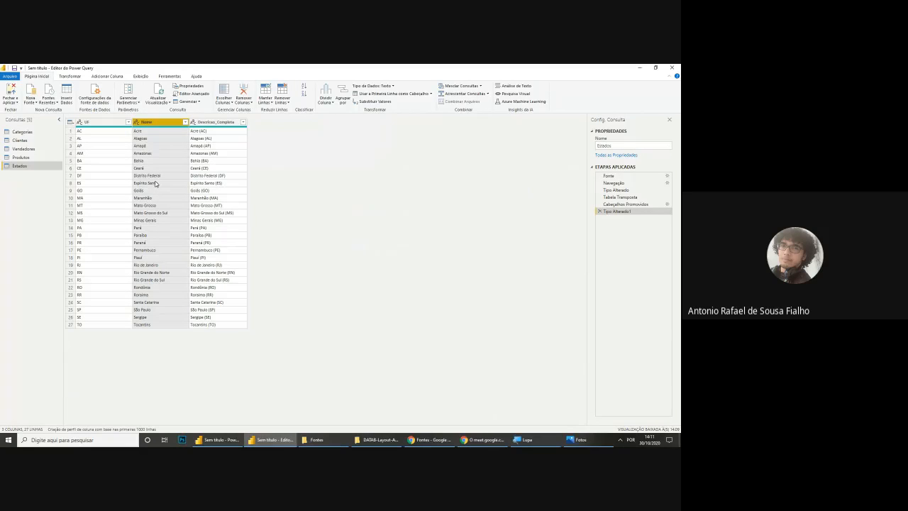
{"action": "double_click", "coordinate": [156, 123]}
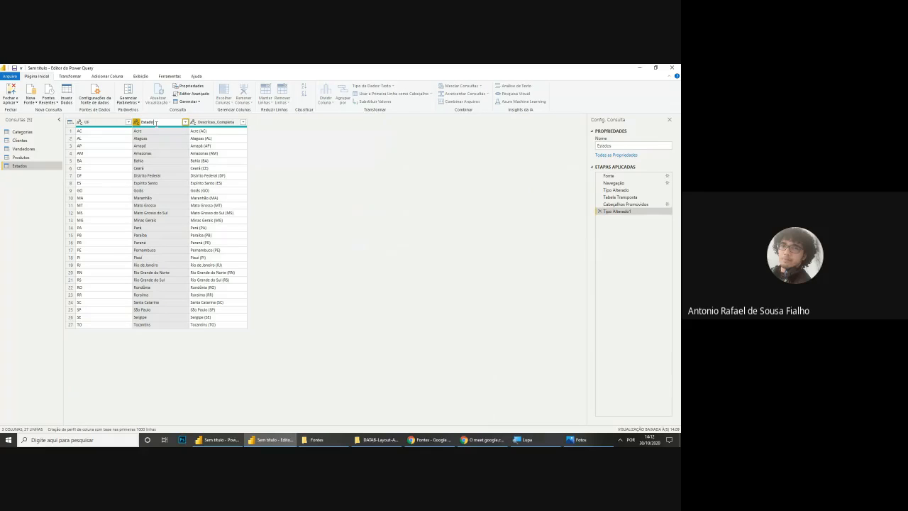
{"action": "key", "text": "Return"}
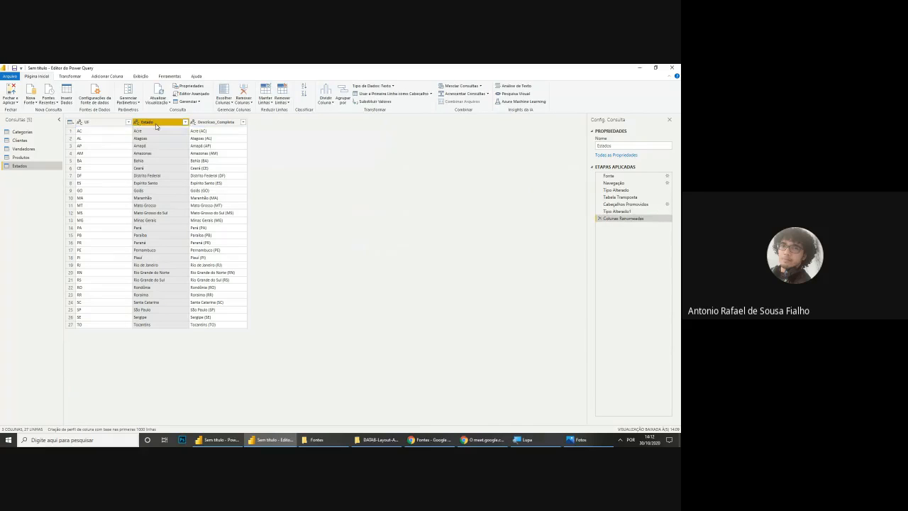
Step: Check the reference dashboard image in Fotos and return to the Estados query in the Power Query editor
{"action": "left_click", "coordinate": [223, 122]}
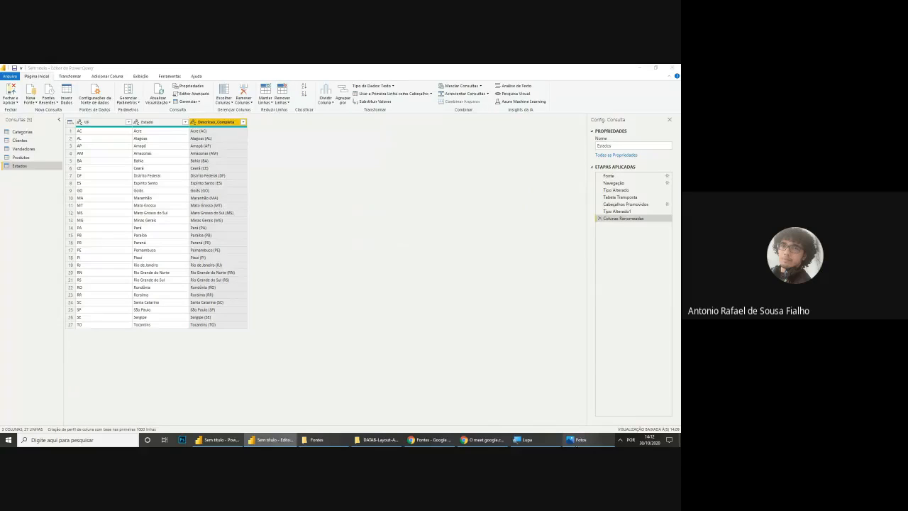
{"action": "left_click", "coordinate": [578, 440]}
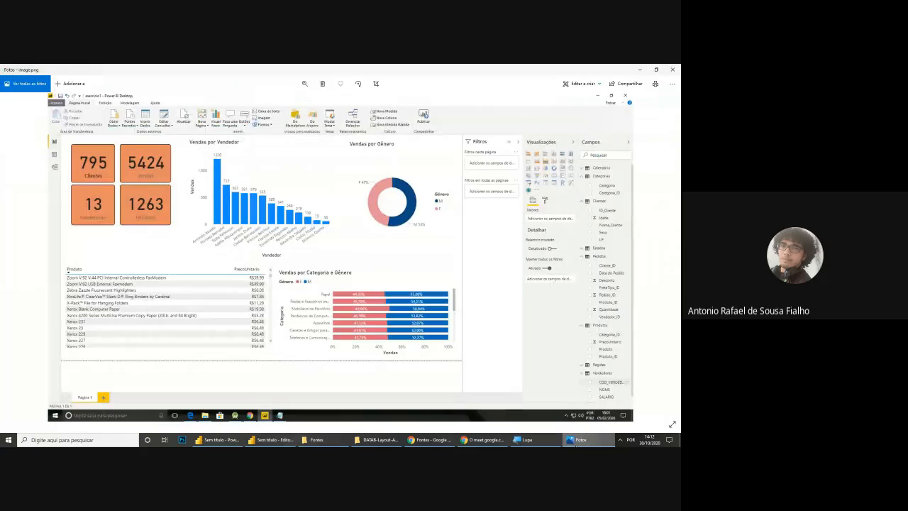
{"action": "left_click", "coordinate": [640, 69]}
{"action": "left_click", "coordinate": [213, 206]}
{"action": "left_click", "coordinate": [158, 184]}
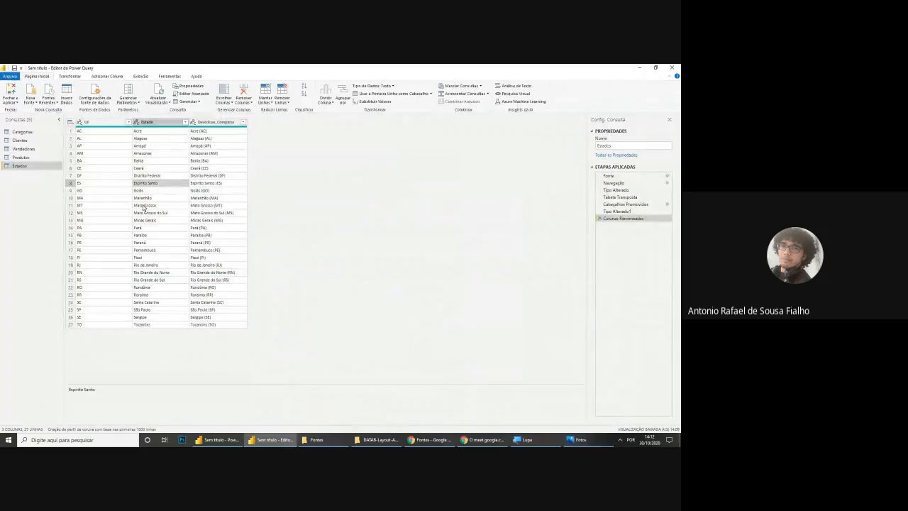
Step: Compare the UF column of the Estados query with the Estado column of the Clientes query
{"action": "left_click", "coordinate": [104, 146]}
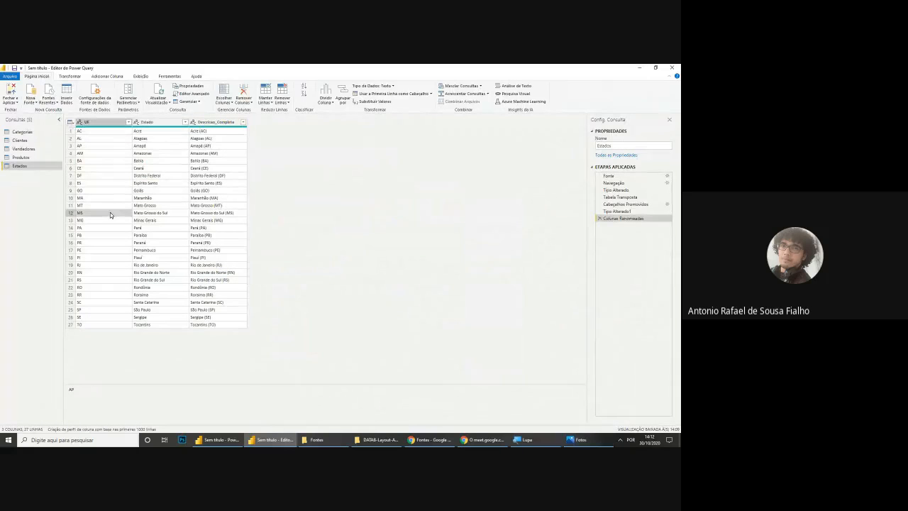
{"action": "left_click", "coordinate": [89, 122]}
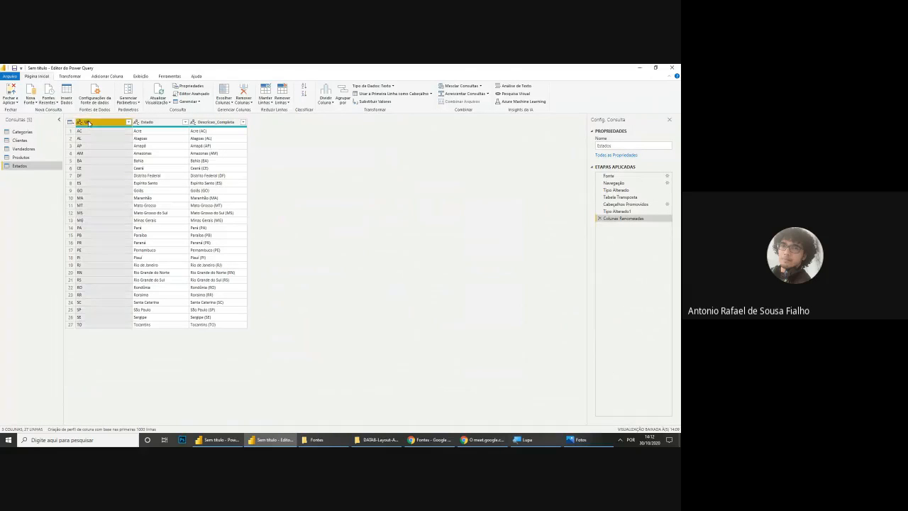
{"action": "left_click", "coordinate": [22, 132]}
{"action": "left_click", "coordinate": [21, 140]}
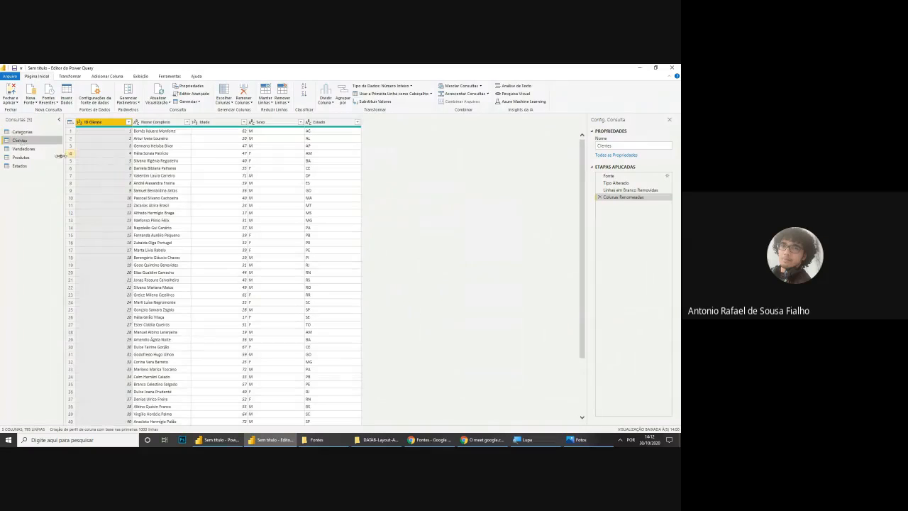
{"action": "left_click", "coordinate": [331, 168]}
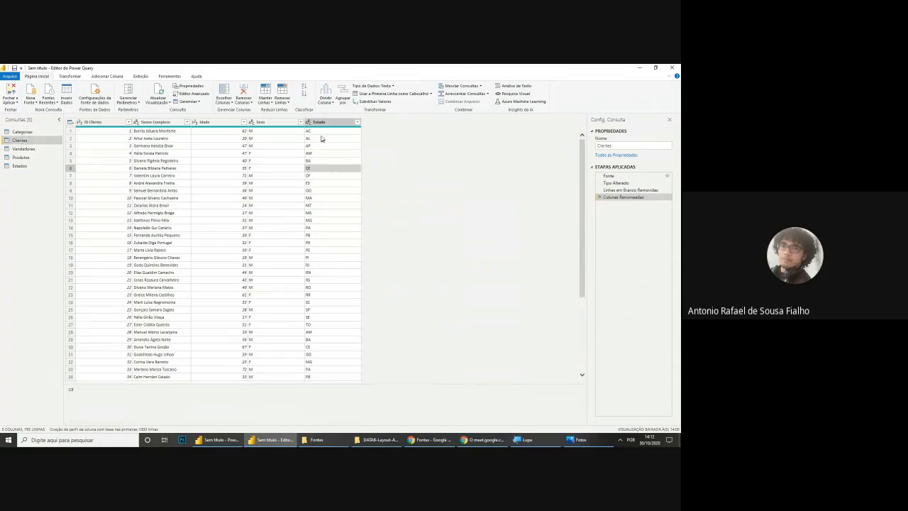
{"action": "left_click", "coordinate": [319, 176]}
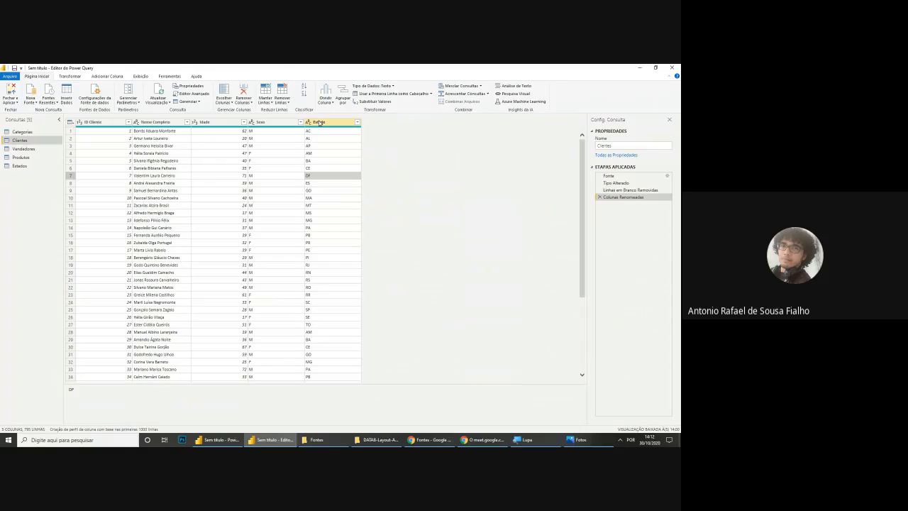
{"action": "left_click", "coordinate": [21, 165]}
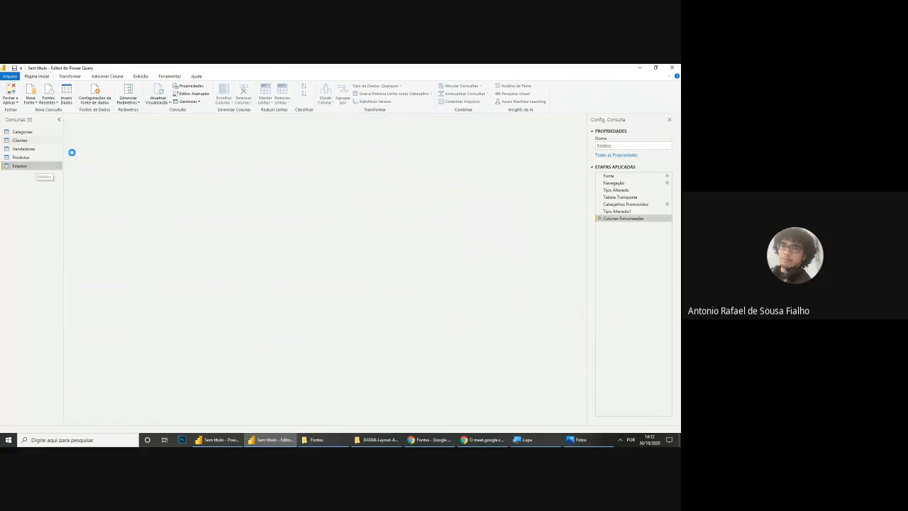
{"action": "left_click", "coordinate": [21, 141]}
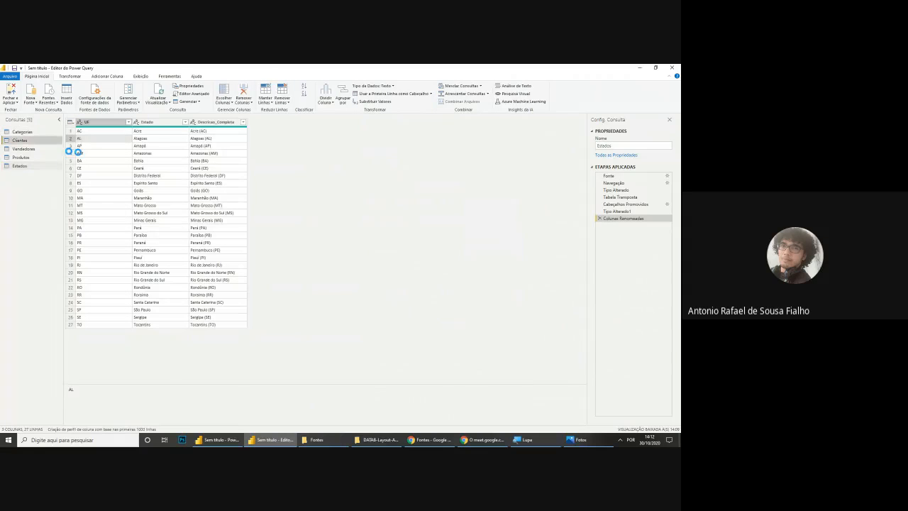
Step: Rename the Estado column of the Clientes query as UF
{"action": "left_click", "coordinate": [323, 168]}
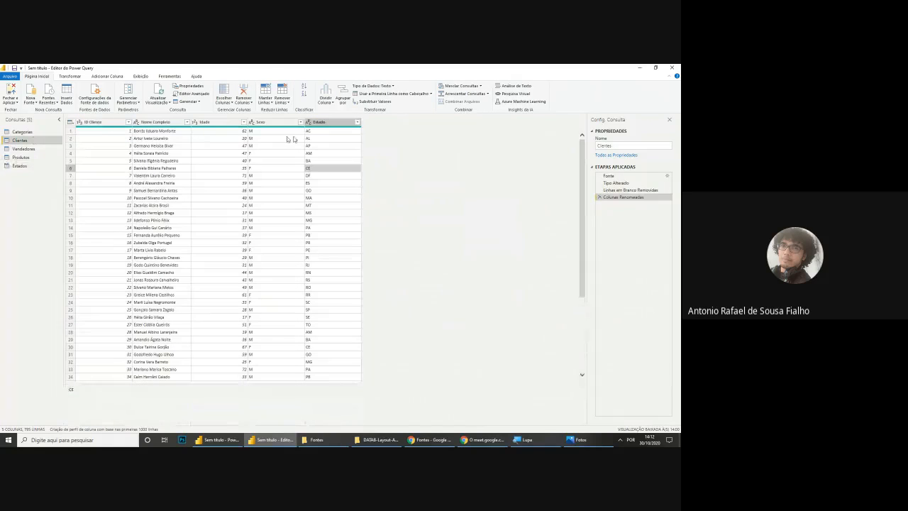
{"action": "double_click", "coordinate": [331, 122]}
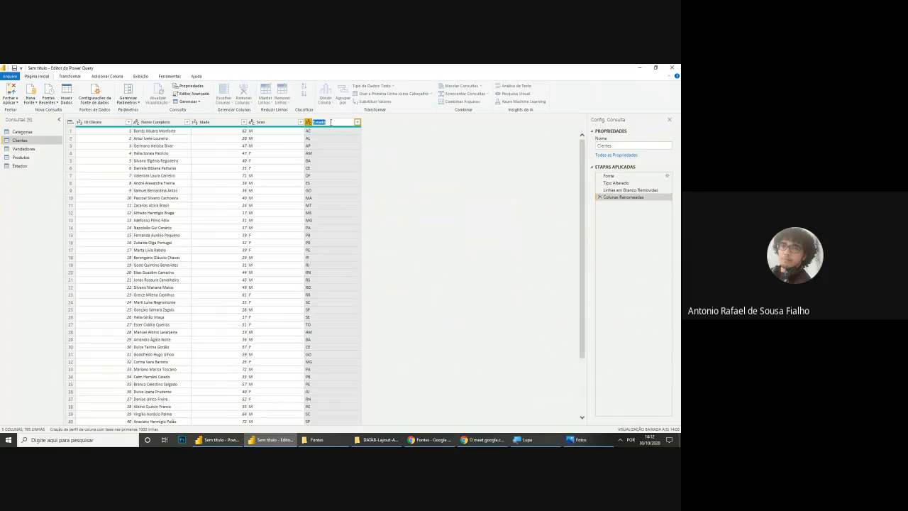
{"action": "type", "text": "UF"}
{"action": "key", "text": "Return"}
{"action": "left_click", "coordinate": [324, 177]}
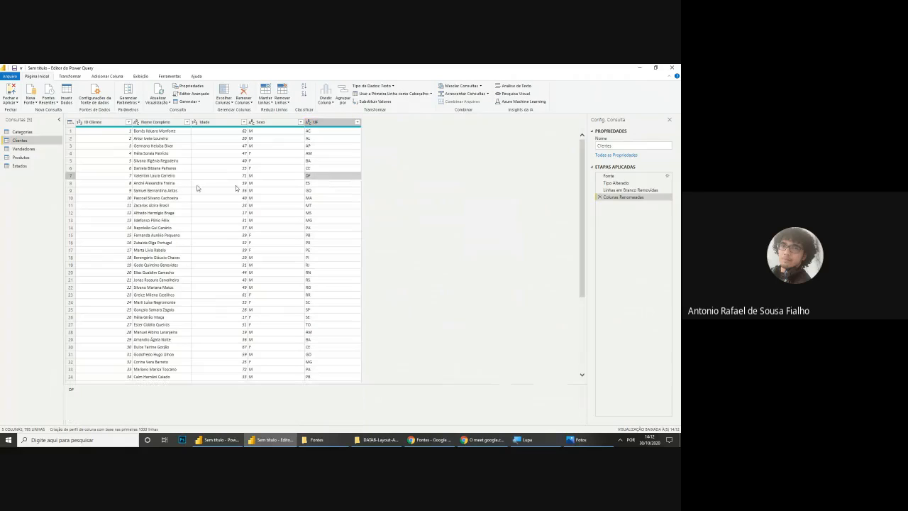
Step: Review the UF, Estado and Descricao_Completa columns of the Estados query and check the reference dashboard image in Fotos
{"action": "left_click", "coordinate": [22, 166]}
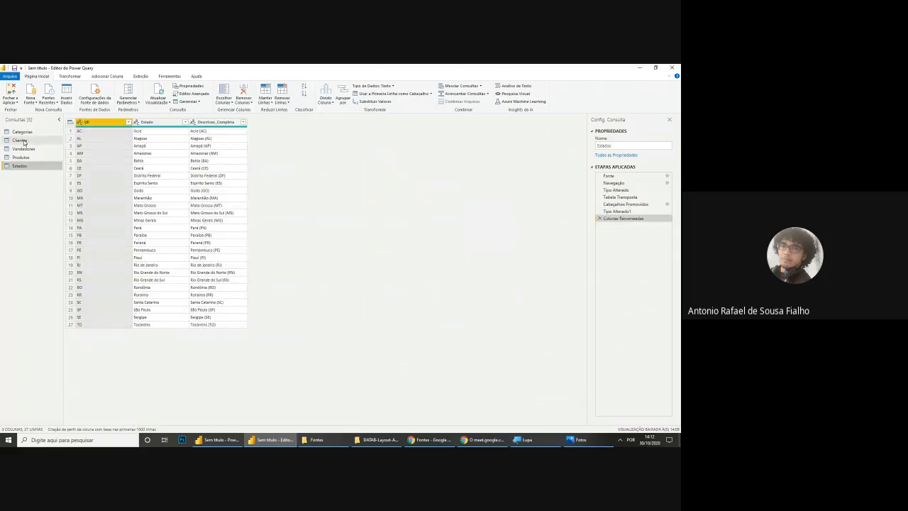
{"action": "left_click", "coordinate": [24, 141]}
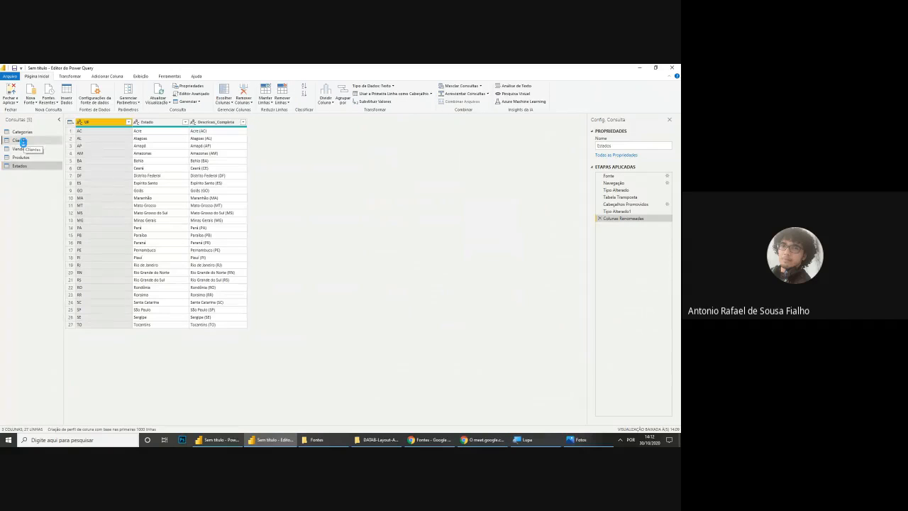
{"action": "left_click", "coordinate": [21, 166]}
{"action": "left_click", "coordinate": [176, 156]}
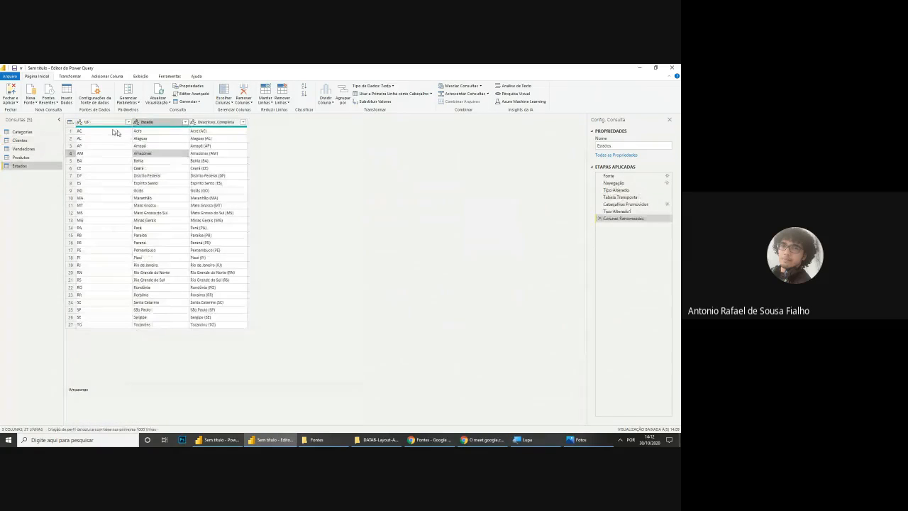
{"action": "left_click", "coordinate": [96, 123]}
{"action": "left_click", "coordinate": [150, 123]}
{"action": "left_click", "coordinate": [208, 123]}
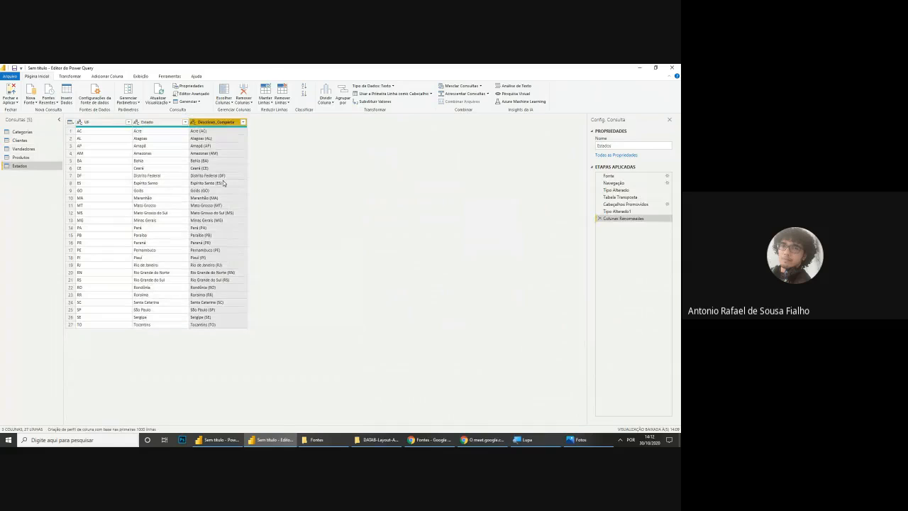
{"action": "left_click", "coordinate": [129, 161]}
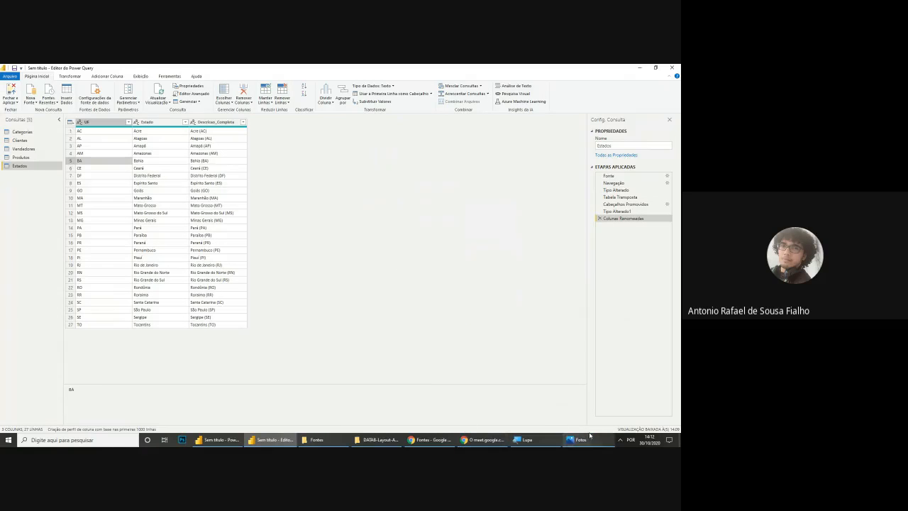
{"action": "left_click", "coordinate": [562, 444]}
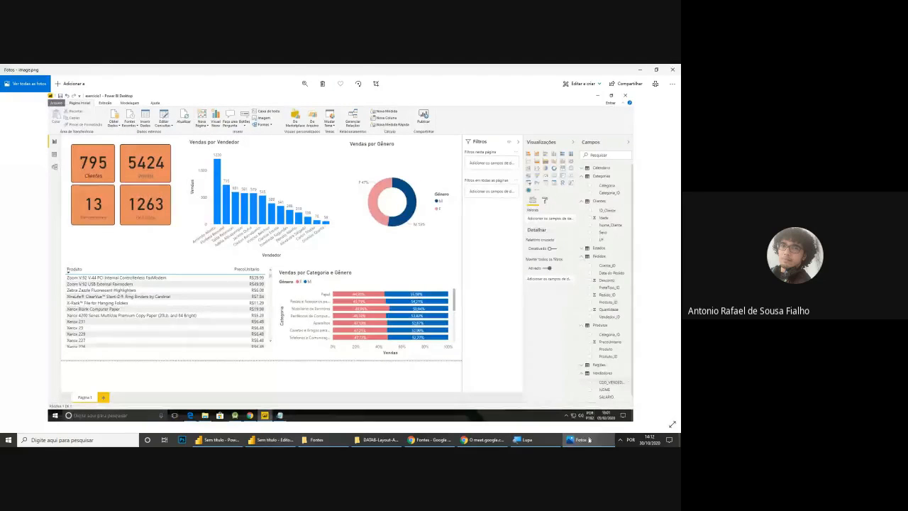
{"action": "left_click", "coordinate": [587, 441]}
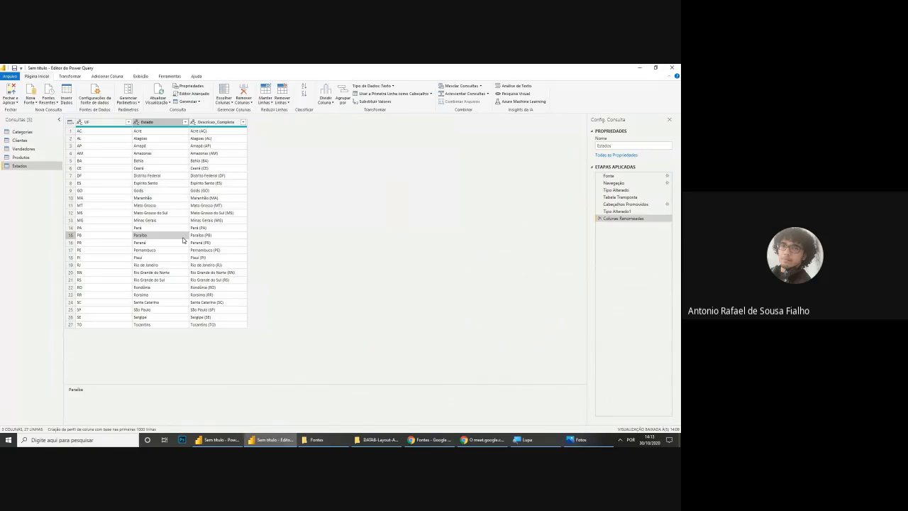
Step: Apply the query changes and import the Pedidos table from the Pedidos Excel workbook into the Power Query editor
{"action": "left_click", "coordinate": [12, 93]}
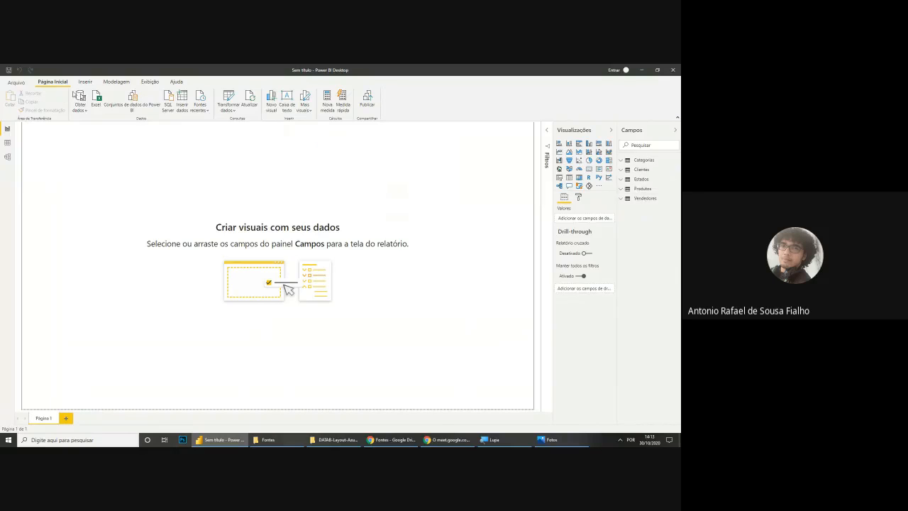
{"action": "left_click", "coordinate": [98, 100]}
{"action": "left_click", "coordinate": [158, 156]}
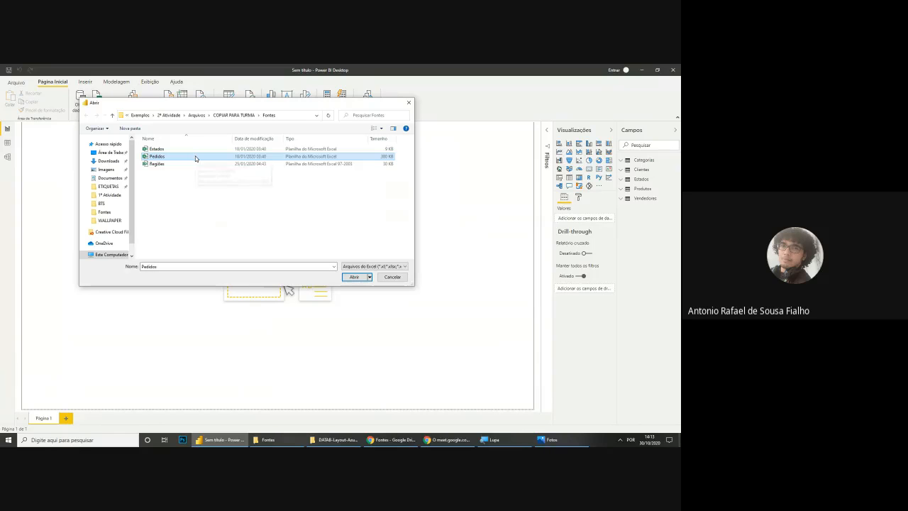
{"action": "left_click", "coordinate": [359, 279]}
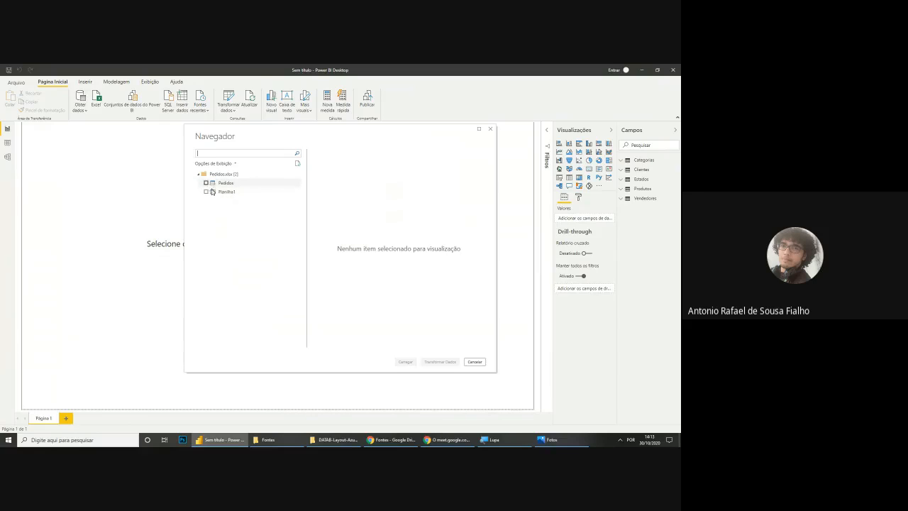
{"action": "left_click", "coordinate": [206, 183]}
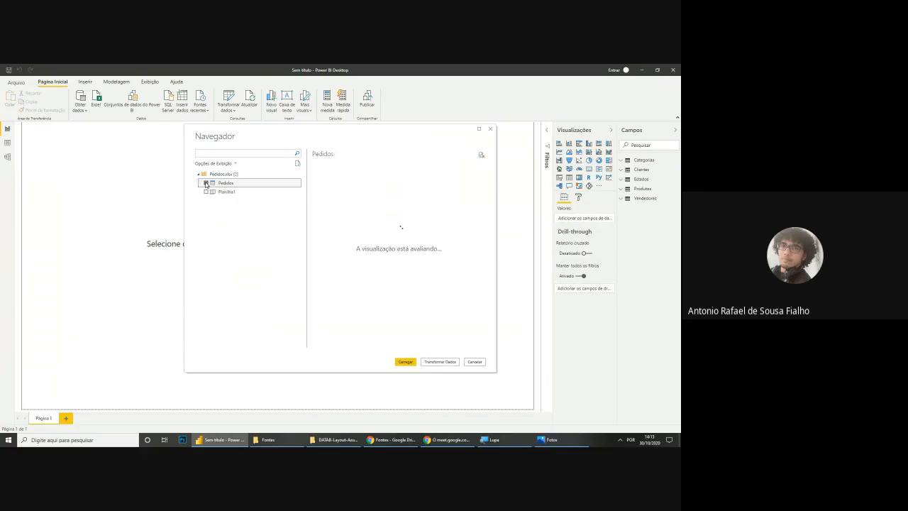
{"action": "left_click", "coordinate": [439, 361]}
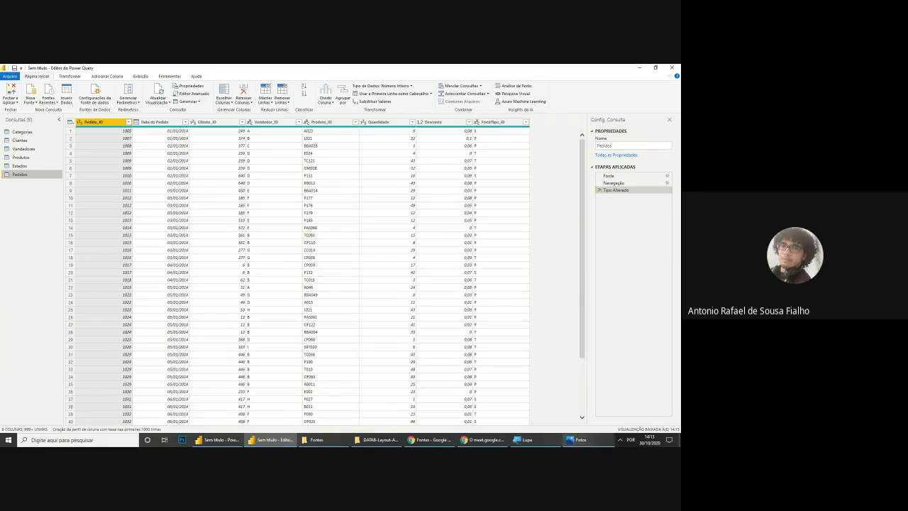
Step: Compare the Pedidos fields in the reference dashboard image in Fotos with the columns of the imported Pedidos query
{"action": "left_click", "coordinate": [576, 440]}
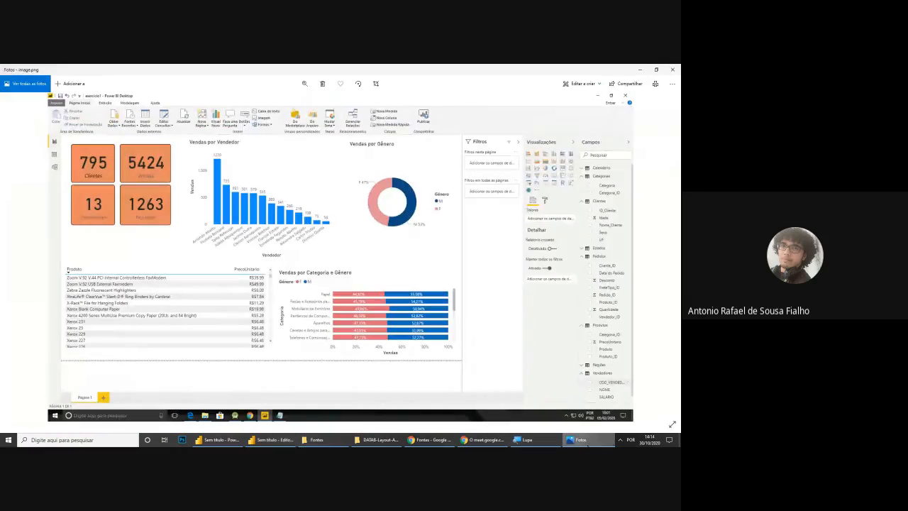
{"action": "left_click", "coordinate": [581, 440]}
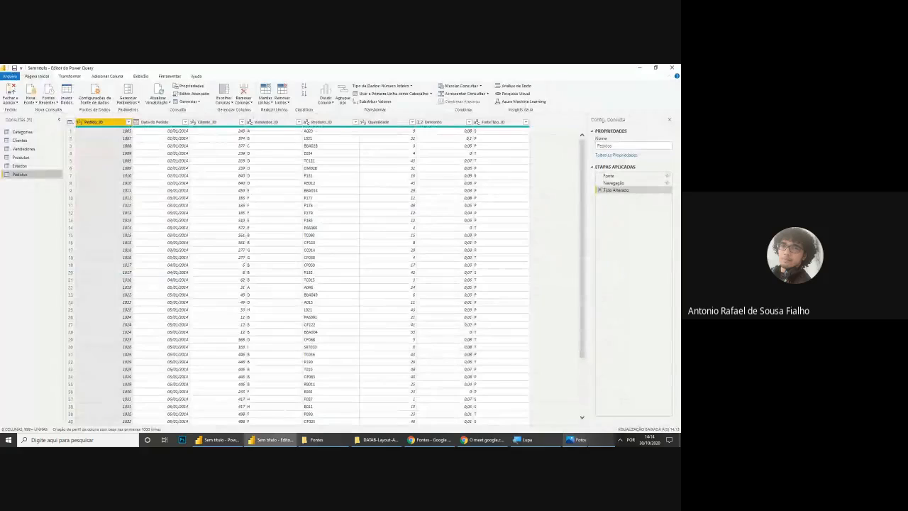
{"action": "left_click", "coordinate": [581, 440]}
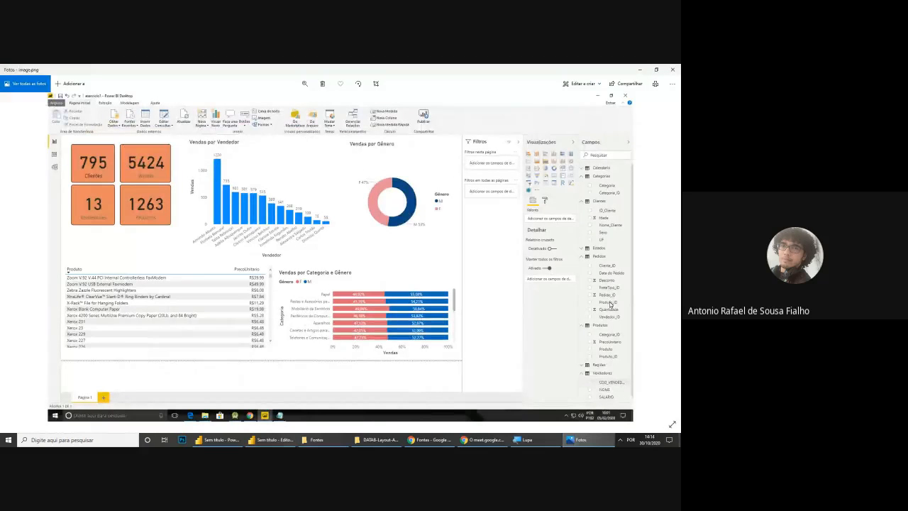
{"action": "left_click", "coordinate": [581, 439]}
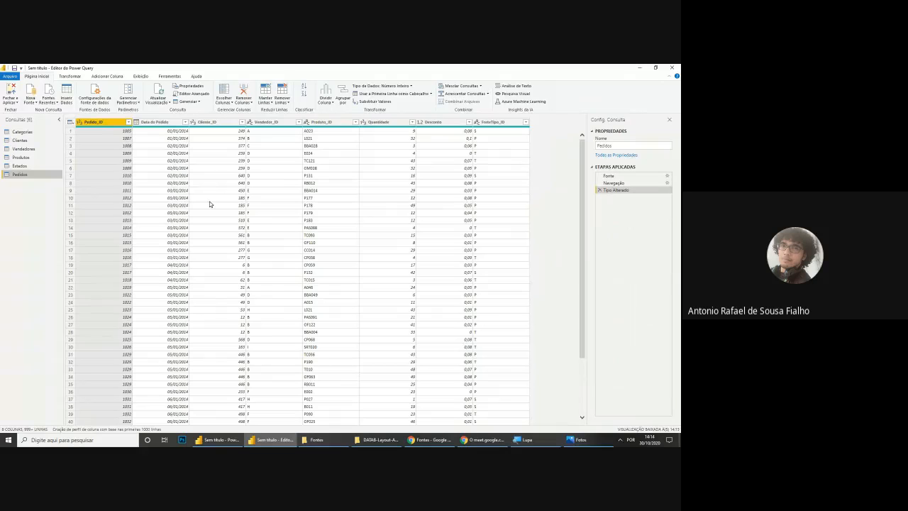
Step: Compare the Produto_ID column of the Pedidos query with the matching column of the Produtos query
{"action": "left_click", "coordinate": [336, 123]}
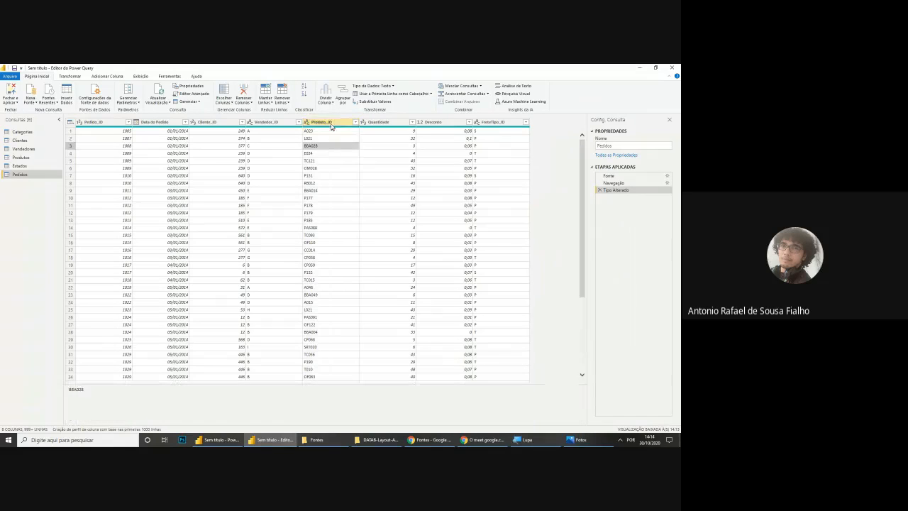
{"action": "left_click", "coordinate": [326, 131]}
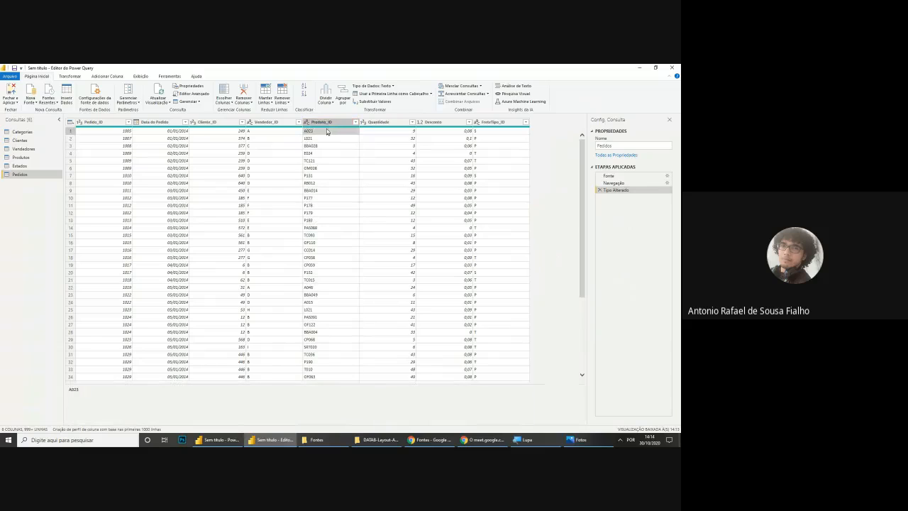
{"action": "left_click", "coordinate": [16, 158]}
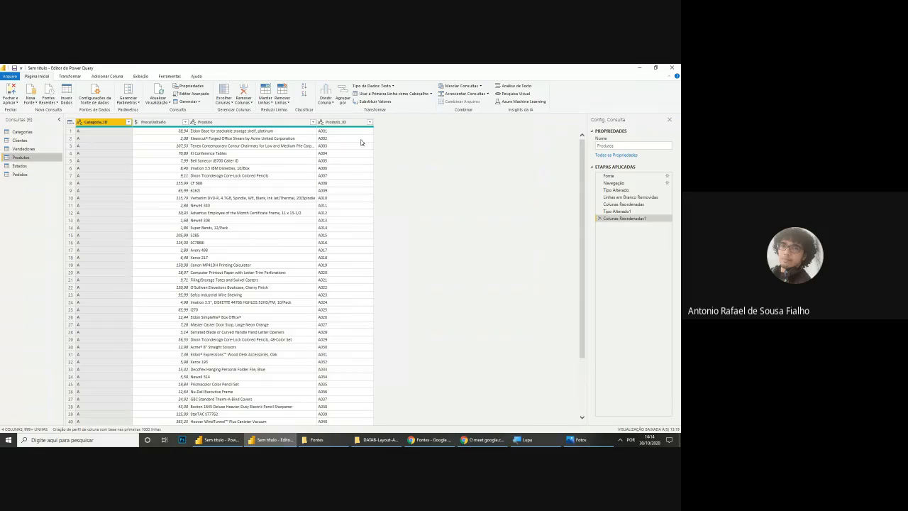
{"action": "left_click", "coordinate": [354, 122]}
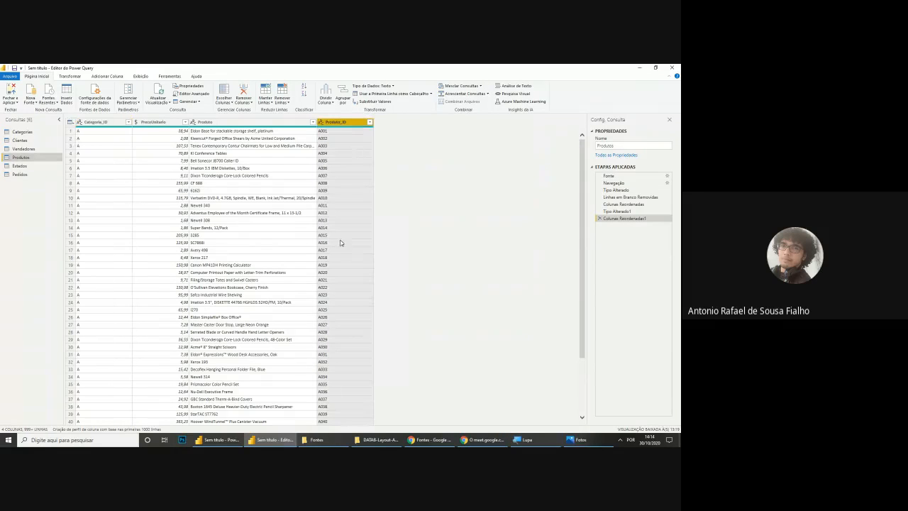
{"action": "left_click", "coordinate": [19, 177]}
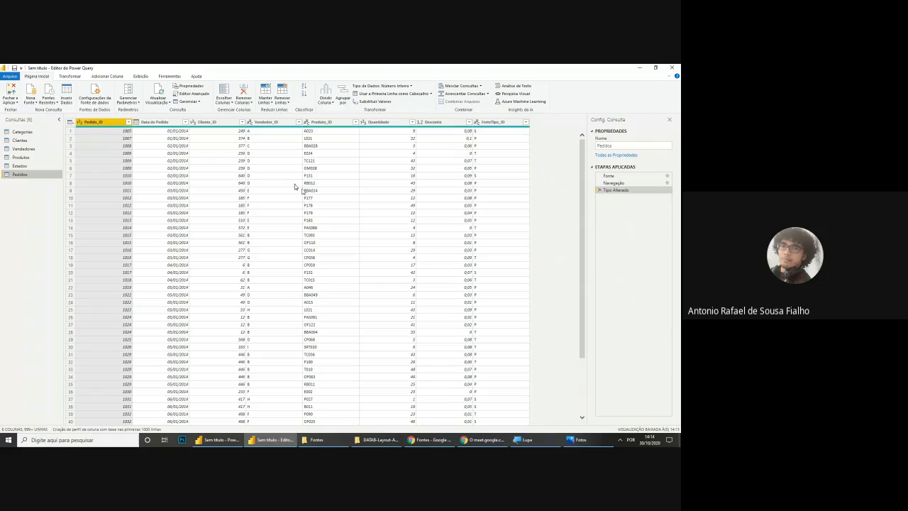
Step: Examine the Vendedor_ID column of the Pedidos query and the columns of the Vendedores query for the matching key
{"action": "left_click", "coordinate": [267, 122]}
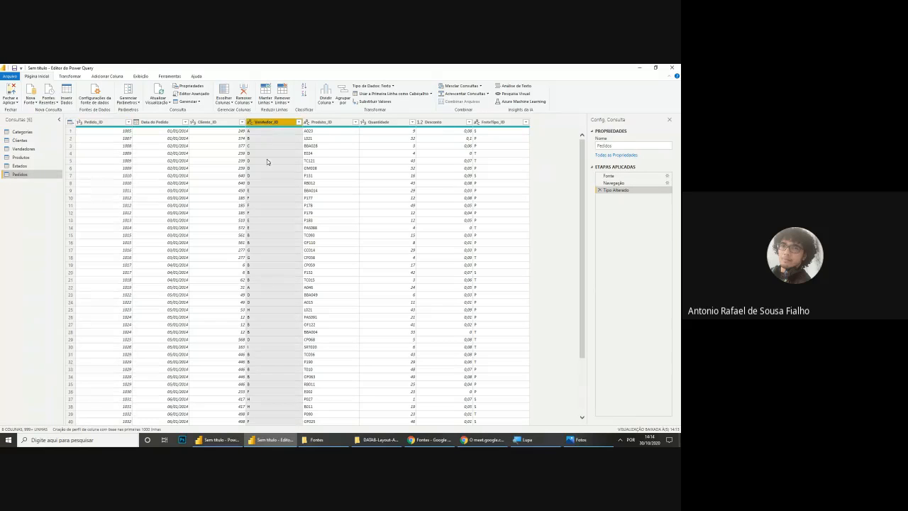
{"action": "left_click", "coordinate": [22, 150]}
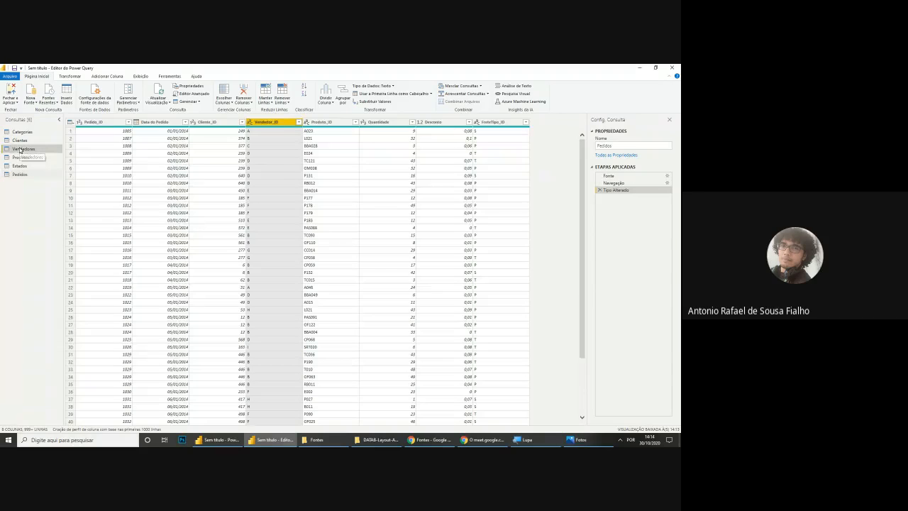
{"action": "left_click", "coordinate": [197, 184]}
{"action": "left_click", "coordinate": [260, 158]}
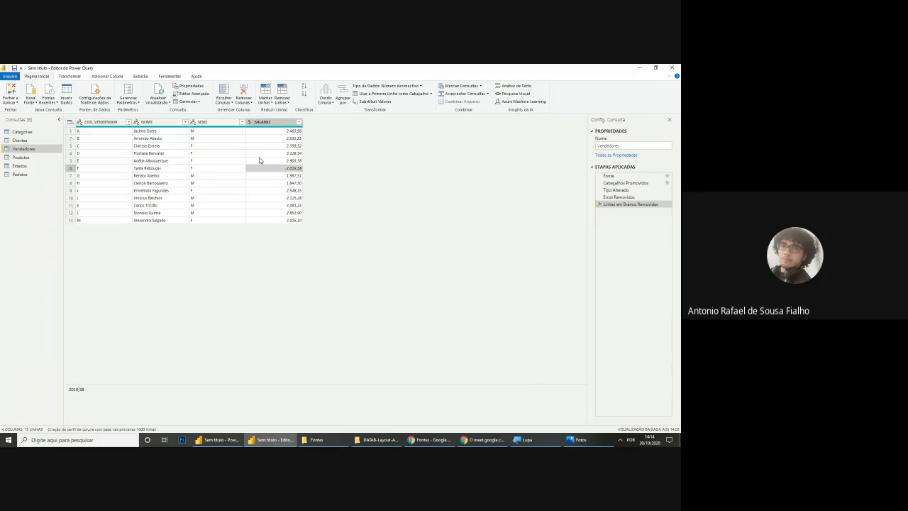
{"action": "left_click", "coordinate": [139, 147]}
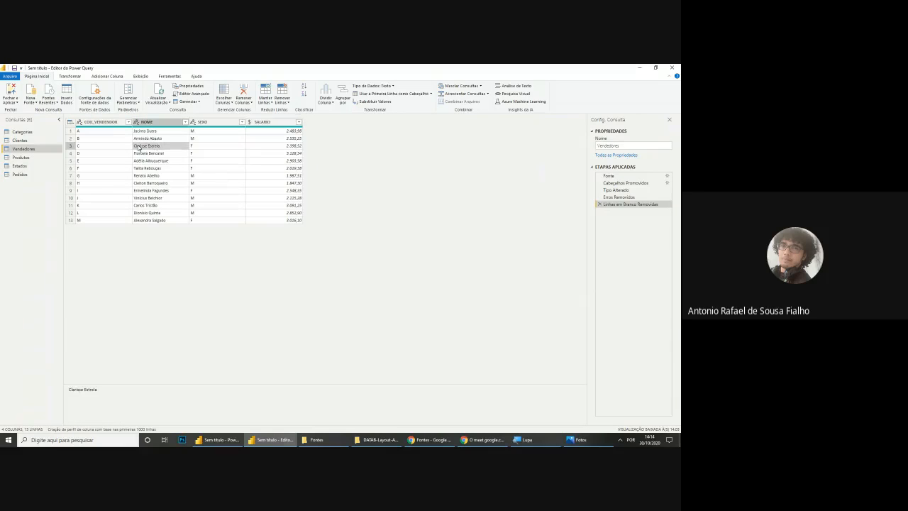
Step: Compare the distinct Vendedor_ID values of the Pedidos query with the COD_VENDEDOR values of the Vendedores query
{"action": "left_click", "coordinate": [22, 175]}
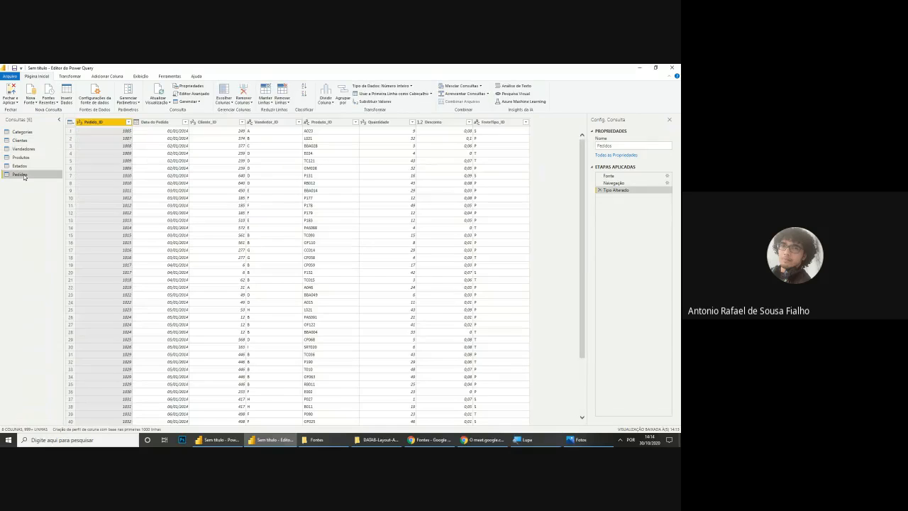
{"action": "left_click", "coordinate": [43, 148]}
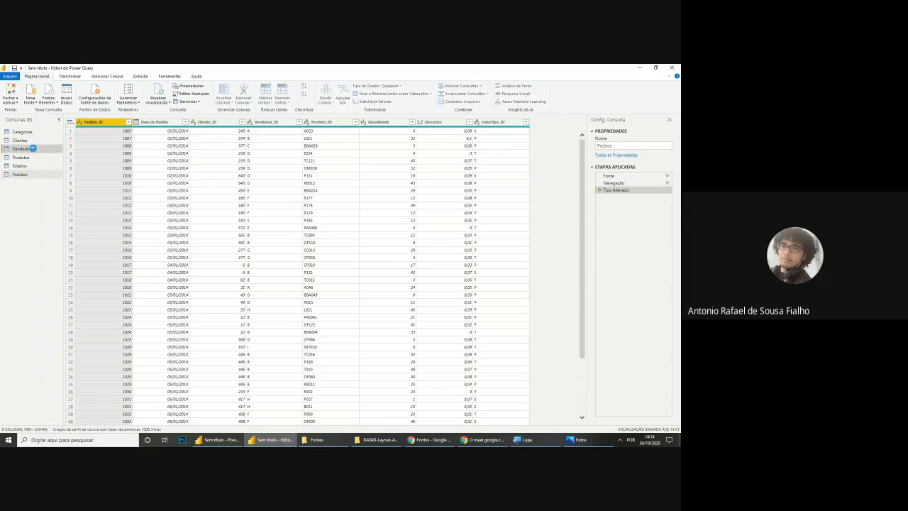
{"action": "left_click", "coordinate": [38, 177]}
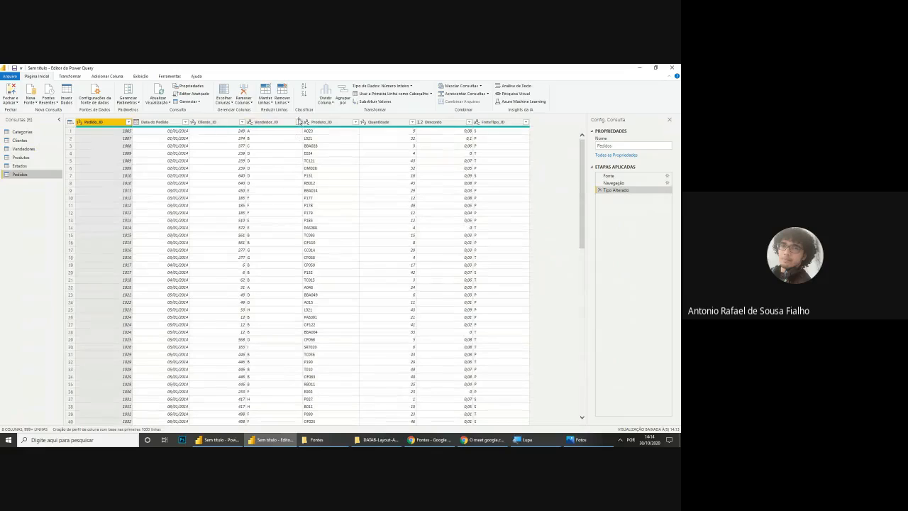
{"action": "left_click", "coordinate": [269, 122]}
{"action": "left_click", "coordinate": [298, 122]}
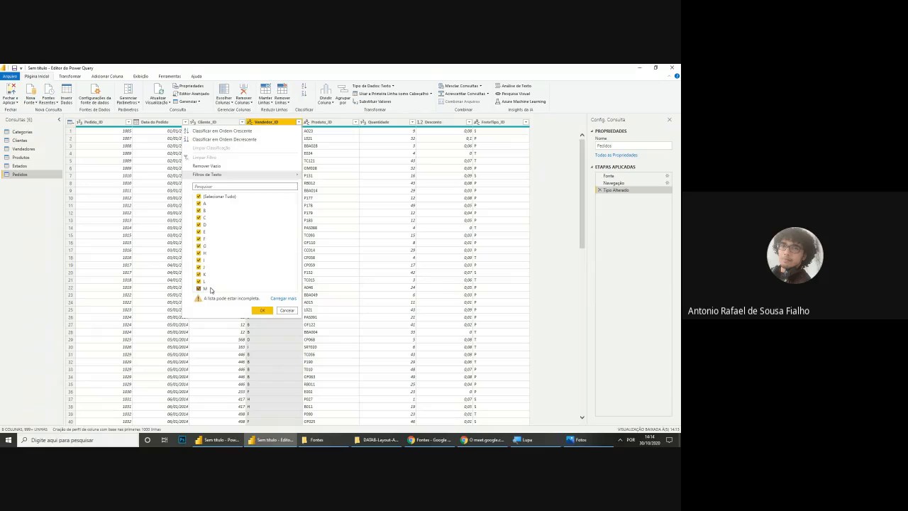
{"action": "left_click", "coordinate": [353, 252]}
{"action": "left_click", "coordinate": [24, 149]}
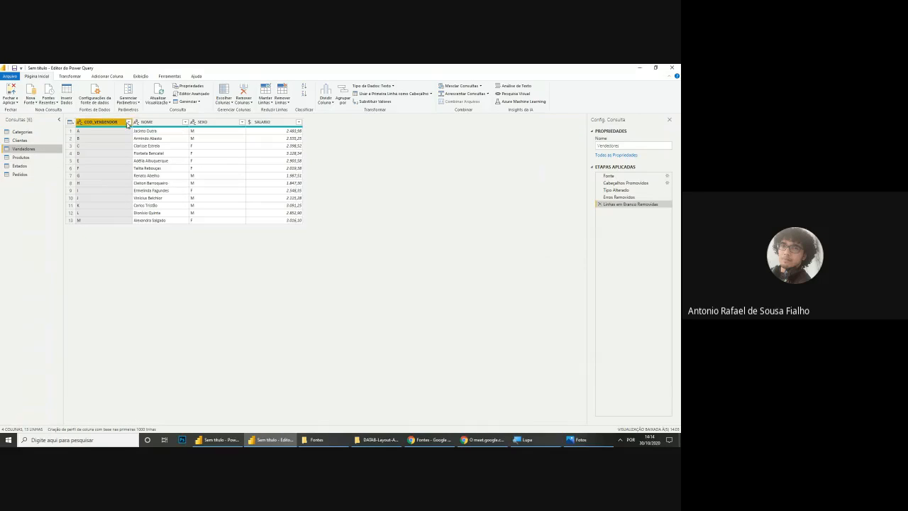
{"action": "left_click", "coordinate": [128, 123]}
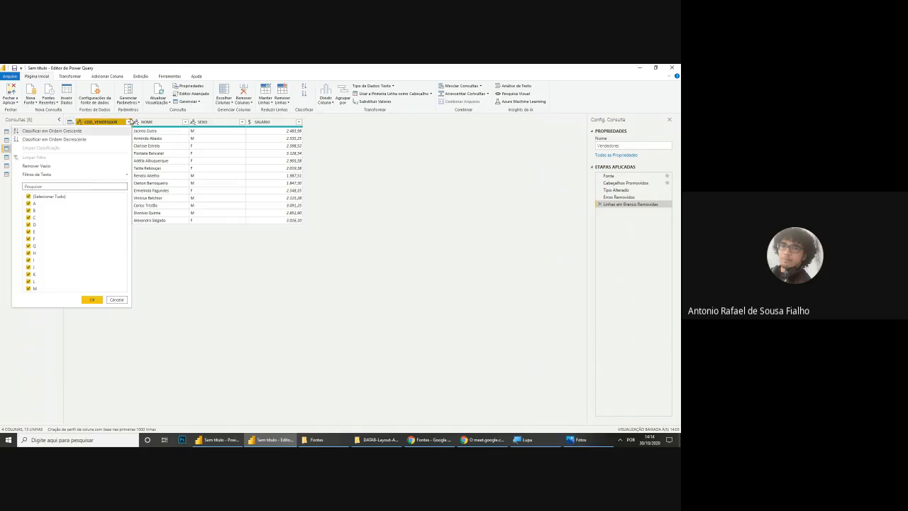
{"action": "left_click", "coordinate": [129, 121]}
{"action": "left_click", "coordinate": [112, 129]}
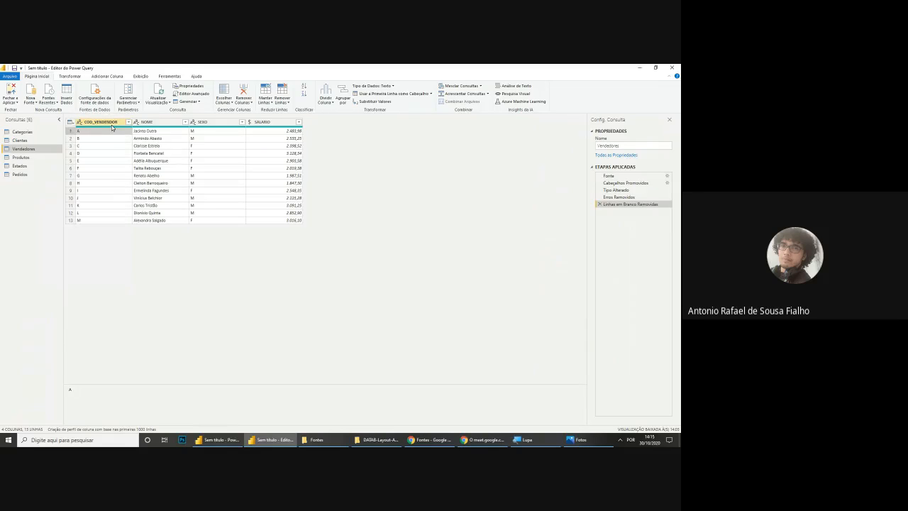
Step: Rename the COD_VENDEDOR column of the Vendedores query to Vendedor_ID, matching the key name used in Pedidos
{"action": "left_click", "coordinate": [41, 174]}
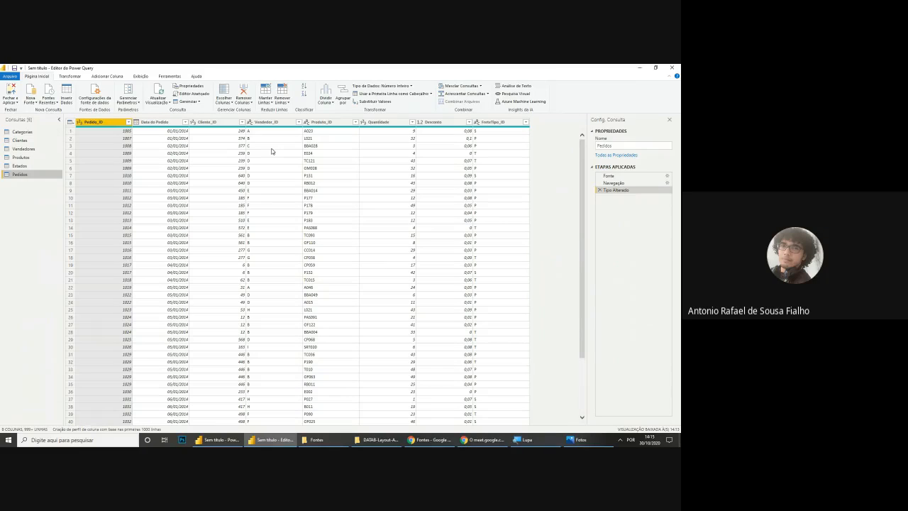
{"action": "left_click", "coordinate": [268, 122]}
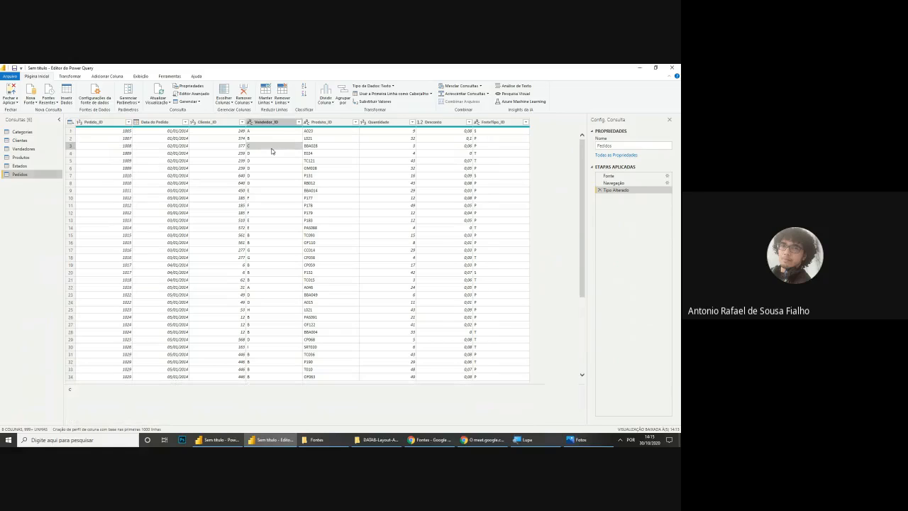
{"action": "left_click", "coordinate": [280, 161]}
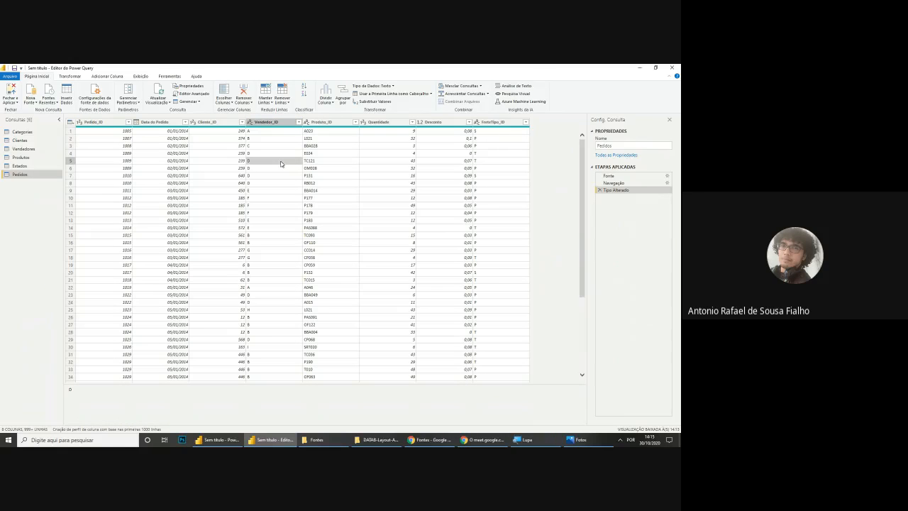
{"action": "left_click", "coordinate": [24, 149]}
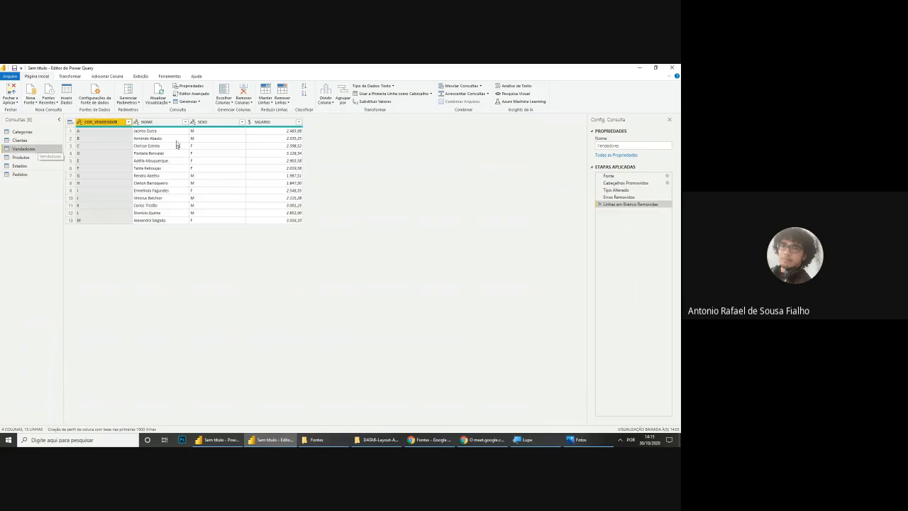
{"action": "double_click", "coordinate": [101, 123]}
{"action": "type", "text": "Vendedor_ID"}
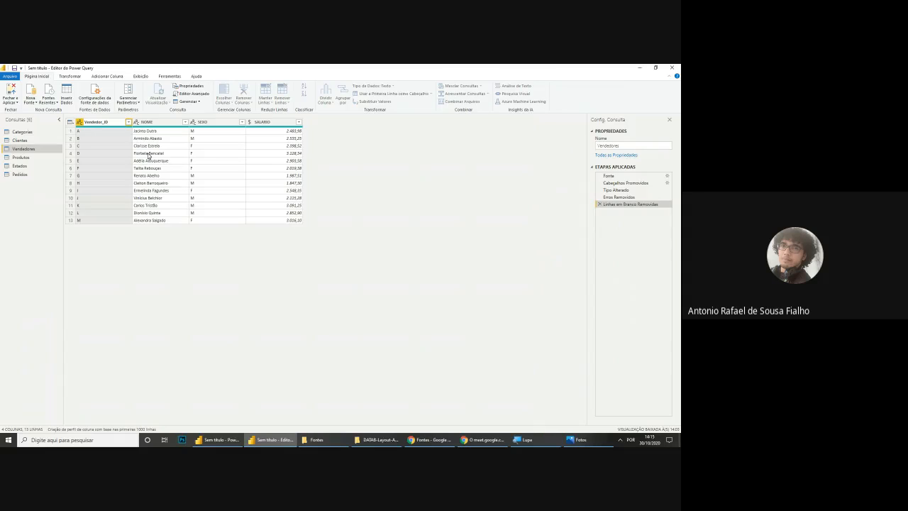
{"action": "key", "text": "Return"}
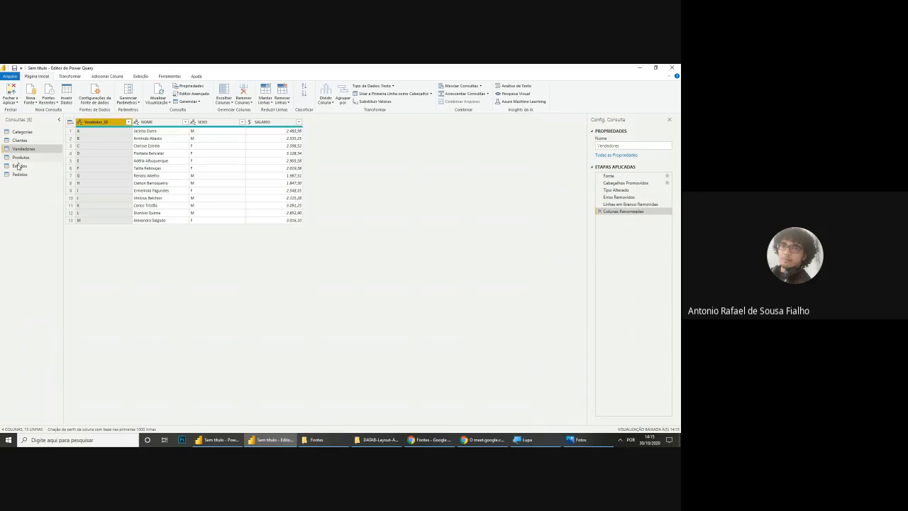
Step: Check Produto_ID in Pedidos against Produtos, and compare the ID Cliente values of Clientes with the Cliente_ID values of Pedidos
{"action": "left_click", "coordinate": [53, 174]}
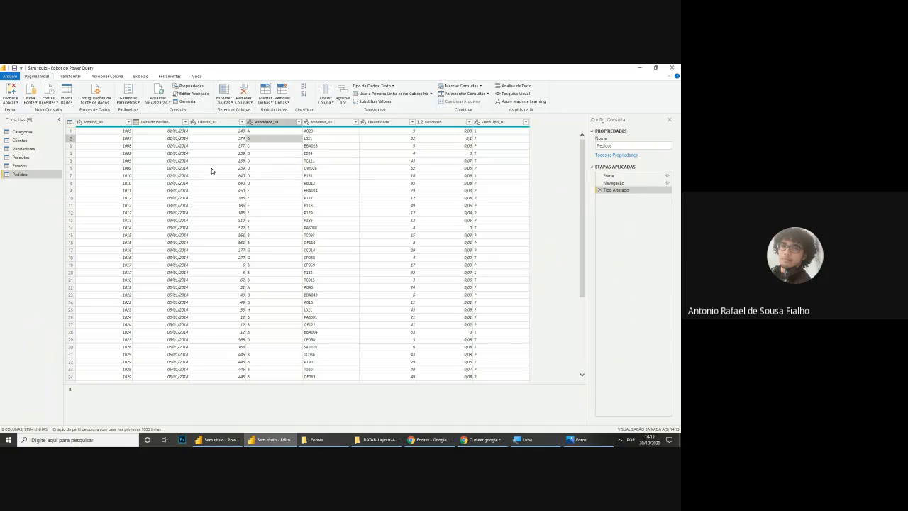
{"action": "left_click", "coordinate": [324, 139]}
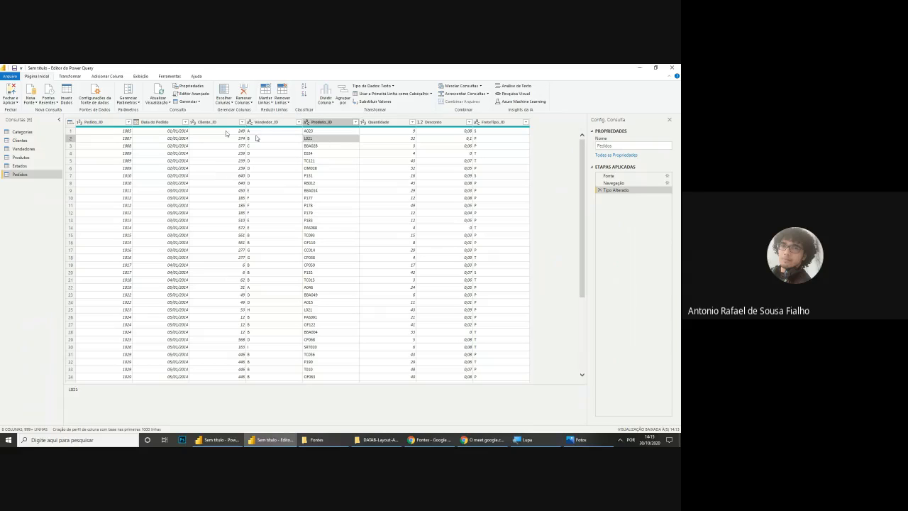
{"action": "left_click", "coordinate": [28, 158]}
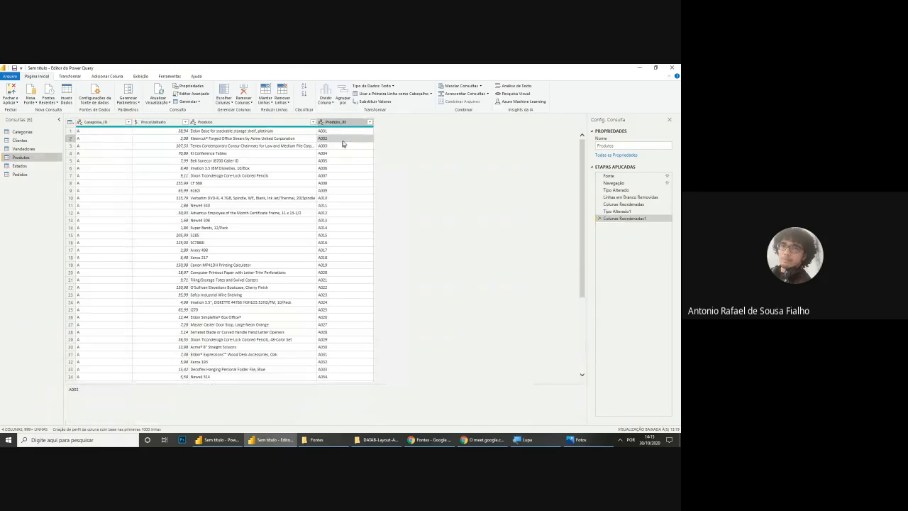
{"action": "left_click", "coordinate": [29, 175]}
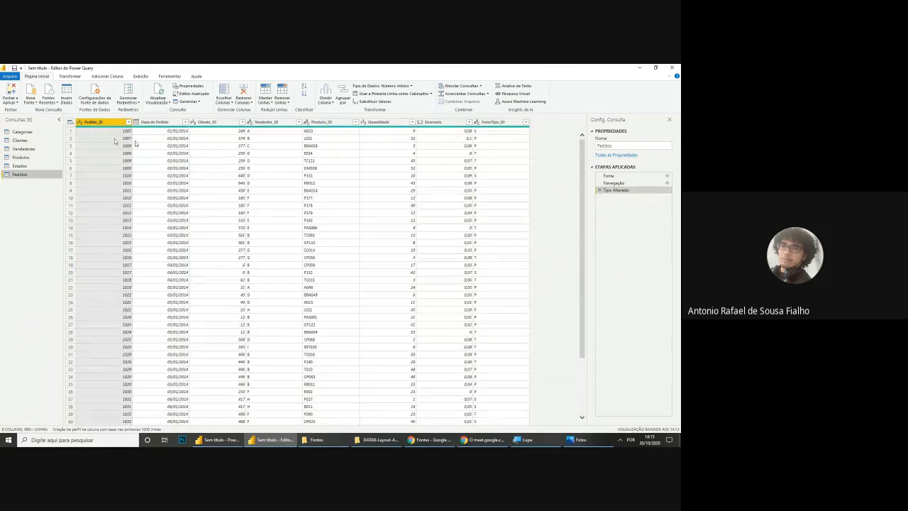
{"action": "left_click", "coordinate": [16, 141]}
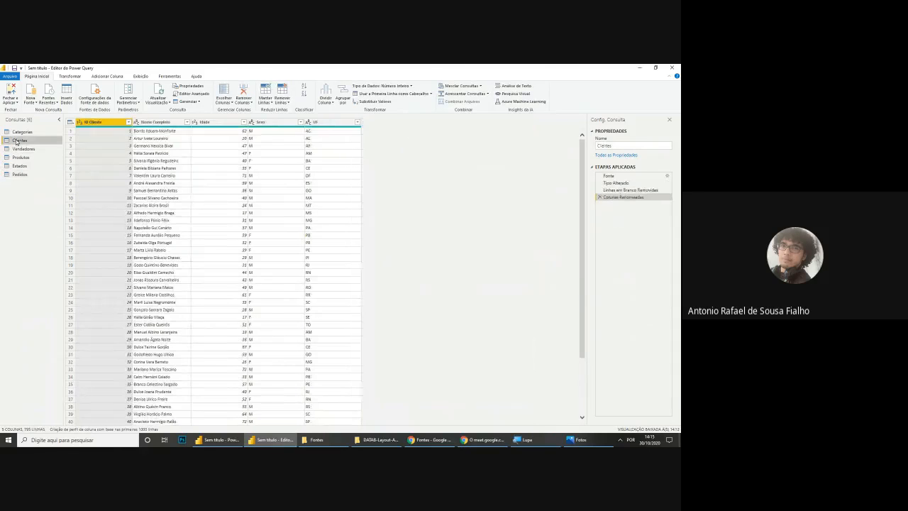
{"action": "left_click", "coordinate": [100, 146]}
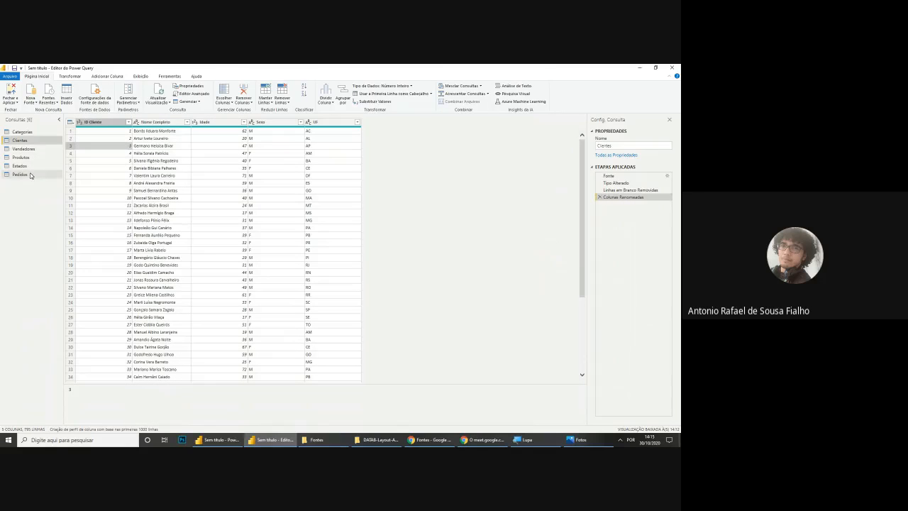
{"action": "left_click", "coordinate": [128, 122]}
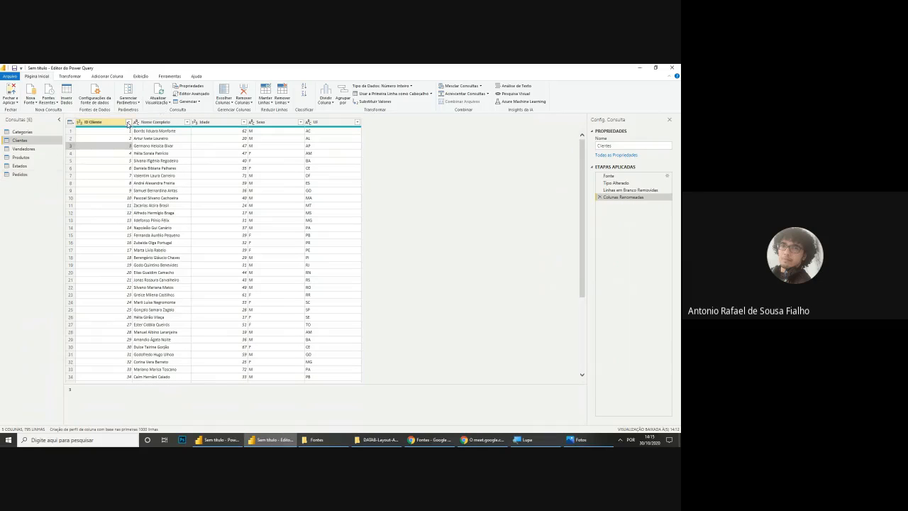
{"action": "left_click_drag", "start_coordinate": [124, 207], "coordinate": [124, 305]}
{"action": "left_click", "coordinate": [178, 294]}
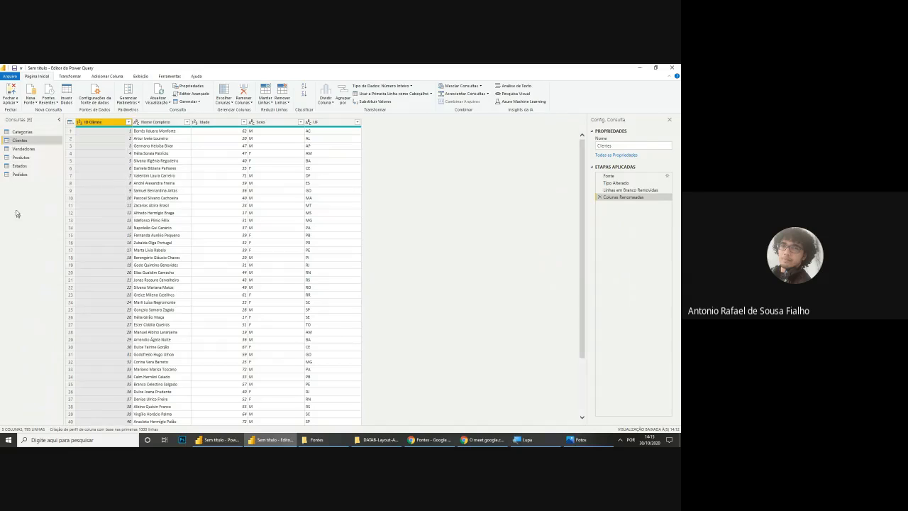
{"action": "left_click", "coordinate": [19, 177]}
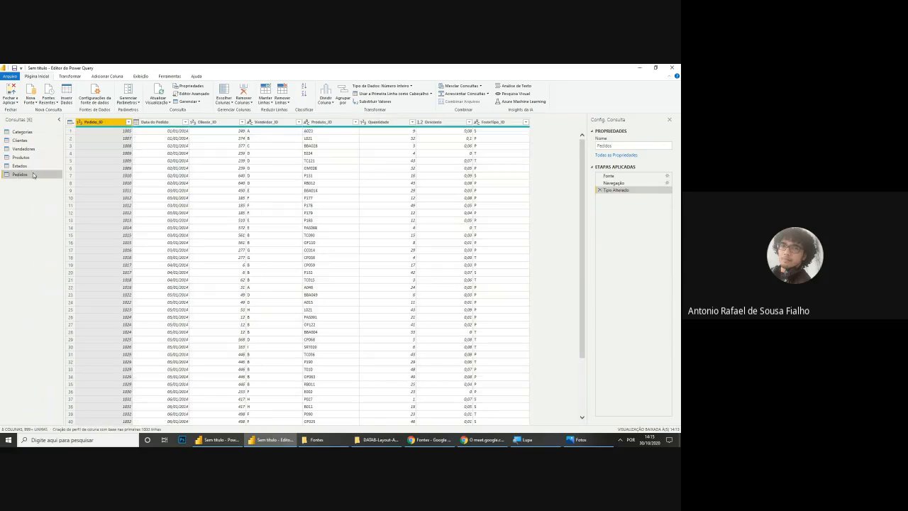
{"action": "left_click", "coordinate": [242, 123]}
{"action": "left_click", "coordinate": [242, 124]}
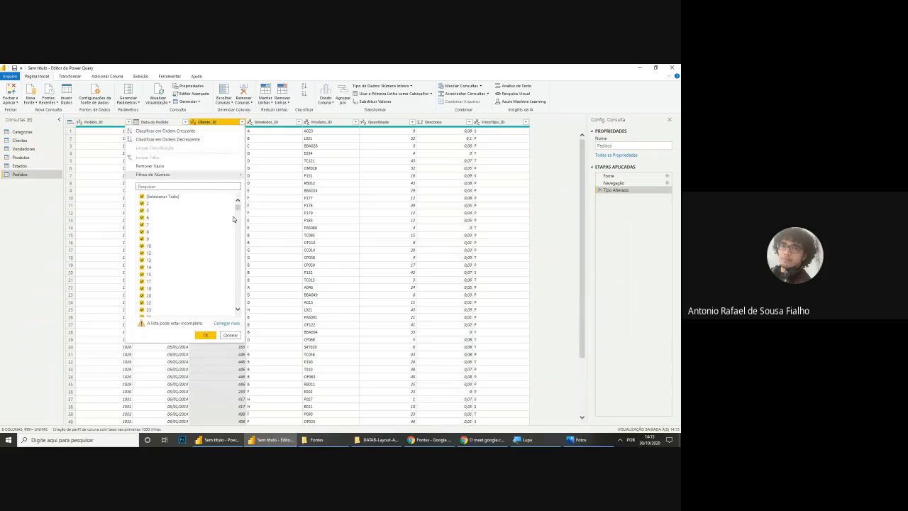
{"action": "left_click_drag", "start_coordinate": [237, 210], "coordinate": [249, 324]}
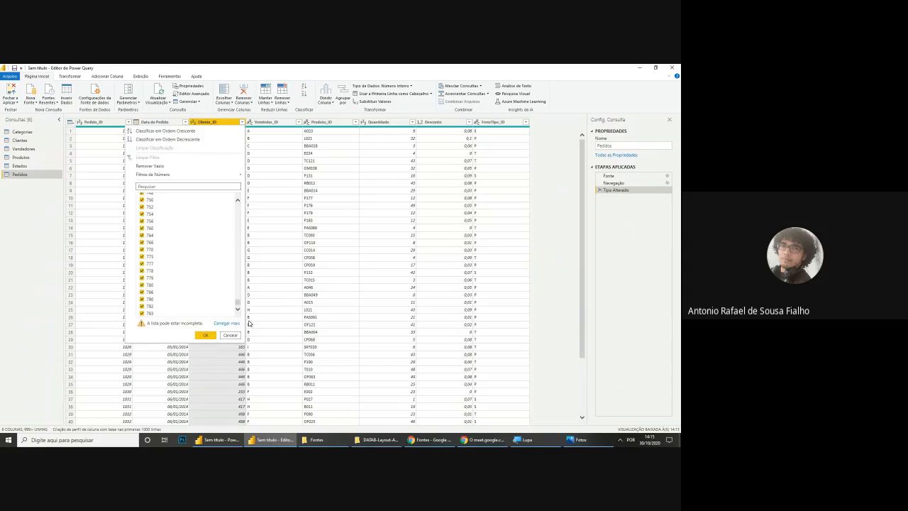
{"action": "left_click", "coordinate": [263, 287]}
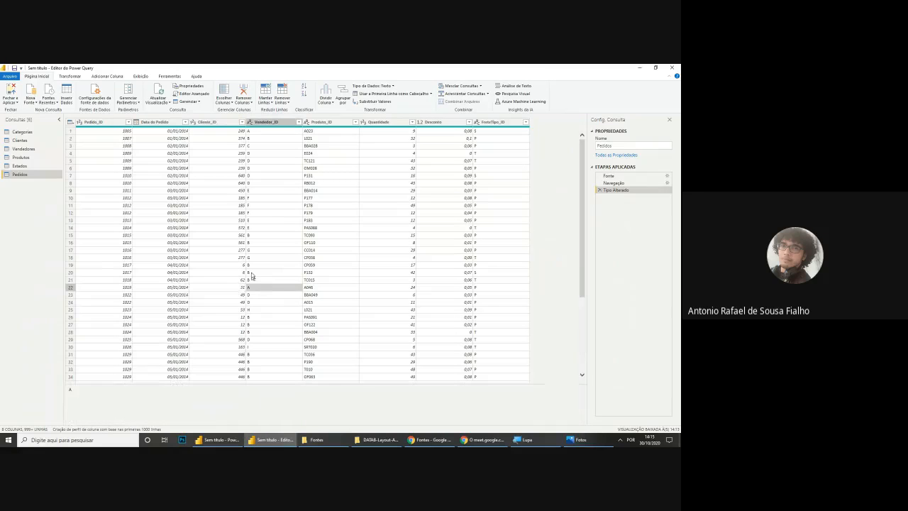
Step: Rename the ID Cliente column of the Clientes query to Cliente_ID, matching the key name used in Pedidos
{"action": "left_click", "coordinate": [20, 141]}
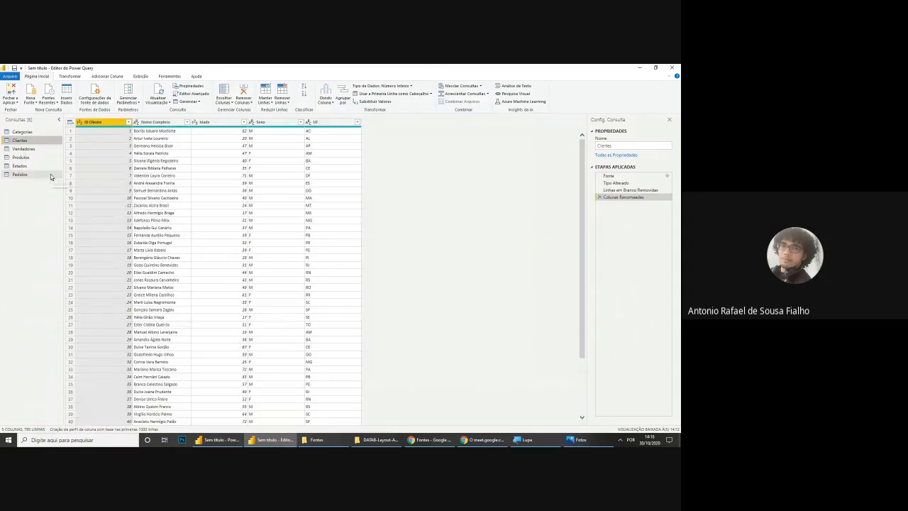
{"action": "double_click", "coordinate": [99, 122]}
{"action": "type", "text": "C"}
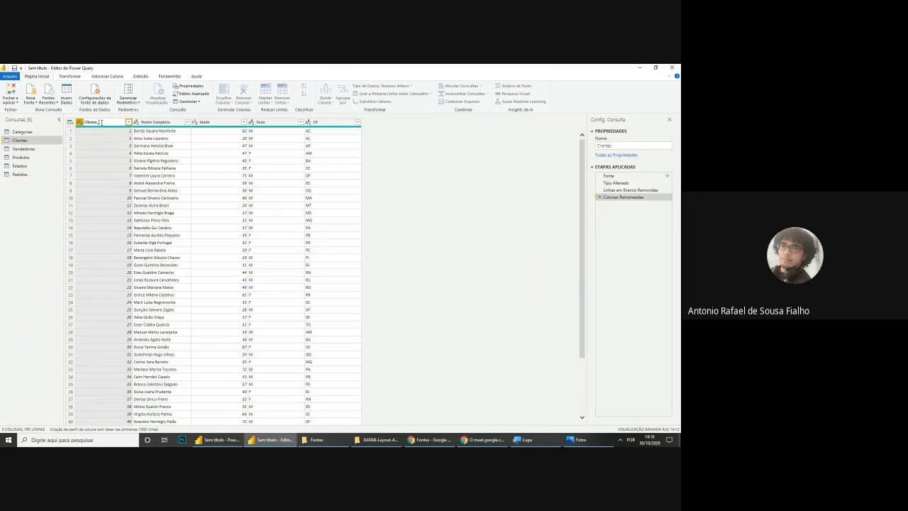
{"action": "key", "text": "Return"}
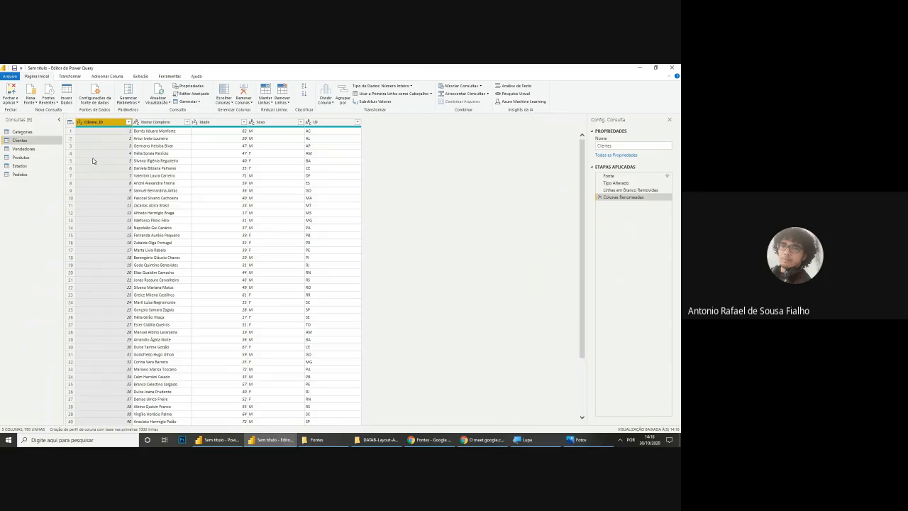
Step: Examine the columns of the Pedidos query, from Pedido_ID to FreteTipo_ID, enlarging the screen to 200% with the magnifier
{"action": "left_click", "coordinate": [20, 174]}
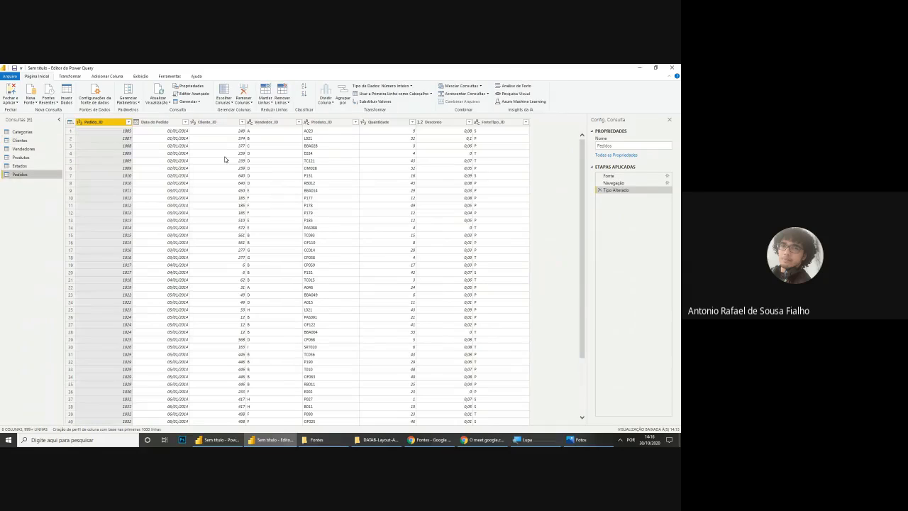
{"action": "left_click", "coordinate": [219, 145]}
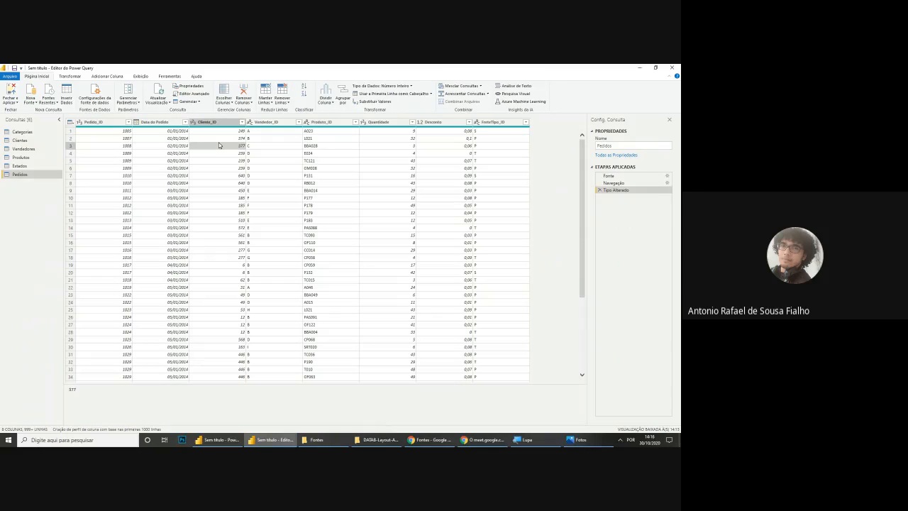
{"action": "left_click", "coordinate": [475, 161]}
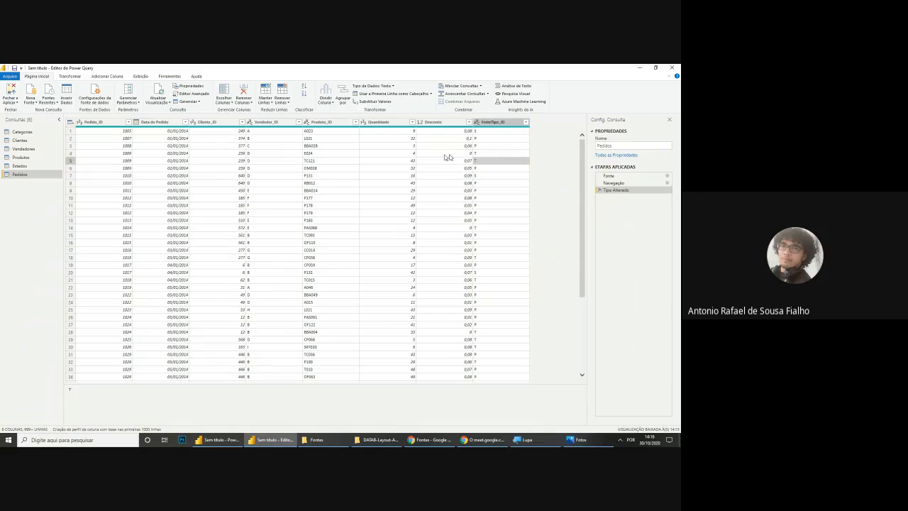
{"action": "left_click", "coordinate": [292, 154]}
{"action": "left_click", "coordinate": [109, 140]}
{"action": "left_click", "coordinate": [159, 170]}
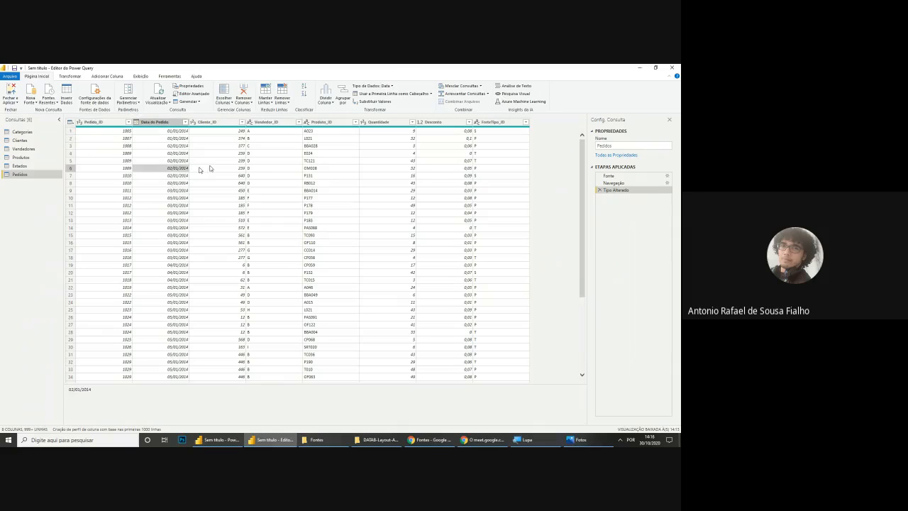
{"action": "left_click", "coordinate": [352, 183]}
{"action": "left_click", "coordinate": [454, 199]}
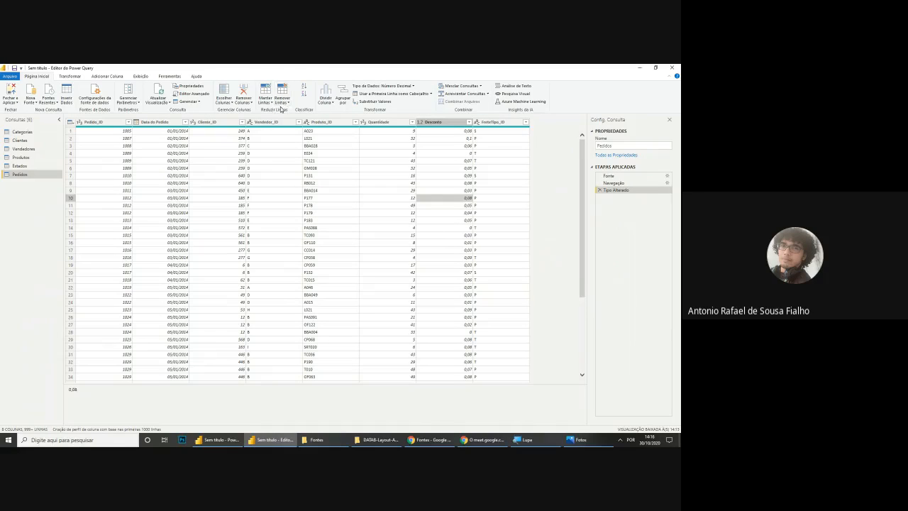
{"action": "left_click", "coordinate": [527, 440]}
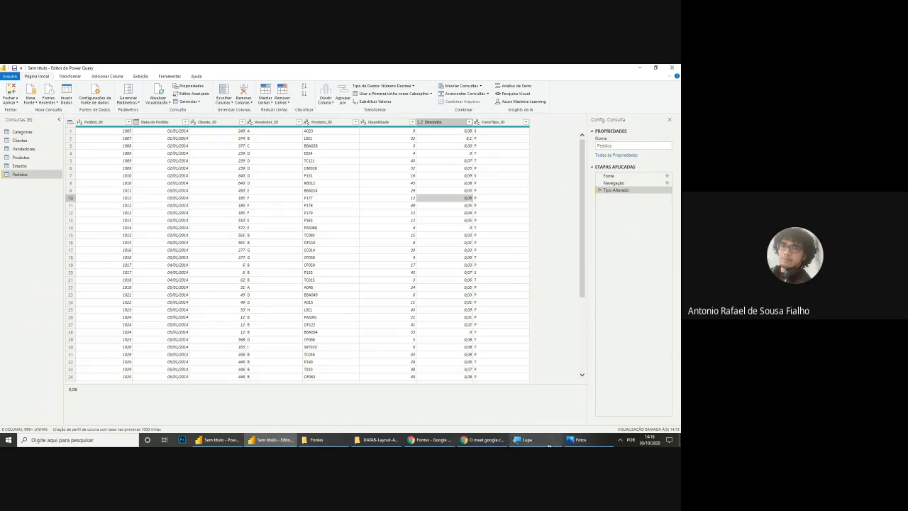
{"action": "left_click", "coordinate": [239, 104]}
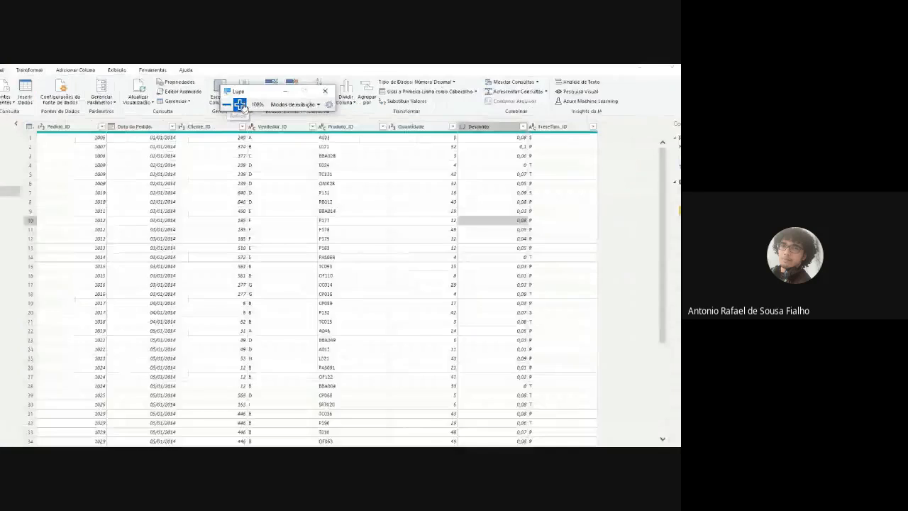
{"action": "mouse_move", "coordinate": [164, 143]}
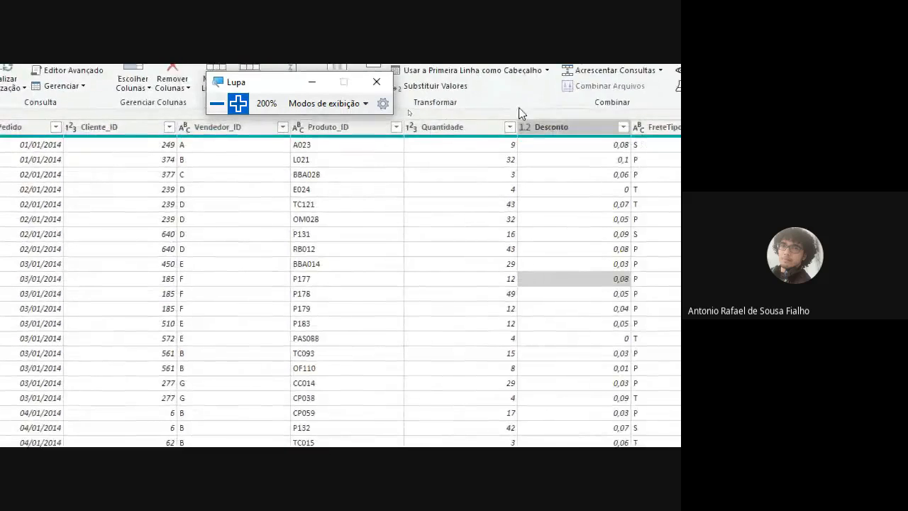
Step: Restore the normal screen magnification, then close the query editor and apply the query changes to the report
{"action": "left_click", "coordinate": [216, 107]}
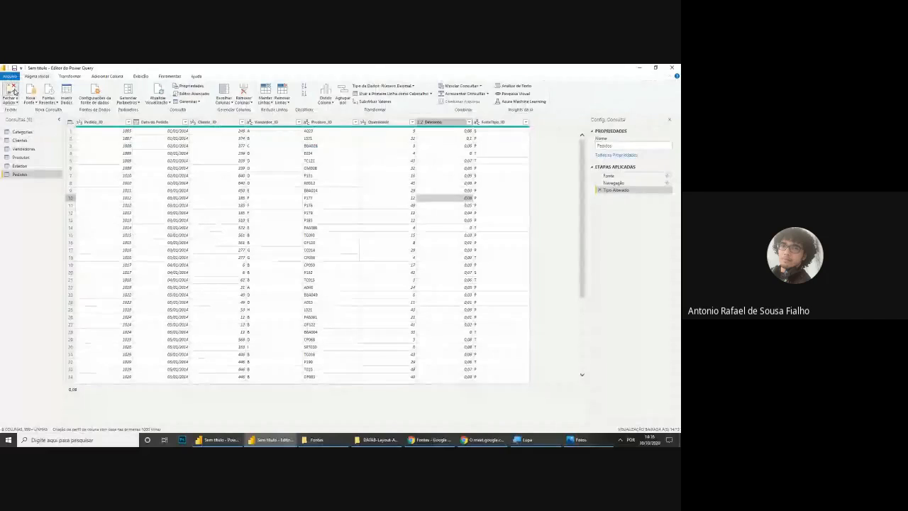
{"action": "left_click", "coordinate": [12, 92]}
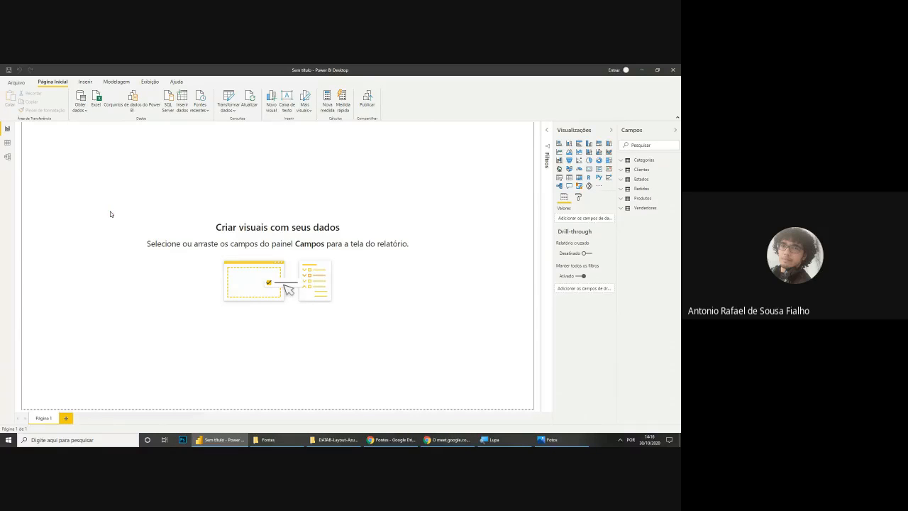
Step: Try to import the Excel 97-2003 workbook Regiões from the Fontes folder as a data source
{"action": "left_click", "coordinate": [96, 99]}
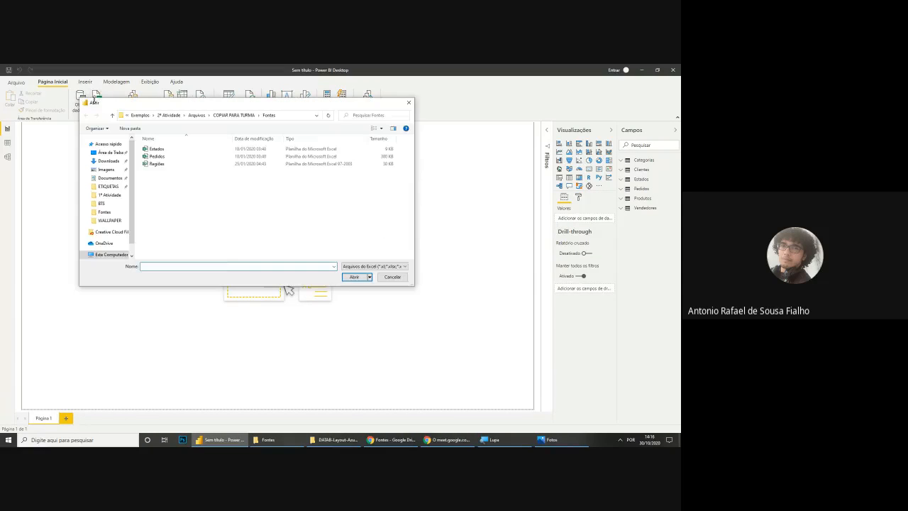
{"action": "double_click", "coordinate": [158, 166]}
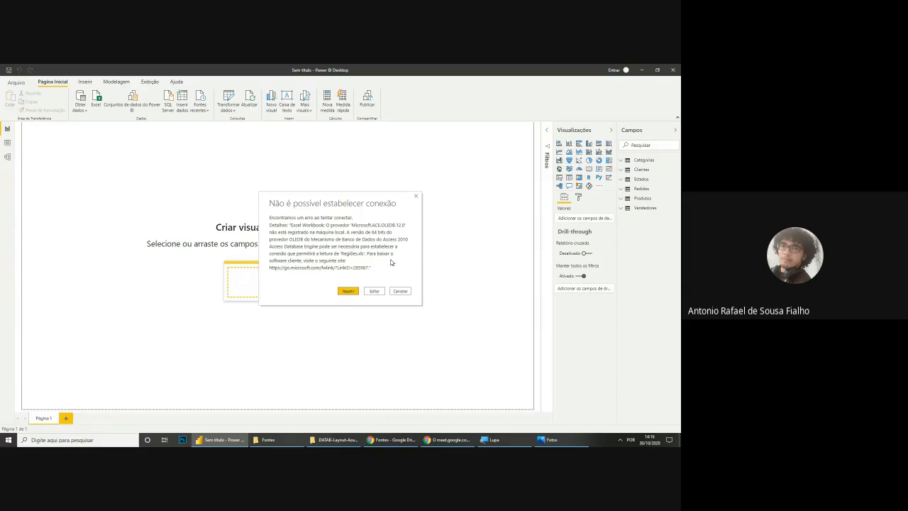
{"action": "left_click", "coordinate": [414, 198]}
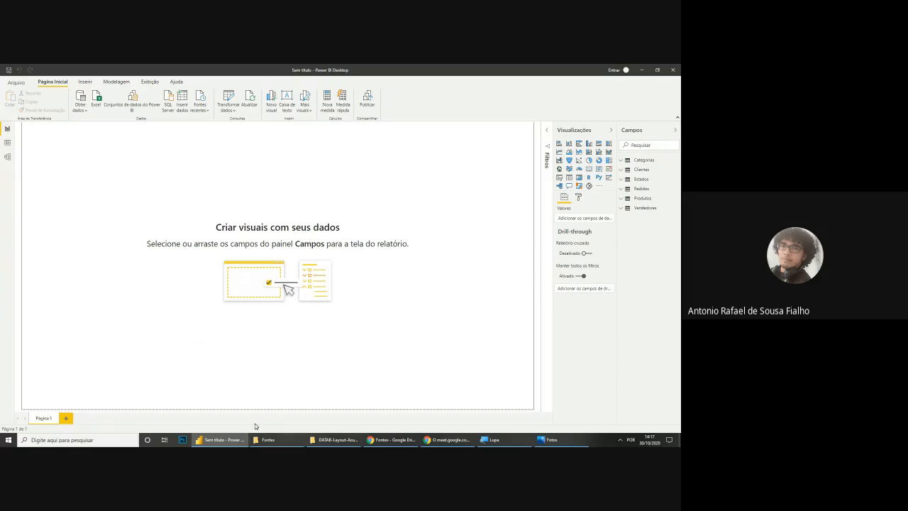
Step: Open the Regiões workbook from the Fontes folder in Excel, save an editable copy there as a standard Excel workbook, and close it
{"action": "left_click", "coordinate": [268, 439]}
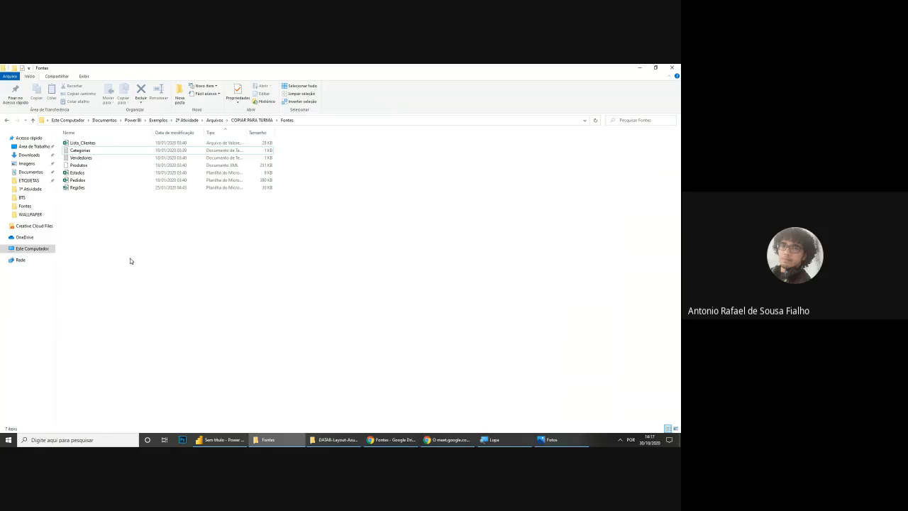
{"action": "double_click", "coordinate": [95, 189]}
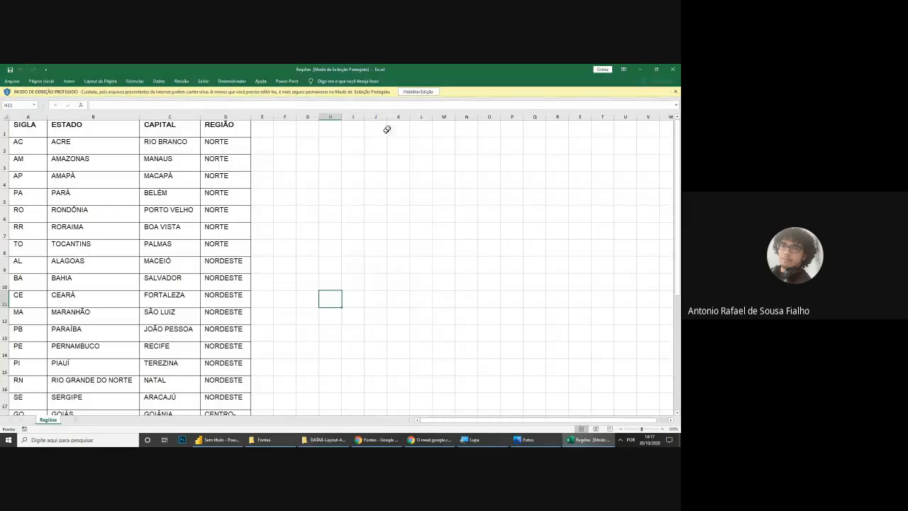
{"action": "left_click", "coordinate": [423, 92]}
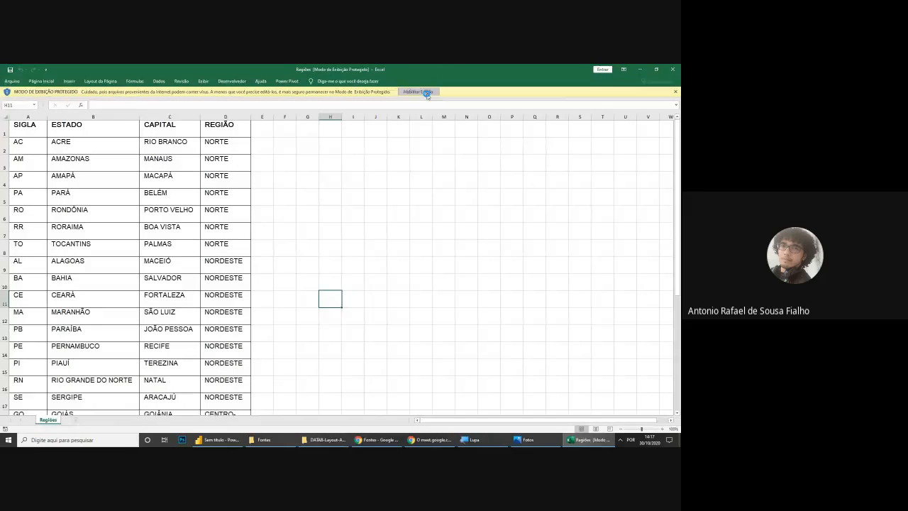
{"action": "left_click", "coordinate": [13, 82]}
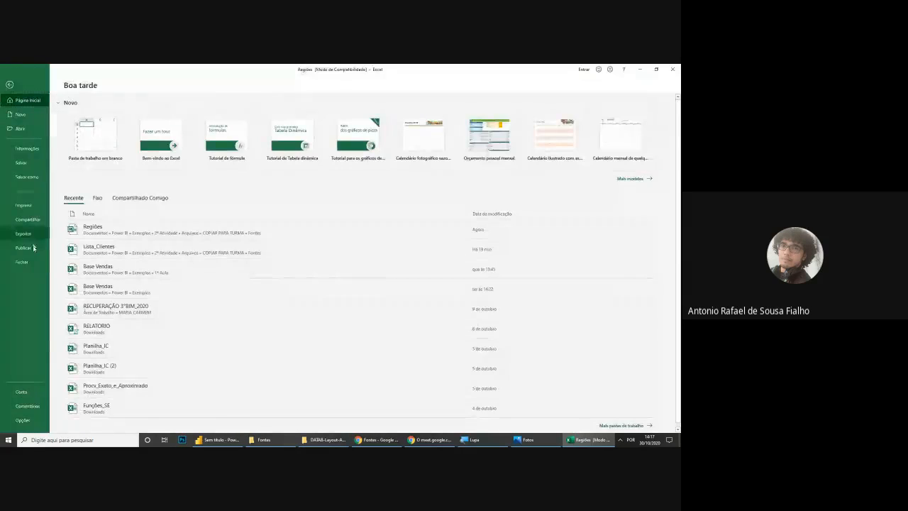
{"action": "left_click", "coordinate": [27, 177]}
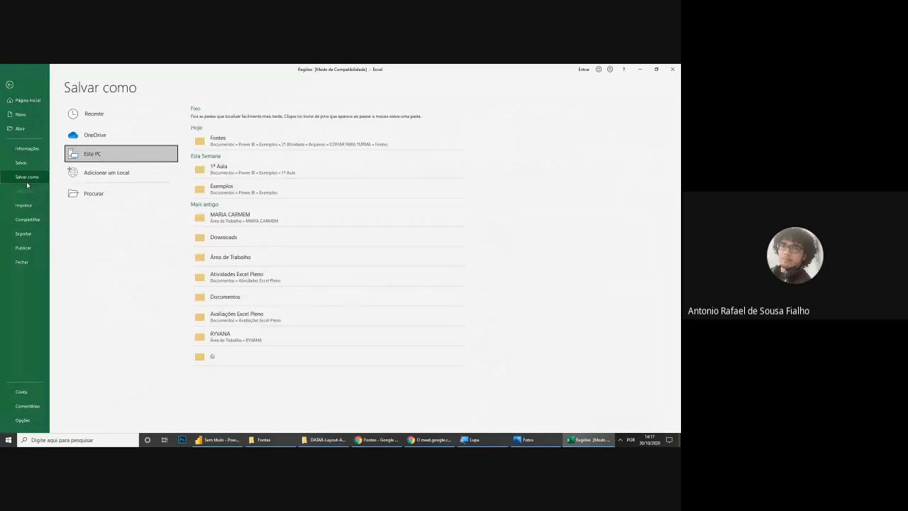
{"action": "left_click", "coordinate": [123, 204]}
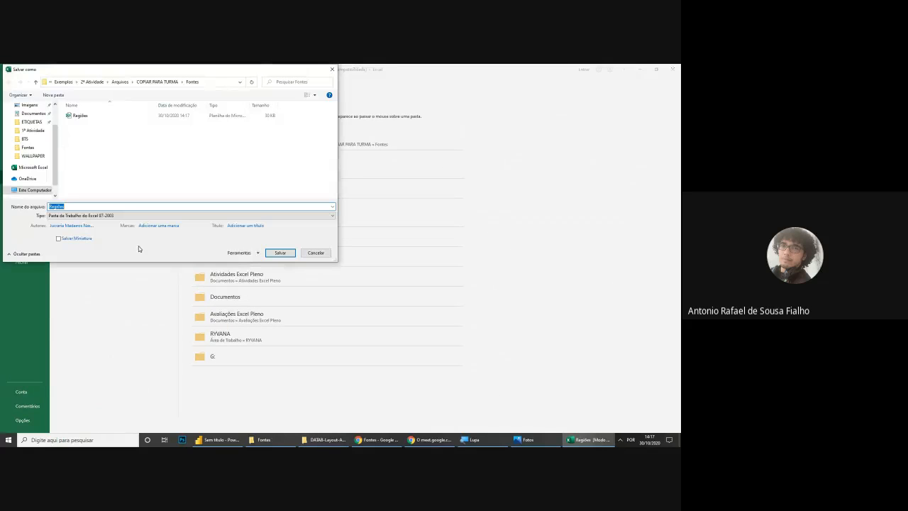
{"action": "left_click", "coordinate": [113, 215]}
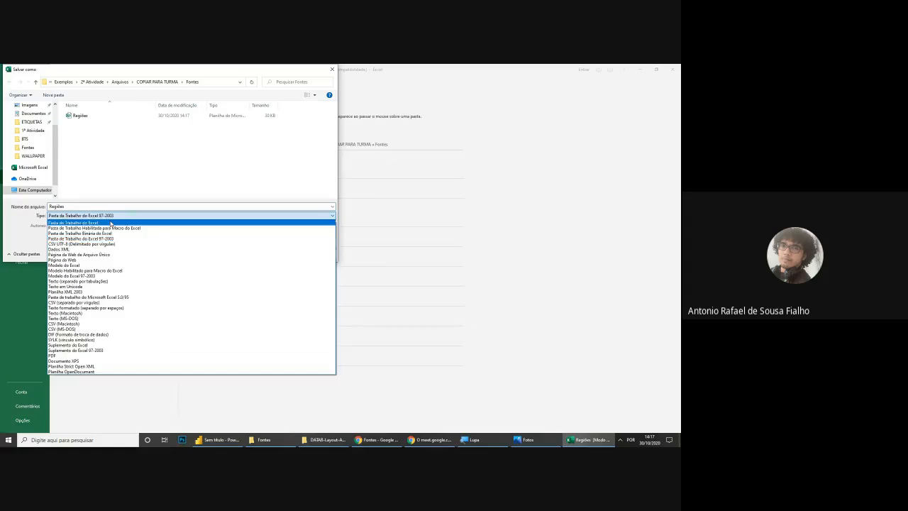
{"action": "left_click", "coordinate": [92, 220]}
{"action": "left_click", "coordinate": [280, 254]}
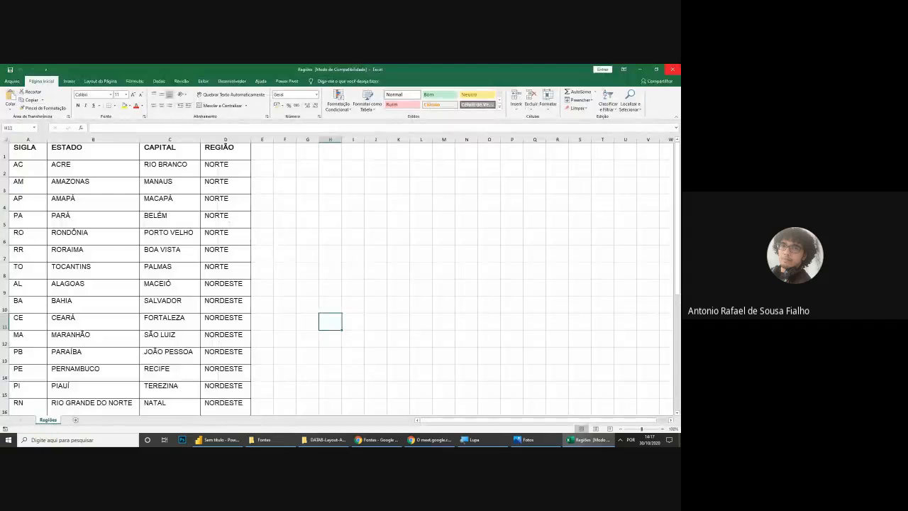
{"action": "left_click", "coordinate": [673, 70]}
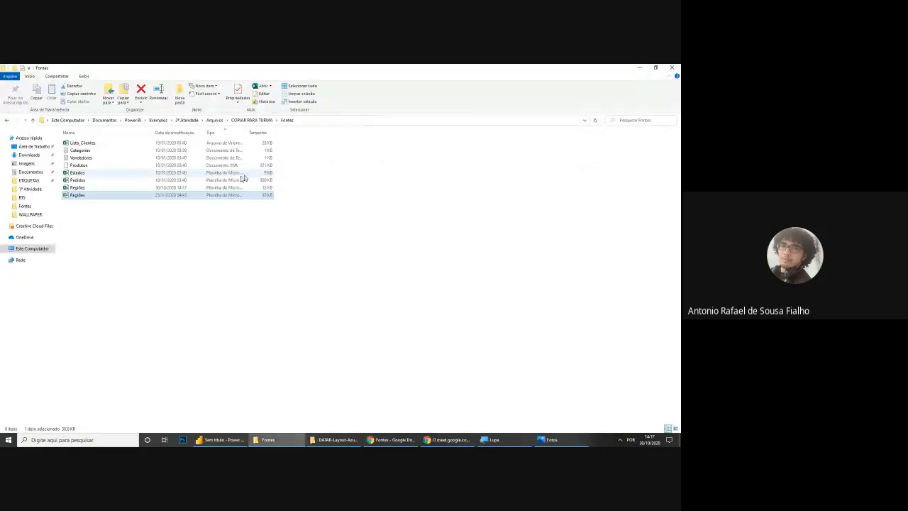
Step: Delete the old Excel 97-2003 version of Regiões from the local Fontes folder
{"action": "key", "text": "Delete"}
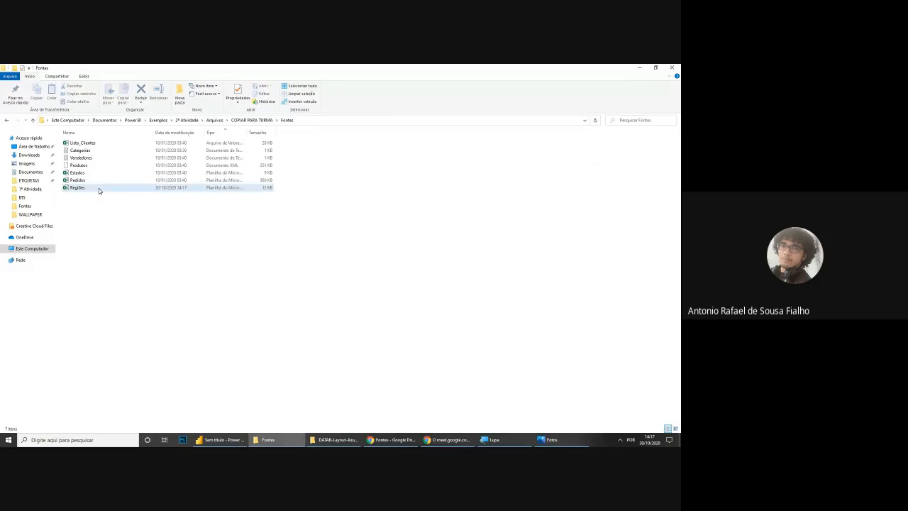
{"action": "left_click_drag", "start_coordinate": [99, 188], "coordinate": [232, 302]}
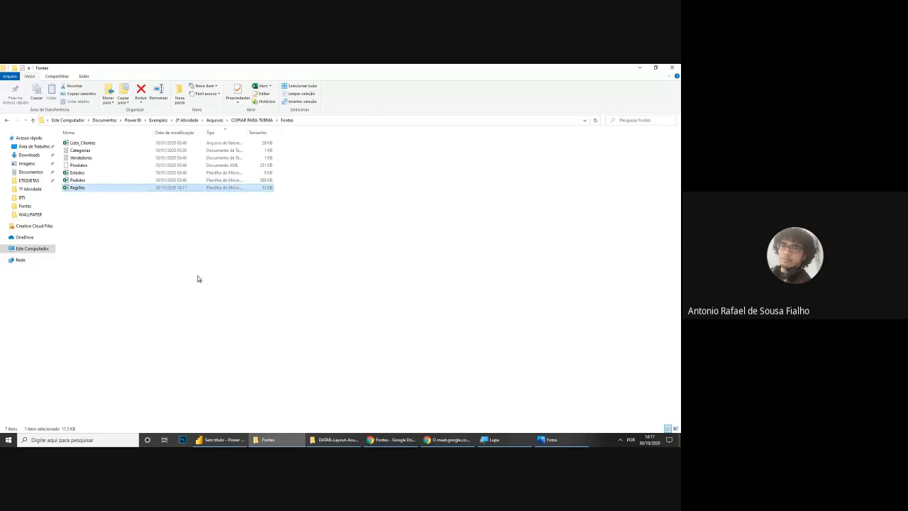
{"action": "left_click_drag", "start_coordinate": [131, 192], "coordinate": [178, 201]}
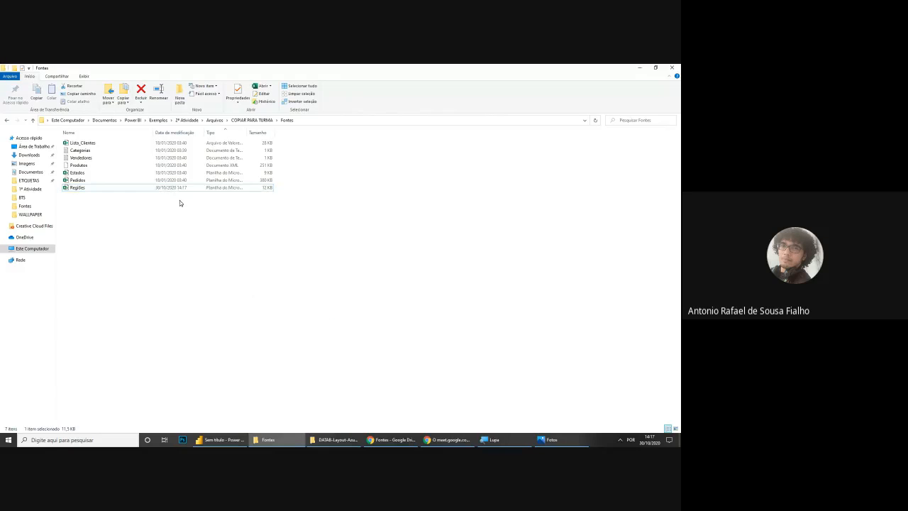
{"action": "left_click", "coordinate": [178, 190]}
{"action": "left_click_drag", "start_coordinate": [115, 189], "coordinate": [149, 212]}
Step: Replace Regiões.xls in the Google Drive Fontes folder with the local Regiões.xlsx, removing the old file and uploading the new one
{"action": "left_click", "coordinate": [391, 439]}
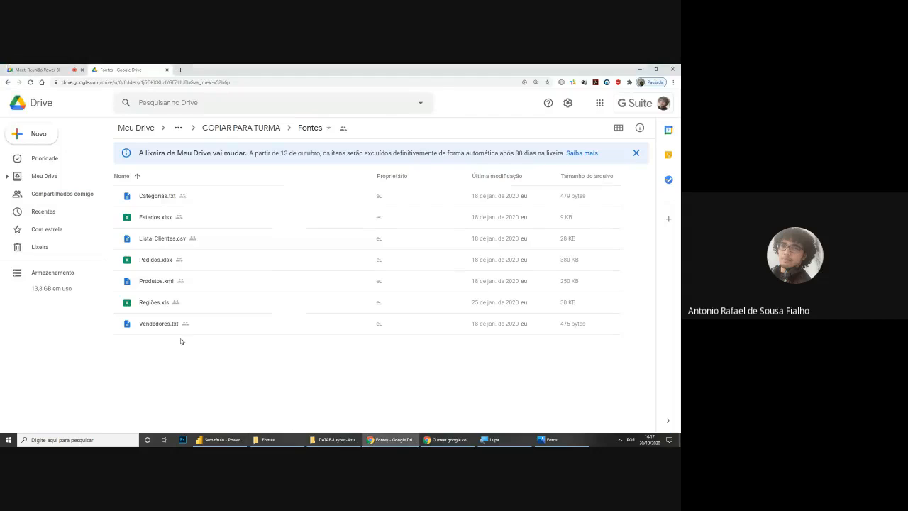
{"action": "left_click", "coordinate": [157, 303]}
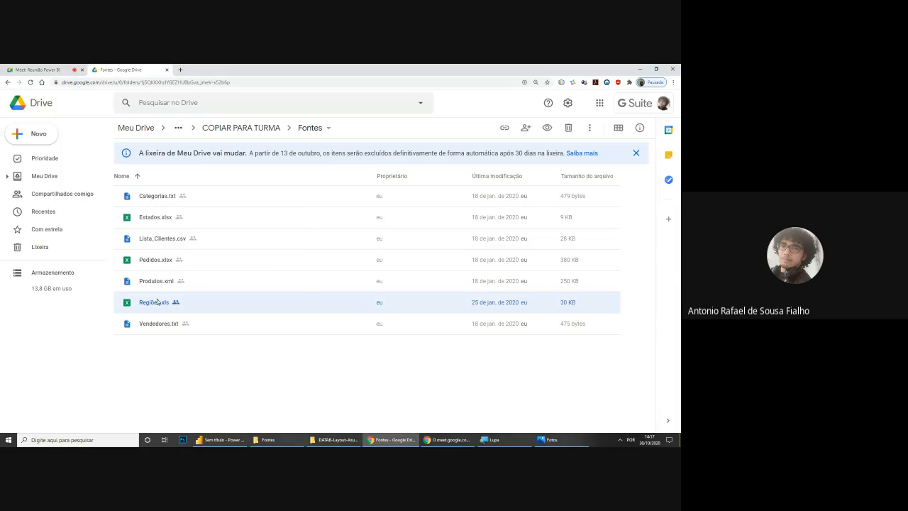
{"action": "right_click", "coordinate": [157, 302]}
{"action": "left_click", "coordinate": [215, 416]}
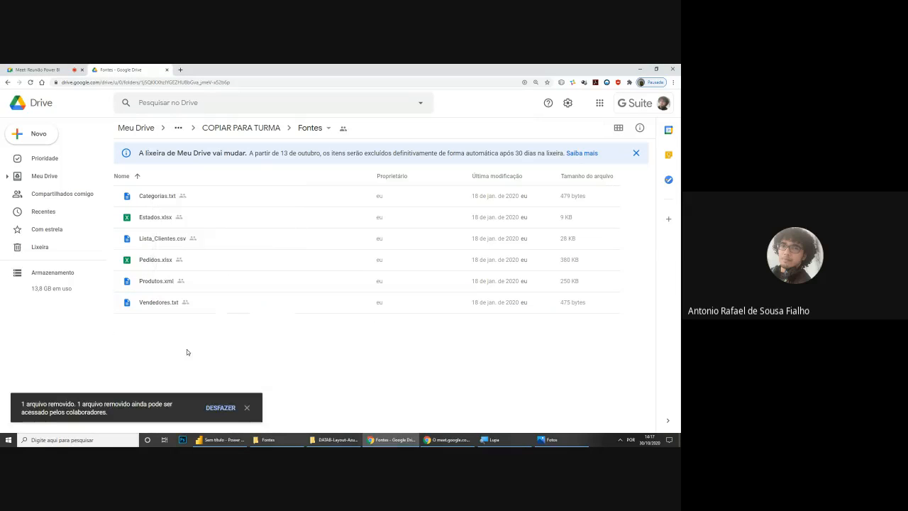
{"action": "key", "text": "alt+Tab"}
{"action": "left_click_drag", "start_coordinate": [77, 187], "coordinate": [206, 354]}
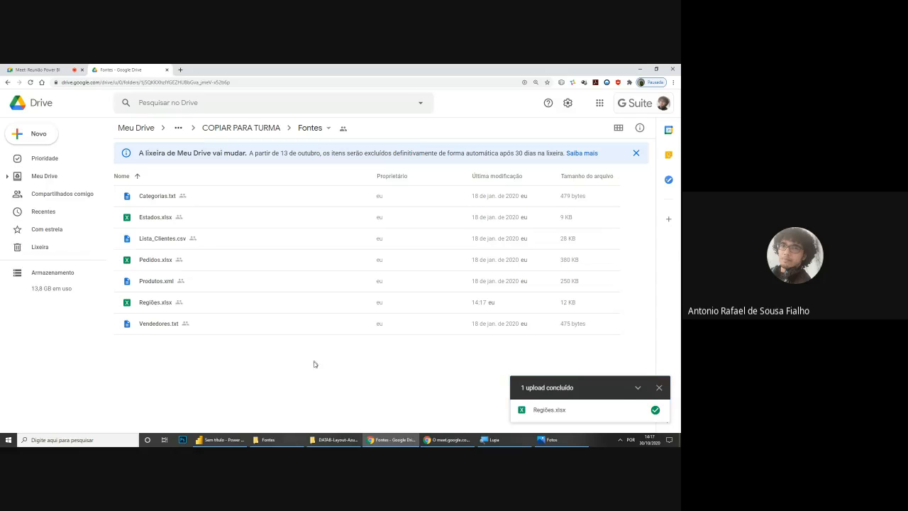
Step: Back in Power BI Desktop, import the Regiões sheet from Regiões.xlsx and open it in Power Query for transformation
{"action": "left_click", "coordinate": [220, 440]}
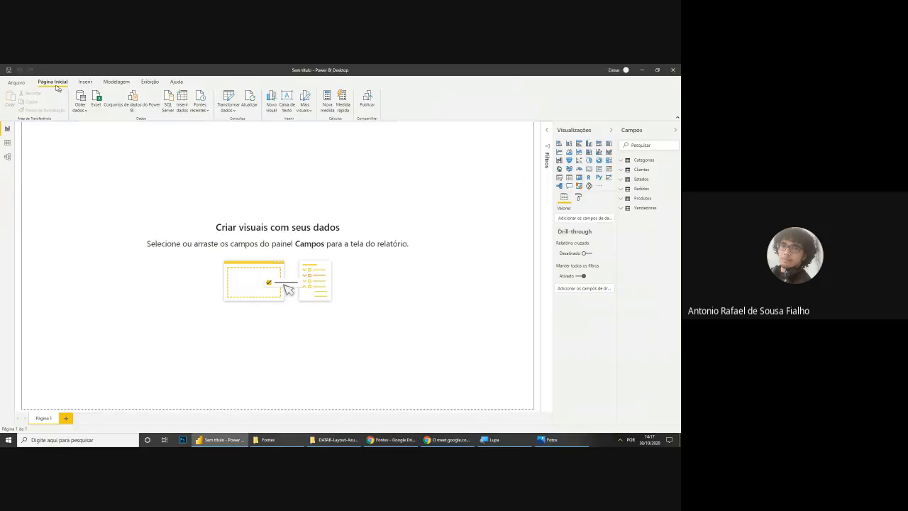
{"action": "left_click", "coordinate": [96, 99]}
{"action": "double_click", "coordinate": [152, 165]}
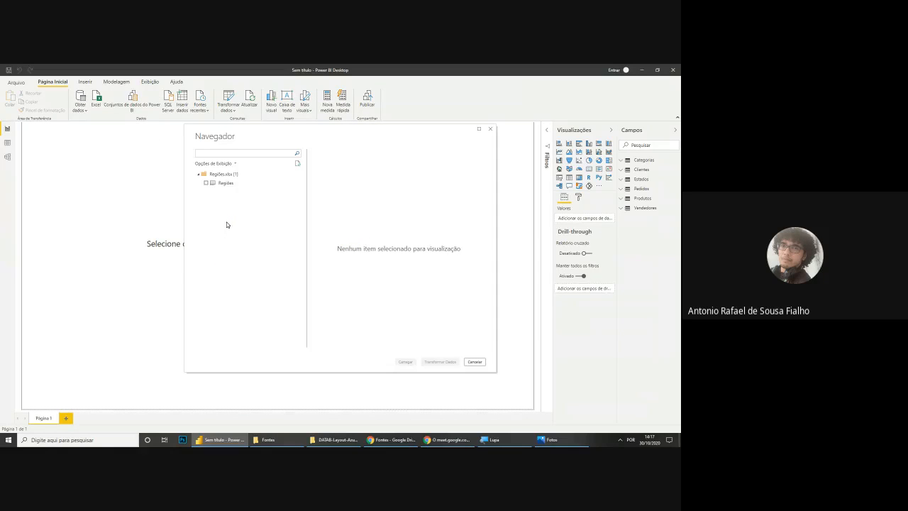
{"action": "left_click", "coordinate": [206, 184]}
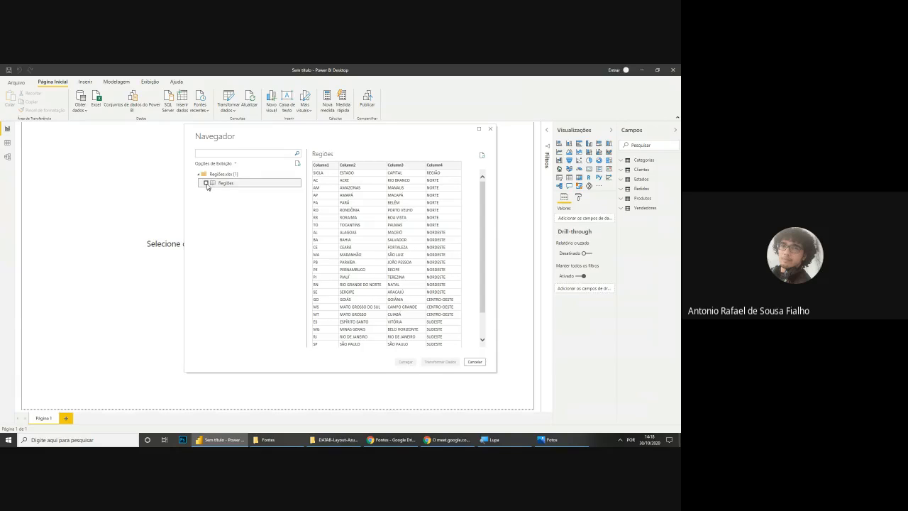
{"action": "left_click", "coordinate": [206, 184]}
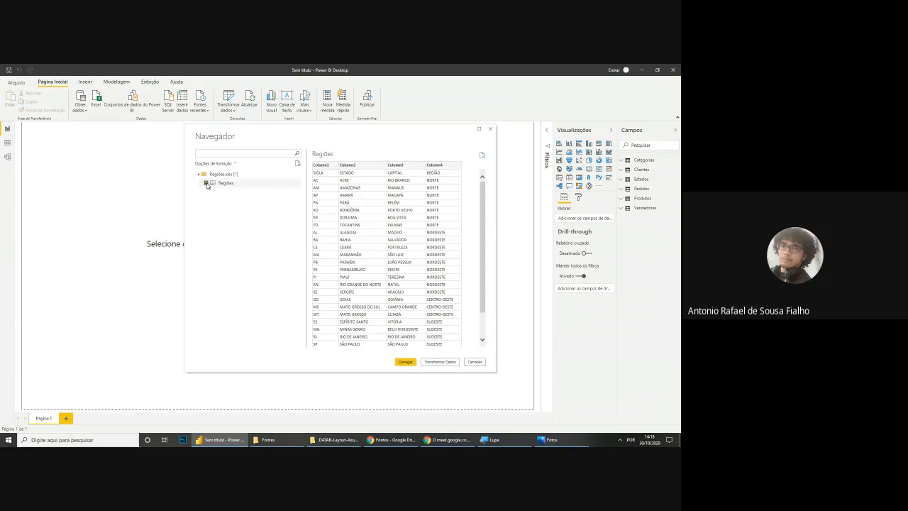
{"action": "left_click", "coordinate": [448, 362]}
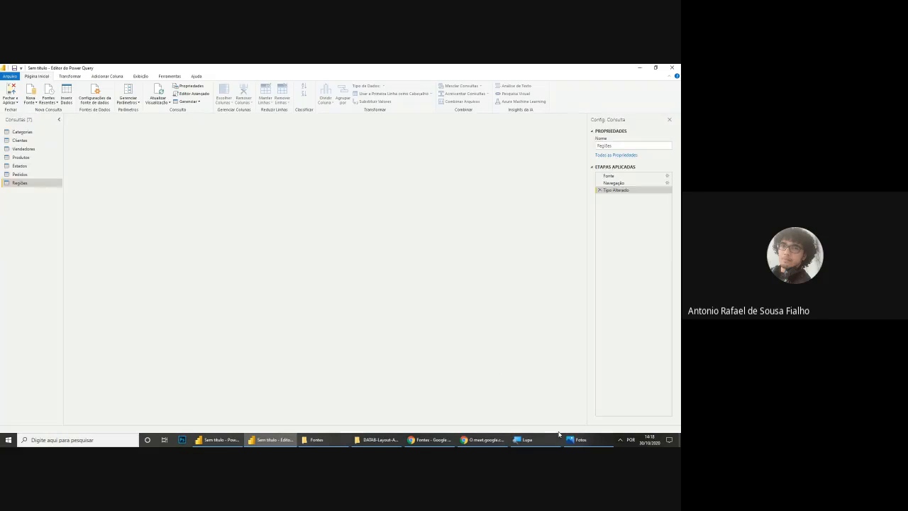
Step: Switch to the Photos app and examine the reference image of the finished sales dashboard
{"action": "left_click", "coordinate": [580, 440]}
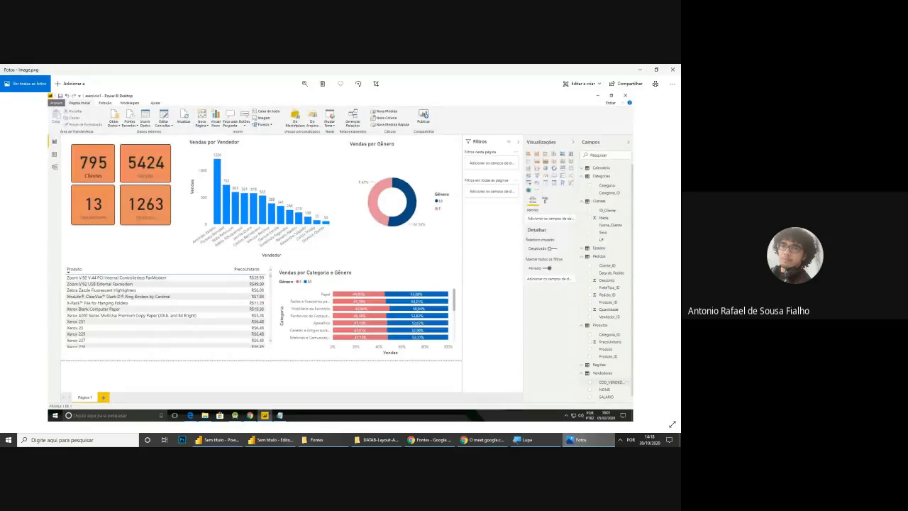
Step: Return to the Power Query Editor and promote the first row of the Regiões table to column headers
{"action": "key", "text": "alt+Tab"}
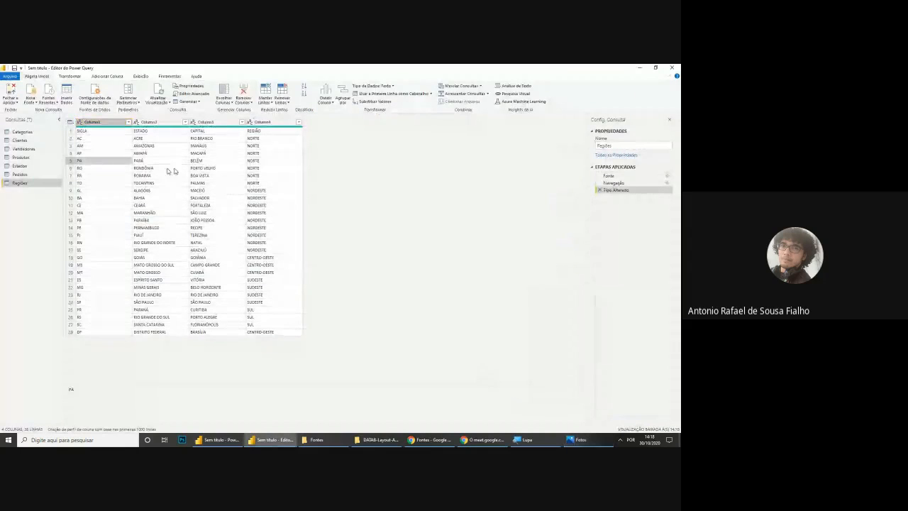
{"action": "left_click", "coordinate": [170, 171]}
{"action": "left_click", "coordinate": [274, 183]}
{"action": "left_click", "coordinate": [217, 243]}
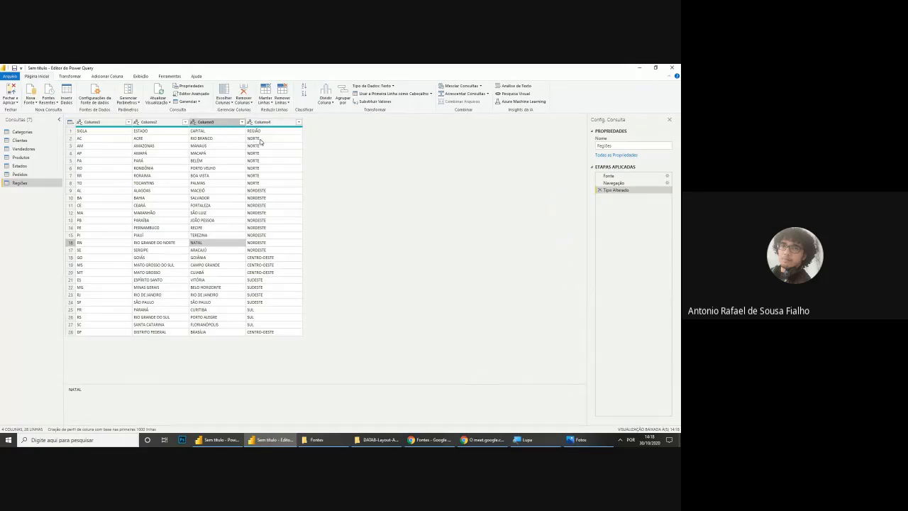
{"action": "left_click", "coordinate": [71, 132]}
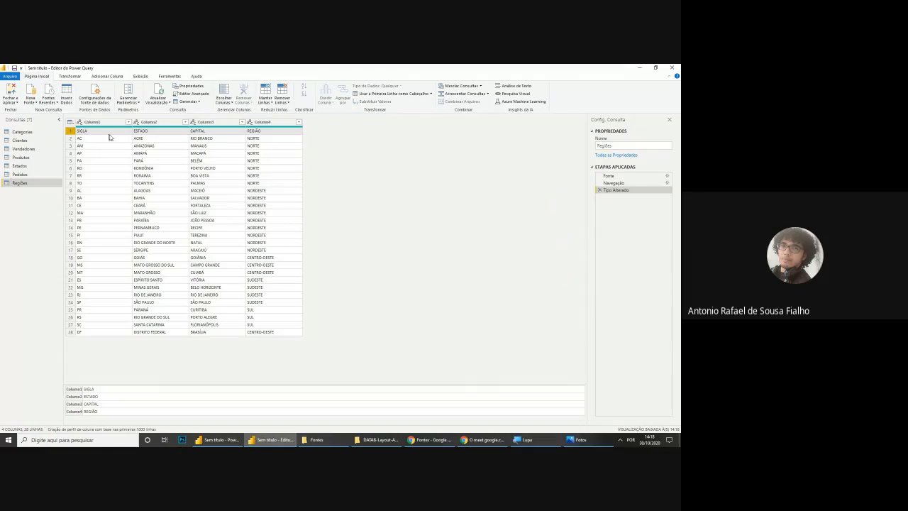
{"action": "left_click", "coordinate": [206, 169]}
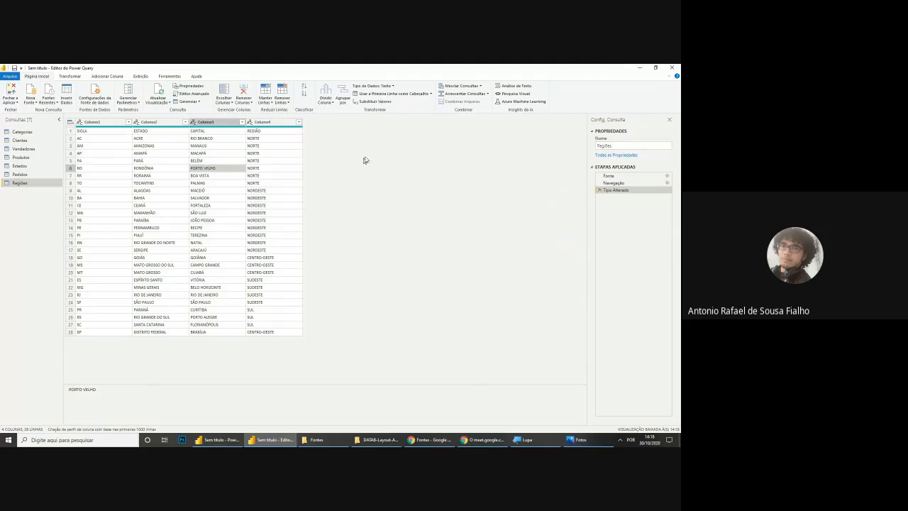
{"action": "left_click", "coordinate": [359, 92]}
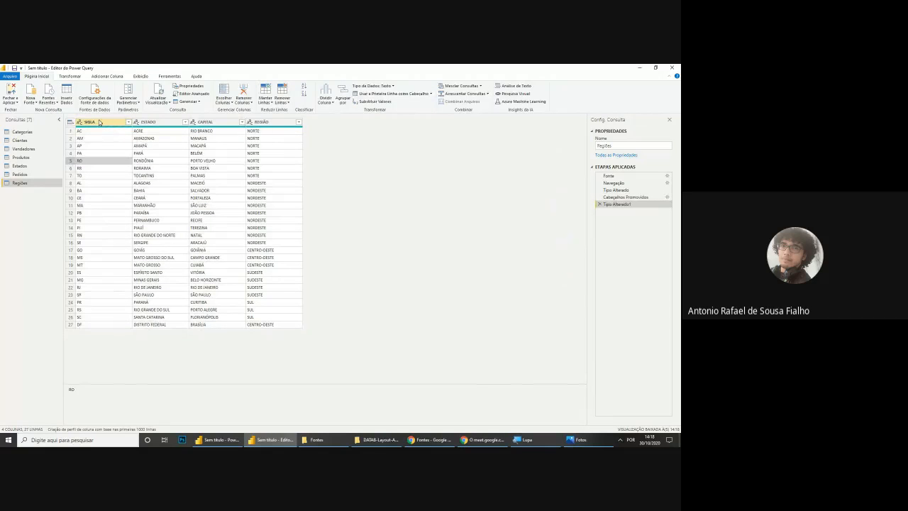
Step: Rename the SIGLA column of Regiões to UF and check the ESTADO, CAPITAL and REGIÃO columns
{"action": "double_click", "coordinate": [99, 121]}
{"action": "type", "text": "UF"}
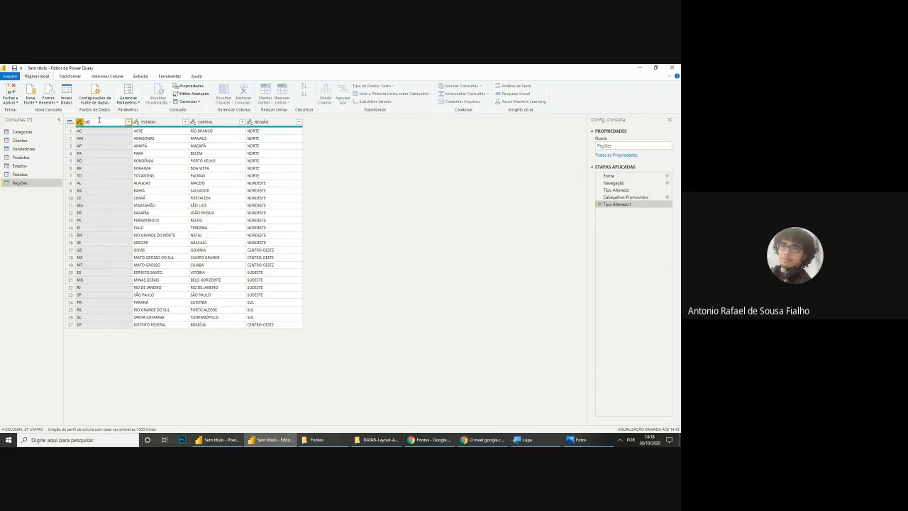
{"action": "key", "text": "Return"}
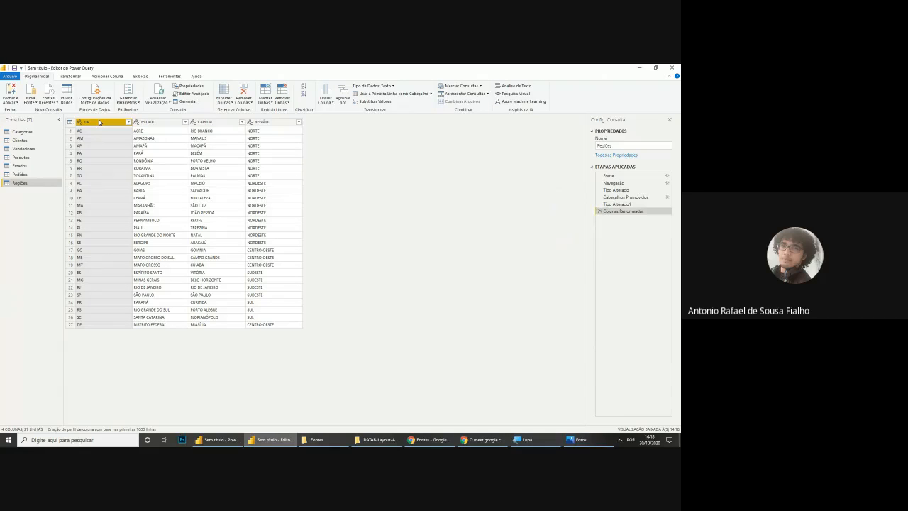
{"action": "left_click", "coordinate": [149, 122]}
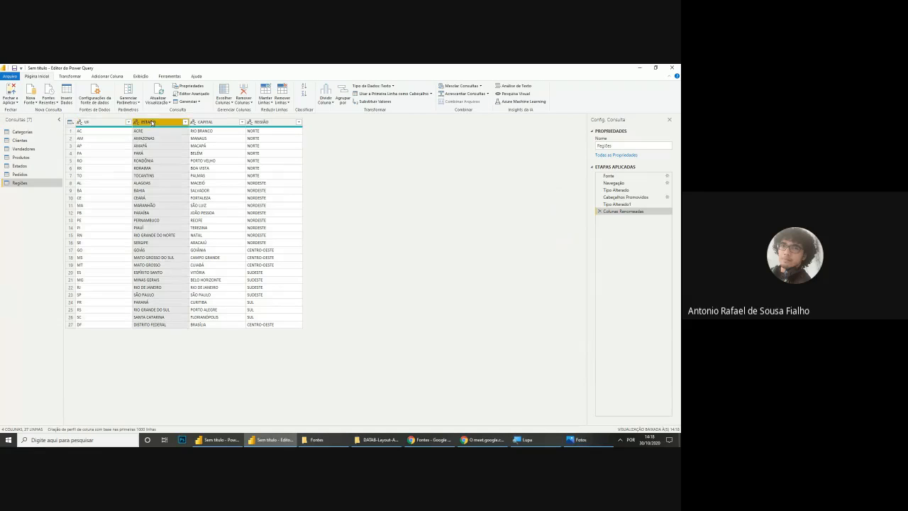
{"action": "left_click", "coordinate": [204, 122]}
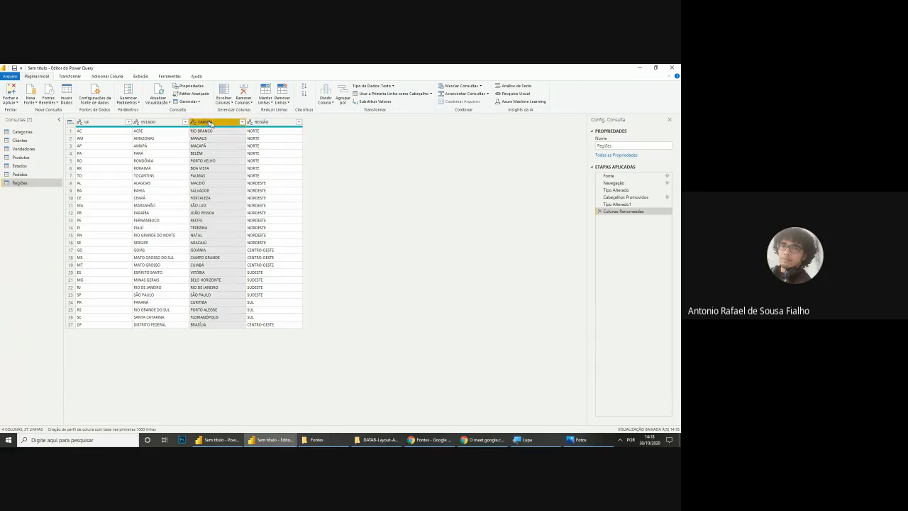
{"action": "left_click", "coordinate": [263, 122]}
{"action": "left_click", "coordinate": [193, 221]}
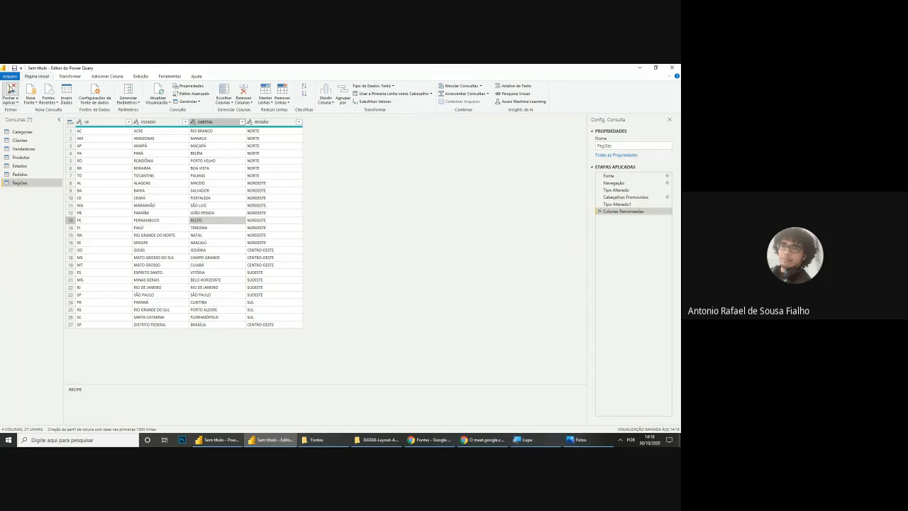
Step: Close the query editor, apply the pending query changes and inspect the fields of the Categorias, Clientes and Pedidos tables
{"action": "left_click", "coordinate": [11, 89]}
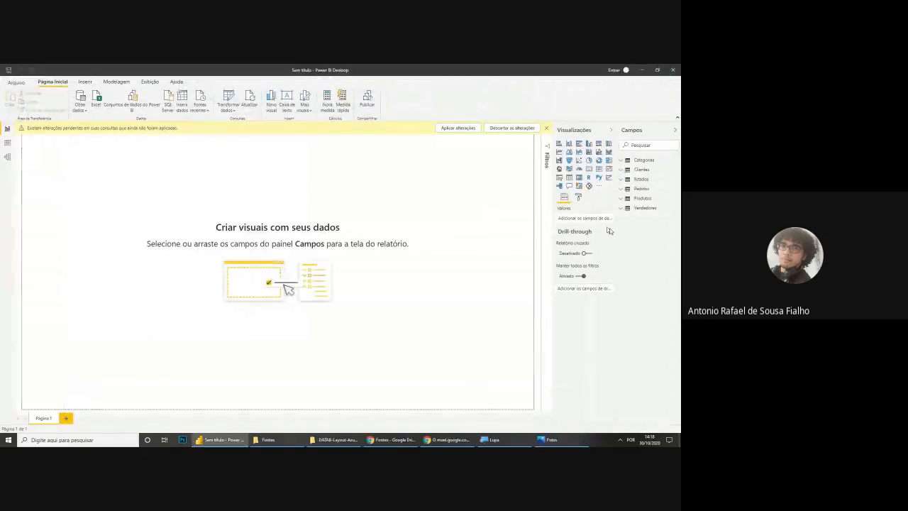
{"action": "left_click", "coordinate": [457, 128]}
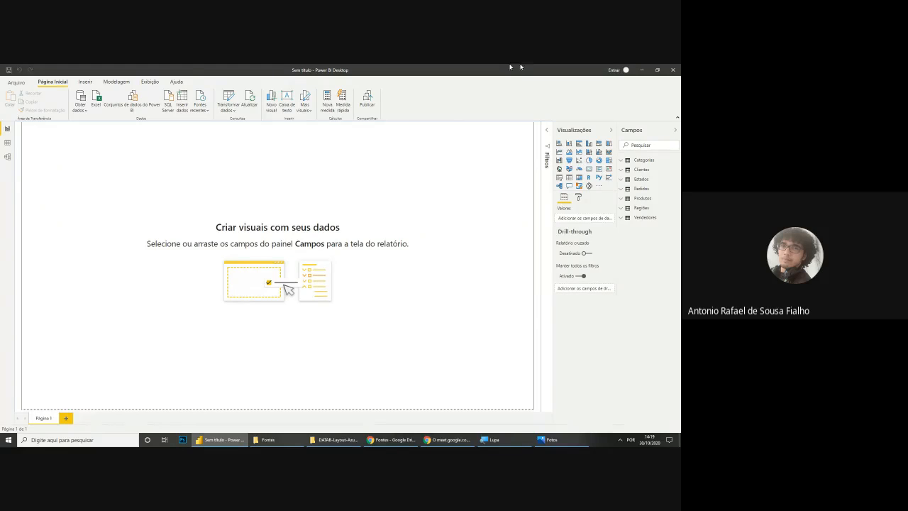
{"action": "left_click", "coordinate": [622, 160]}
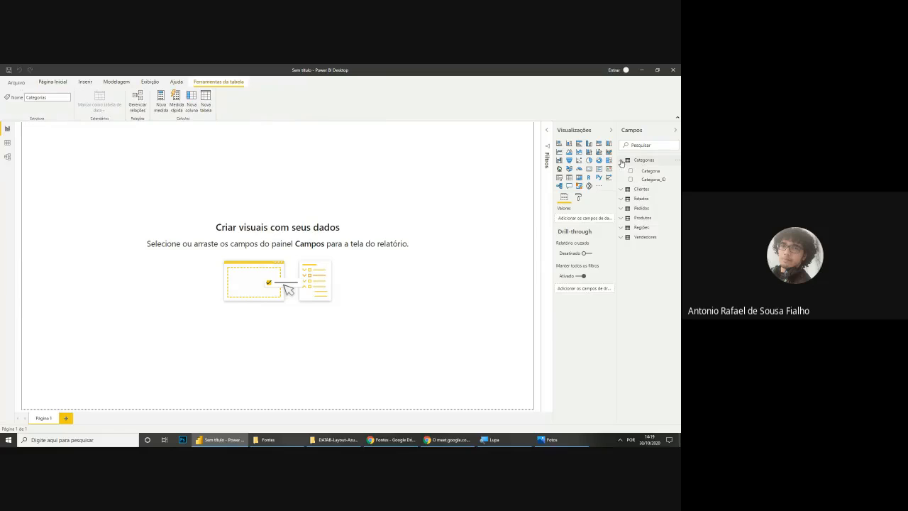
{"action": "left_click", "coordinate": [622, 161]}
{"action": "left_click", "coordinate": [620, 171]}
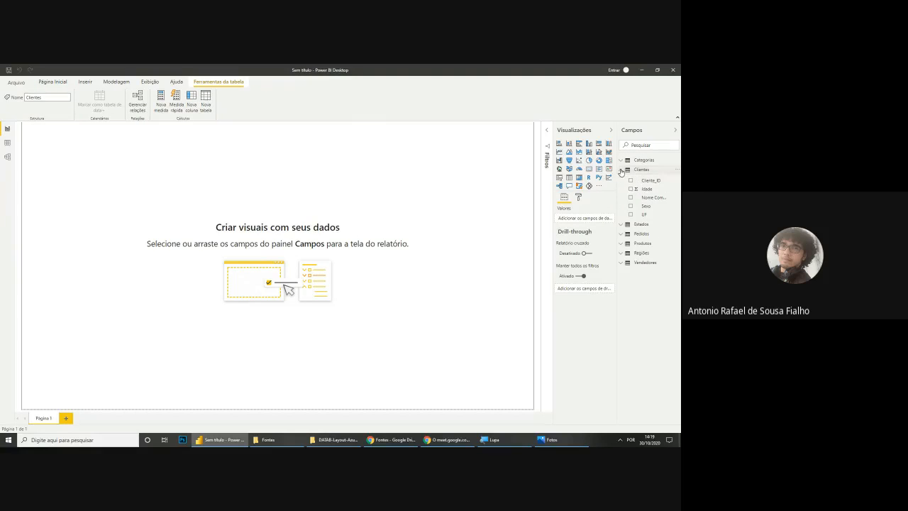
{"action": "left_click", "coordinate": [622, 171]}
{"action": "left_click", "coordinate": [622, 190]}
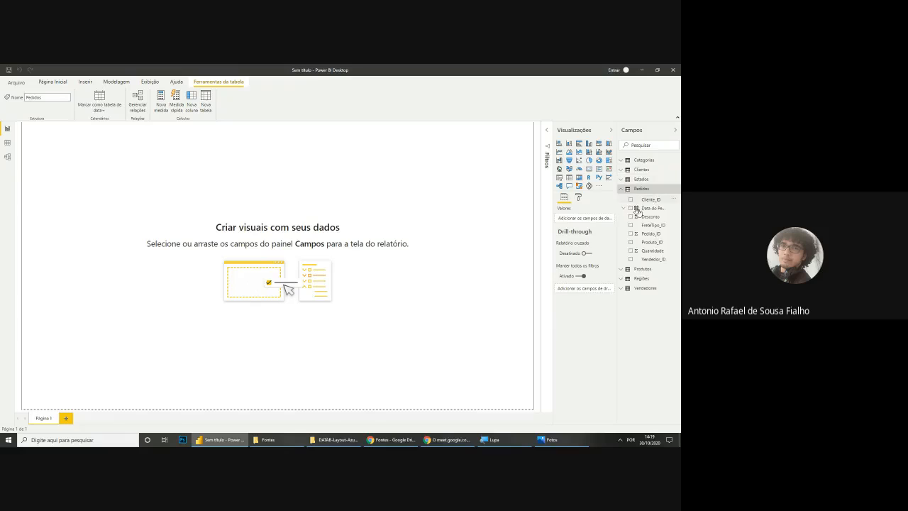
{"action": "left_click", "coordinate": [622, 190]}
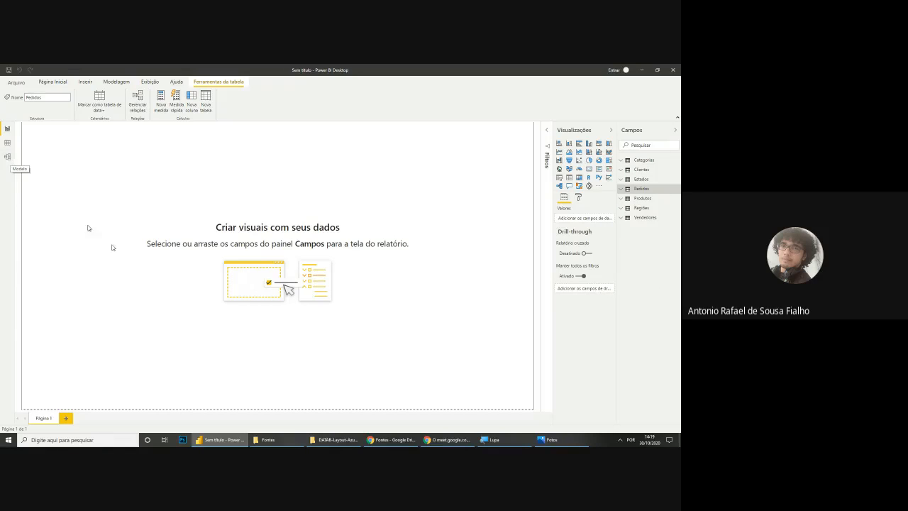
Step: Open the report's Model view, enlarging the screen with Lupa to 200% and restoring it to 100%
{"action": "left_click", "coordinate": [514, 444]}
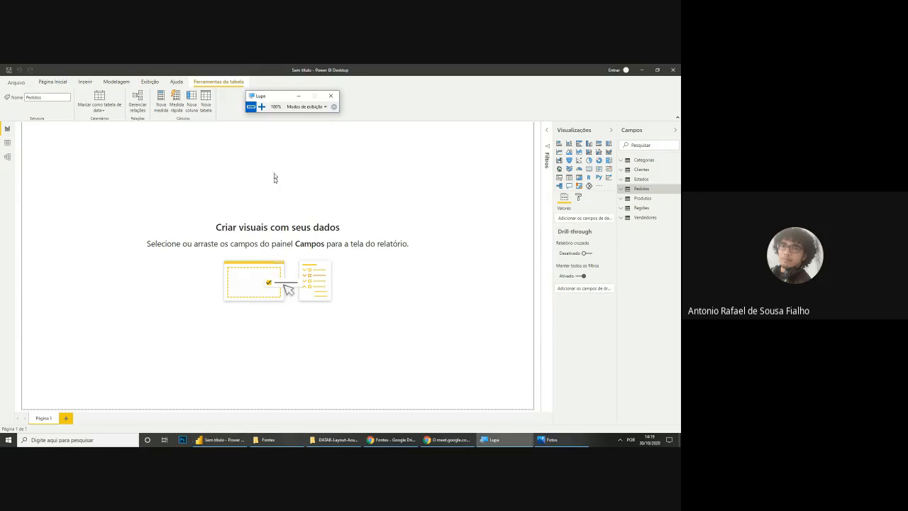
{"action": "left_click", "coordinate": [262, 107]}
{"action": "left_click", "coordinate": [262, 108]}
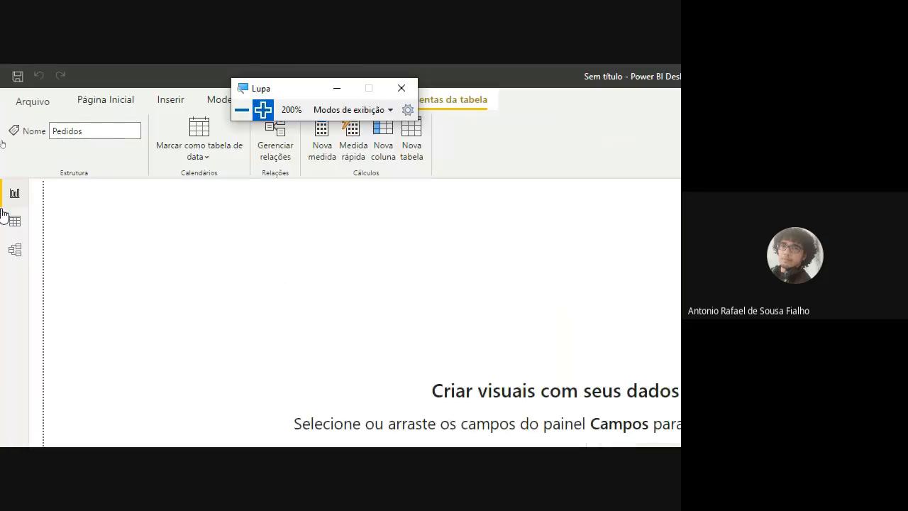
{"action": "left_click", "coordinate": [16, 253]}
{"action": "left_click", "coordinate": [241, 110]}
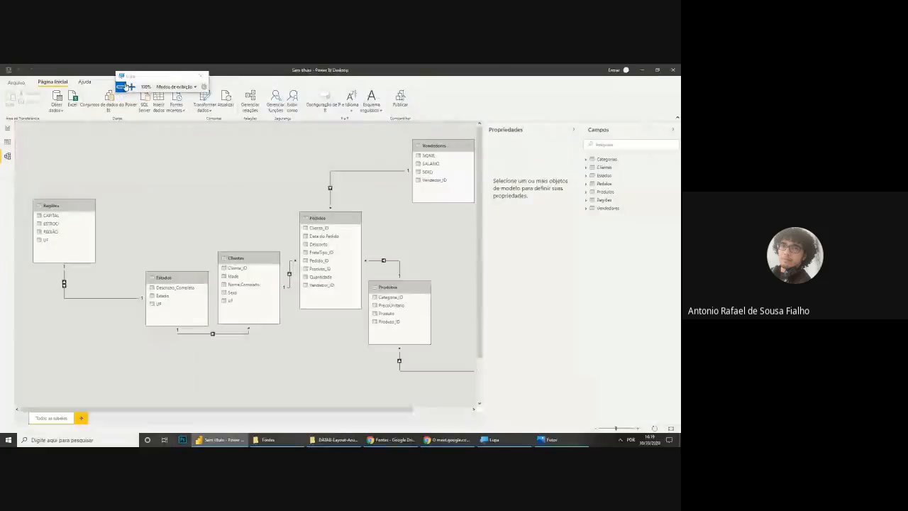
{"action": "left_click", "coordinate": [168, 77]}
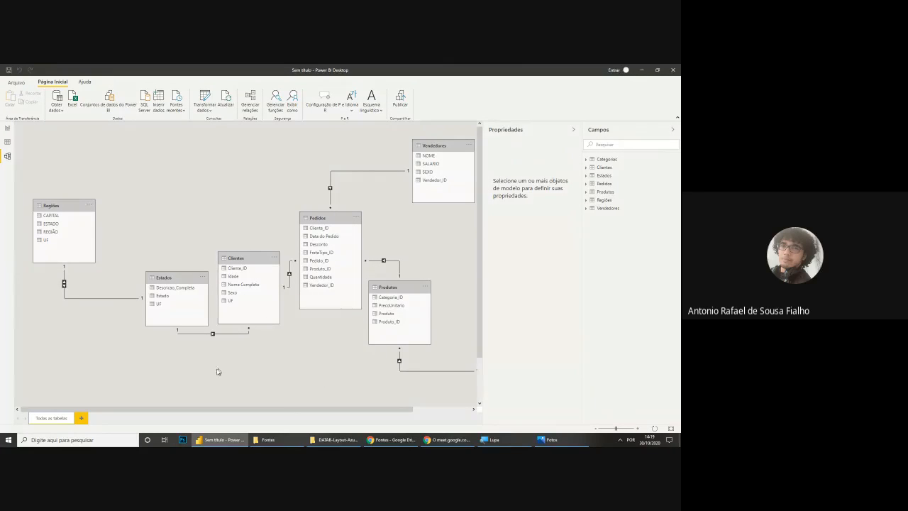
Step: Examine the relationships and key columns linking the tables from Regiões to Categorias in the model diagram
{"action": "left_click_drag", "start_coordinate": [202, 410], "coordinate": [270, 414]}
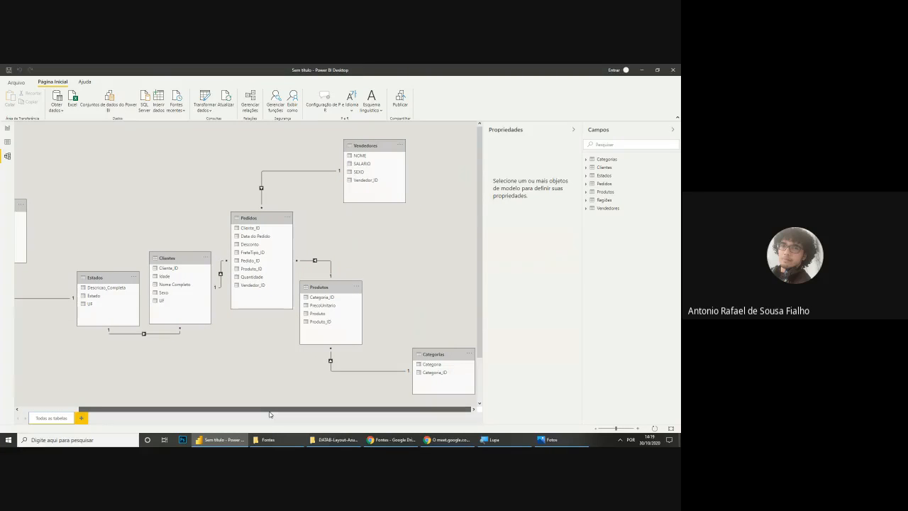
{"action": "left_click_drag", "start_coordinate": [205, 406], "coordinate": [170, 388]}
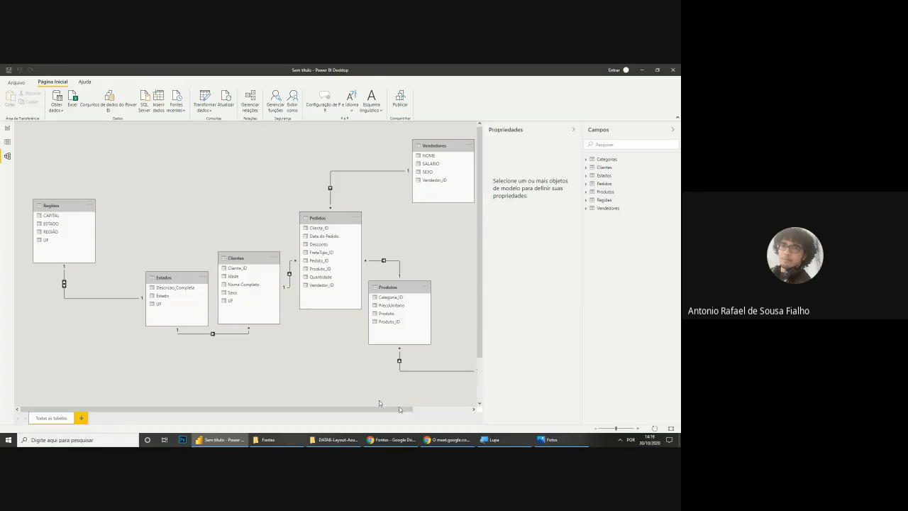
{"action": "left_click", "coordinate": [511, 444]}
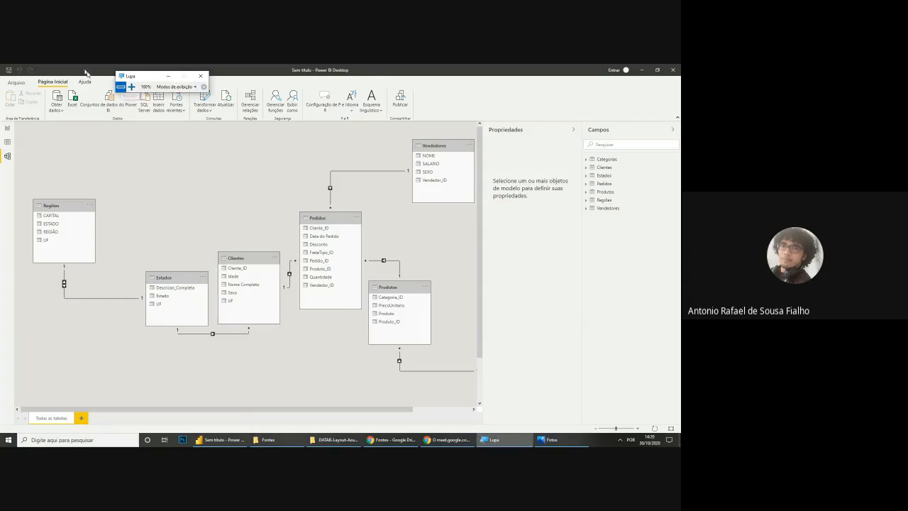
{"action": "left_click", "coordinate": [131, 86]}
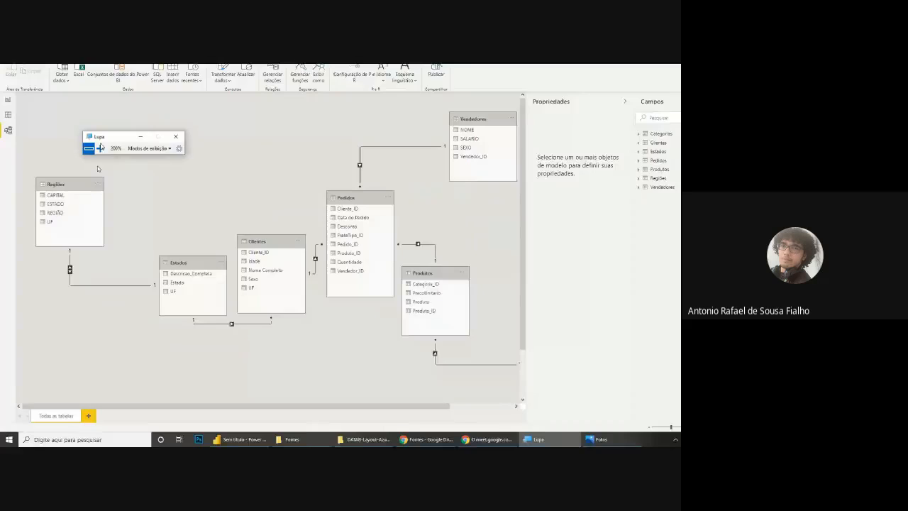
{"action": "left_click", "coordinate": [122, 96]}
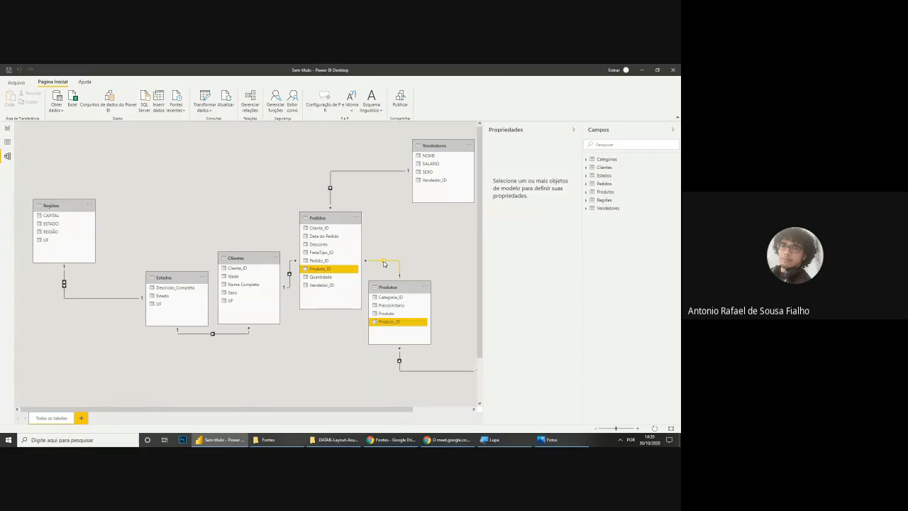
{"action": "left_click", "coordinate": [474, 410]}
{"action": "left_click", "coordinate": [474, 409]}
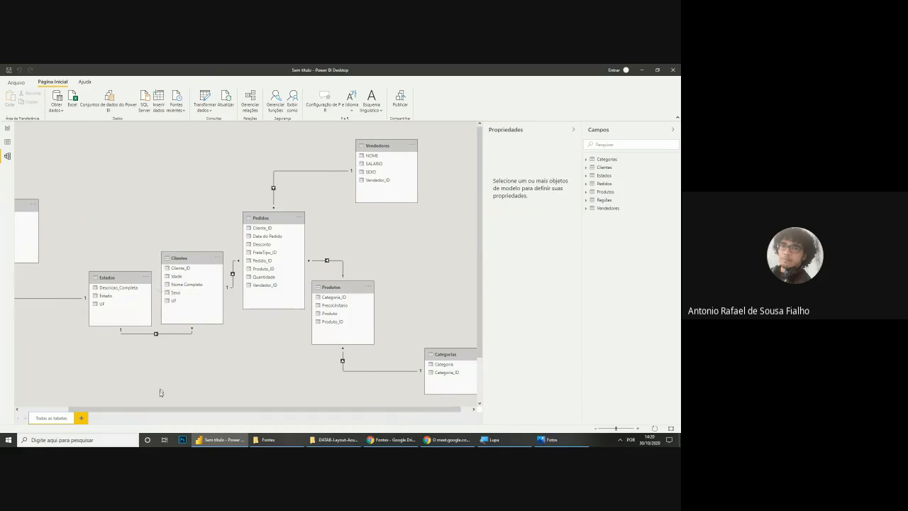
{"action": "left_click_drag", "start_coordinate": [170, 415], "coordinate": [110, 407]}
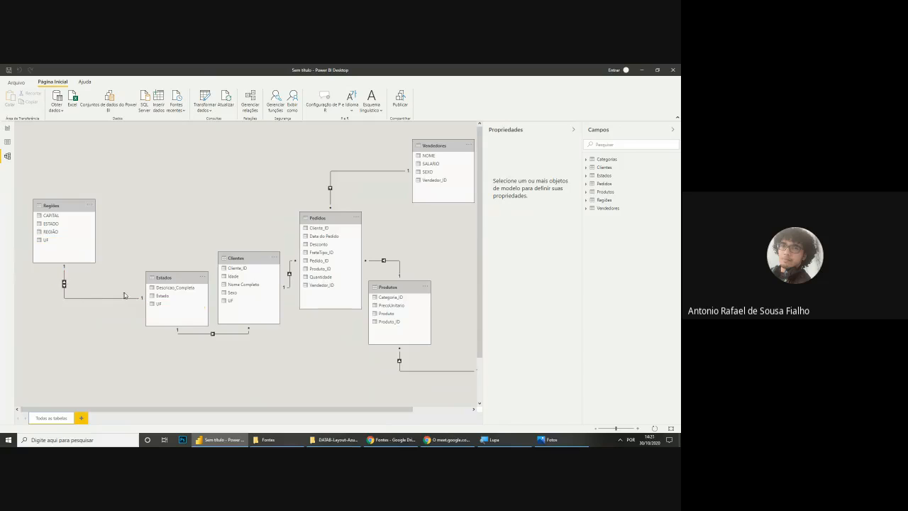
Step: Relate the ESTADO column of Regiões to the Estado column of Estados and review the model diagram
{"action": "left_click_drag", "start_coordinate": [48, 227], "coordinate": [163, 299]}
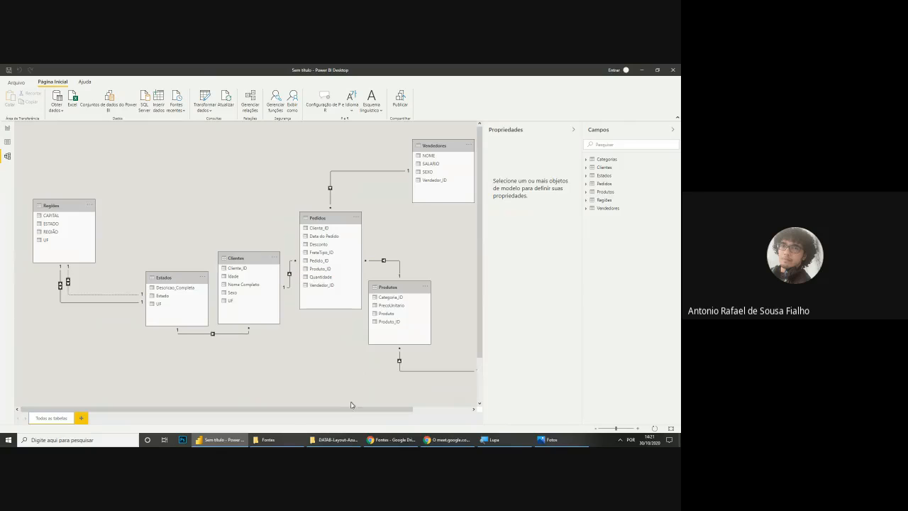
{"action": "left_click_drag", "start_coordinate": [352, 409], "coordinate": [411, 410]}
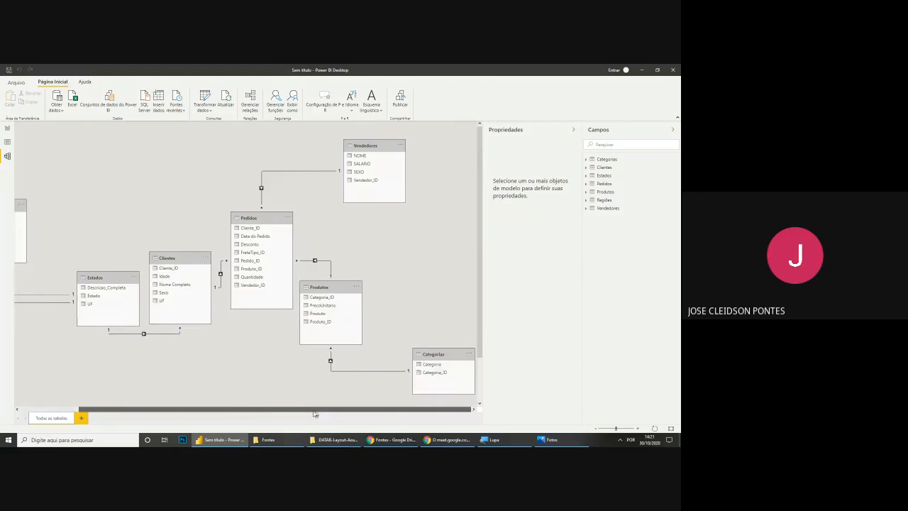
{"action": "left_click_drag", "start_coordinate": [315, 414], "coordinate": [256, 411]}
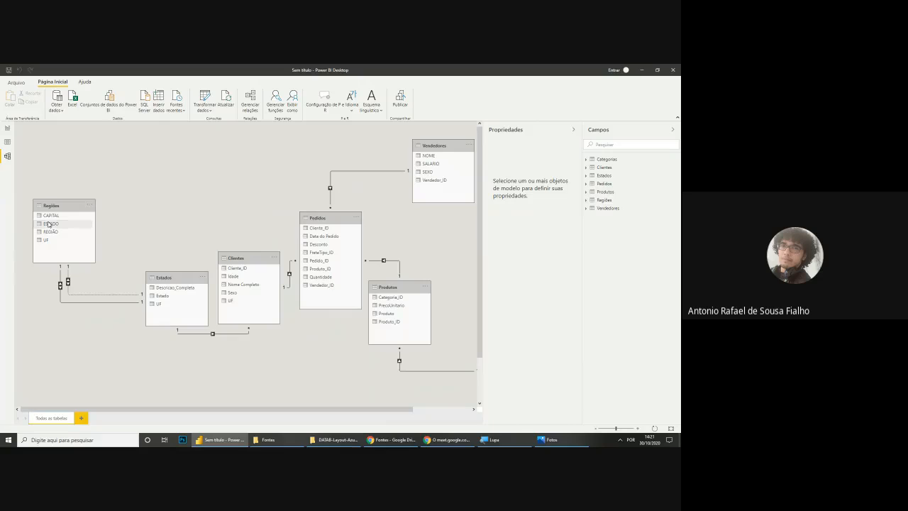
{"action": "left_click_drag", "start_coordinate": [49, 224], "coordinate": [163, 298]}
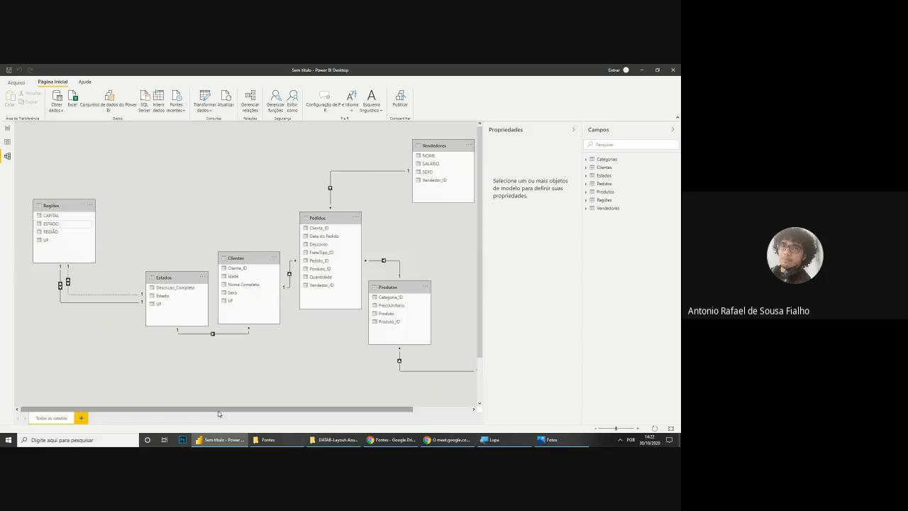
{"action": "left_click_drag", "start_coordinate": [215, 409], "coordinate": [308, 413]}
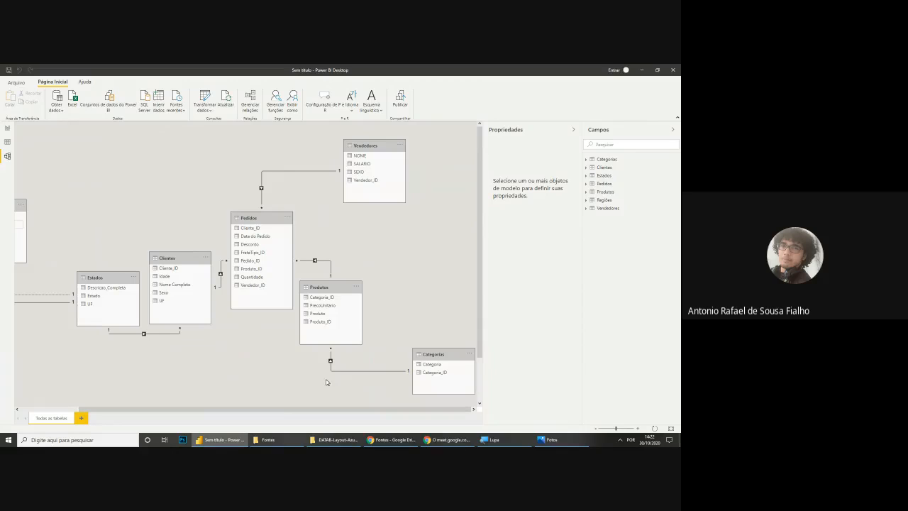
{"action": "left_click_drag", "start_coordinate": [280, 410], "coordinate": [223, 410]}
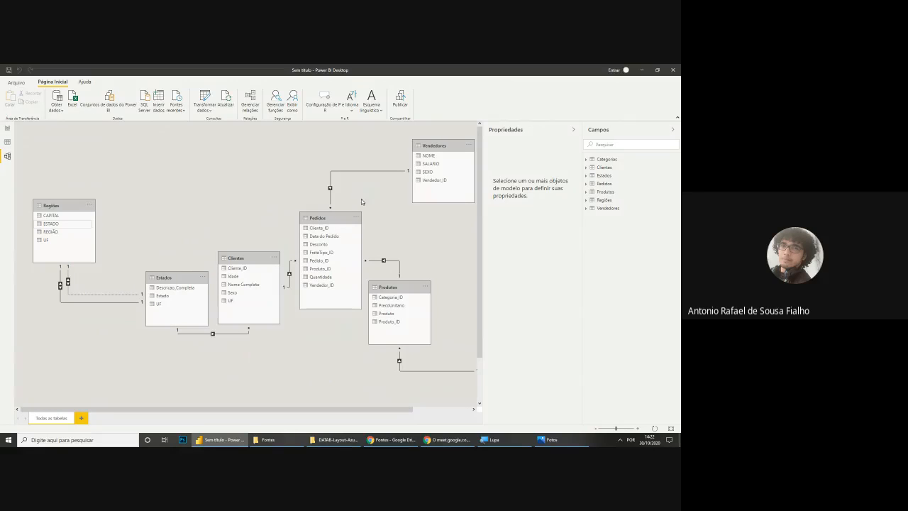
Step: Open the Data view and inspect the rows and fields of the Categorias, Pedidos and Produtos tables
{"action": "left_click", "coordinate": [7, 127]}
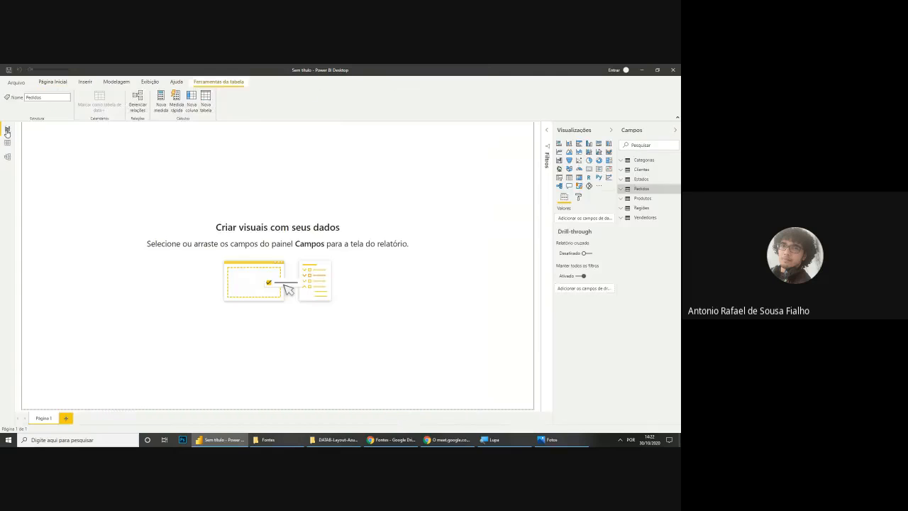
{"action": "left_click", "coordinate": [7, 143]}
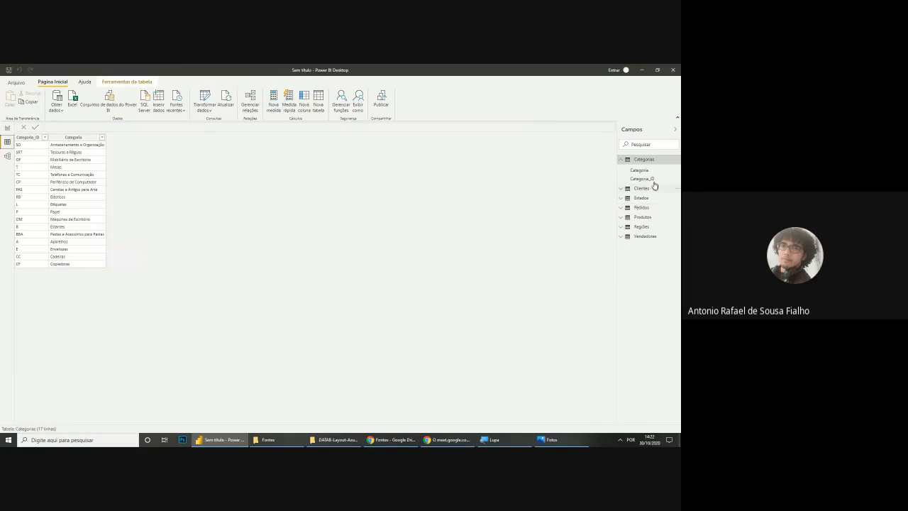
{"action": "left_click", "coordinate": [622, 162]}
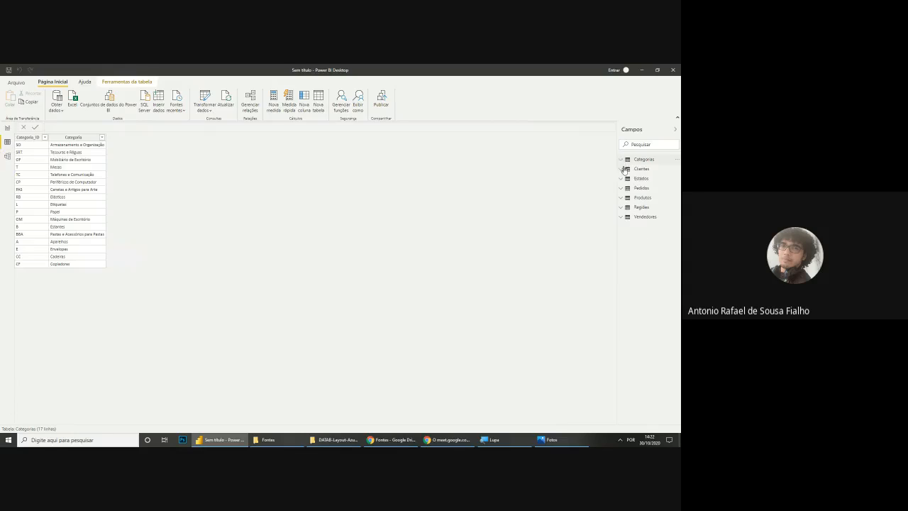
{"action": "left_click", "coordinate": [638, 189]}
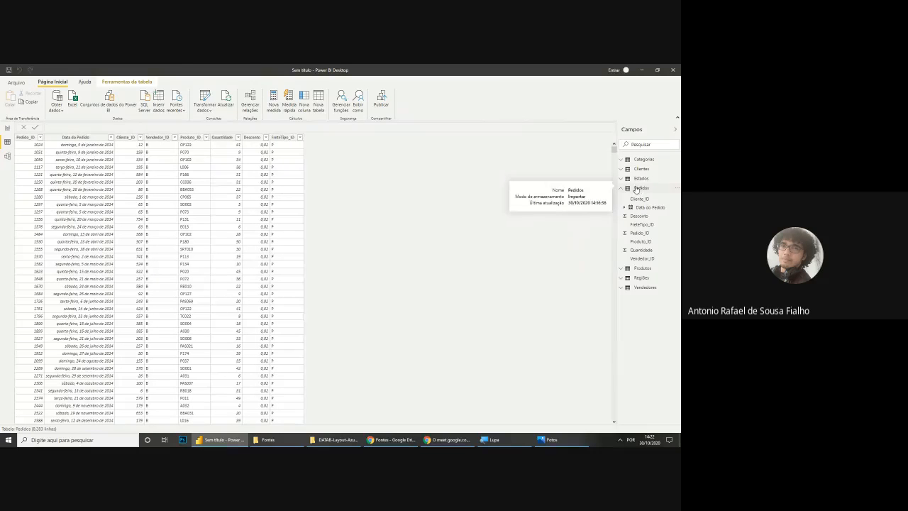
{"action": "left_click", "coordinate": [621, 189]}
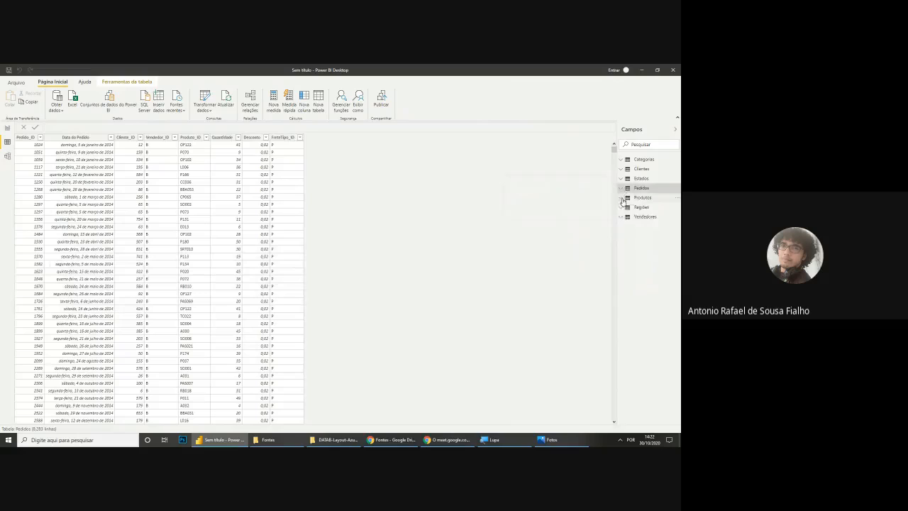
{"action": "left_click", "coordinate": [641, 197]}
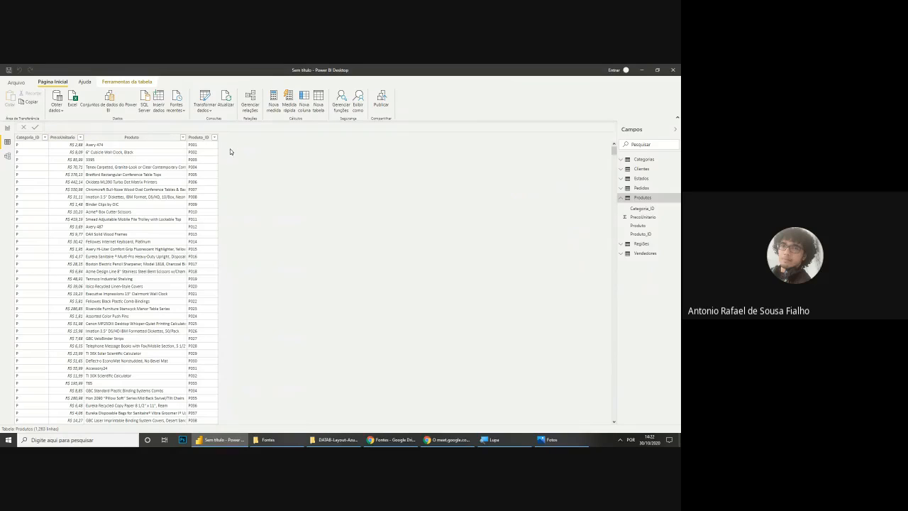
{"action": "left_click", "coordinate": [622, 198]}
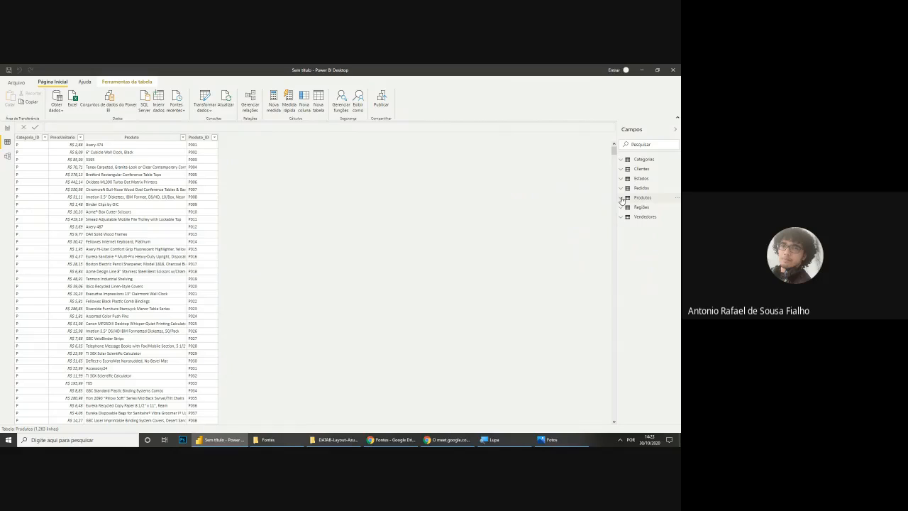
Step: Inspect the data of the Vendedores and Regiões tables, expanding and collapsing their field lists
{"action": "left_click", "coordinate": [621, 217]}
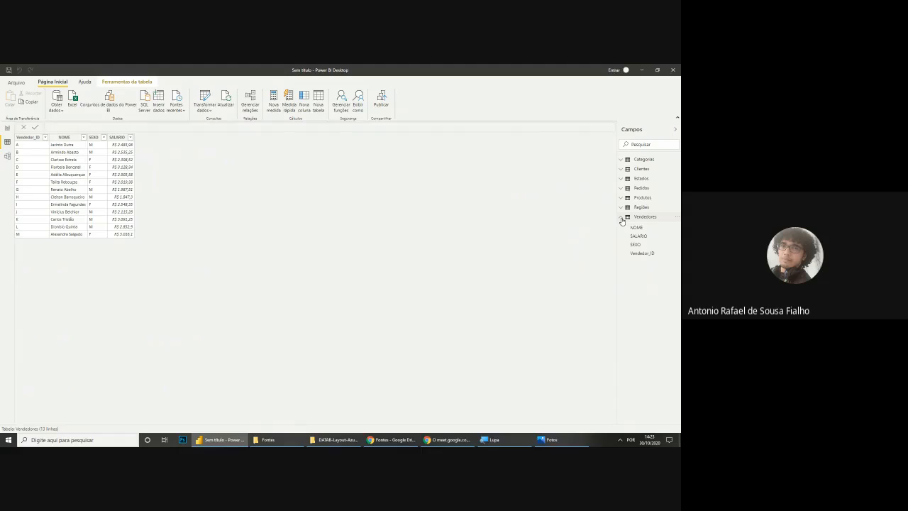
{"action": "left_click", "coordinate": [622, 217]}
{"action": "left_click", "coordinate": [621, 207]}
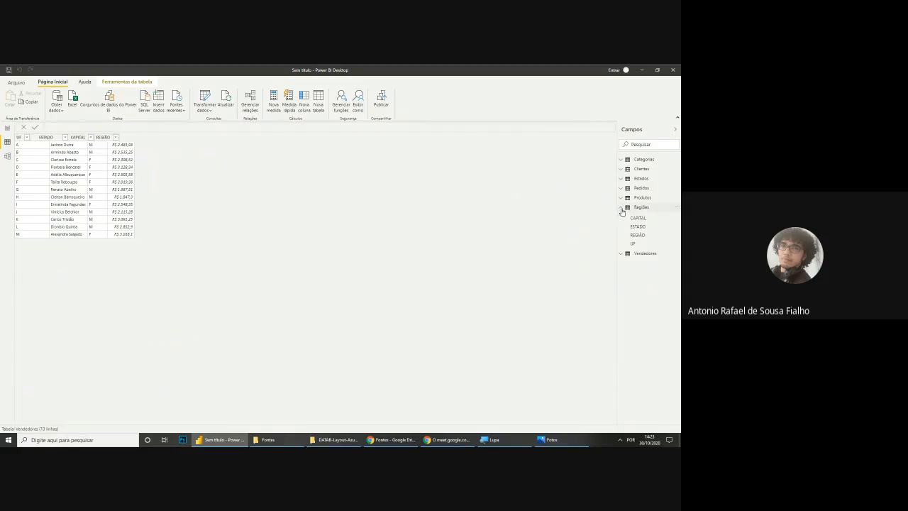
{"action": "left_click", "coordinate": [622, 208]}
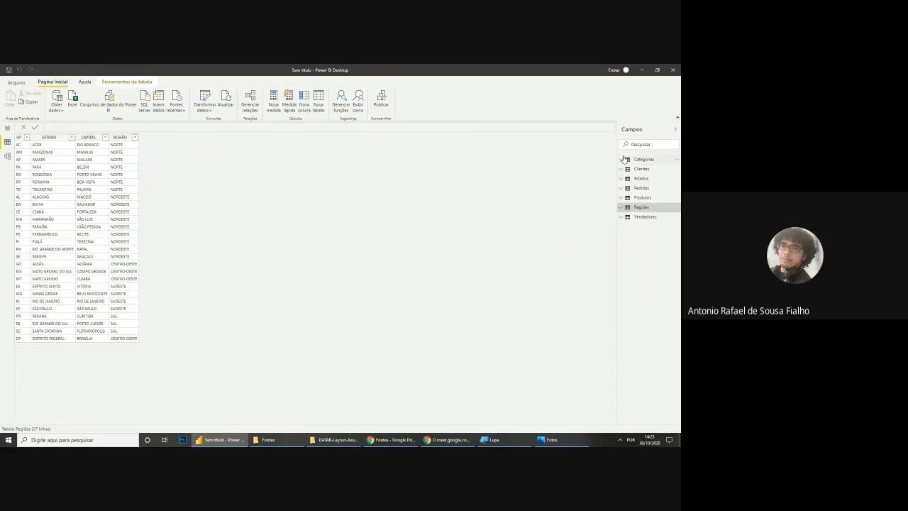
Step: Review the rows and columns of the Categorias, Clientes, Estados and Pedidos tables in the Data view
{"action": "left_click", "coordinate": [622, 160]}
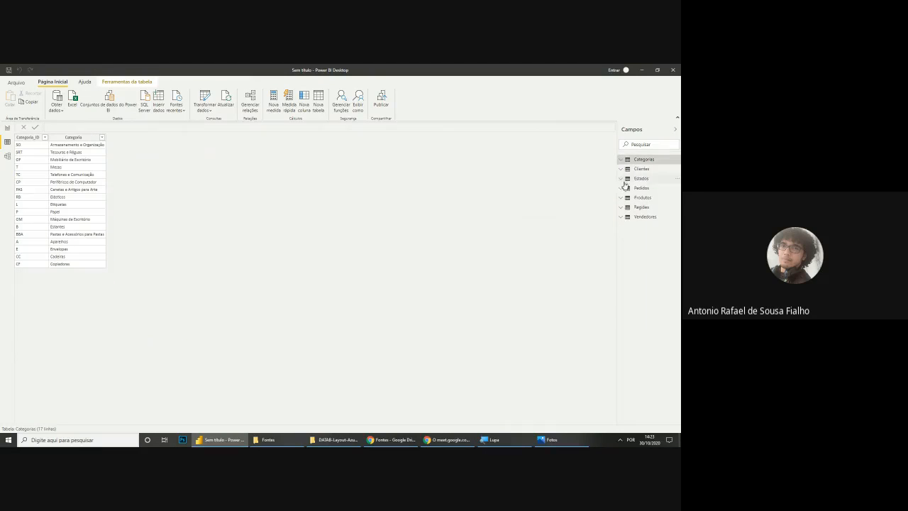
{"action": "left_click", "coordinate": [623, 169]}
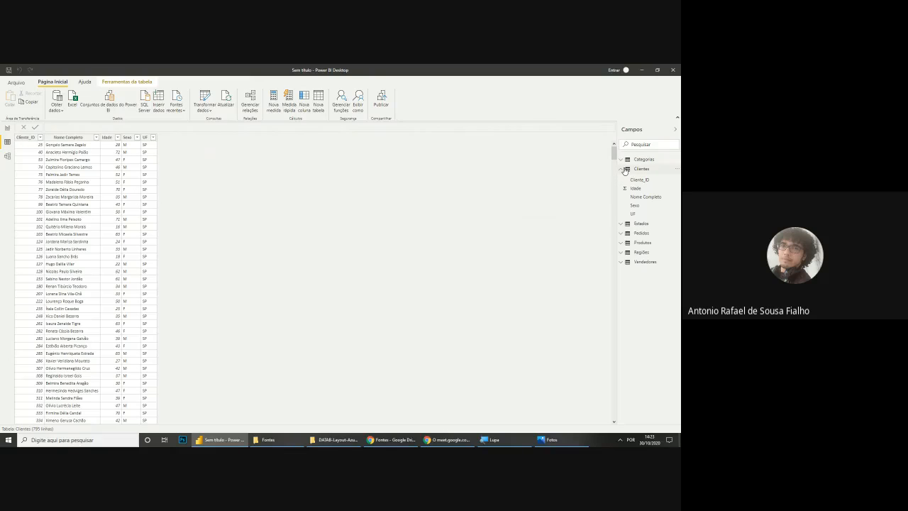
{"action": "left_click", "coordinate": [624, 169]}
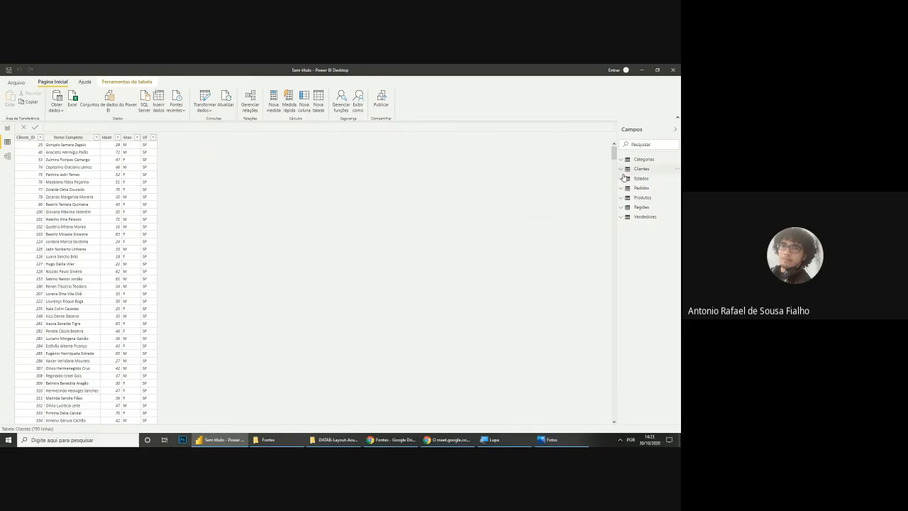
{"action": "left_click", "coordinate": [622, 179]}
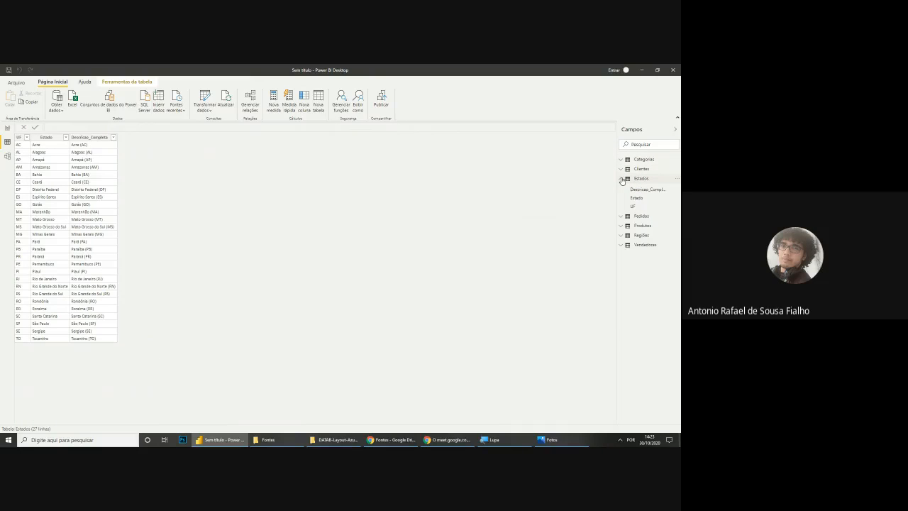
{"action": "left_click", "coordinate": [622, 179]}
{"action": "left_click", "coordinate": [621, 190]}
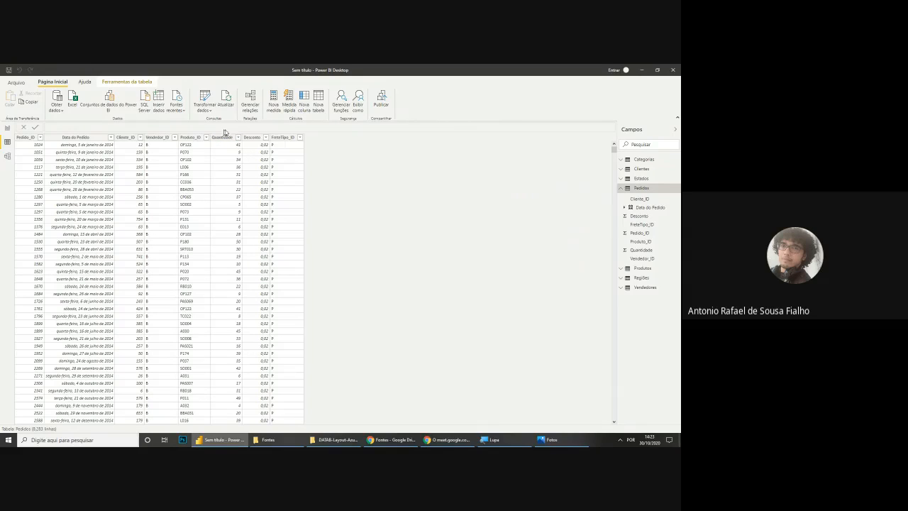
{"action": "left_click", "coordinate": [620, 190]}
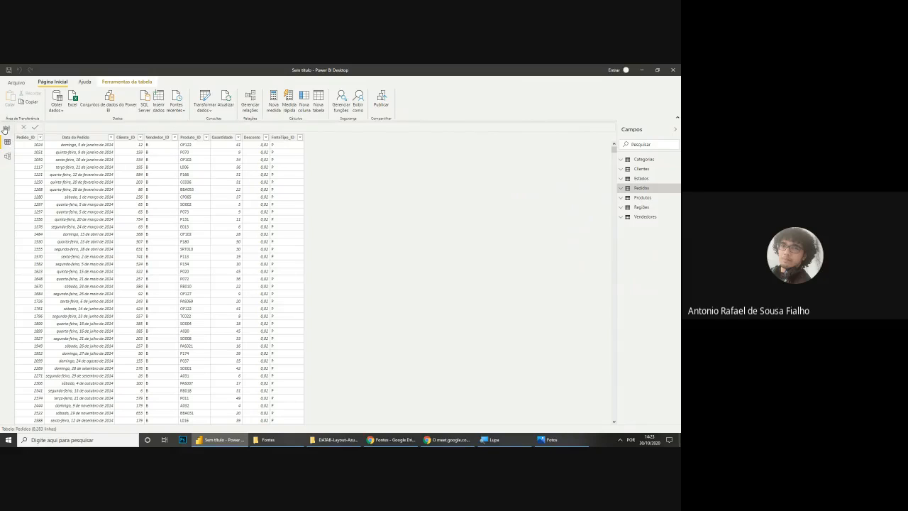
Step: Go through the Model and Data views back to the Report view, examine the reference dashboard image in Fotos and return to Power BI
{"action": "left_click", "coordinate": [7, 155]}
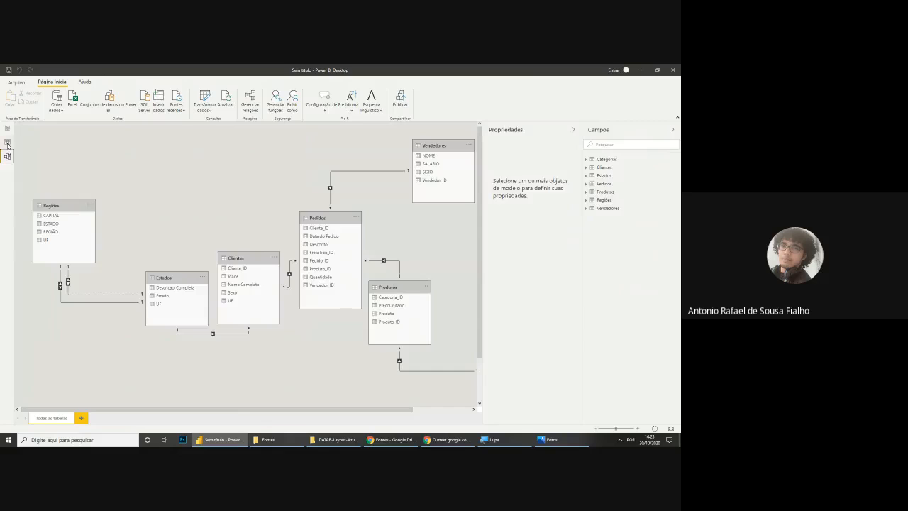
{"action": "left_click", "coordinate": [7, 143]}
{"action": "left_click", "coordinate": [7, 129]}
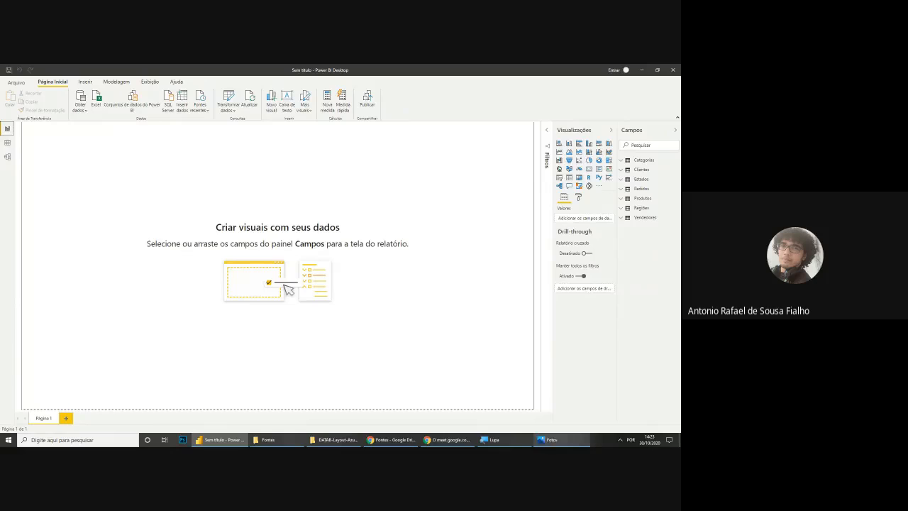
{"action": "left_click", "coordinate": [552, 440]}
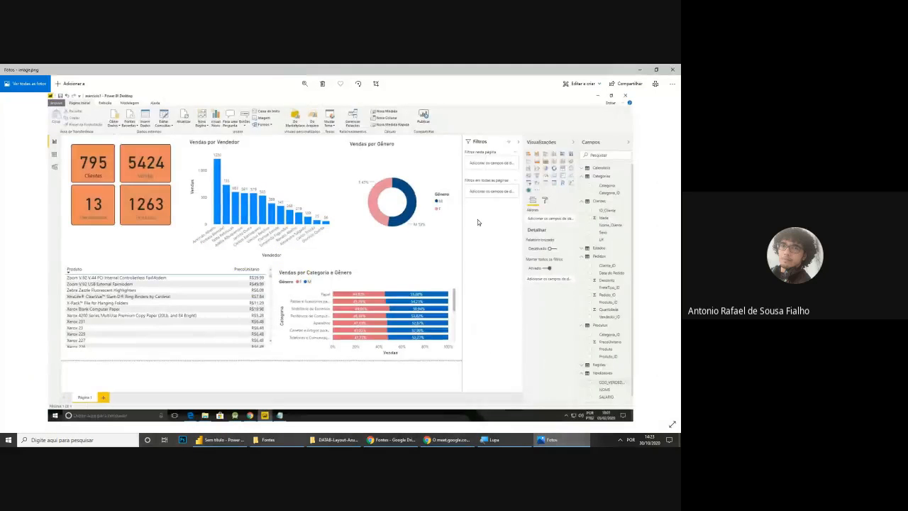
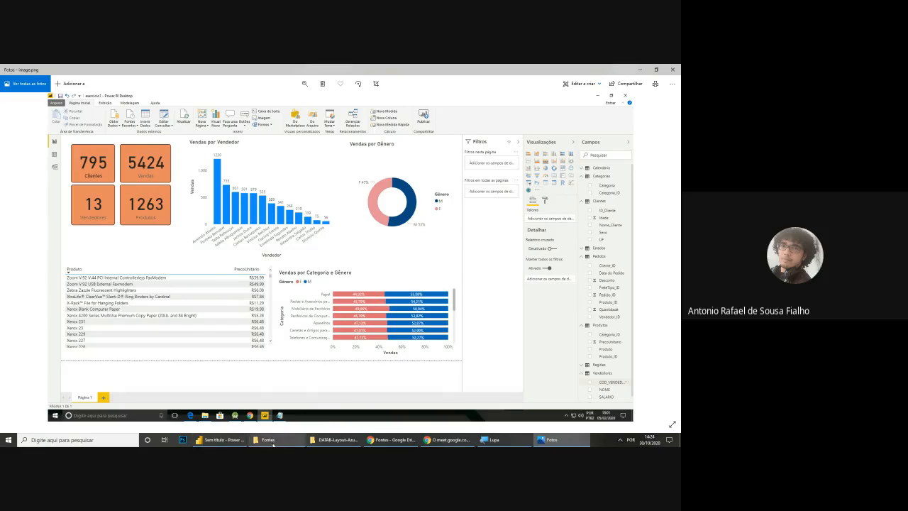
{"action": "left_click", "coordinate": [234, 441]}
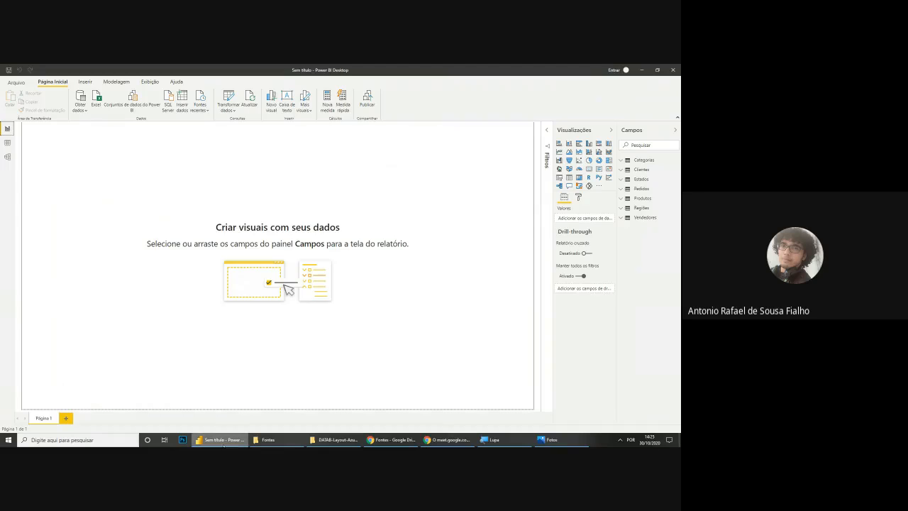
{"action": "left_click", "coordinate": [224, 439]}
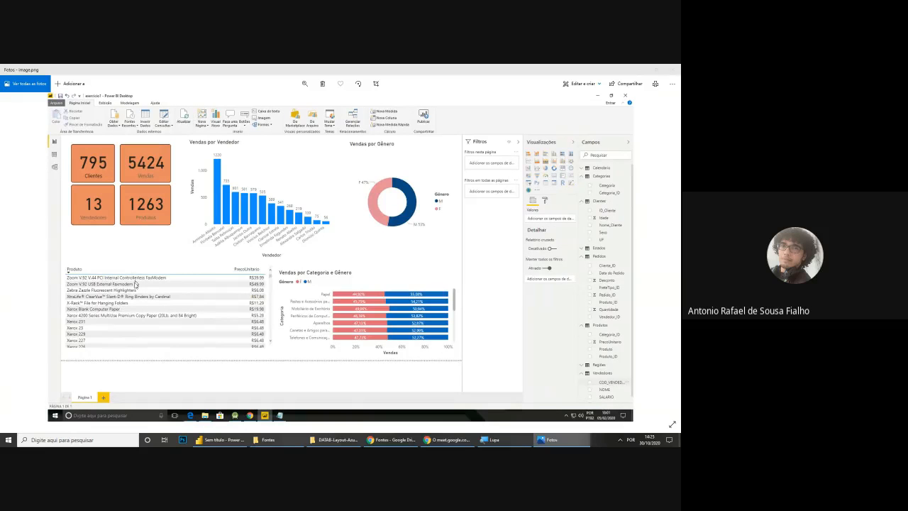
{"action": "left_click", "coordinate": [241, 440]}
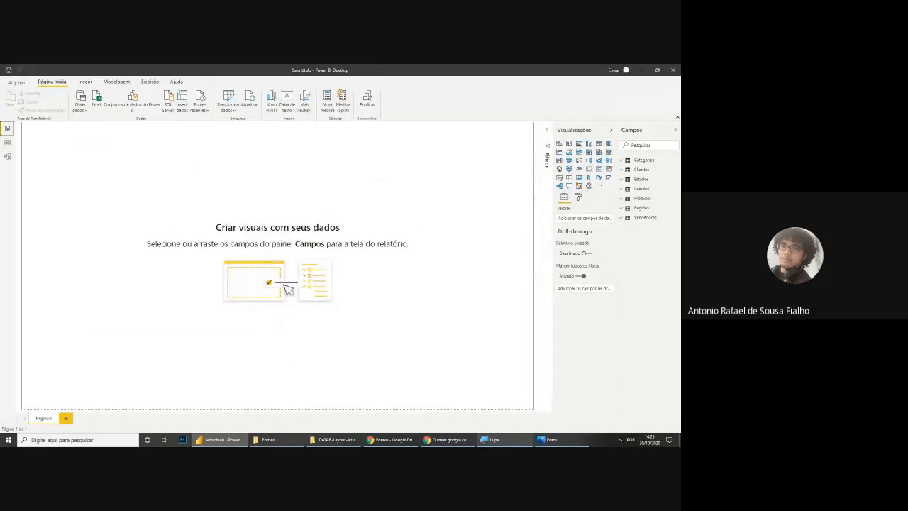
Step: Add an empty Tabela visual to the report page, enlarging the screen with Lupa to 200% and restoring it to 100%
{"action": "left_click", "coordinate": [489, 440]}
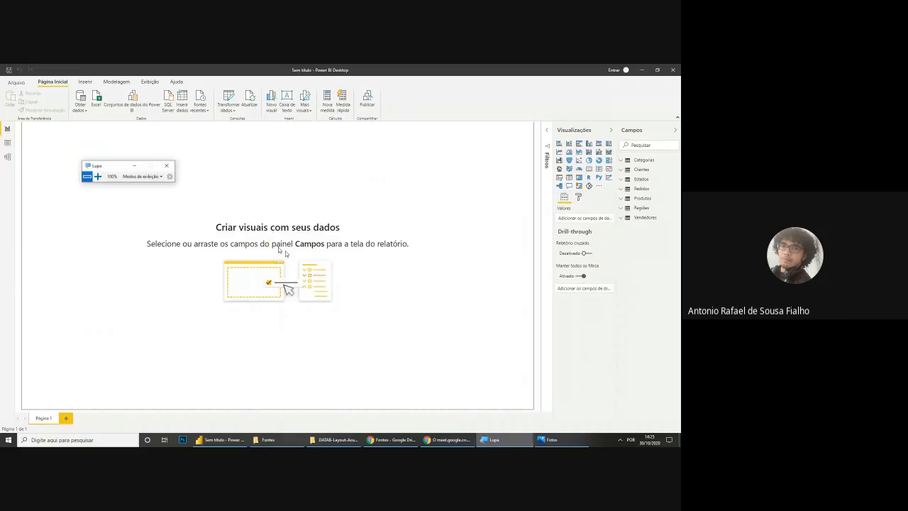
{"action": "left_click", "coordinate": [92, 173]}
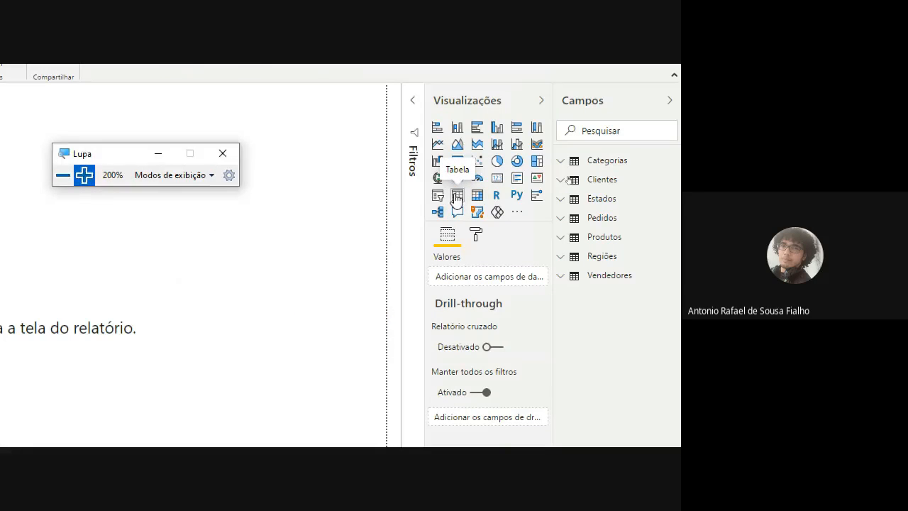
{"action": "left_click", "coordinate": [457, 197]}
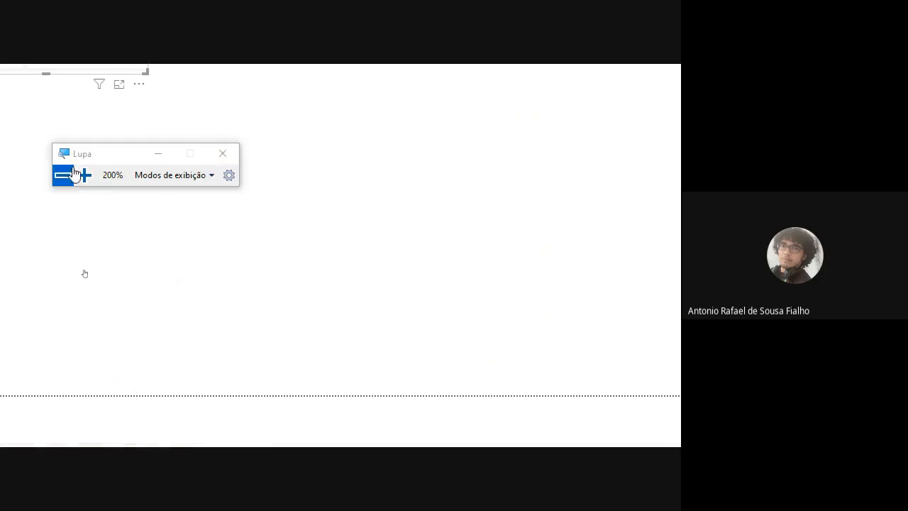
{"action": "left_click", "coordinate": [73, 174]}
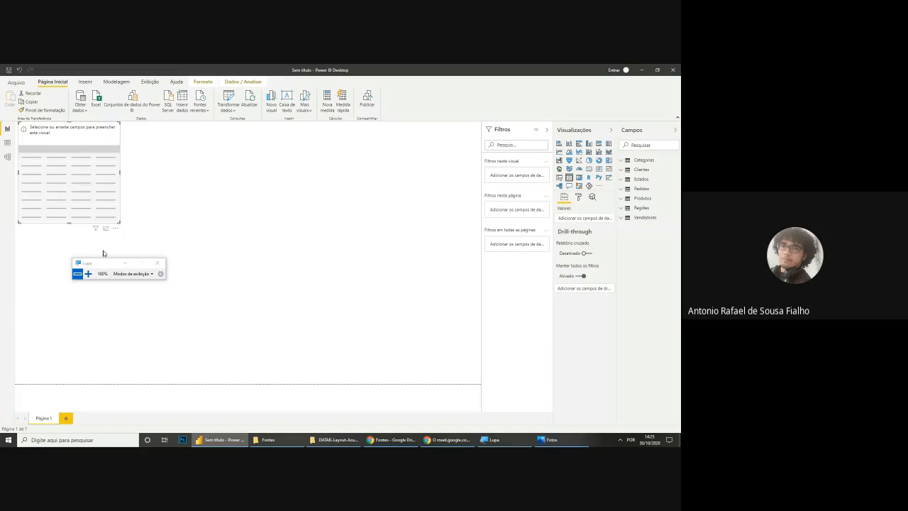
{"action": "left_click", "coordinate": [124, 263]}
{"action": "left_click", "coordinate": [495, 440]}
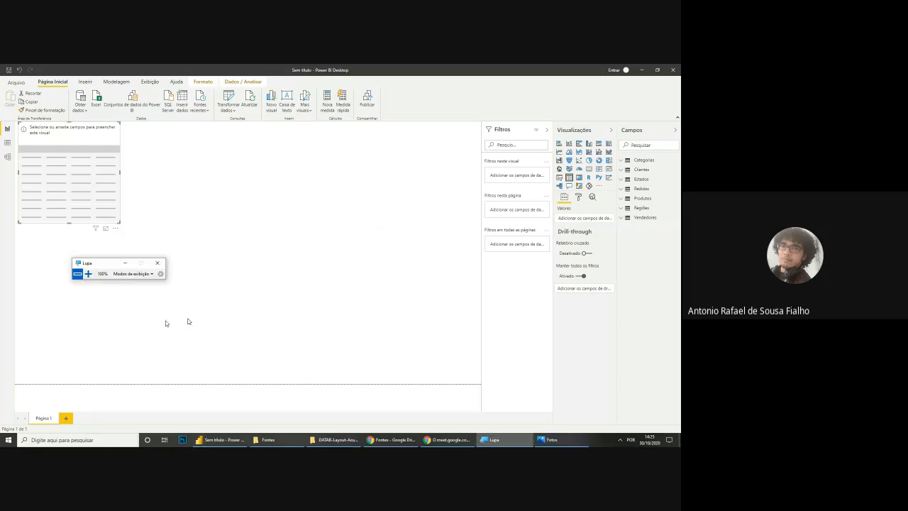
{"action": "left_click", "coordinate": [508, 395]}
{"action": "left_click", "coordinate": [528, 443]}
{"action": "left_click", "coordinate": [528, 444]}
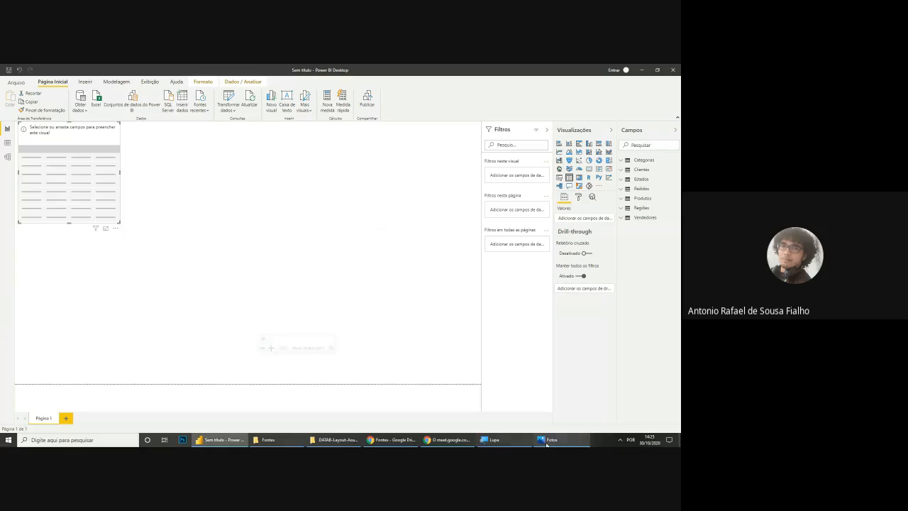
Step: Check the reference dashboard in Fotos, enlarge the screen with Lupa to 200% and add the Produto field from Produtos to the table visual's values
{"action": "left_click", "coordinate": [547, 441]}
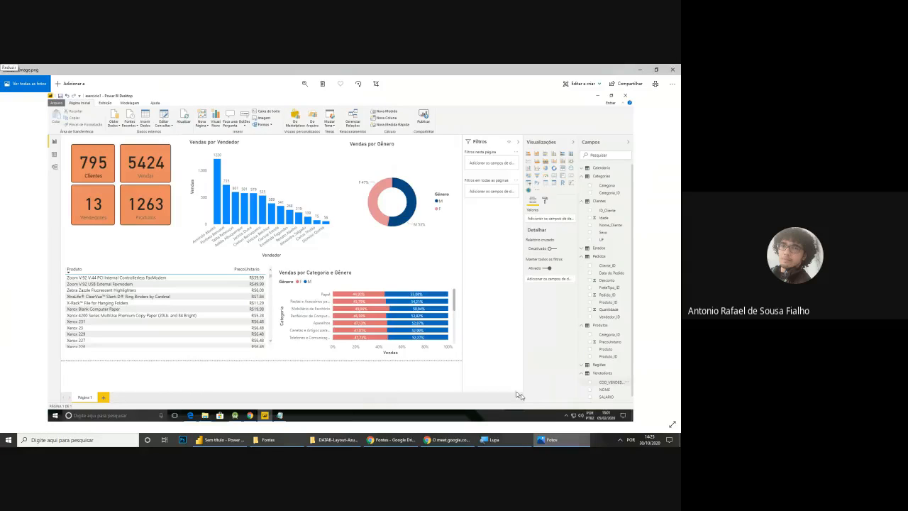
{"action": "left_click", "coordinate": [545, 439]}
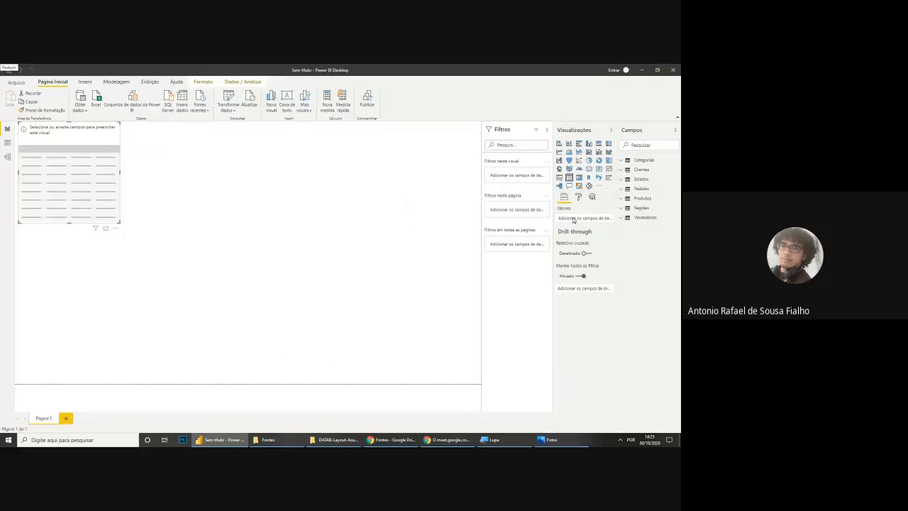
{"action": "left_click", "coordinate": [505, 439]}
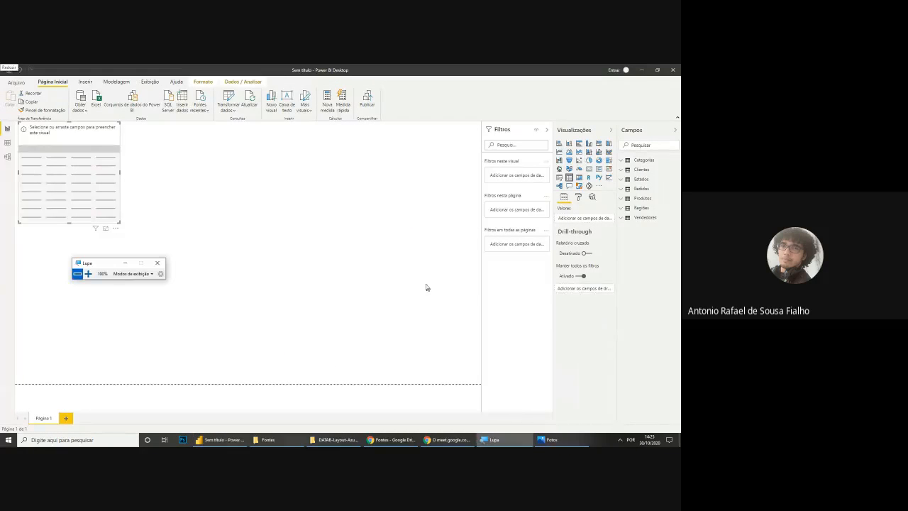
{"action": "left_click", "coordinate": [83, 274]}
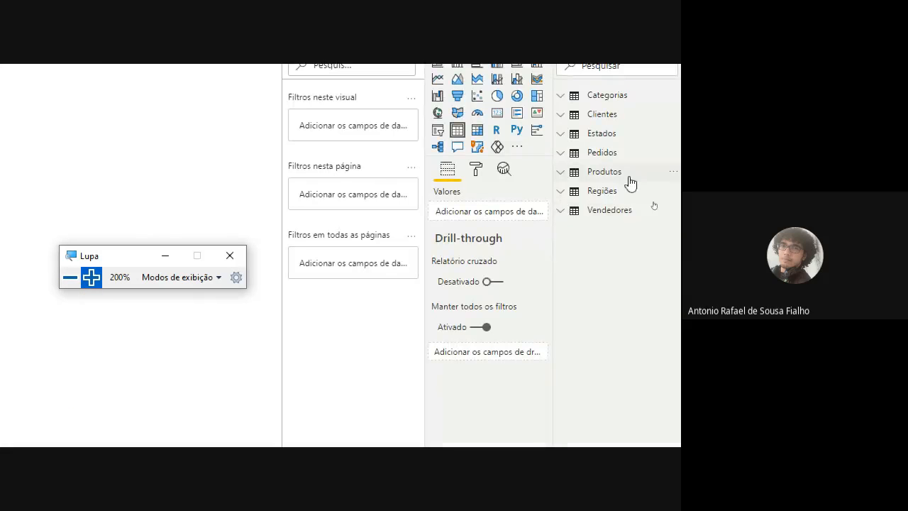
{"action": "left_click", "coordinate": [562, 175]}
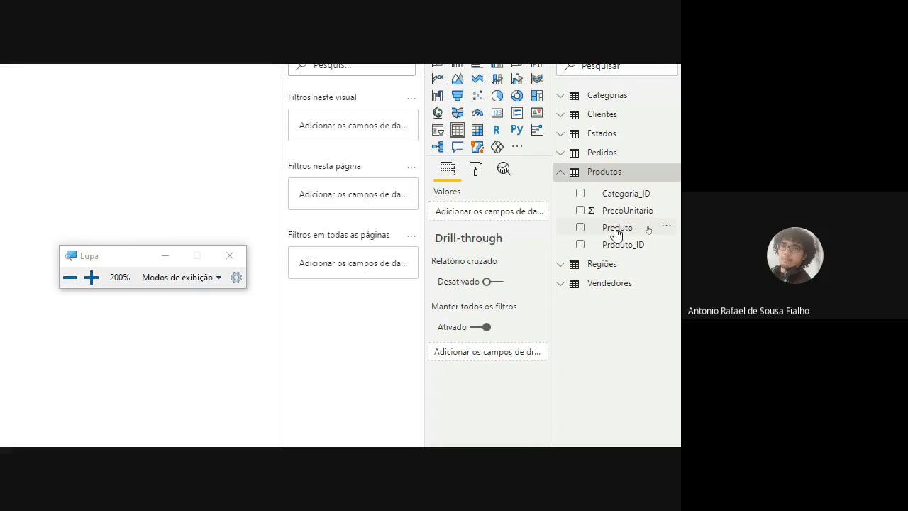
{"action": "left_click_drag", "start_coordinate": [619, 229], "coordinate": [489, 210]}
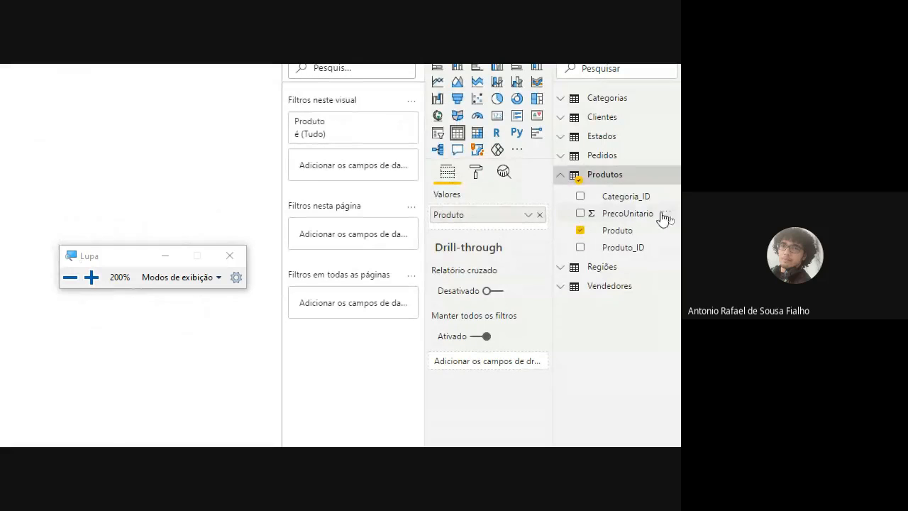
Step: Add the PrecoUnitario field to the product table's values, widen the visual to show both columns and restore the Lupa zoom to 100%
{"action": "left_click_drag", "start_coordinate": [640, 216], "coordinate": [501, 234]}
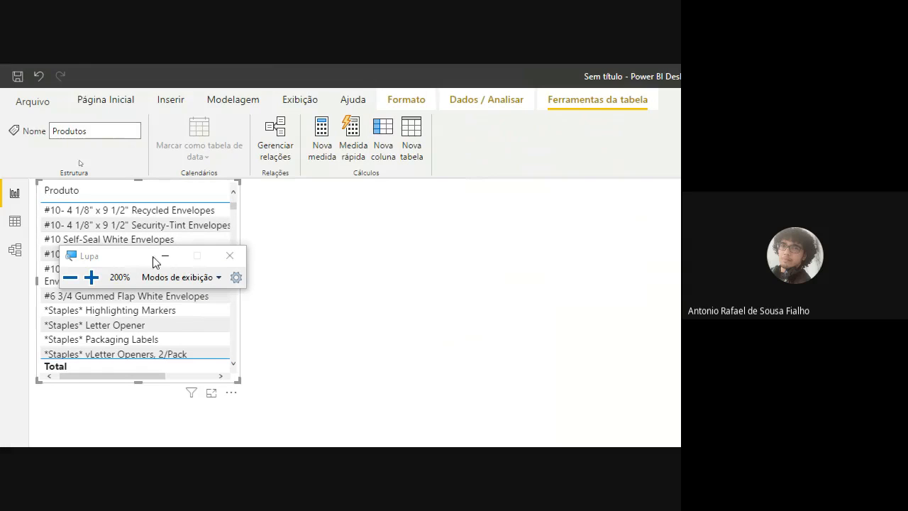
{"action": "left_click", "coordinate": [165, 260]}
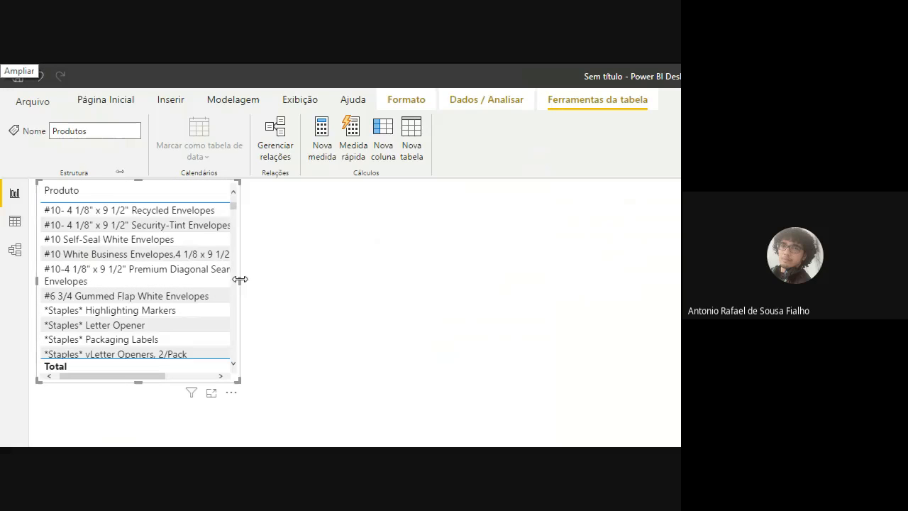
{"action": "left_click_drag", "start_coordinate": [240, 284], "coordinate": [337, 281]}
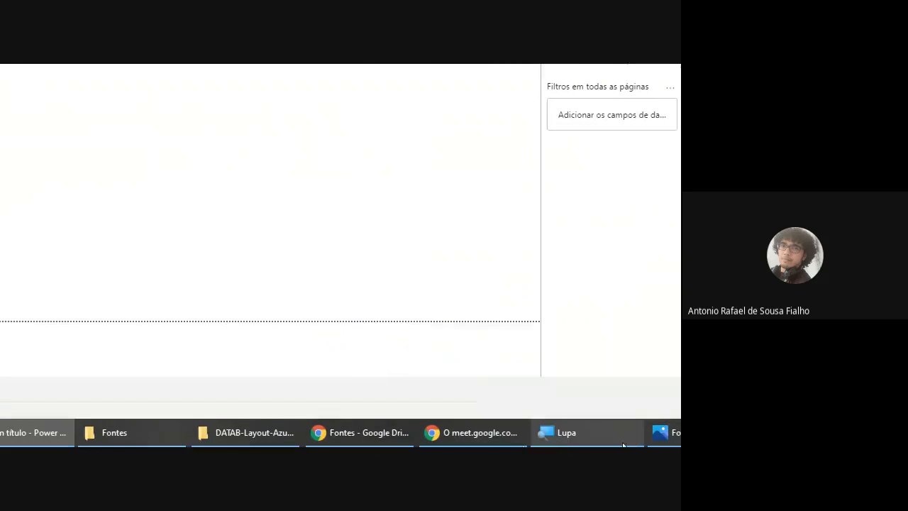
{"action": "left_click", "coordinate": [566, 435]}
{"action": "left_click", "coordinate": [71, 278]}
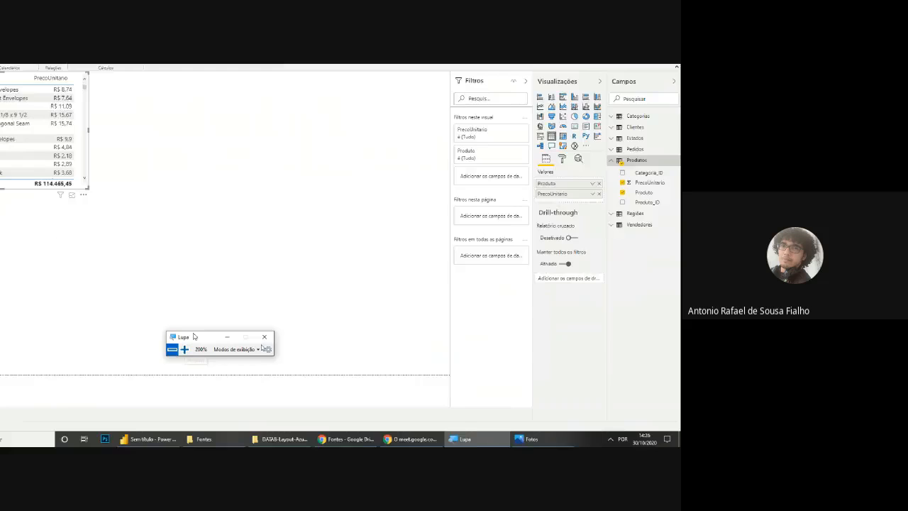
{"action": "left_click", "coordinate": [195, 236]}
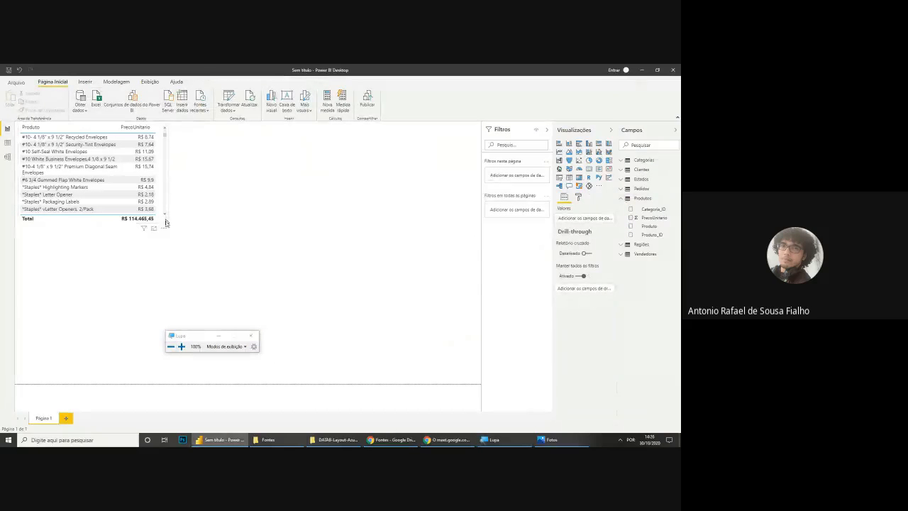
Step: Resize the product table to a compact block slightly wider and taller than before, scroll through its rows and compare it with the Fotos reference
{"action": "left_click_drag", "start_coordinate": [167, 222], "coordinate": [182, 383]}
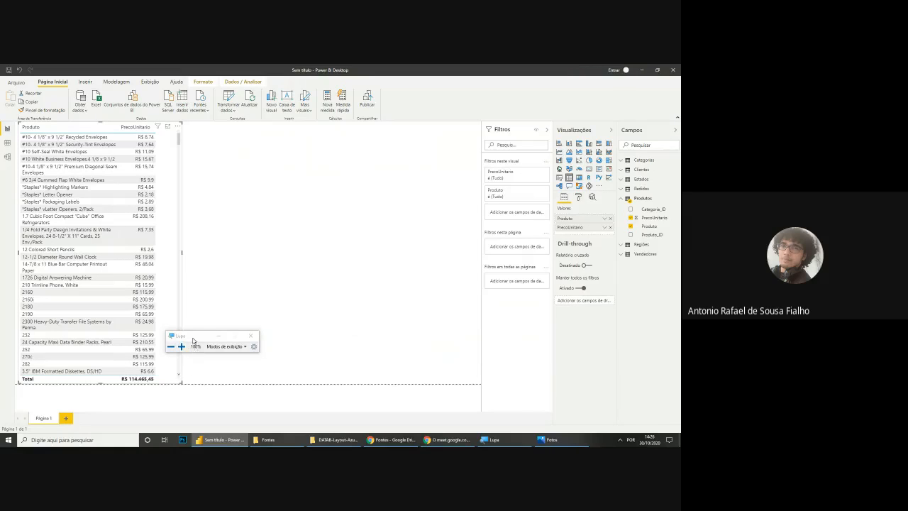
{"action": "left_click_drag", "start_coordinate": [194, 337], "coordinate": [263, 339]}
{"action": "left_click_drag", "start_coordinate": [181, 382], "coordinate": [173, 228]}
{"action": "scroll", "coordinate": [119, 206], "scroll_direction": "down", "scroll_amount": 5}
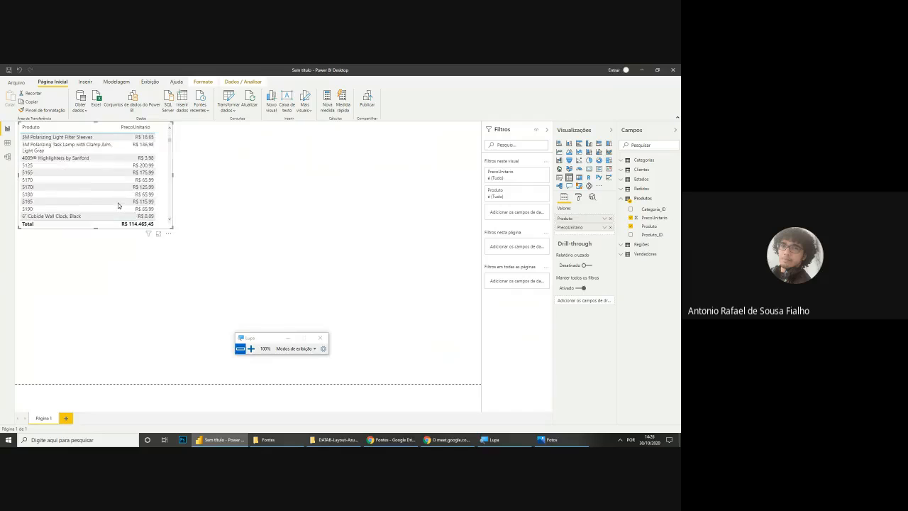
{"action": "scroll", "coordinate": [118, 206], "scroll_direction": "up", "scroll_amount": 5}
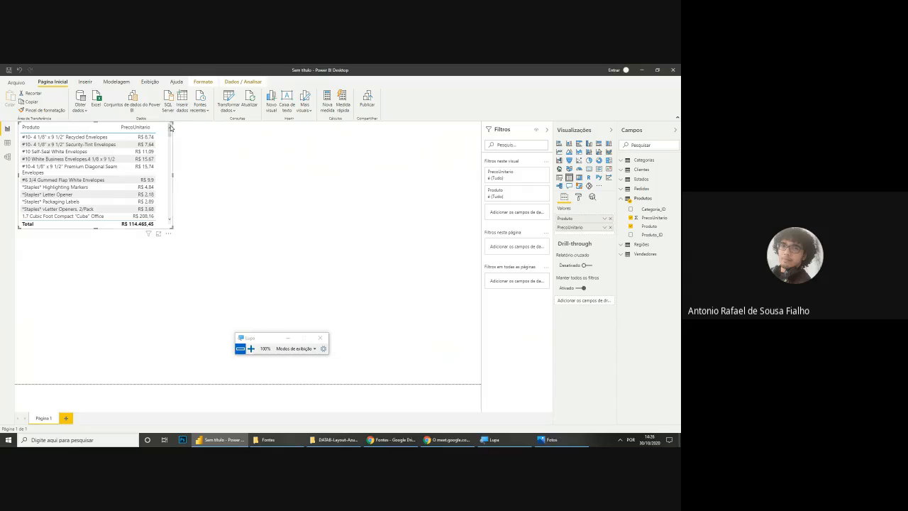
{"action": "left_click", "coordinate": [551, 440]}
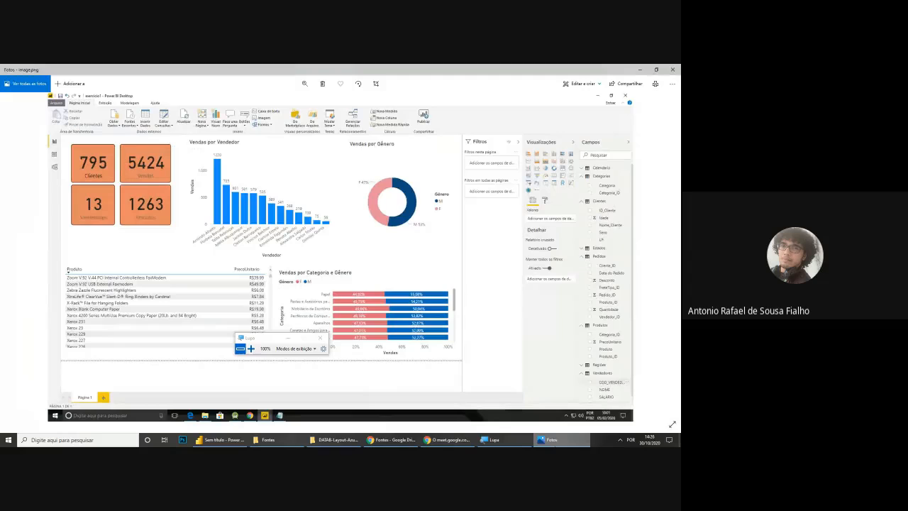
{"action": "left_click", "coordinate": [561, 440]}
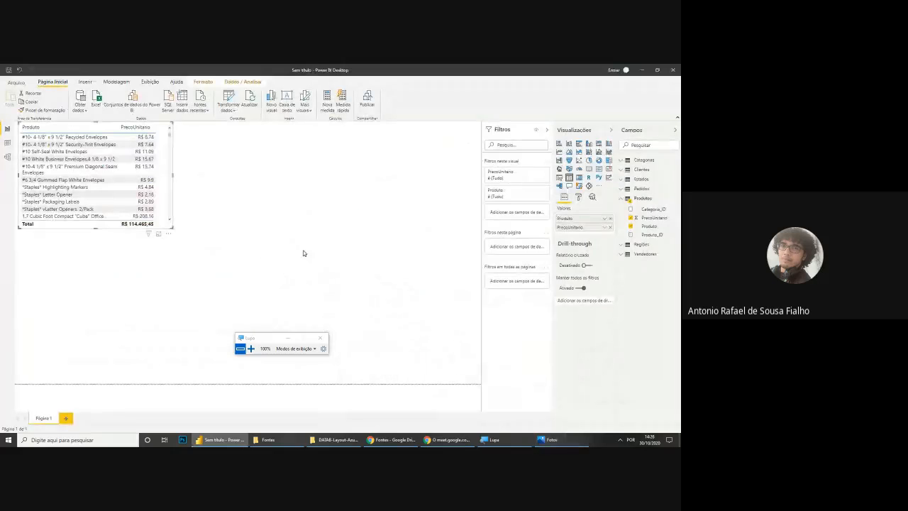
{"action": "left_click", "coordinate": [304, 253]}
{"action": "double_click", "coordinate": [303, 253]}
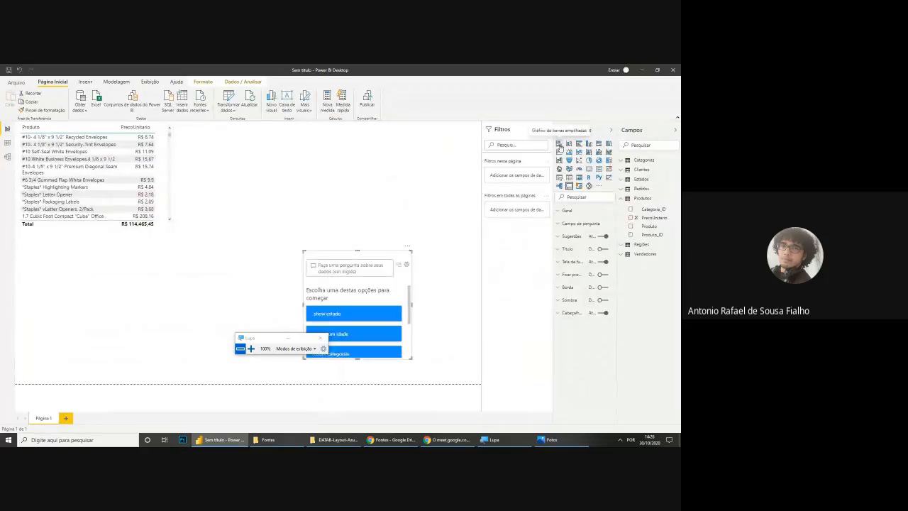
{"action": "left_click", "coordinate": [384, 251]}
{"action": "left_click", "coordinate": [388, 259]}
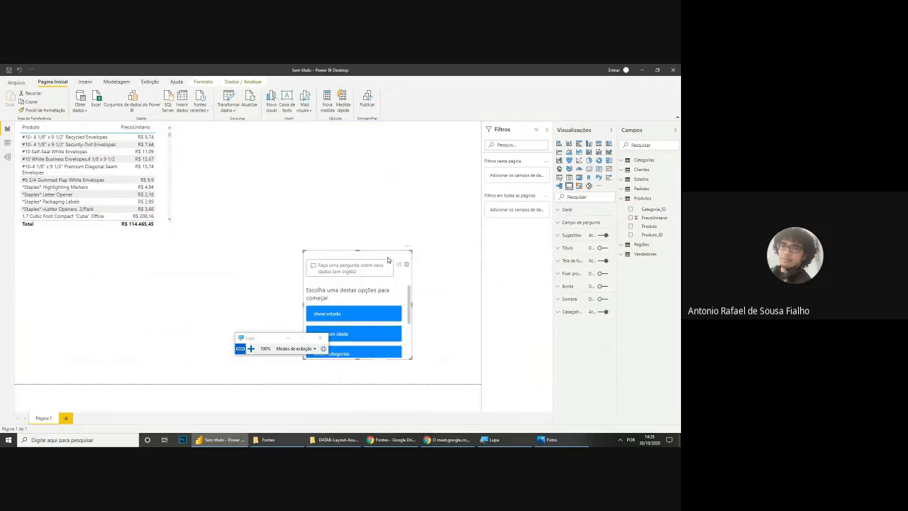
{"action": "key", "text": "Delete"}
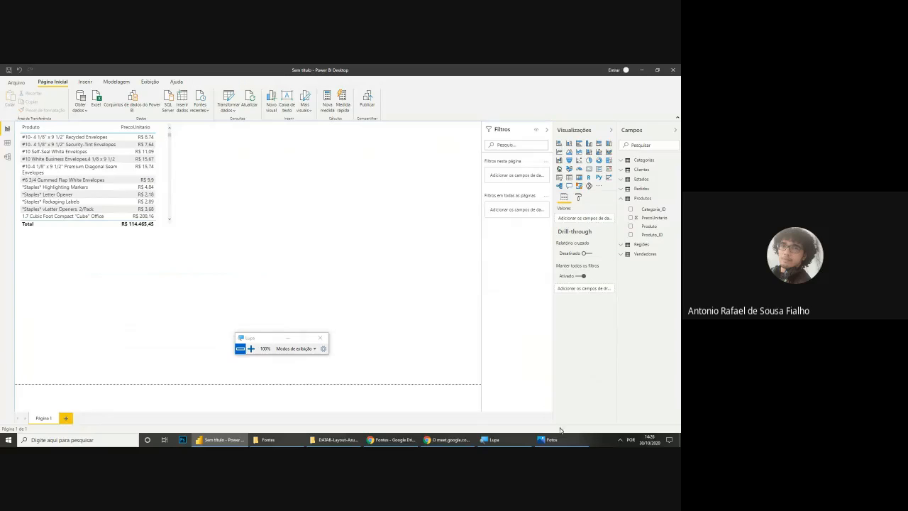
Step: Check the reference dashboard in Fotos and add an empty stacked bar chart (Gráfico de barras empilhadas) below the product table
{"action": "left_click", "coordinate": [551, 439]}
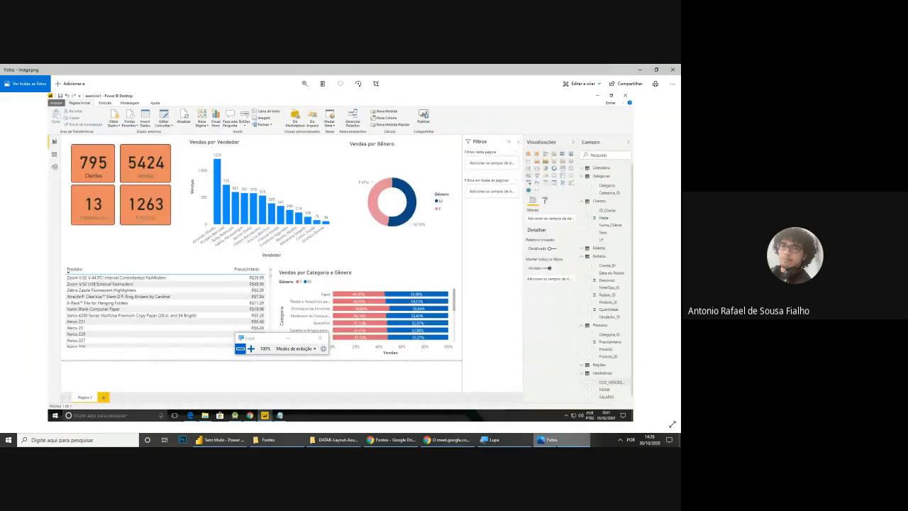
{"action": "left_click", "coordinate": [551, 439]}
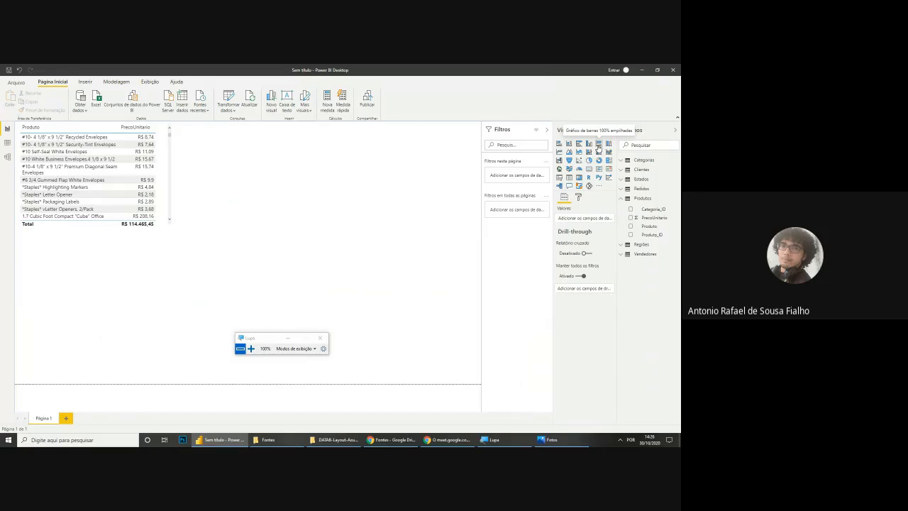
{"action": "left_click", "coordinate": [559, 143]}
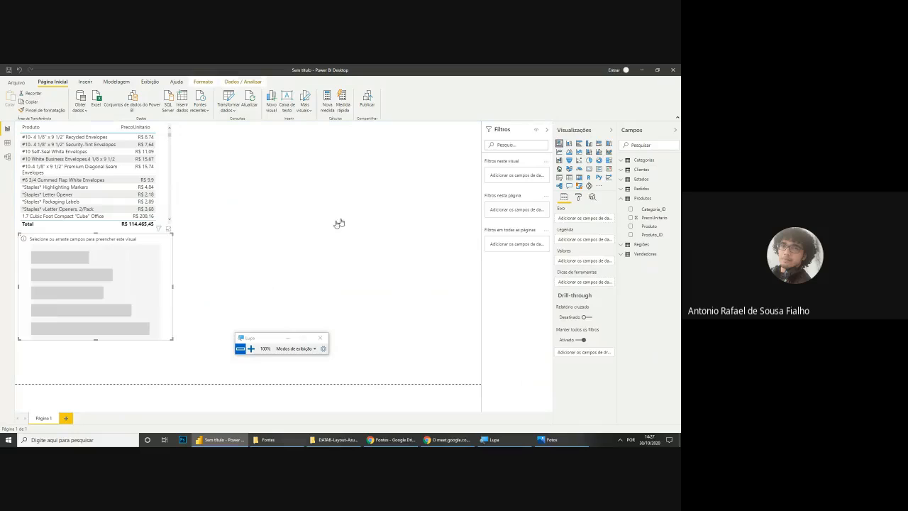
{"action": "left_click", "coordinate": [547, 441]}
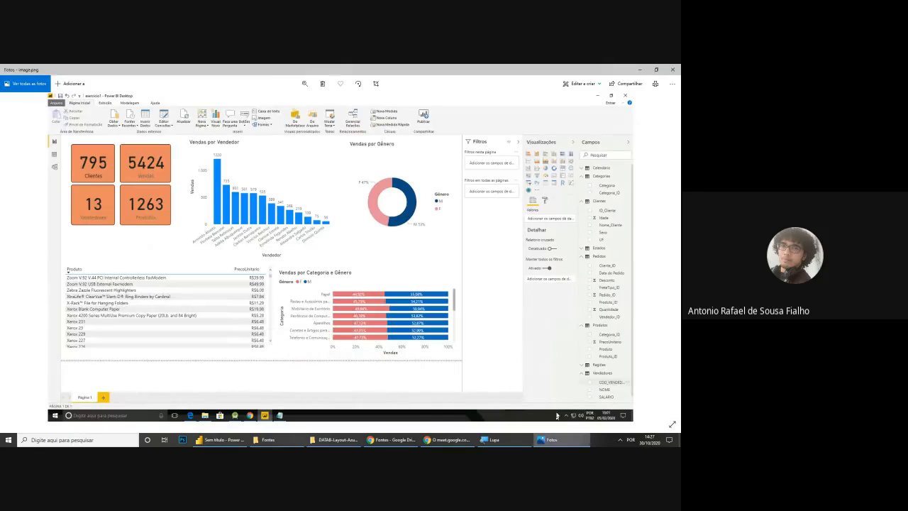
{"action": "mouse_move", "coordinate": [557, 440]}
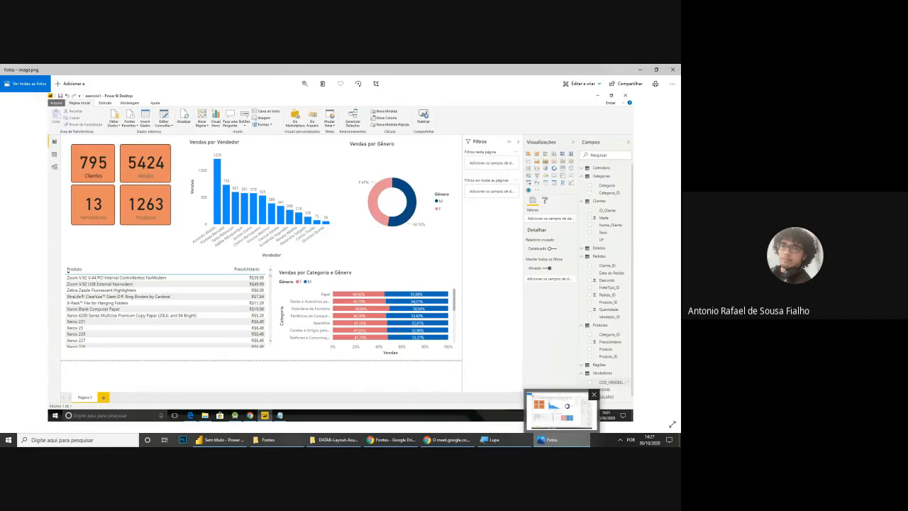
{"action": "left_click", "coordinate": [557, 440]}
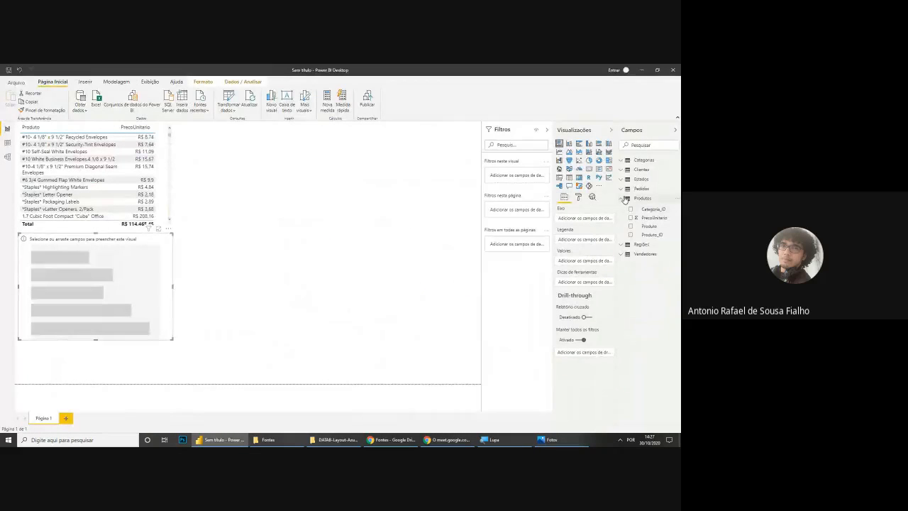
Step: Collapse the Produtos fields, expand the Pedidos table's fields and glance at the reference dashboard in Fotos
{"action": "left_click", "coordinate": [625, 198]}
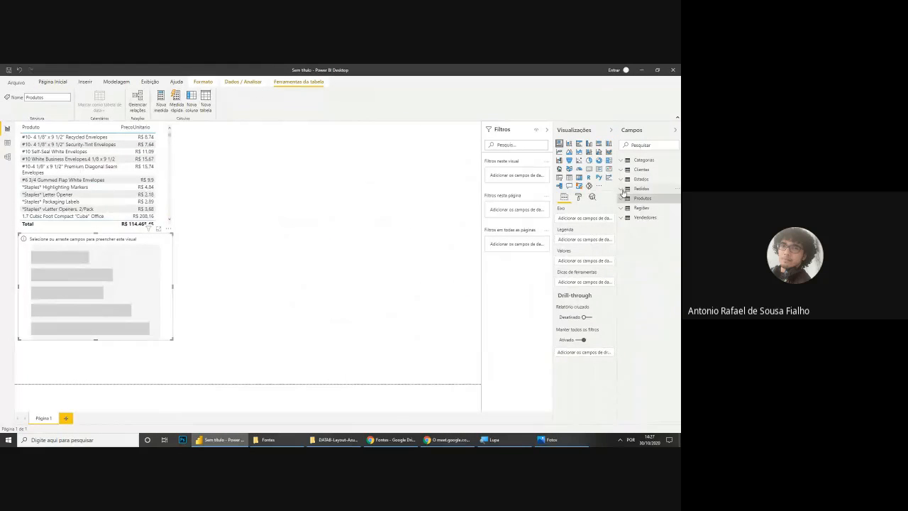
{"action": "left_click", "coordinate": [623, 190]}
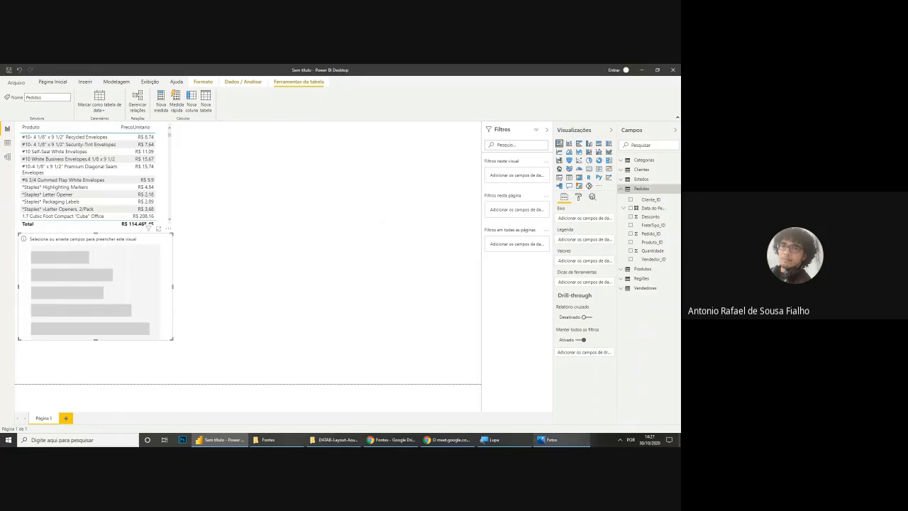
{"action": "left_click", "coordinate": [578, 445]}
{"action": "left_click", "coordinate": [578, 445]}
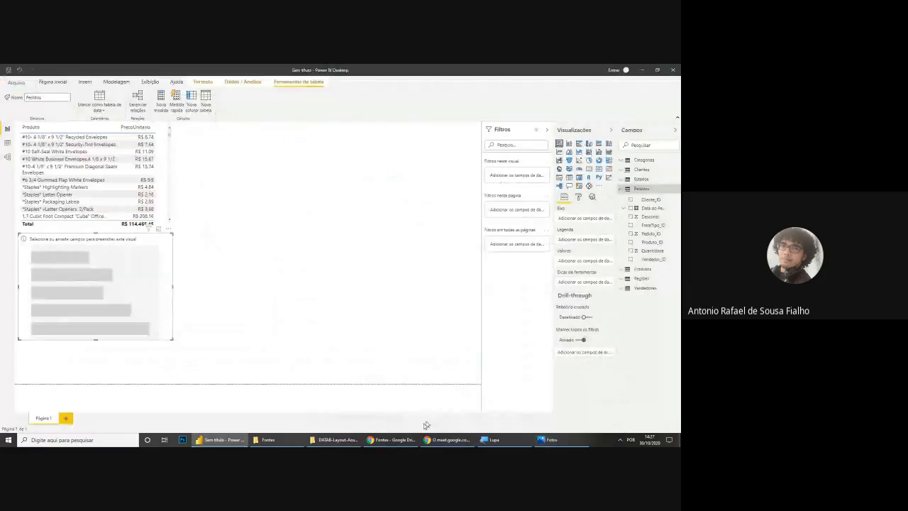
Step: Switch to the Google Meet meeting in Chrome and admit the participant waiting to join
{"action": "left_click", "coordinate": [390, 439]}
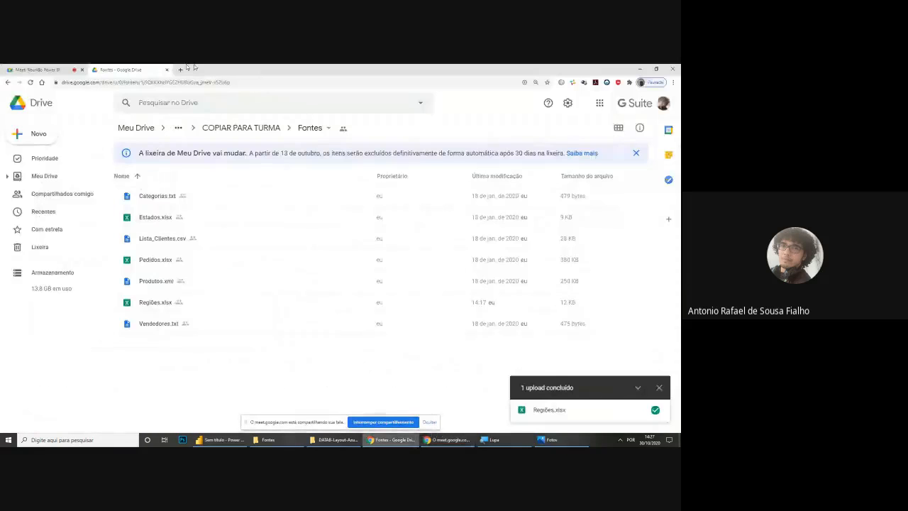
{"action": "left_click", "coordinate": [39, 69]}
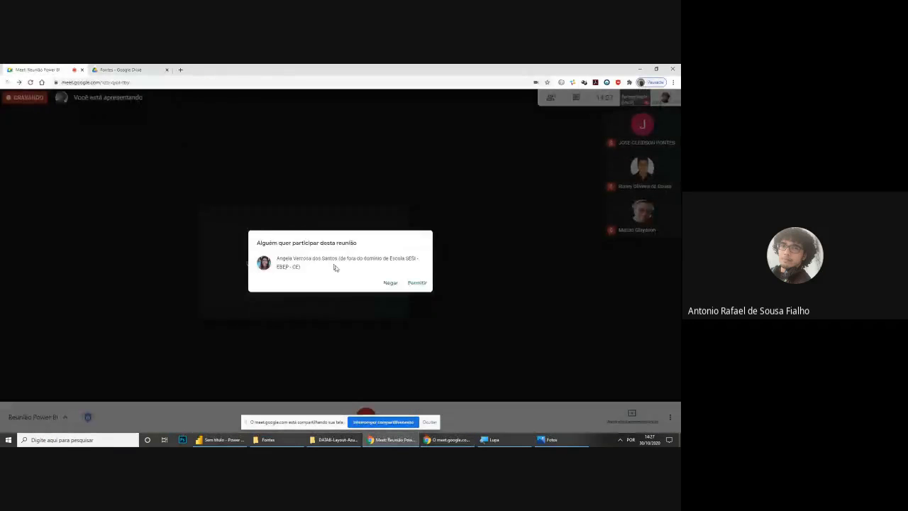
{"action": "left_click", "coordinate": [418, 282]}
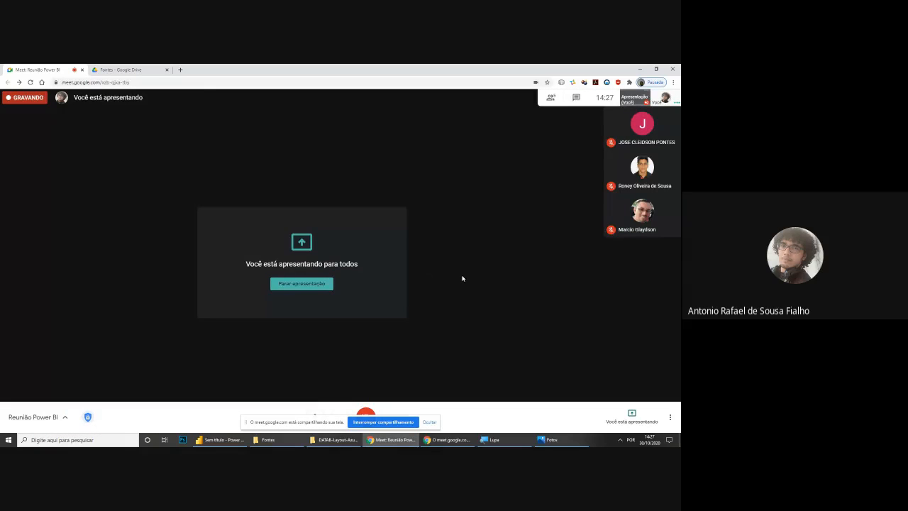
Step: Examine the charts of the reference dashboard in Fotos and return to the Power BI report
{"action": "left_click", "coordinate": [557, 440]}
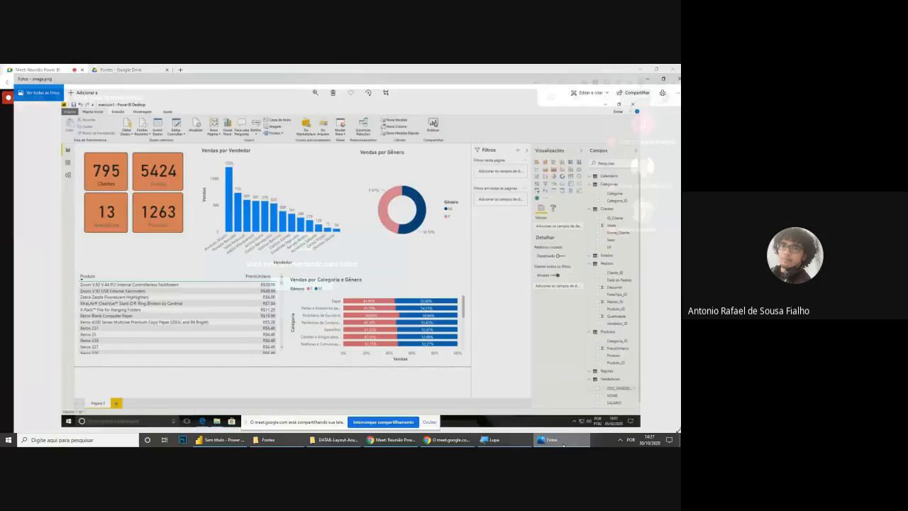
{"action": "left_click", "coordinate": [563, 443]}
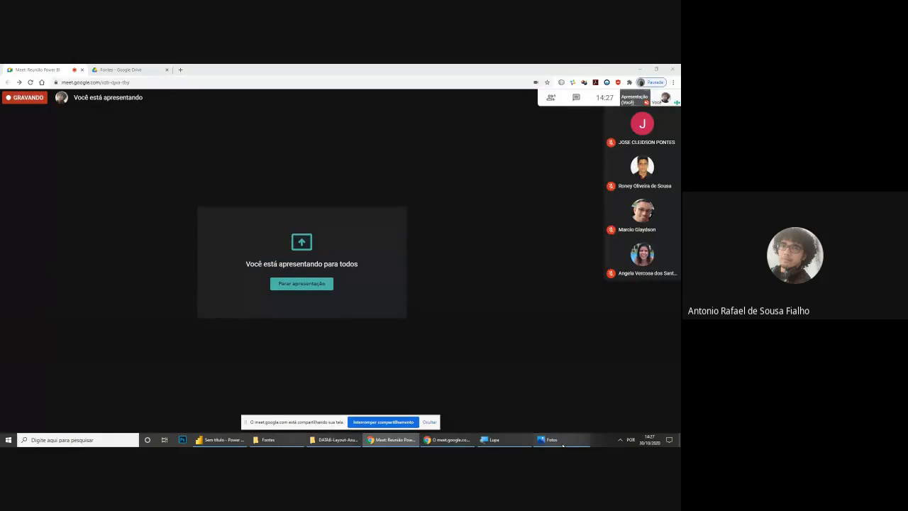
{"action": "left_click", "coordinate": [565, 443]}
{"action": "left_click", "coordinate": [565, 442]}
{"action": "left_click", "coordinate": [566, 443]}
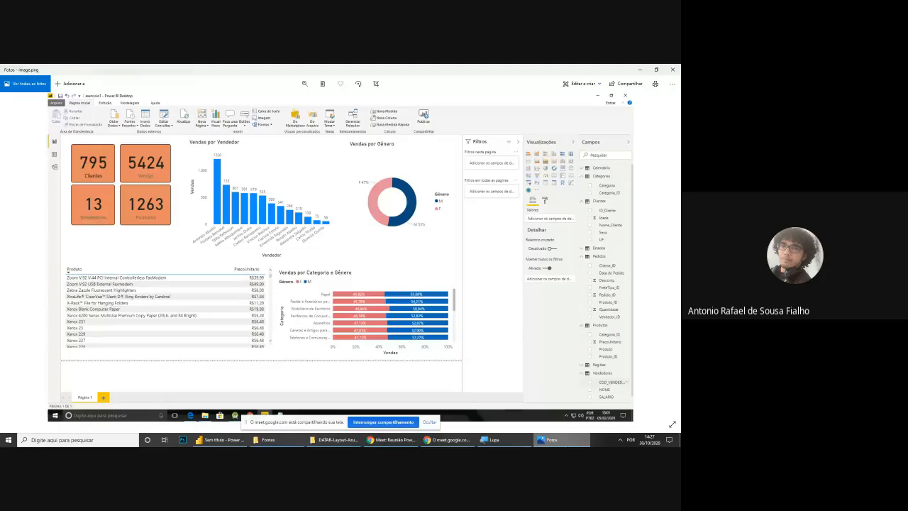
{"action": "left_click", "coordinate": [565, 442]}
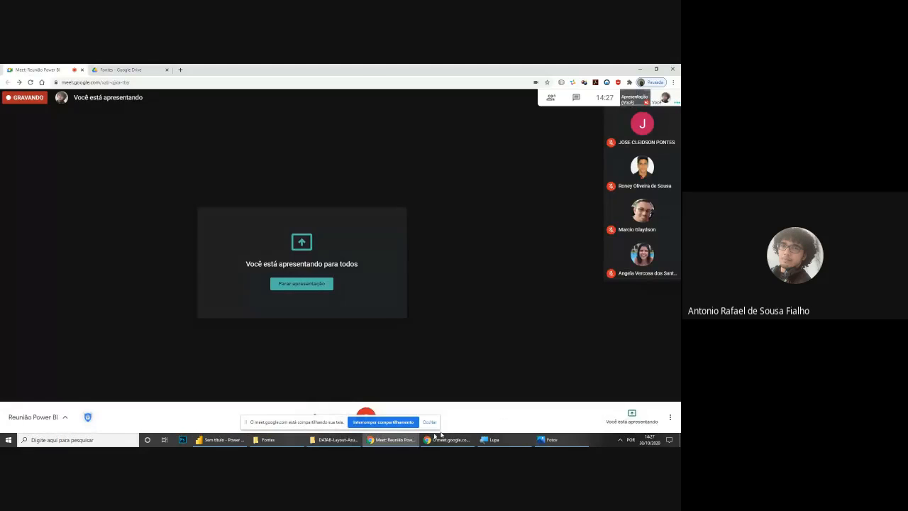
{"action": "left_click", "coordinate": [237, 440]}
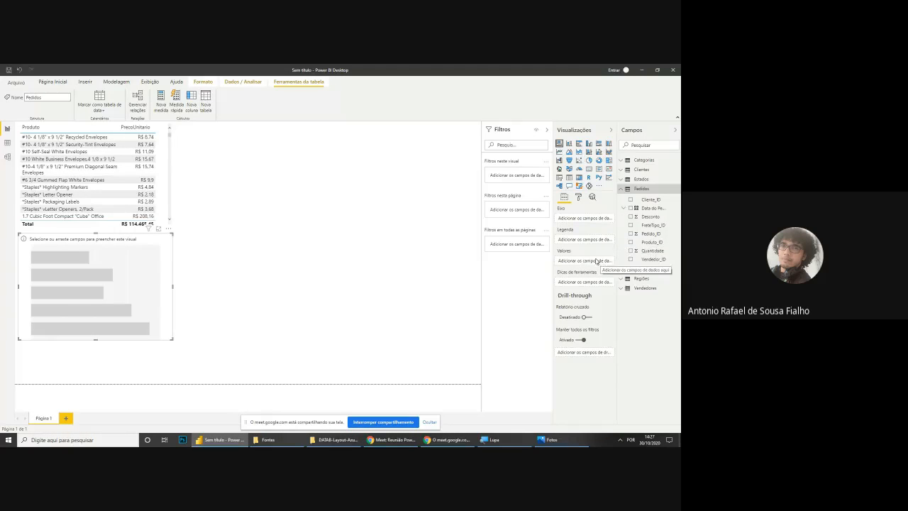
Step: Set the bar chart's values to Quantidade and its axis to Produto_ID from Pedidos, check the Fotos reference and collapse the Pedidos fields
{"action": "left_click_drag", "start_coordinate": [653, 244], "coordinate": [588, 264]}
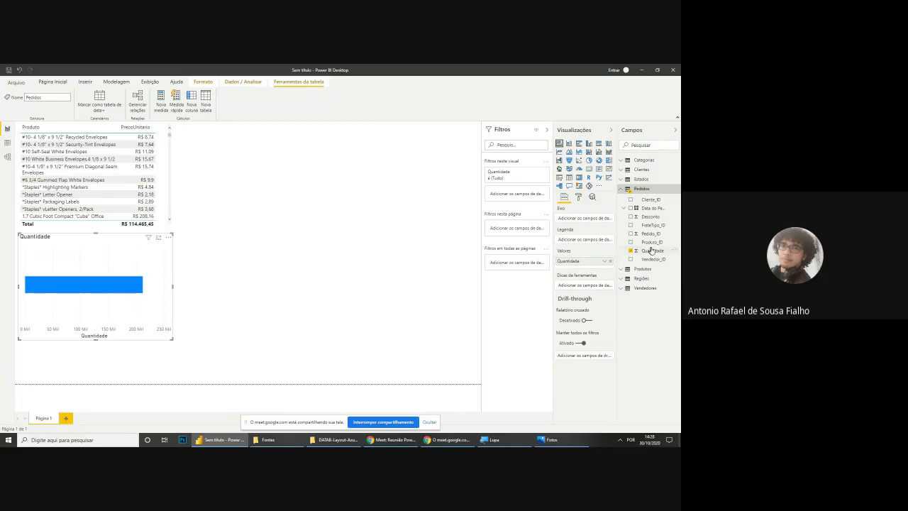
{"action": "left_click_drag", "start_coordinate": [596, 241], "coordinate": [578, 219]}
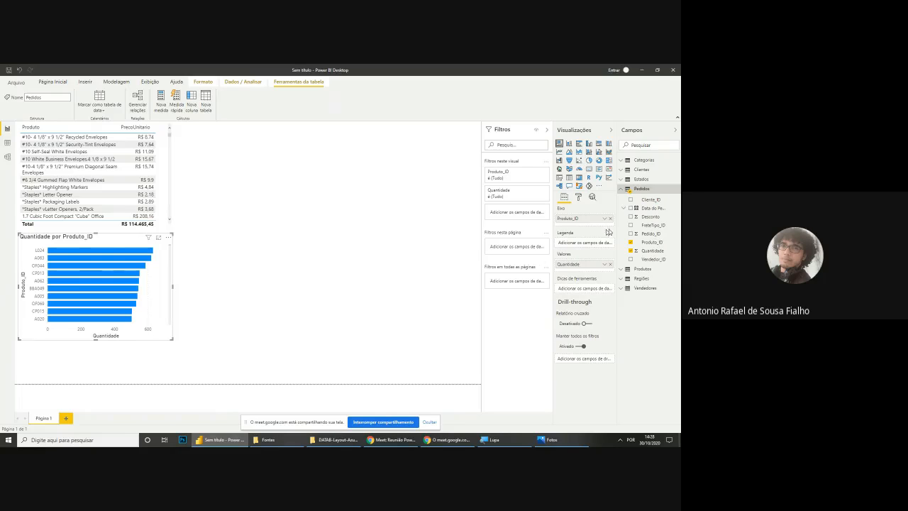
{"action": "left_click", "coordinate": [564, 440]}
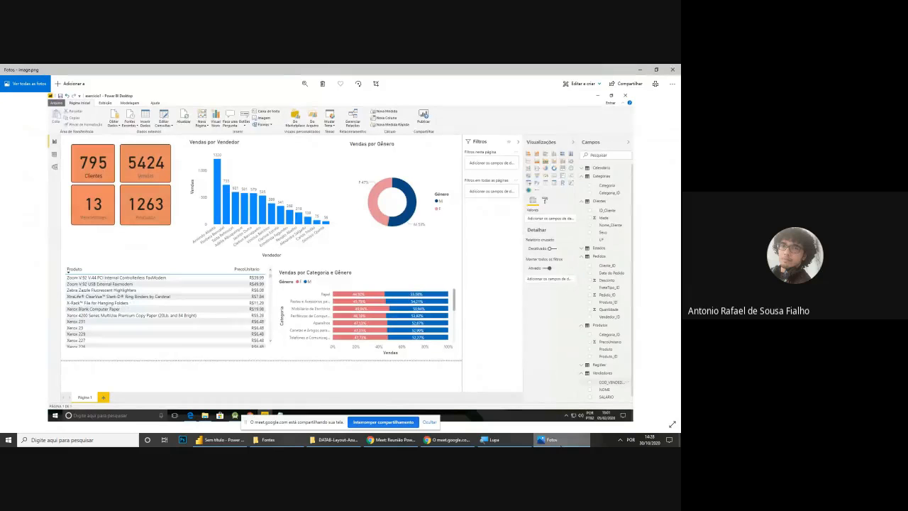
{"action": "left_click", "coordinate": [564, 442]}
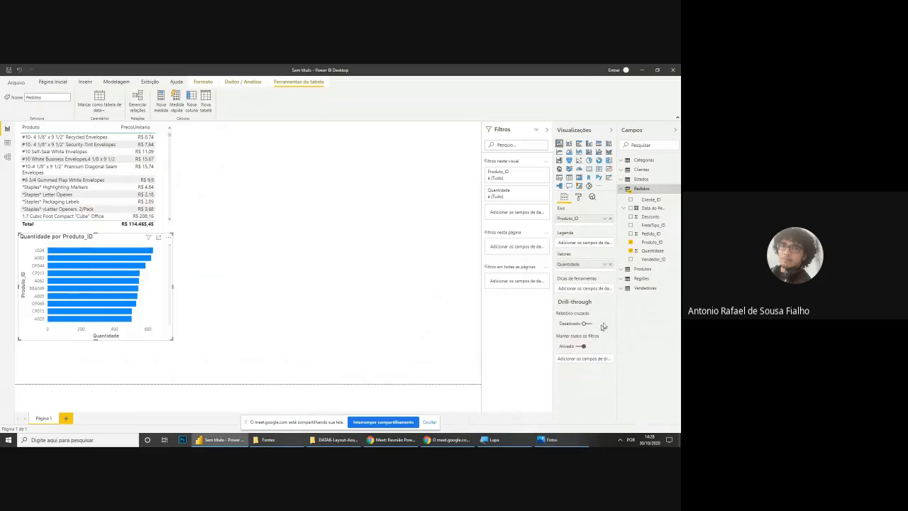
{"action": "left_click", "coordinate": [620, 189]}
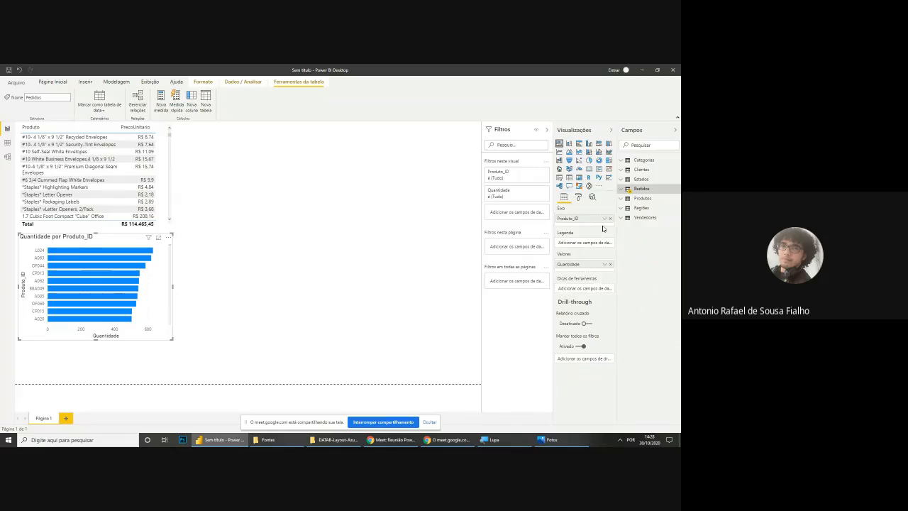
Step: Remove Produto_ID and Quantidade from the bar chart and check the reference dashboard in Fotos before returning to the report
{"action": "left_click", "coordinate": [610, 219]}
{"action": "left_click", "coordinate": [610, 264]}
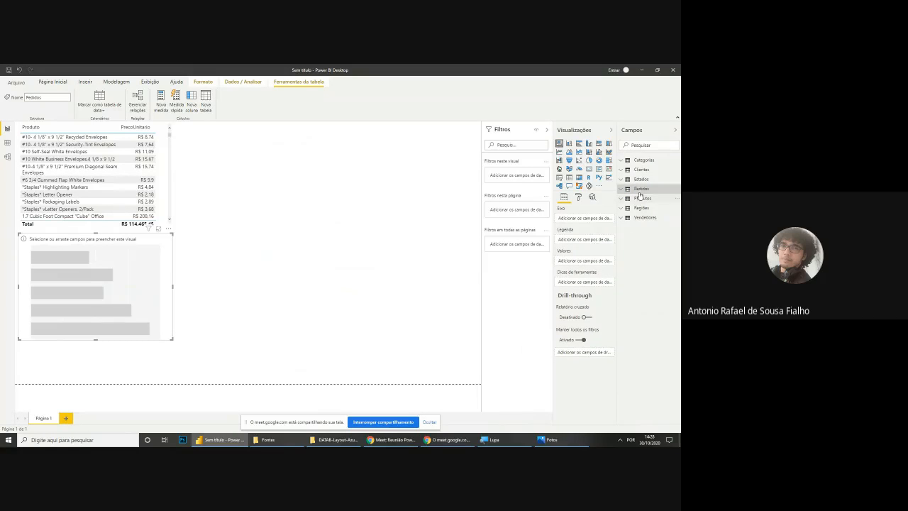
{"action": "left_click", "coordinate": [548, 439]}
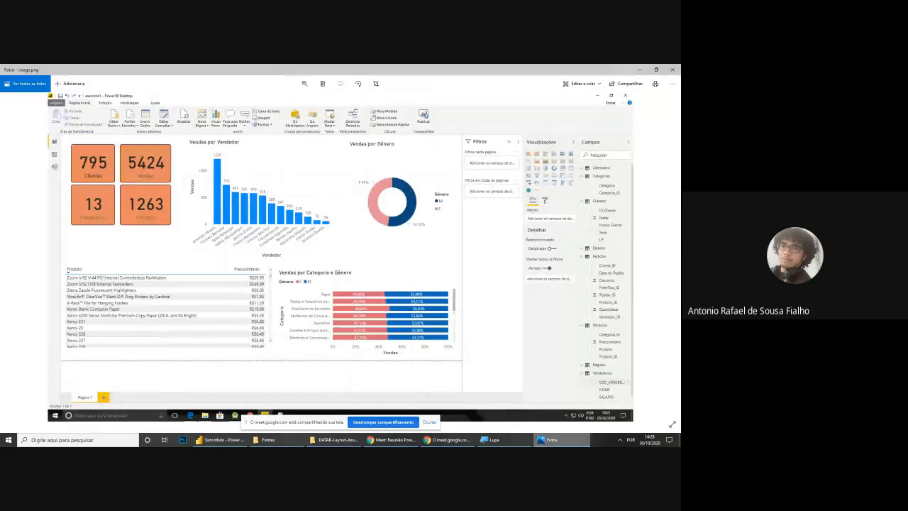
{"action": "left_click", "coordinate": [547, 440]}
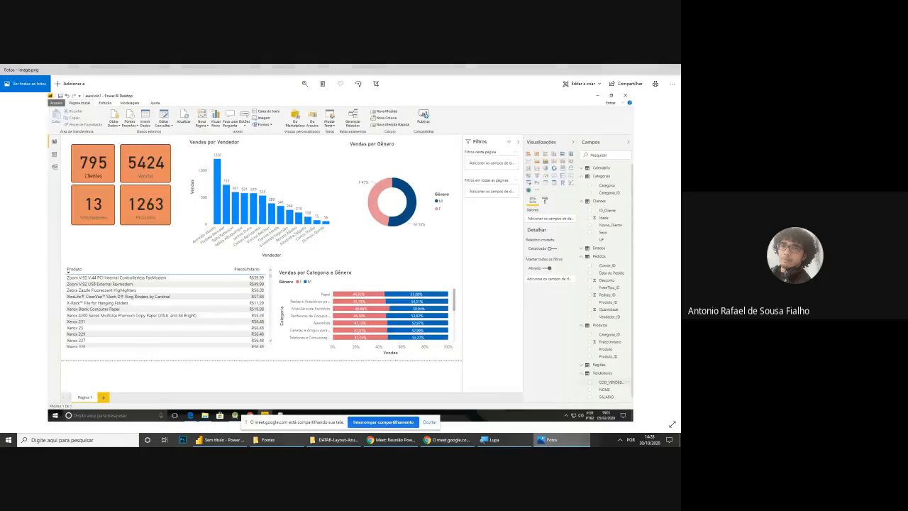
{"action": "left_click", "coordinate": [548, 440]}
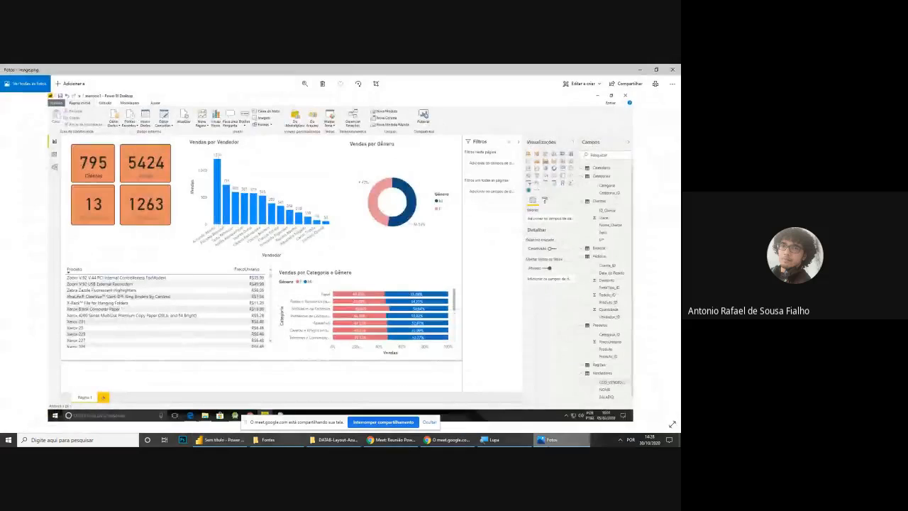
{"action": "left_click", "coordinate": [548, 440]}
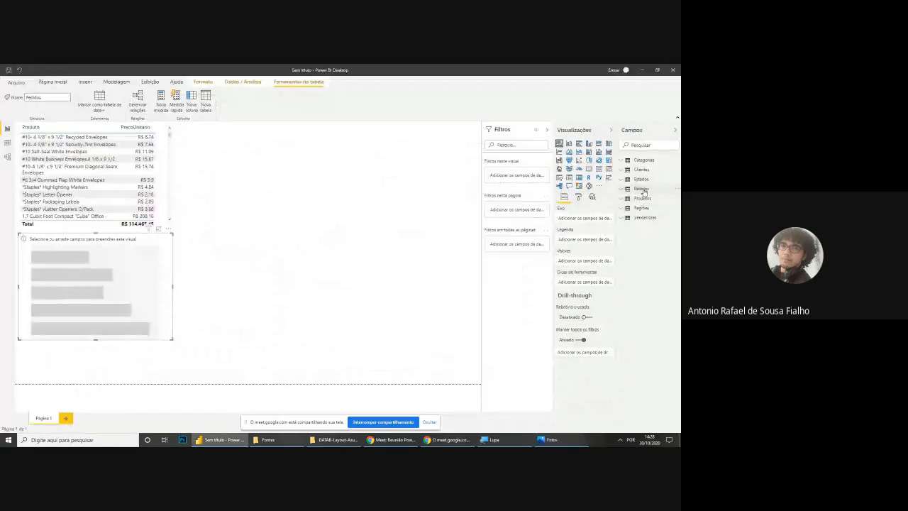
Step: Set the bar chart's values to Quantidade from Pedidos, its legend to SEXO from Vendedores and its axis to Produto from Produtos
{"action": "left_click", "coordinate": [641, 188]}
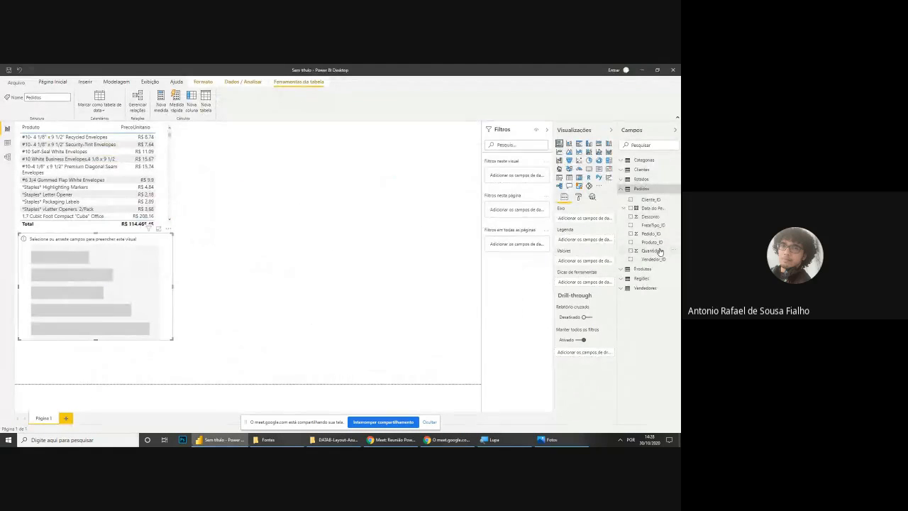
{"action": "left_click_drag", "start_coordinate": [660, 252], "coordinate": [595, 262]}
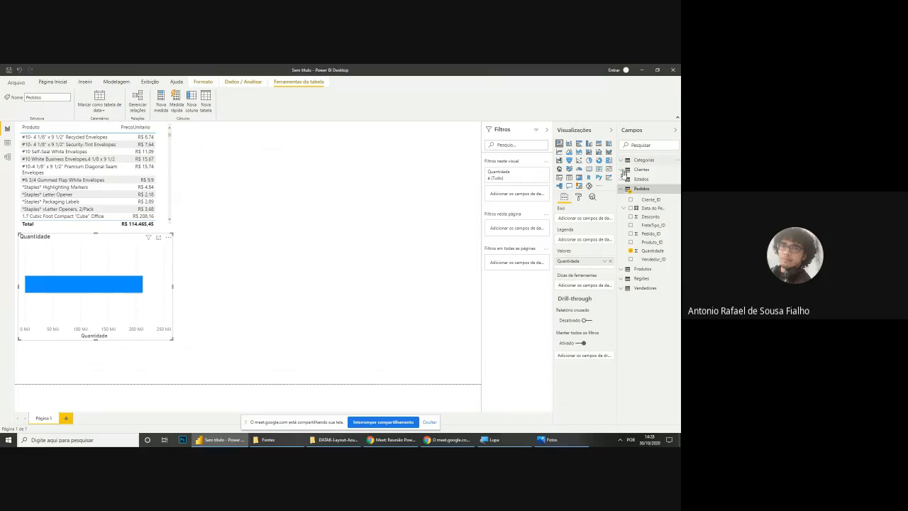
{"action": "left_click", "coordinate": [627, 289]}
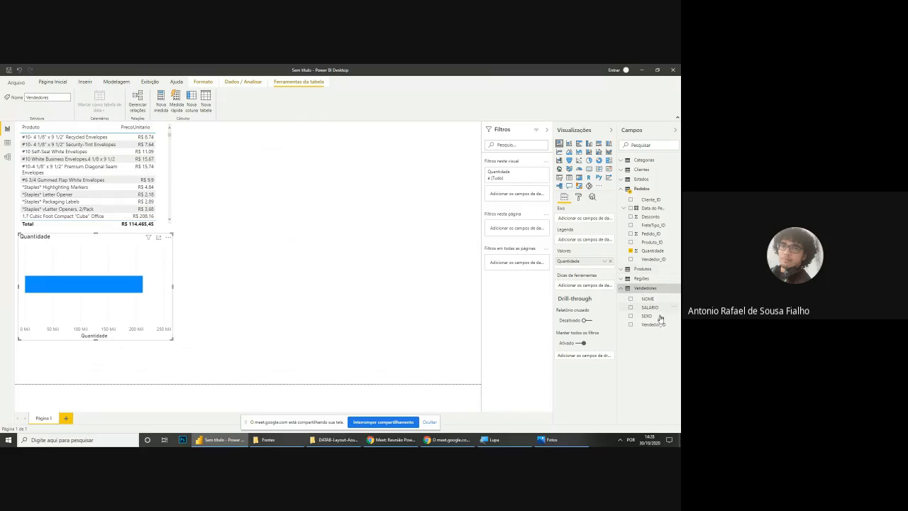
{"action": "left_click_drag", "start_coordinate": [653, 316], "coordinate": [587, 242]}
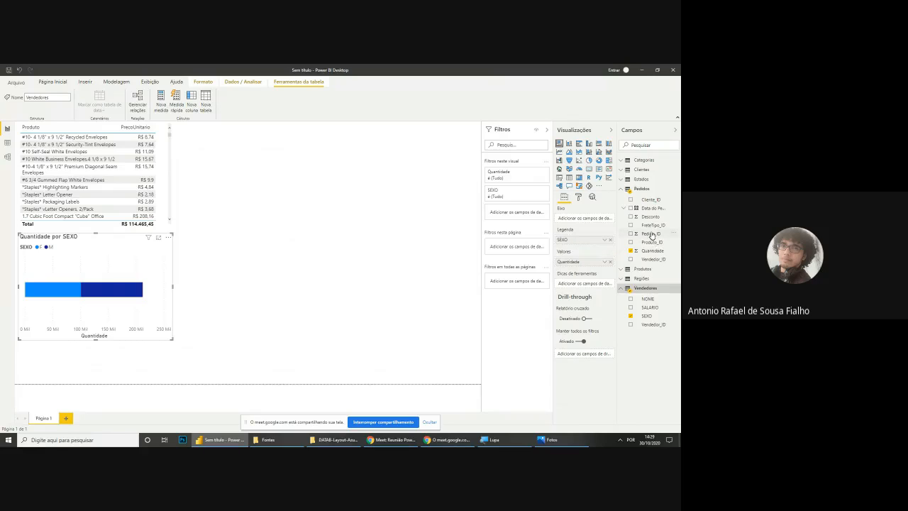
{"action": "left_click", "coordinate": [630, 270]}
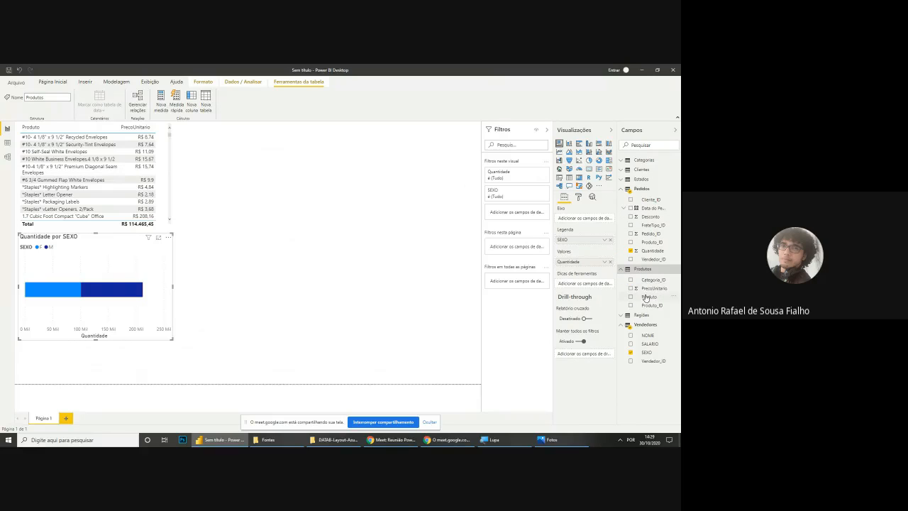
{"action": "left_click_drag", "start_coordinate": [646, 297], "coordinate": [567, 218]}
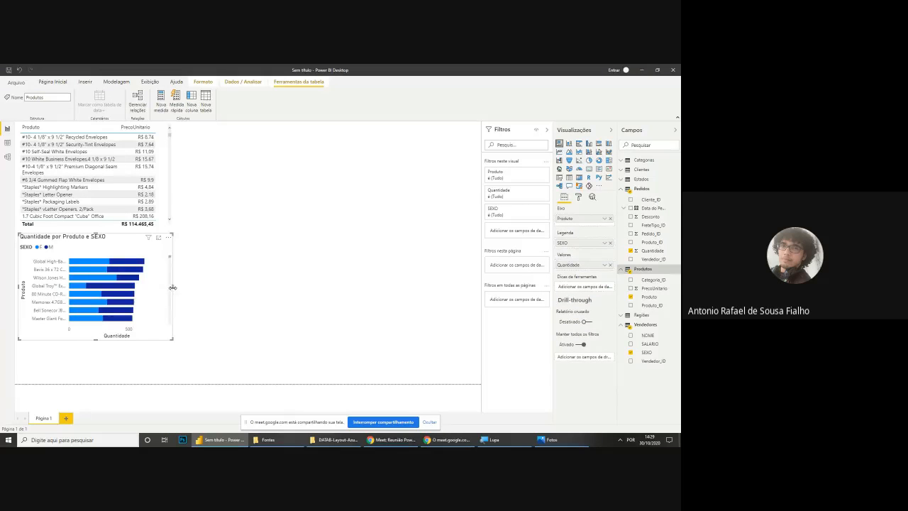
Step: Enlarge the bar chart in width and height and compare it with the reference dashboard in Fotos
{"action": "left_click_drag", "start_coordinate": [172, 287], "coordinate": [225, 288]}
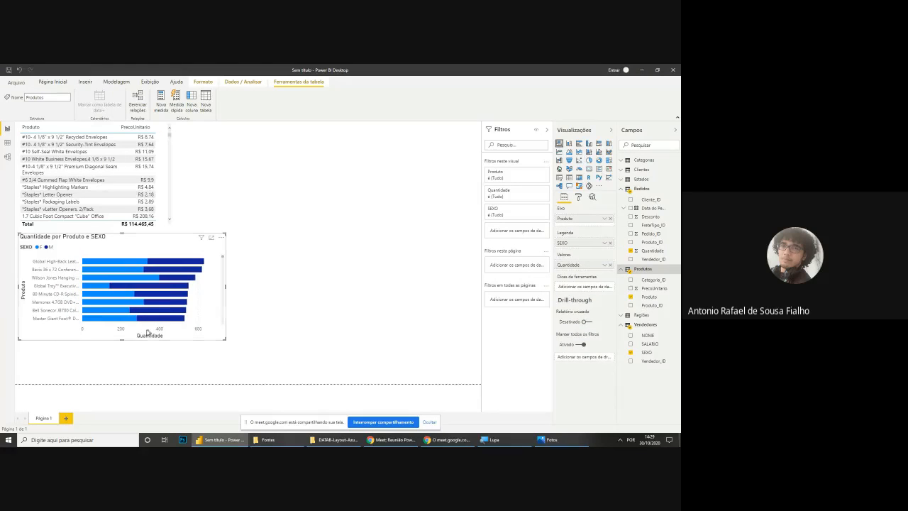
{"action": "left_click_drag", "start_coordinate": [122, 340], "coordinate": [122, 359]}
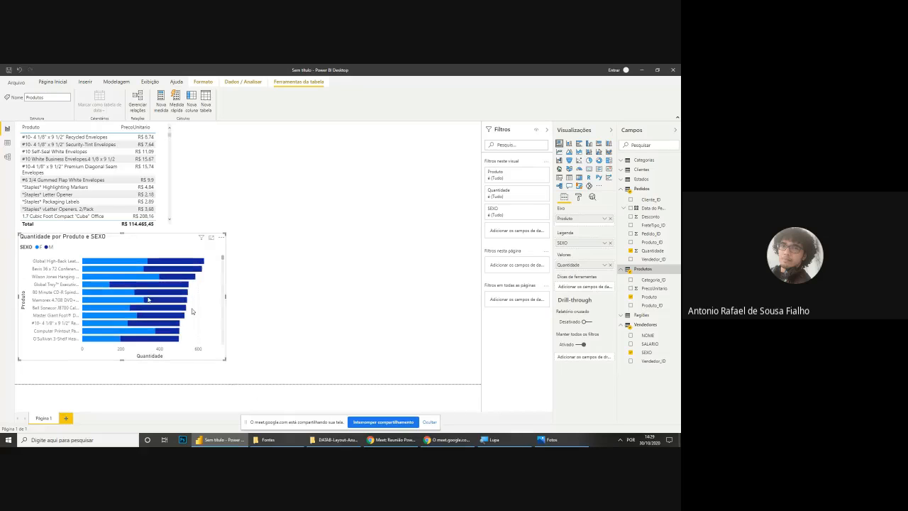
{"action": "left_click", "coordinate": [551, 439]}
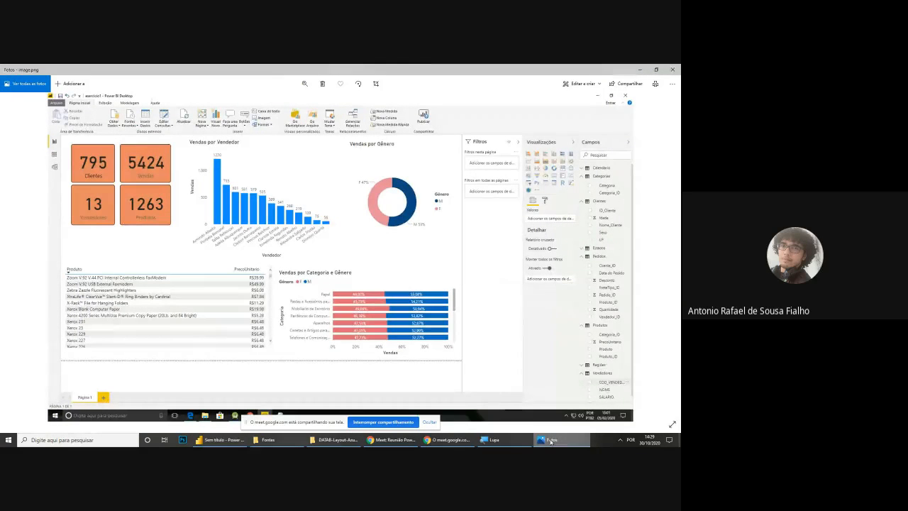
{"action": "left_click", "coordinate": [551, 441]}
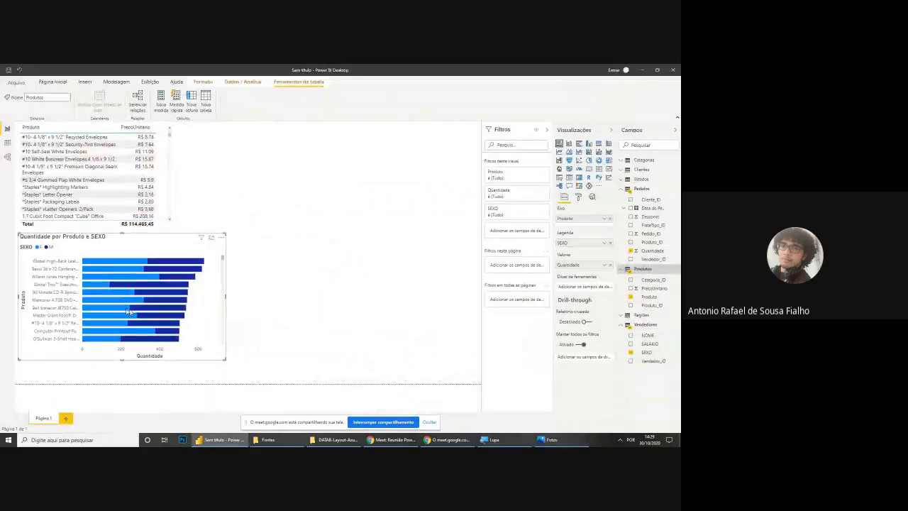
Step: Replace Produto on the bar chart's axis with Categoria from the Categorias table
{"action": "left_click", "coordinate": [610, 219]}
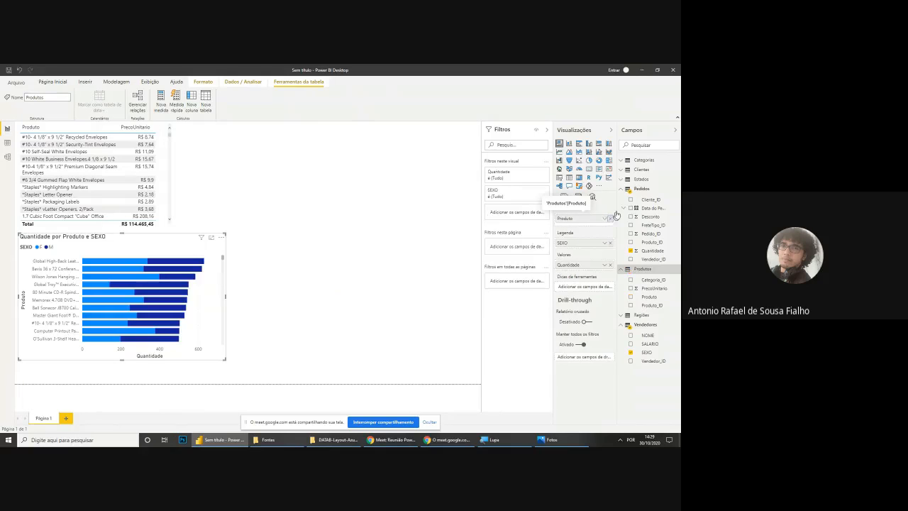
{"action": "left_click", "coordinate": [624, 161]}
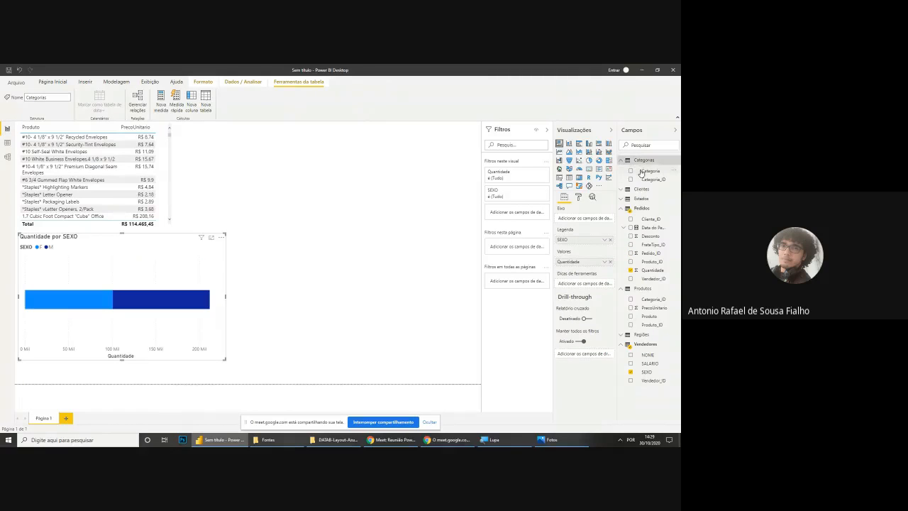
{"action": "left_click_drag", "start_coordinate": [644, 172], "coordinate": [583, 218]}
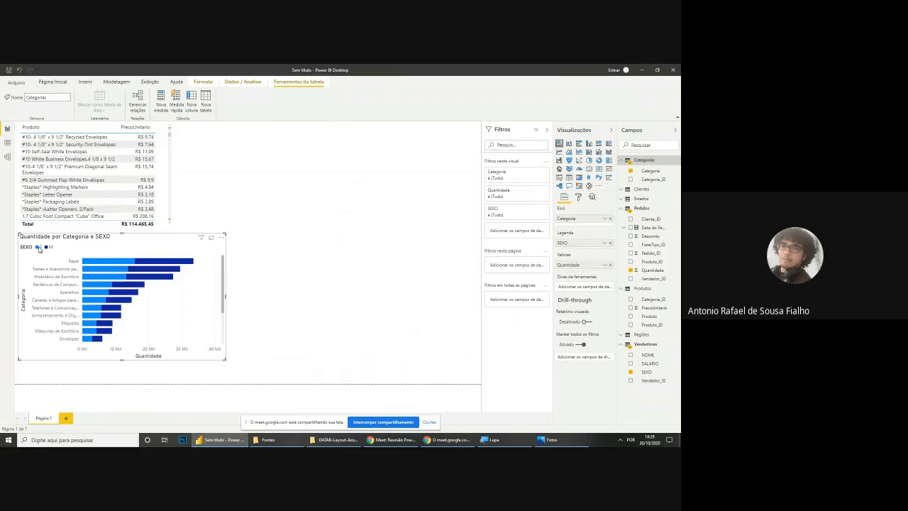
Step: Magnify the screen to 200% with Lupa, restore it to 100%, and view the Fotos reference before returning to Power BI
{"action": "left_click", "coordinate": [525, 441]}
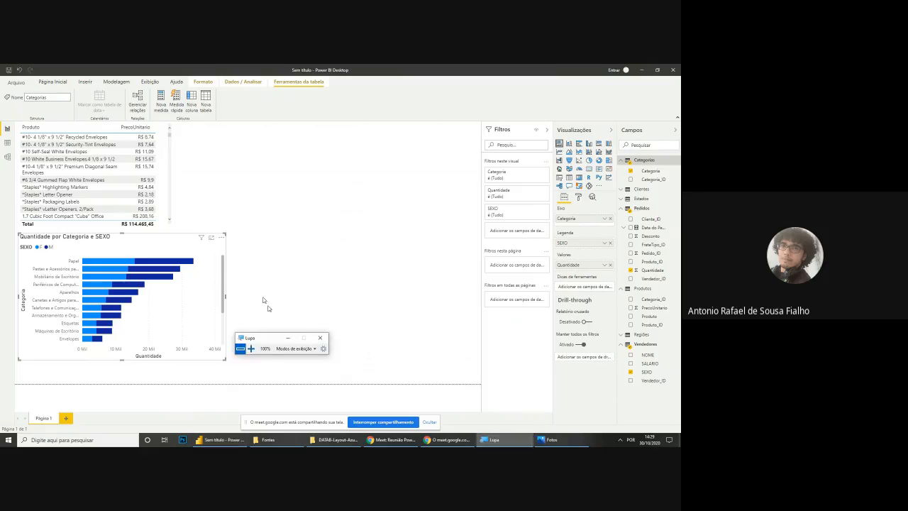
{"action": "left_click", "coordinate": [250, 348]}
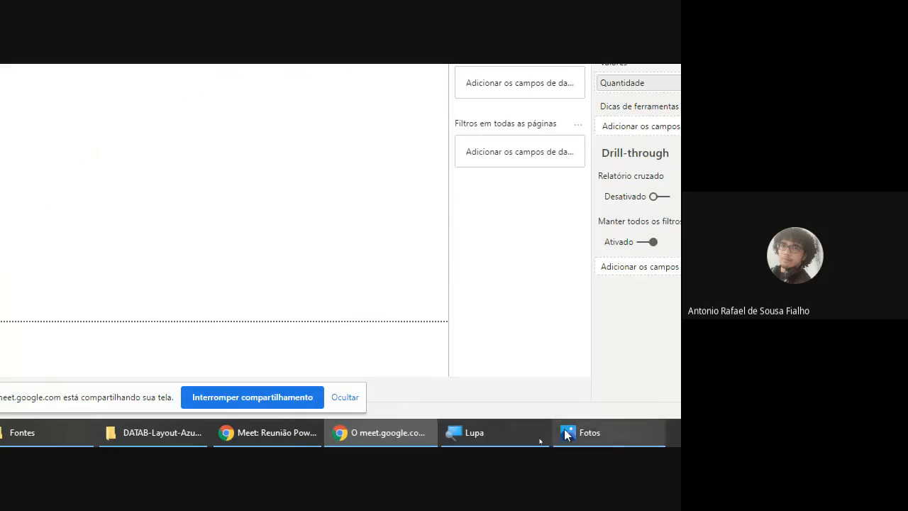
{"action": "left_click", "coordinate": [481, 446]}
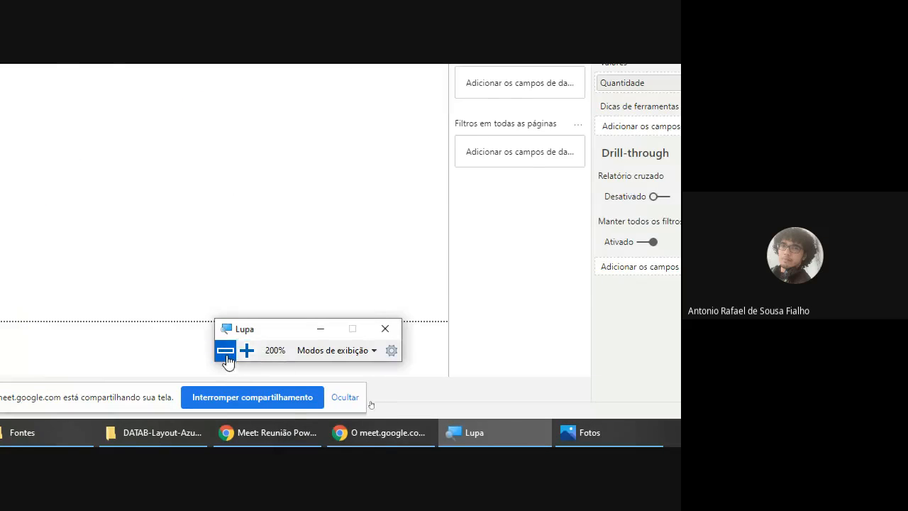
{"action": "left_click", "coordinate": [225, 351]}
{"action": "left_click", "coordinate": [449, 388]}
{"action": "left_click", "coordinate": [546, 440]}
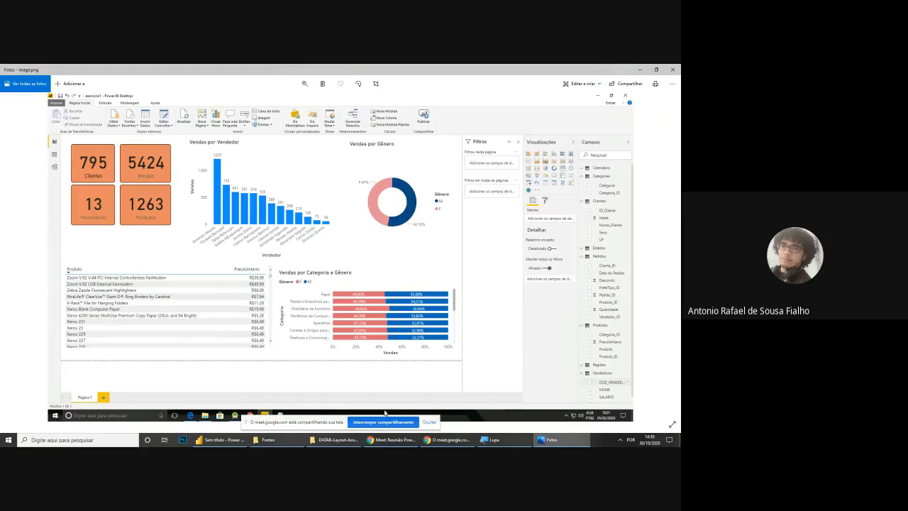
{"action": "left_click", "coordinate": [224, 440]}
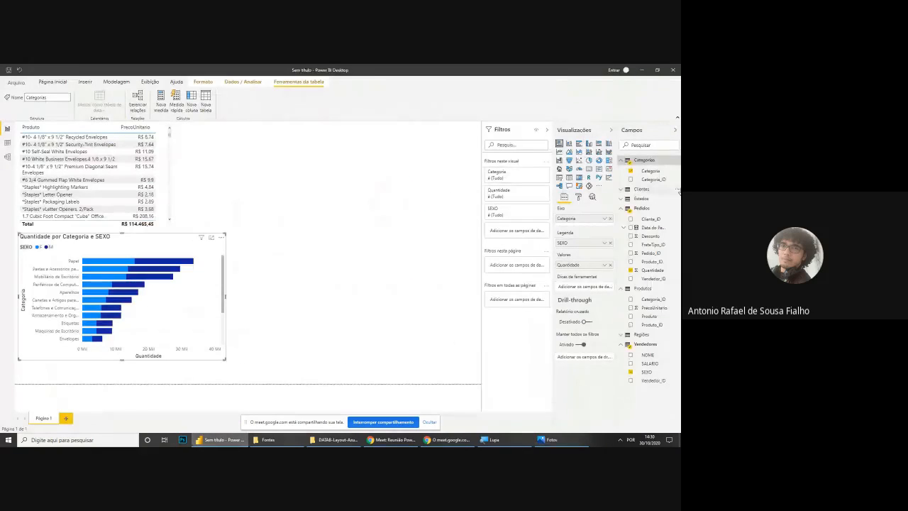
Step: Collapse the expanded Categorias, Pedidos, Produtos and Vendedores tables in the field list
{"action": "left_click", "coordinate": [620, 188]}
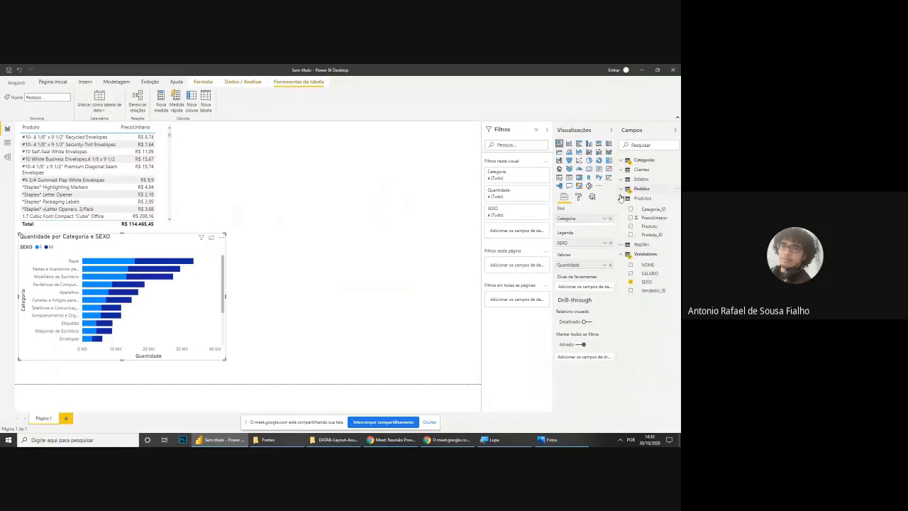
{"action": "left_click", "coordinate": [621, 200]}
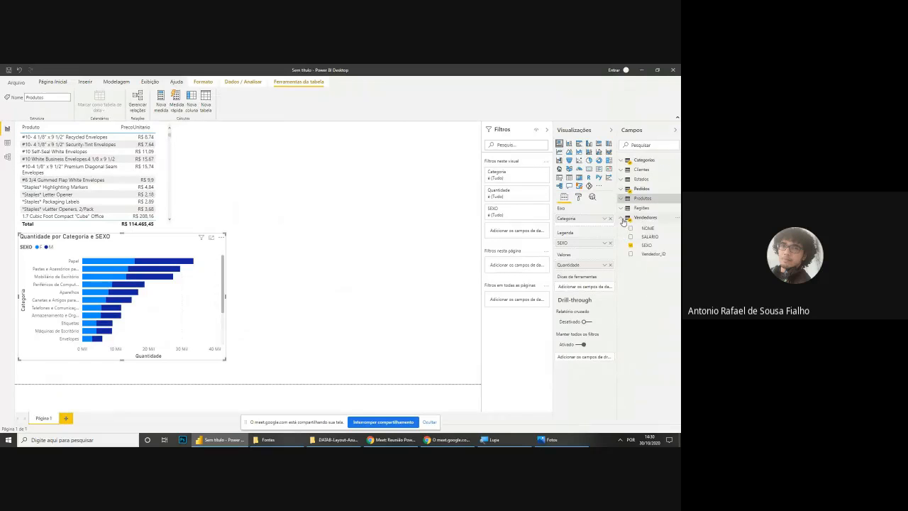
{"action": "left_click", "coordinate": [622, 218]}
Step: Switch to Google Drive in Chrome, go up from Fontes to the Power BI folder, and look into Prática 01 and return
{"action": "left_click", "coordinate": [383, 444]}
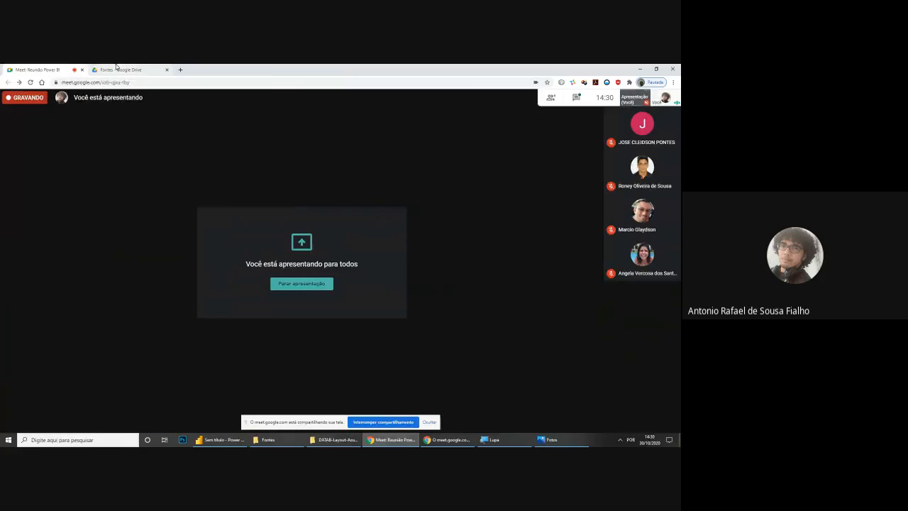
{"action": "left_click", "coordinate": [146, 70]}
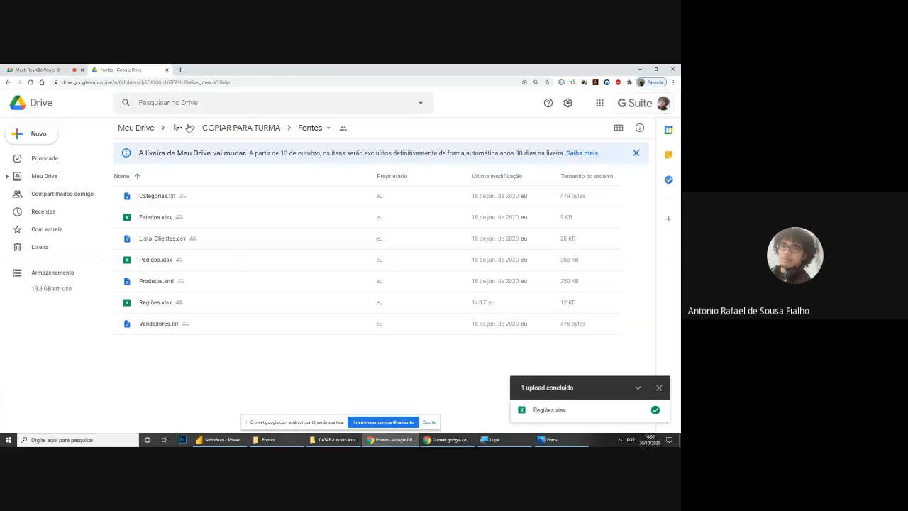
{"action": "left_click", "coordinate": [218, 130]}
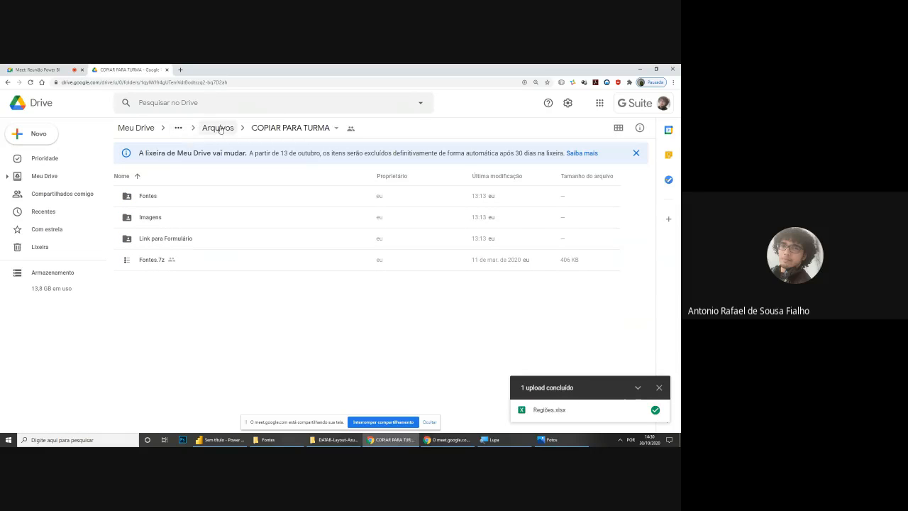
{"action": "left_click", "coordinate": [214, 127]}
{"action": "left_click", "coordinate": [226, 127]}
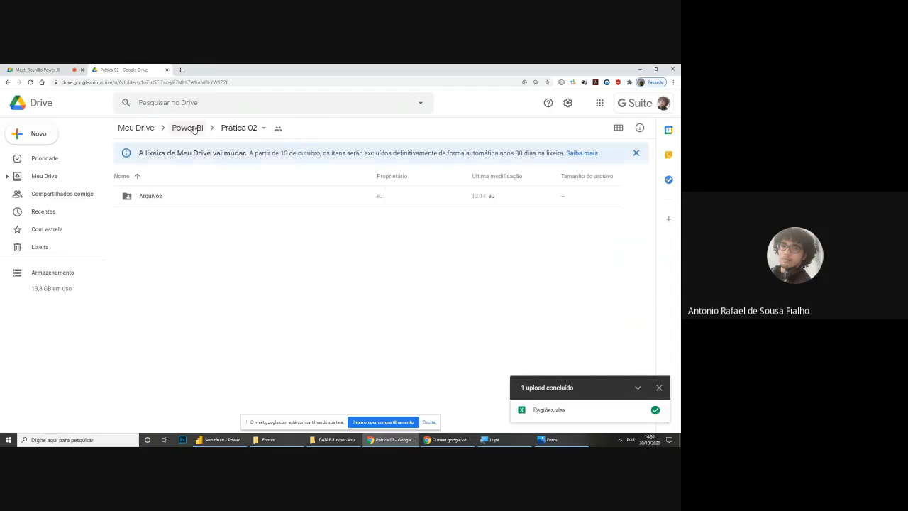
{"action": "left_click", "coordinate": [190, 127]}
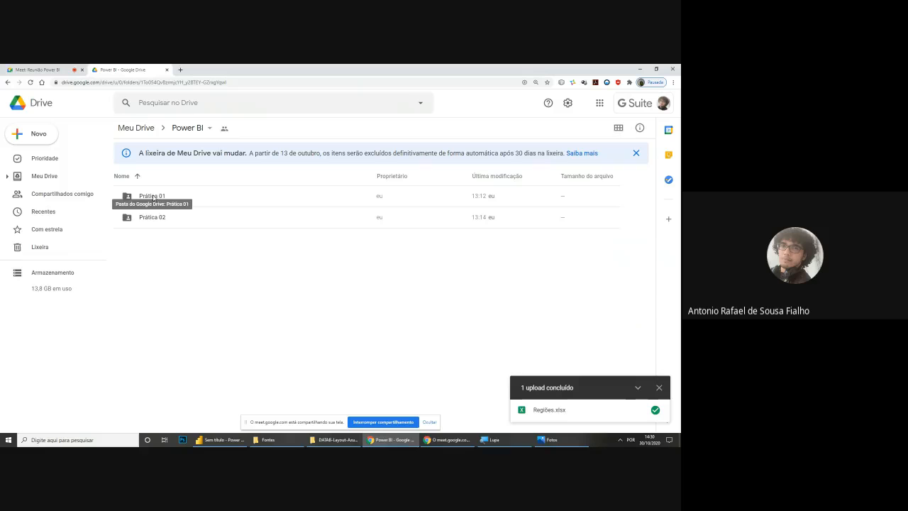
{"action": "double_click", "coordinate": [154, 197]}
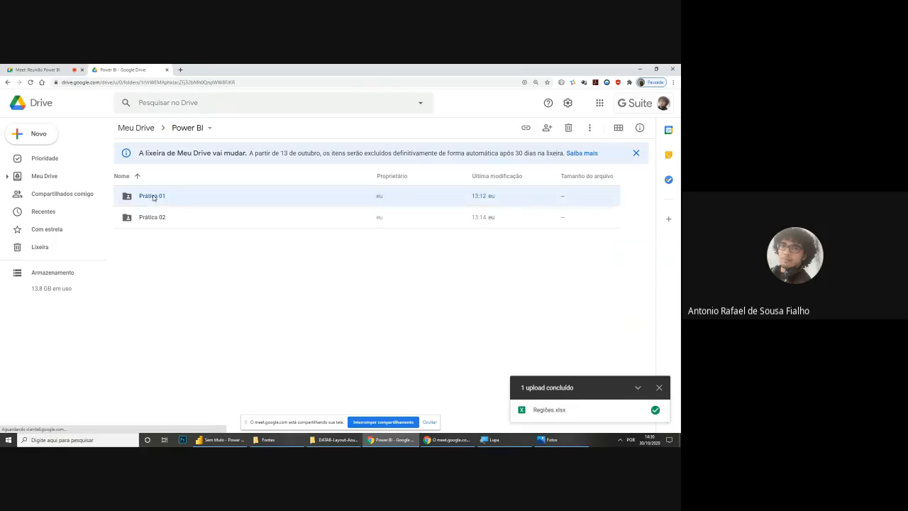
{"action": "left_click", "coordinate": [7, 83]}
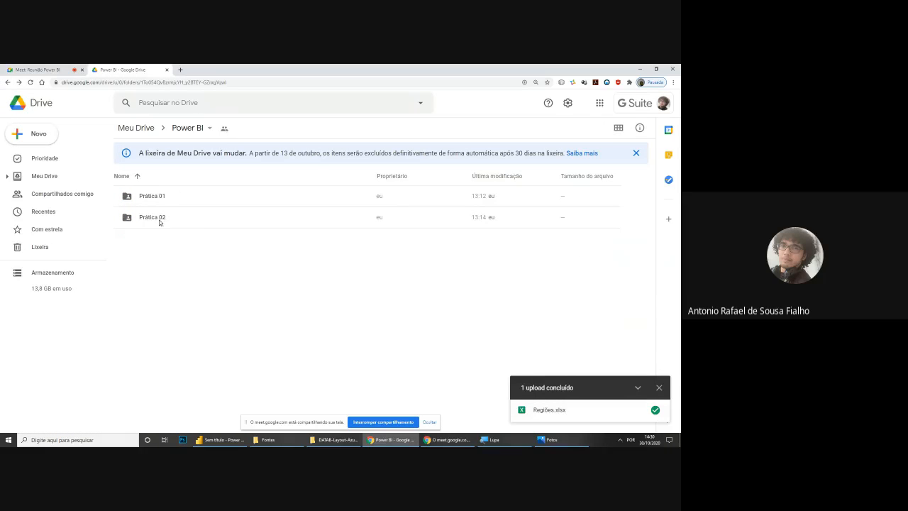
Step: Open Prática 02 in Google Drive and navigate through Arquivos to the COPIAR PARA TURMA folder
{"action": "left_click", "coordinate": [168, 219]}
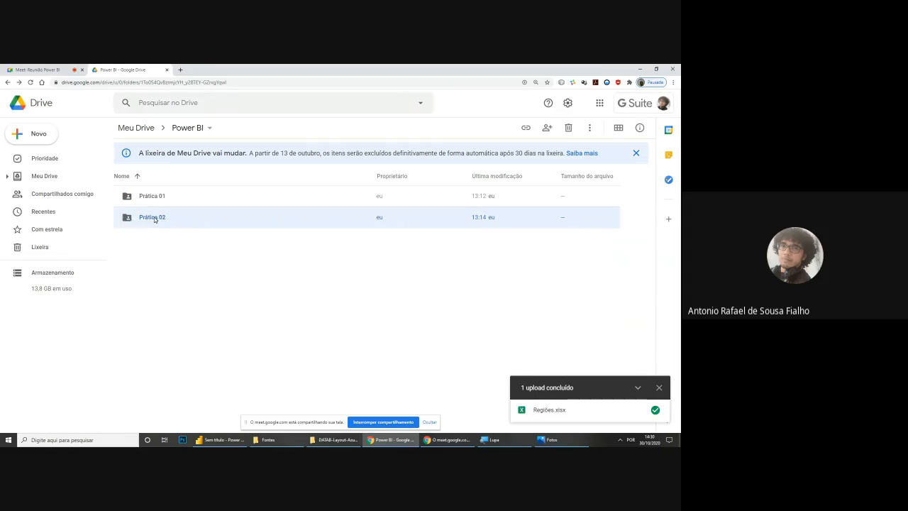
{"action": "double_click", "coordinate": [158, 219]}
{"action": "double_click", "coordinate": [158, 198]}
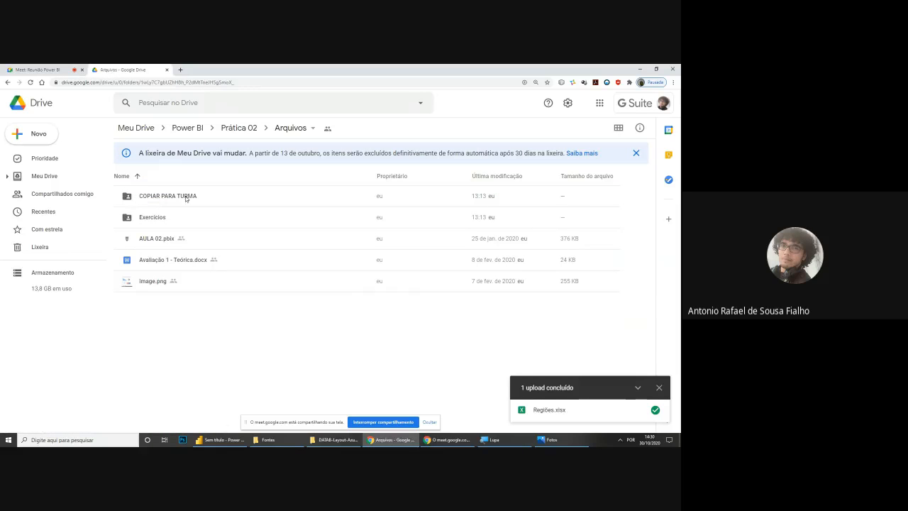
{"action": "double_click", "coordinate": [158, 196]}
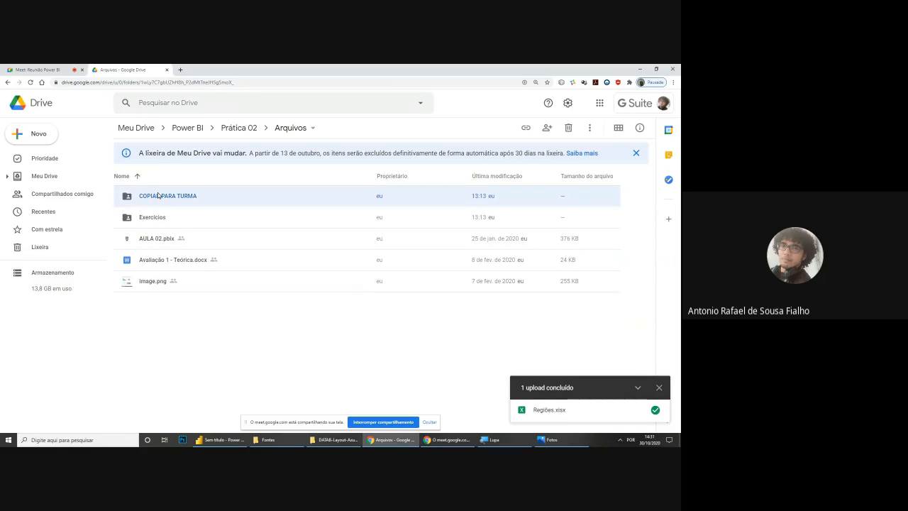
Step: Open the Fontes folder inside COPIAR PARA TURMA on Google Drive, highlight its source files, and return to Power BI
{"action": "double_click", "coordinate": [158, 199]}
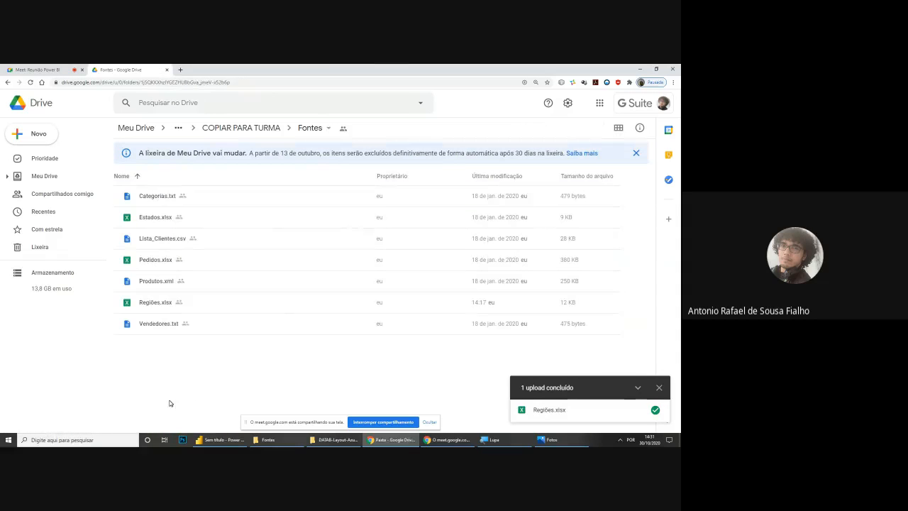
{"action": "left_click_drag", "start_coordinate": [169, 389], "coordinate": [138, 188]}
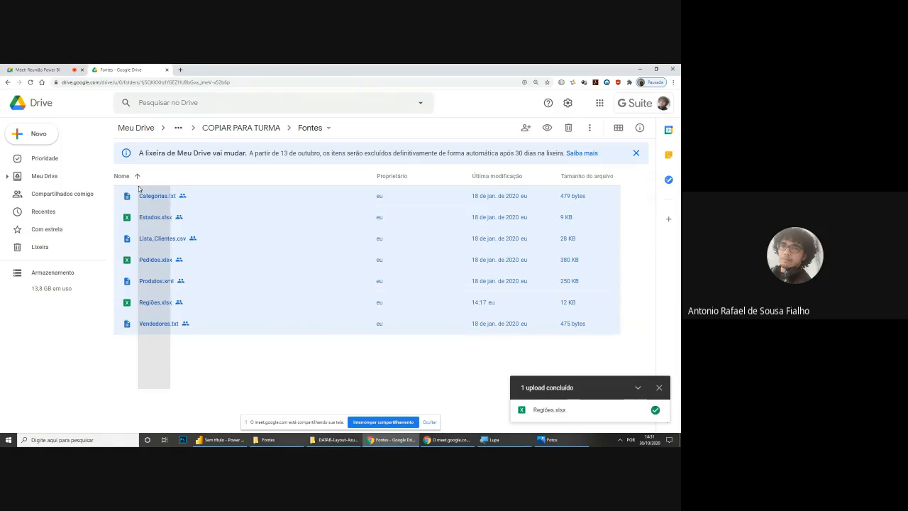
{"action": "left_click_drag", "start_coordinate": [138, 188], "coordinate": [186, 363]}
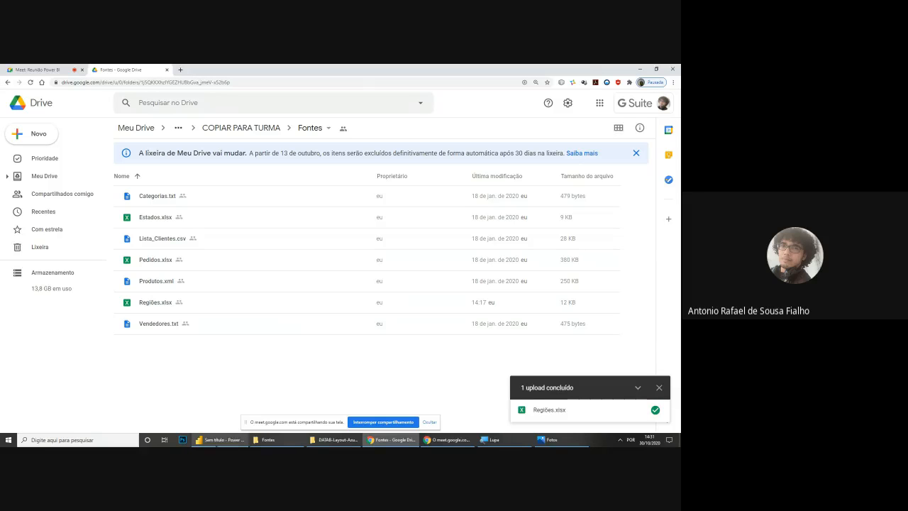
{"action": "left_click", "coordinate": [216, 439]}
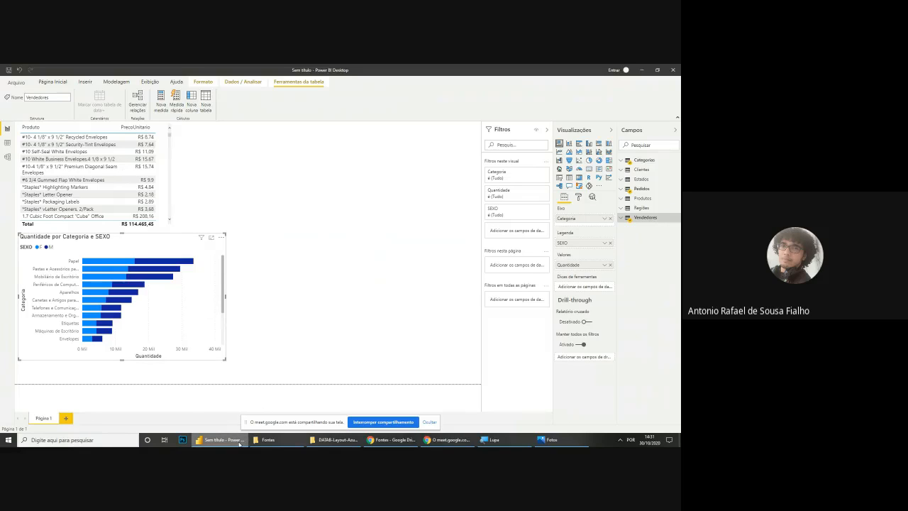
Step: Switch to the local Fontes folder in File Explorer and point out the Regiões, Produtos, Vendedores and Categorias source files
{"action": "mouse_move", "coordinate": [237, 445]}
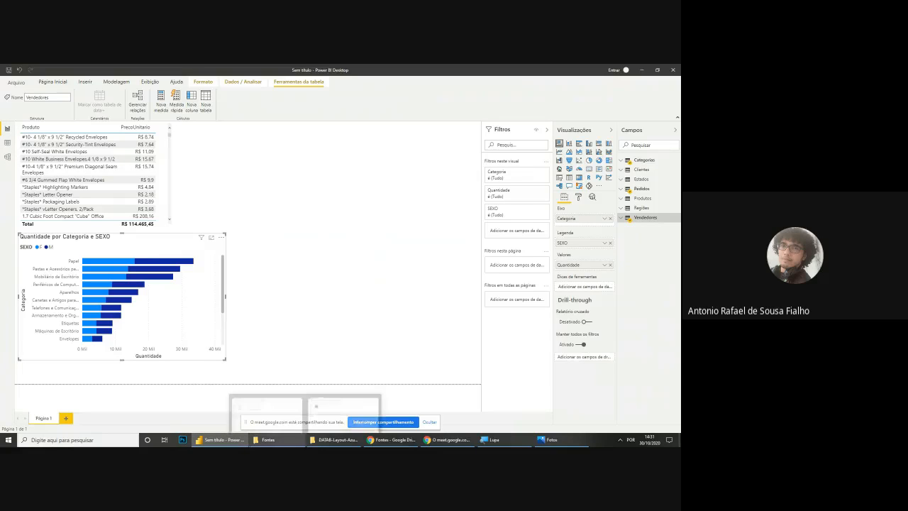
{"action": "left_click", "coordinate": [259, 410]}
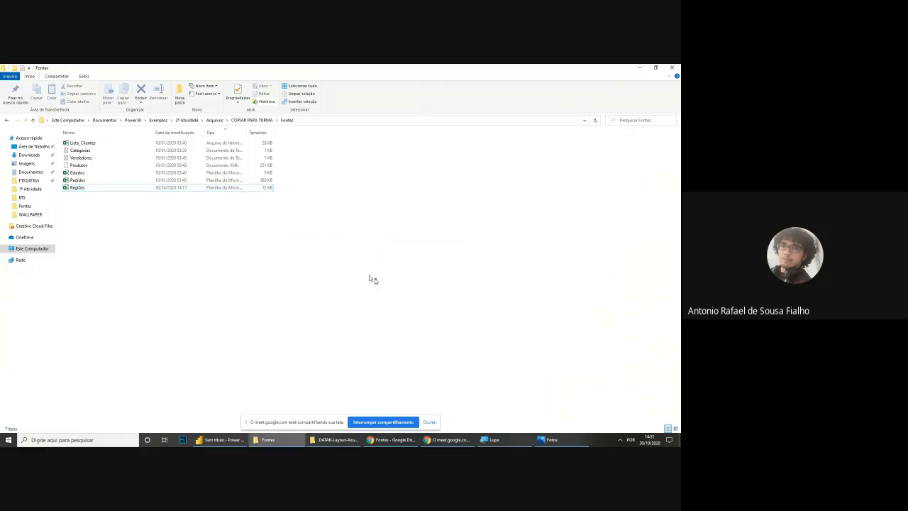
{"action": "left_click_drag", "start_coordinate": [376, 281], "coordinate": [40, 122]}
{"action": "left_click", "coordinate": [100, 240]}
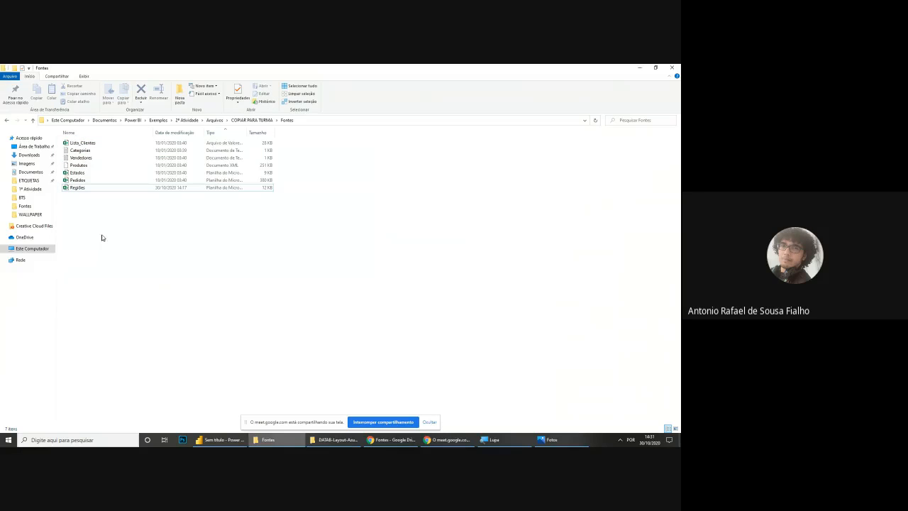
{"action": "left_click", "coordinate": [85, 189]}
{"action": "left_click", "coordinate": [83, 165]}
{"action": "left_click", "coordinate": [83, 160]}
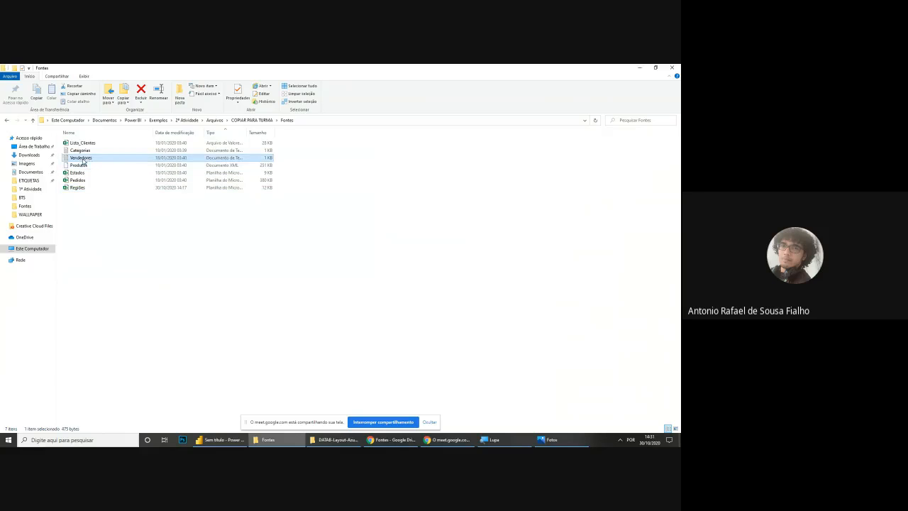
{"action": "left_click", "coordinate": [84, 152]}
{"action": "left_click", "coordinate": [243, 312]}
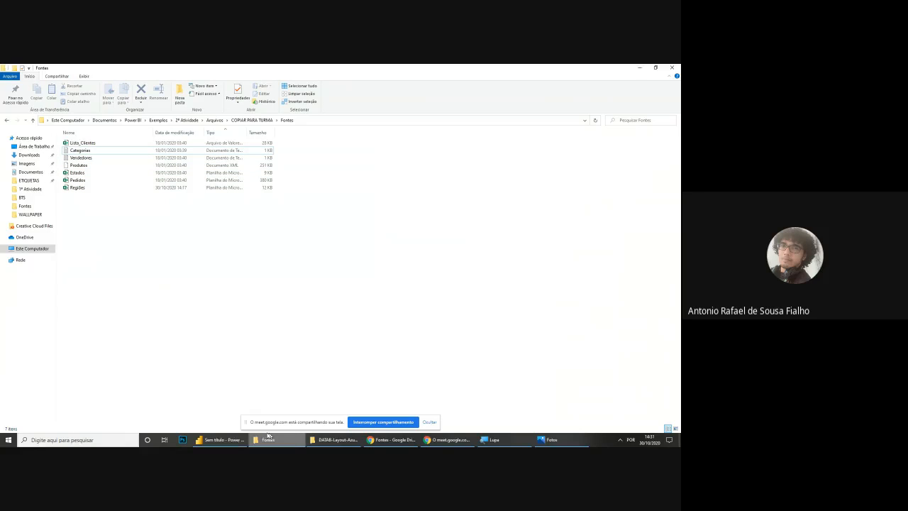
Step: Return to Power BI, review the Pedidos data and the relationships between all tables in the model, and go back to the report
{"action": "left_click", "coordinate": [220, 440]}
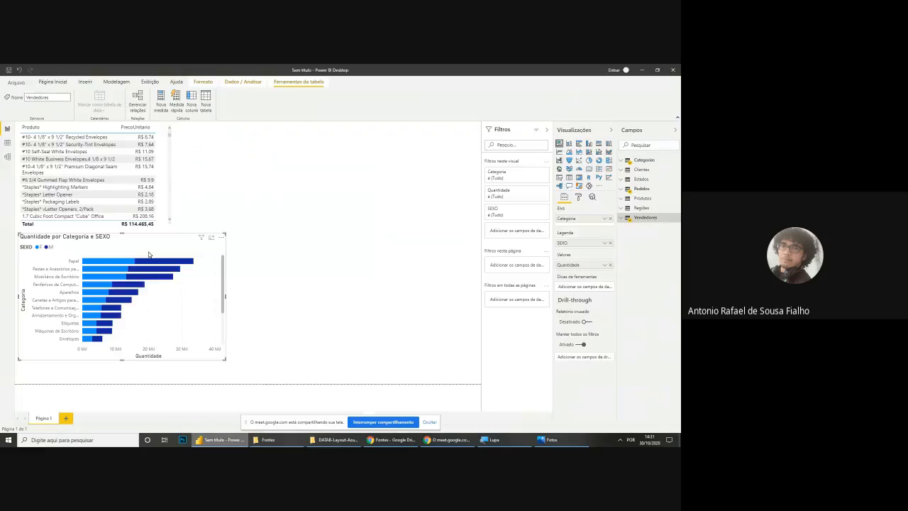
{"action": "left_click", "coordinate": [8, 141]}
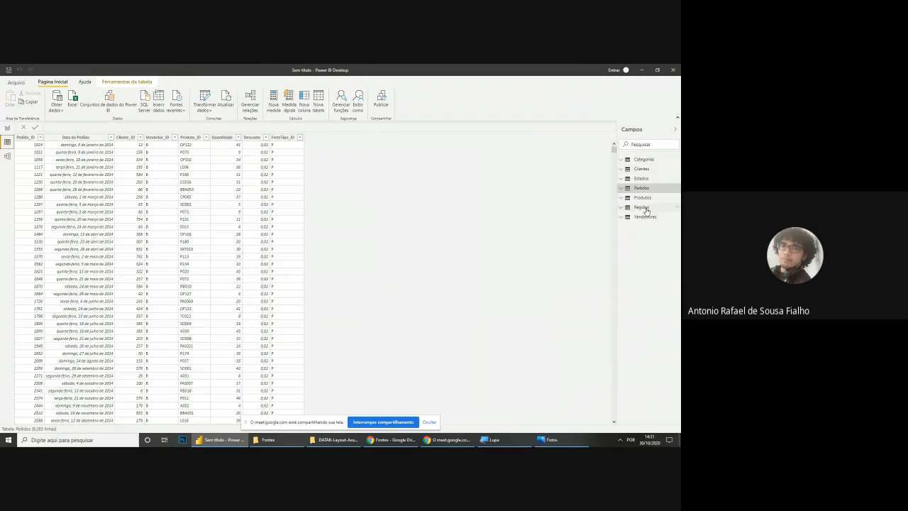
{"action": "left_click", "coordinate": [7, 156]}
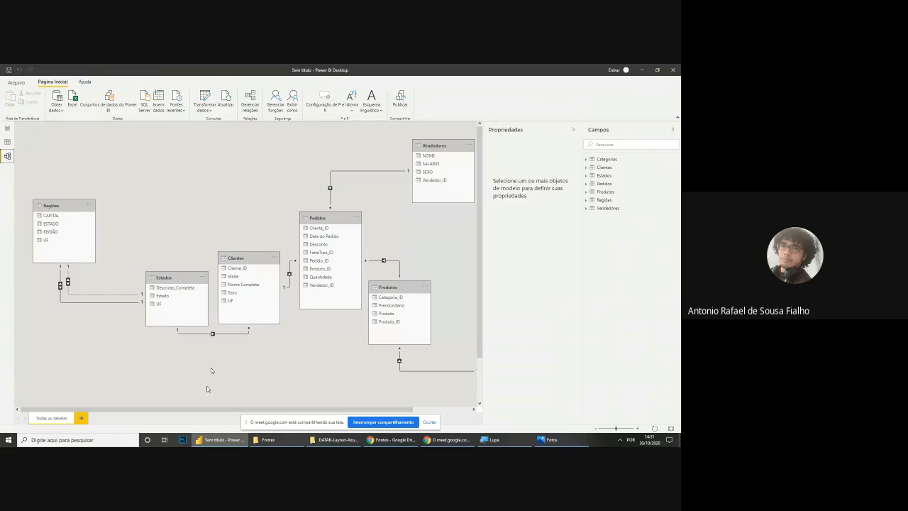
{"action": "left_click_drag", "start_coordinate": [185, 413], "coordinate": [155, 403]}
{"action": "left_click_drag", "start_coordinate": [273, 369], "coordinate": [211, 376]}
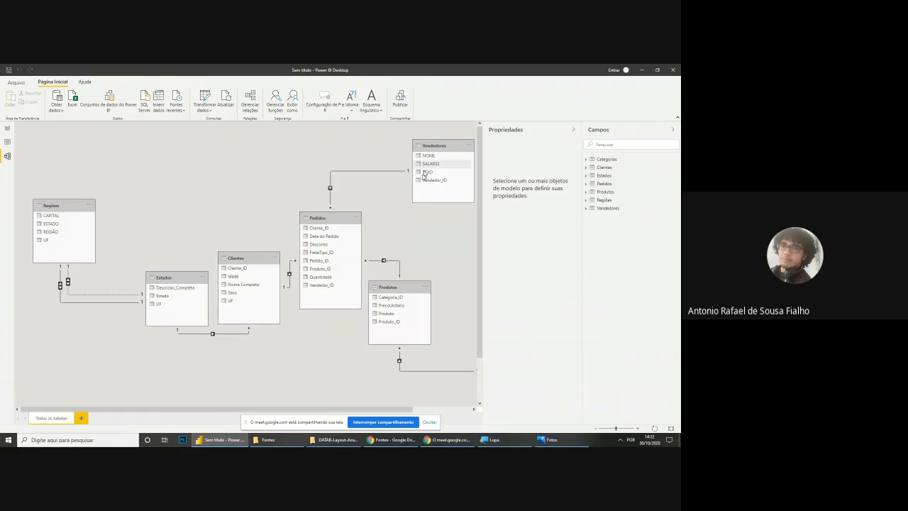
{"action": "left_click_drag", "start_coordinate": [251, 409], "coordinate": [311, 410]}
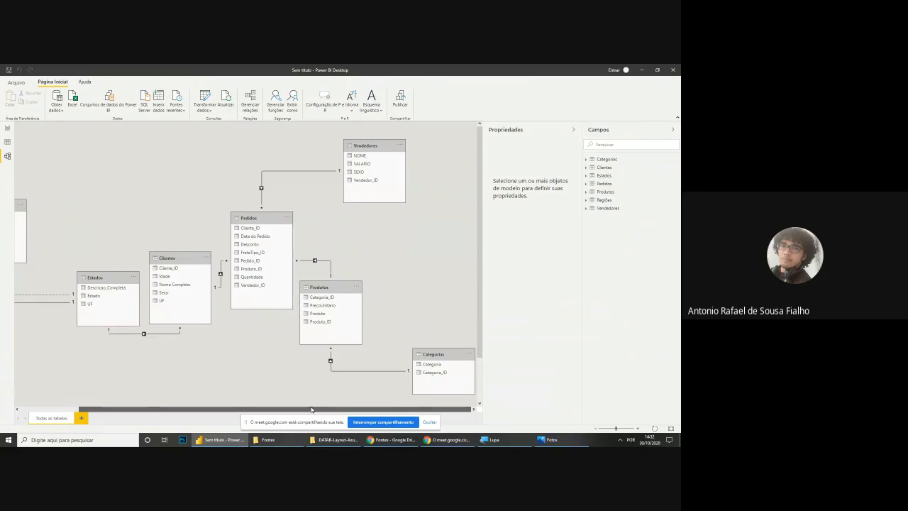
{"action": "left_click_drag", "start_coordinate": [305, 406], "coordinate": [173, 382]}
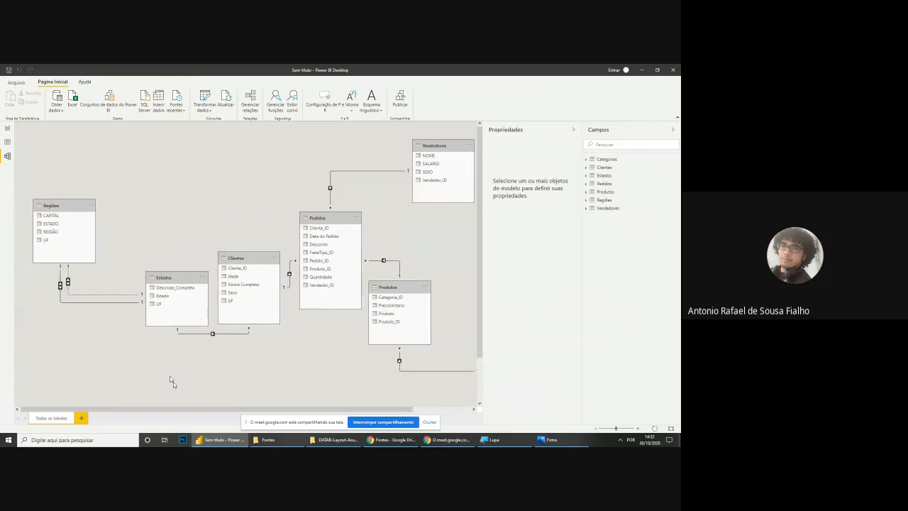
{"action": "left_click", "coordinate": [6, 143]}
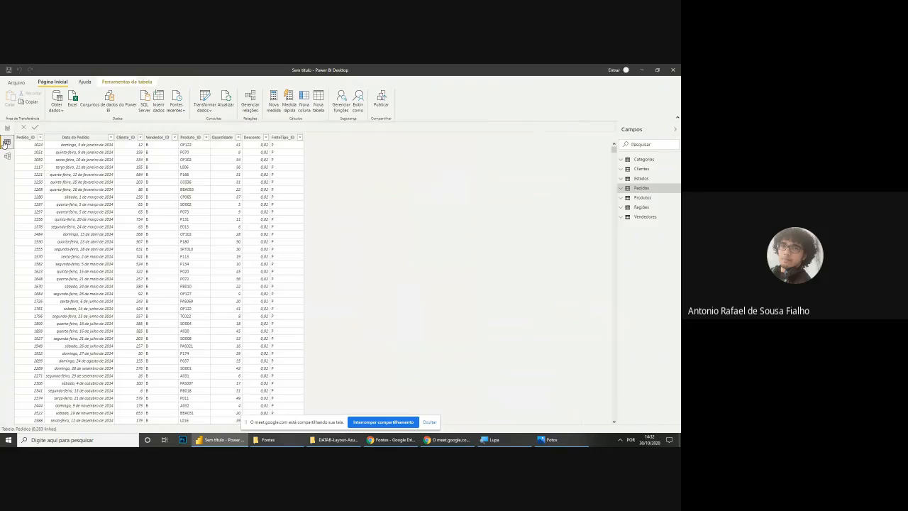
{"action": "left_click", "coordinate": [7, 128]}
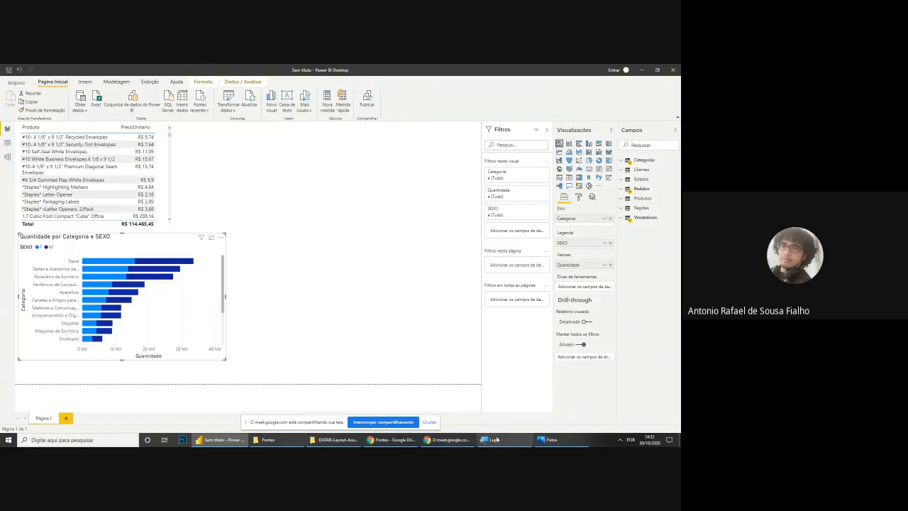
Step: Check the Fotos reference, select the product price table in Power BI, and magnify its Tabela visual type to 200% before restoring 100%
{"action": "left_click", "coordinate": [549, 442]}
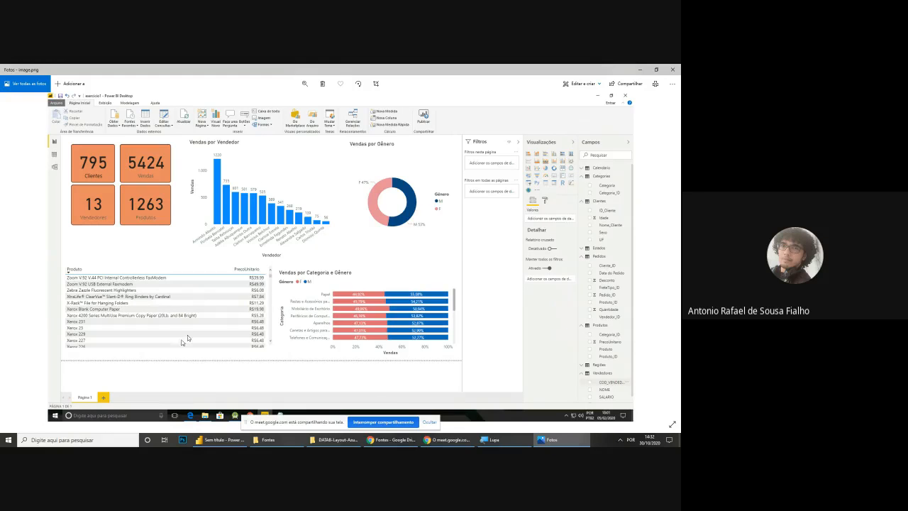
{"action": "left_click", "coordinate": [220, 440]}
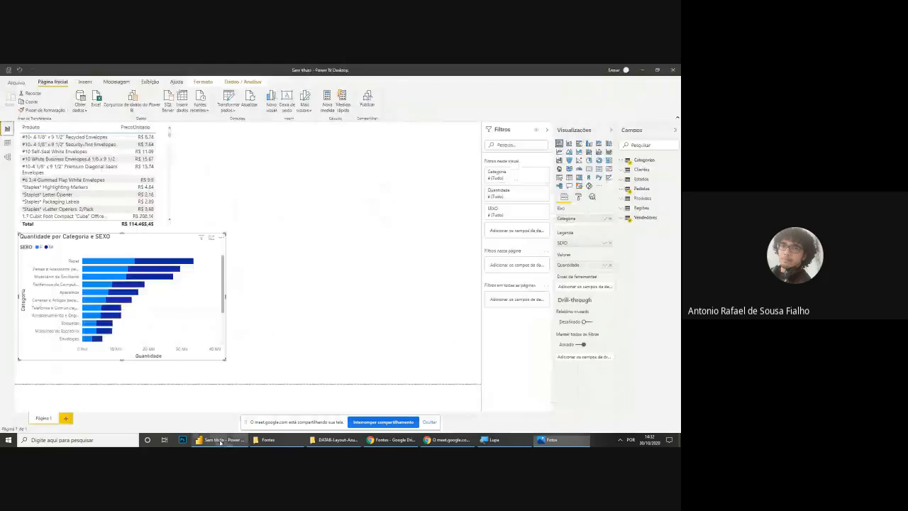
{"action": "left_click", "coordinate": [163, 187]}
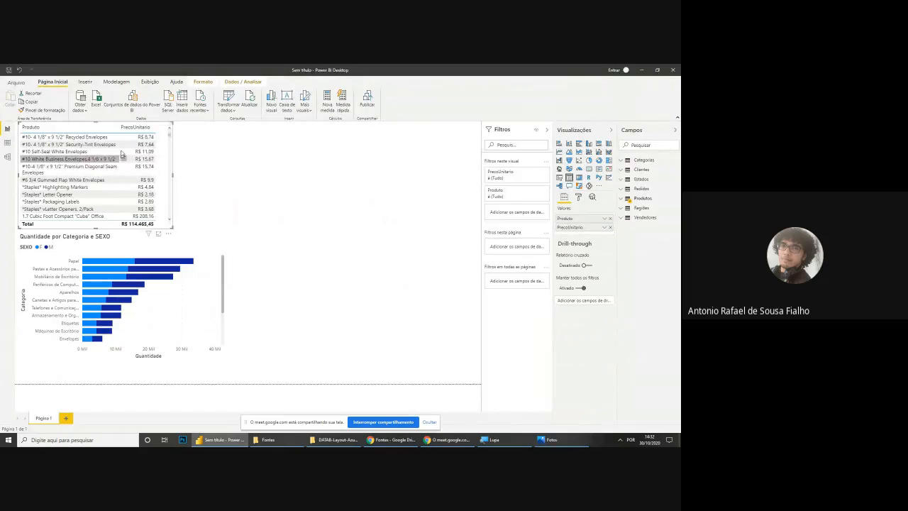
{"action": "left_click", "coordinate": [500, 440]}
{"action": "left_click", "coordinate": [378, 400]}
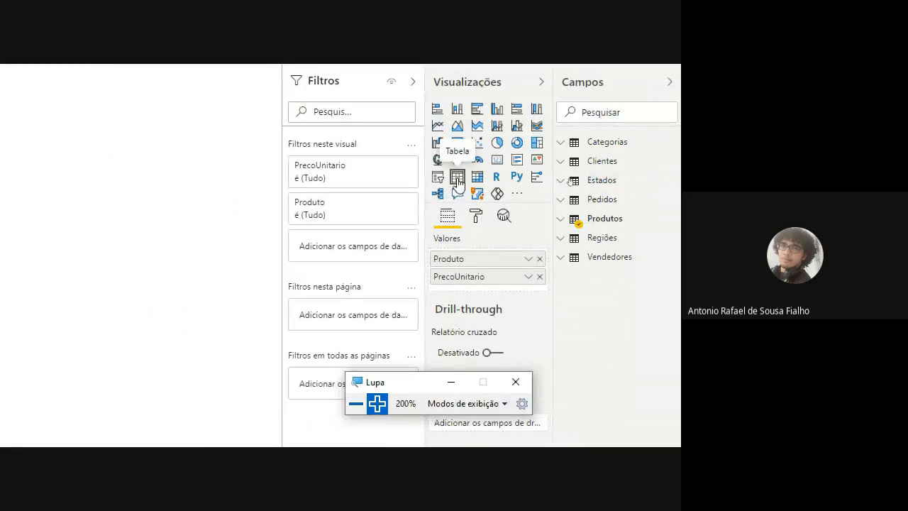
{"action": "left_click", "coordinate": [356, 403]}
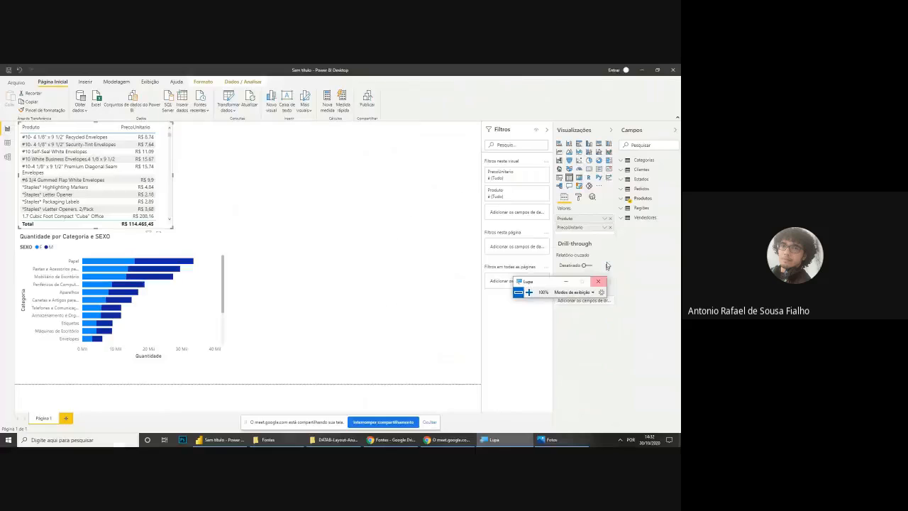
{"action": "left_click", "coordinate": [565, 281]}
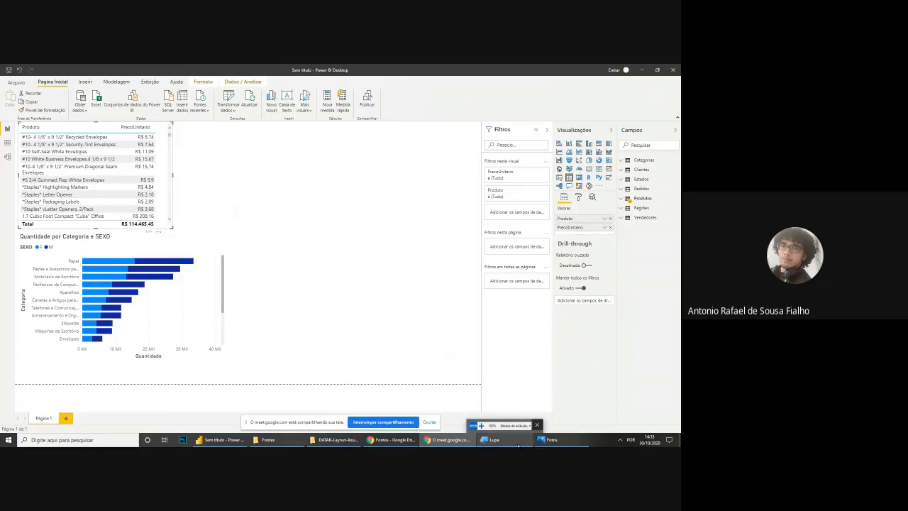
Step: Compare the Fotos reference with the report in Power BI and inspect the Estados table's data
{"action": "left_click", "coordinate": [550, 440]}
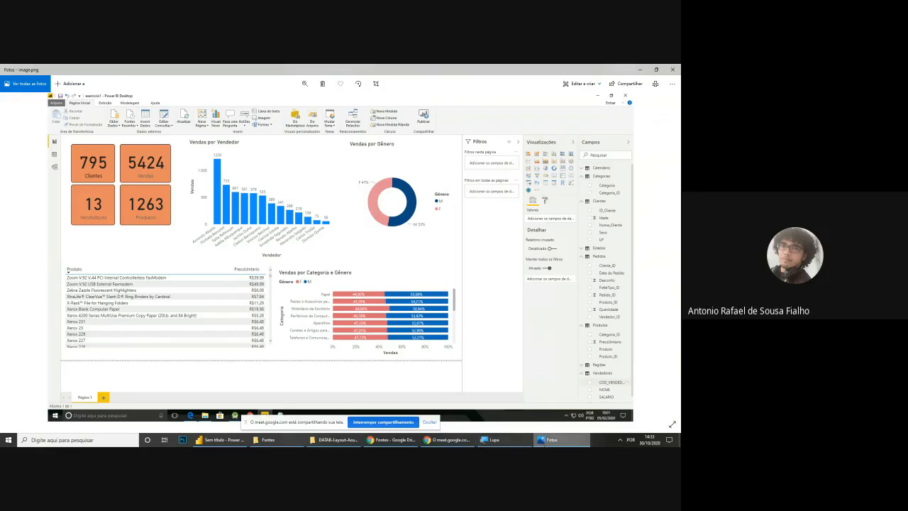
{"action": "left_click", "coordinate": [224, 440]}
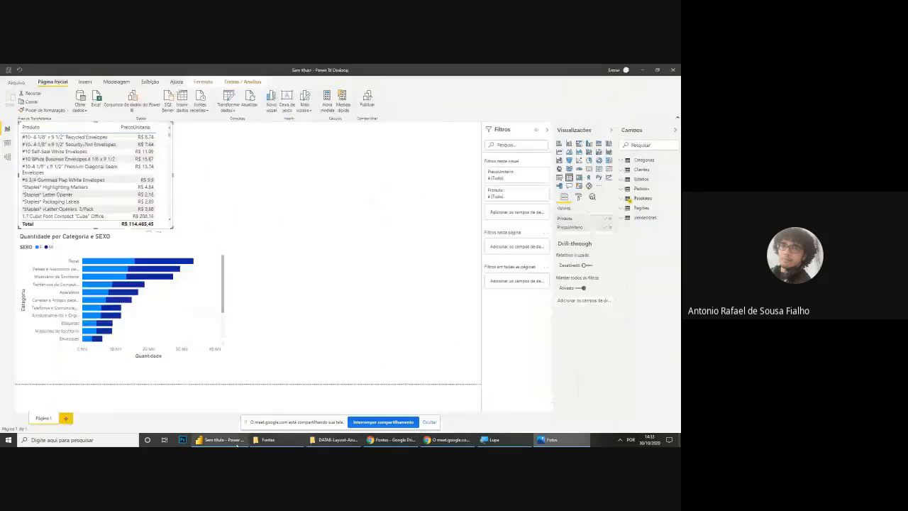
{"action": "left_click", "coordinate": [6, 143]}
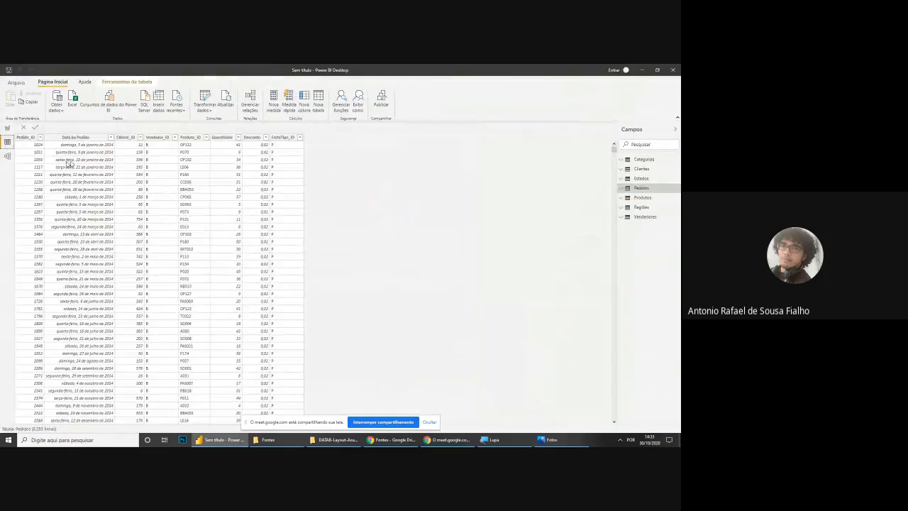
{"action": "left_click", "coordinate": [655, 179]}
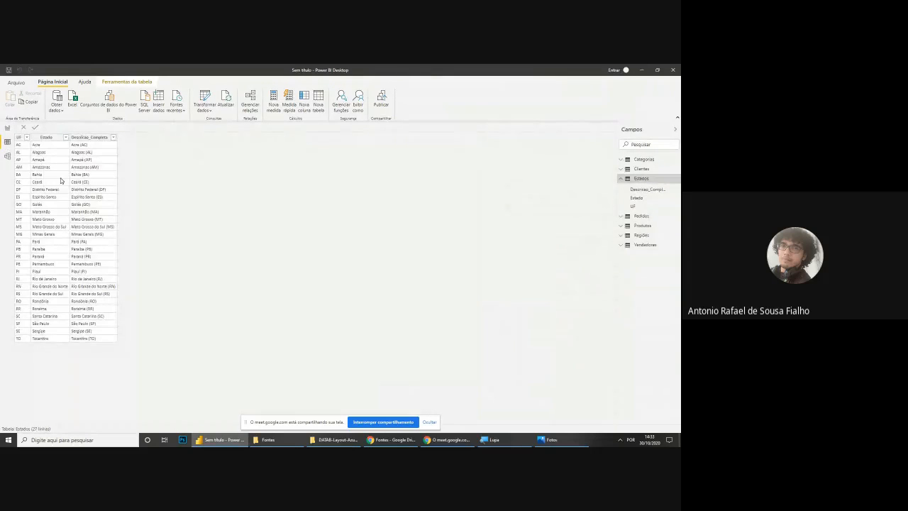
{"action": "left_click", "coordinate": [8, 129]}
{"action": "left_click", "coordinate": [546, 440]}
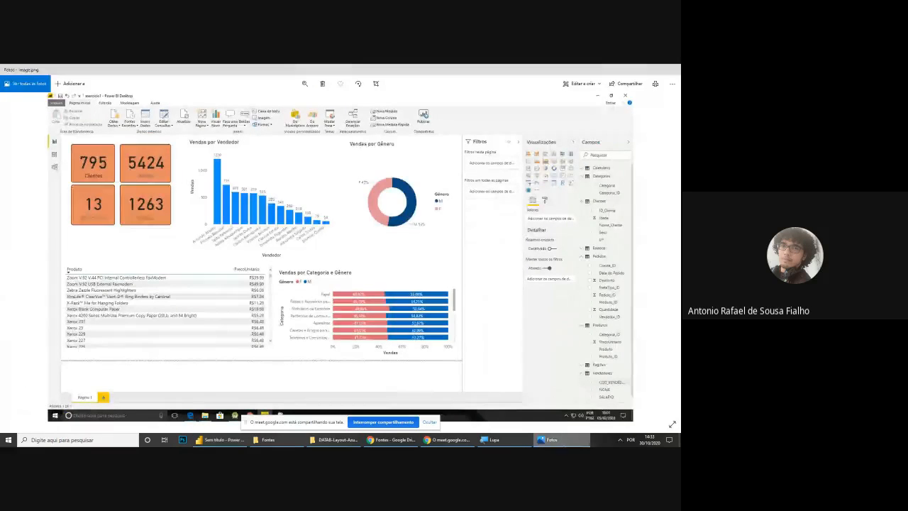
{"action": "left_click", "coordinate": [550, 440]}
Step: Add a map visual to an empty area of the report with Estado from the Estados table as its location
{"action": "left_click", "coordinate": [393, 267]}
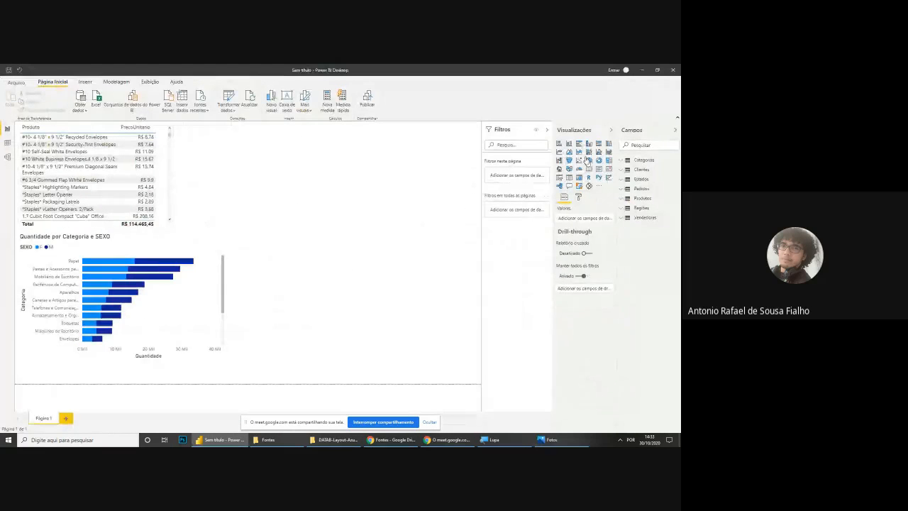
{"action": "left_click", "coordinate": [559, 169]}
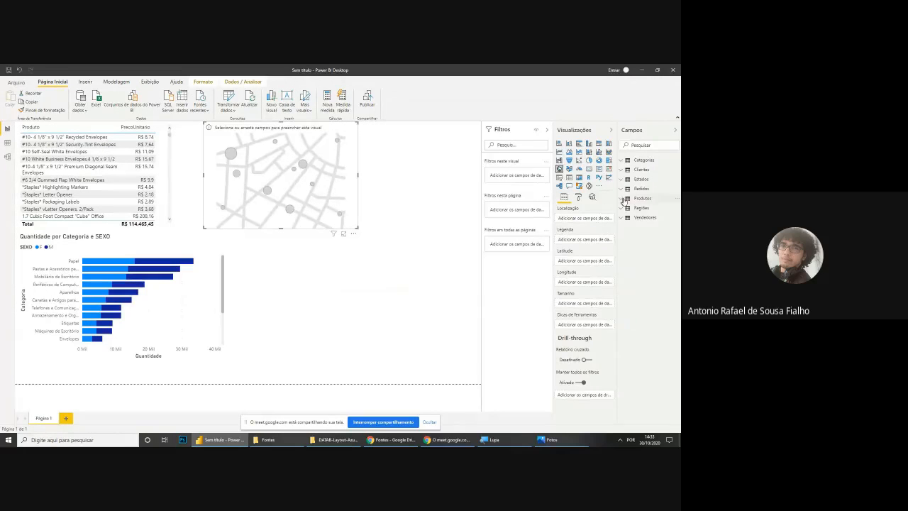
{"action": "left_click", "coordinate": [643, 180]}
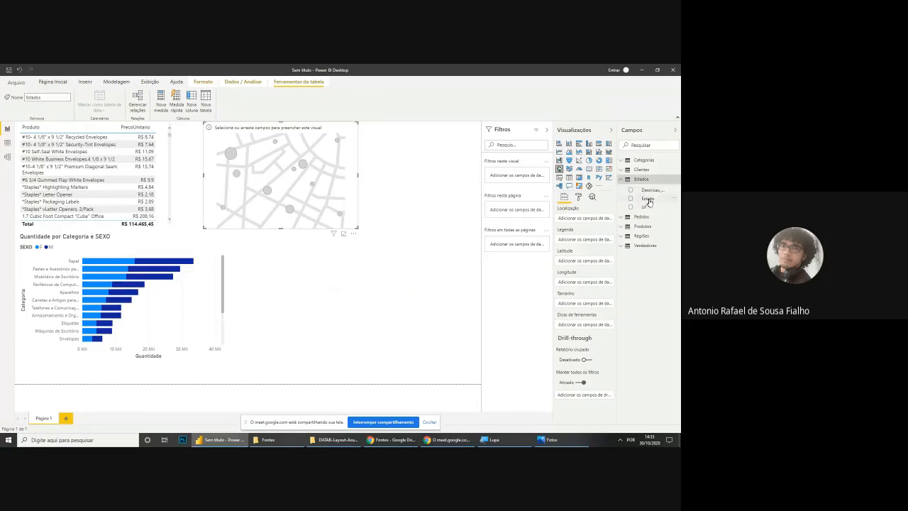
{"action": "left_click_drag", "start_coordinate": [650, 203], "coordinate": [586, 220]}
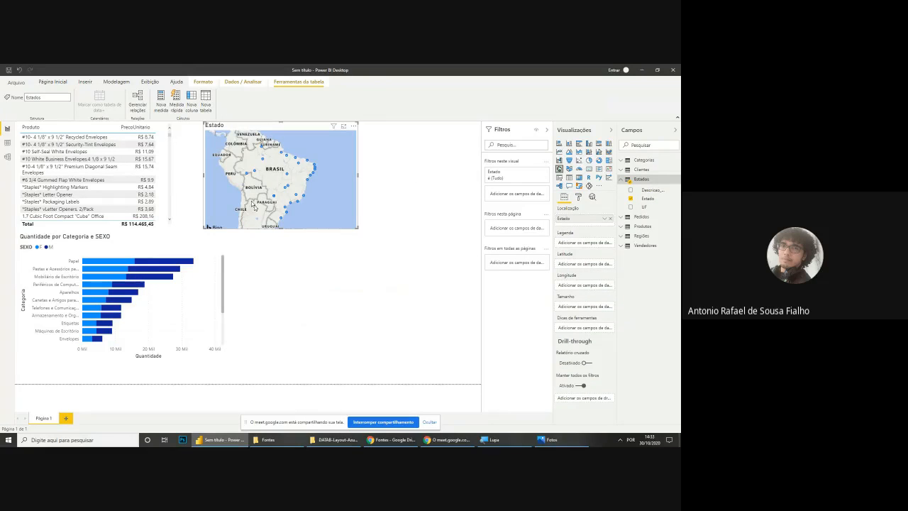
Step: Size the map's bubbles by Quantidade from the Pedidos table
{"action": "left_click", "coordinate": [622, 179]}
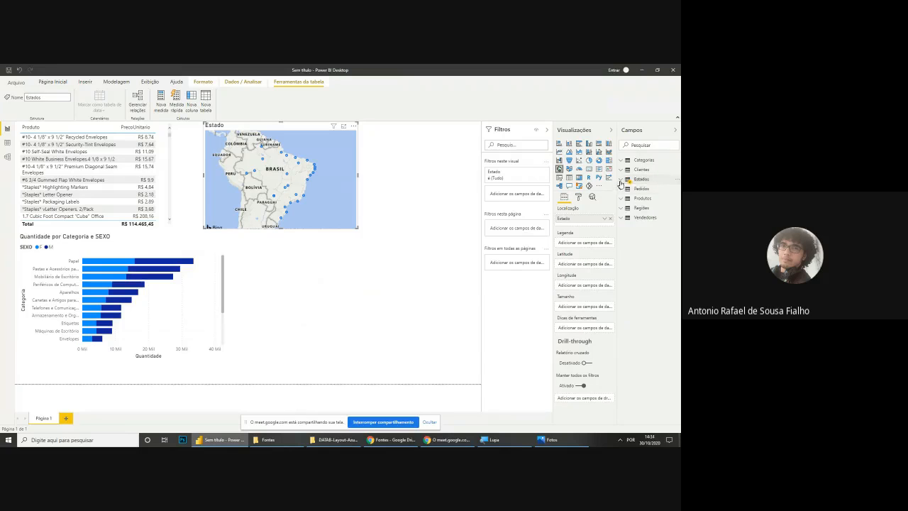
{"action": "left_click", "coordinate": [621, 180]}
{"action": "left_click", "coordinate": [621, 180]}
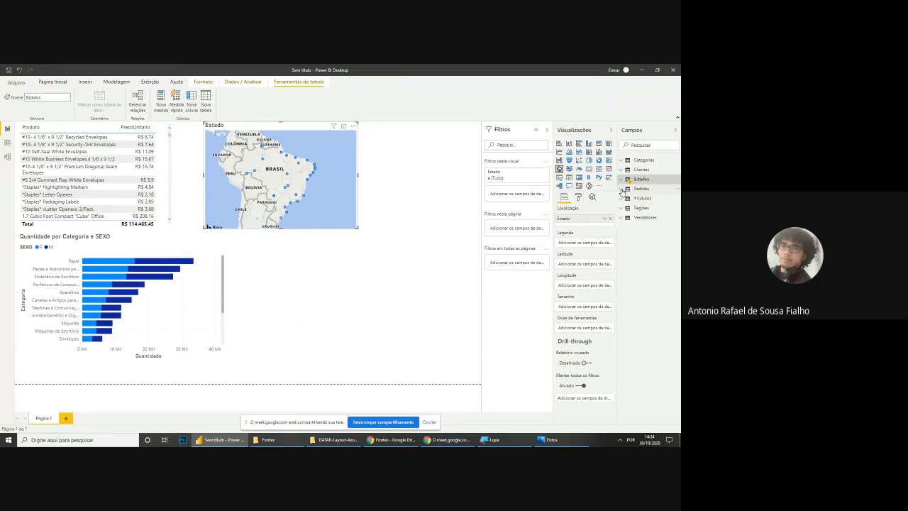
{"action": "left_click", "coordinate": [622, 189]}
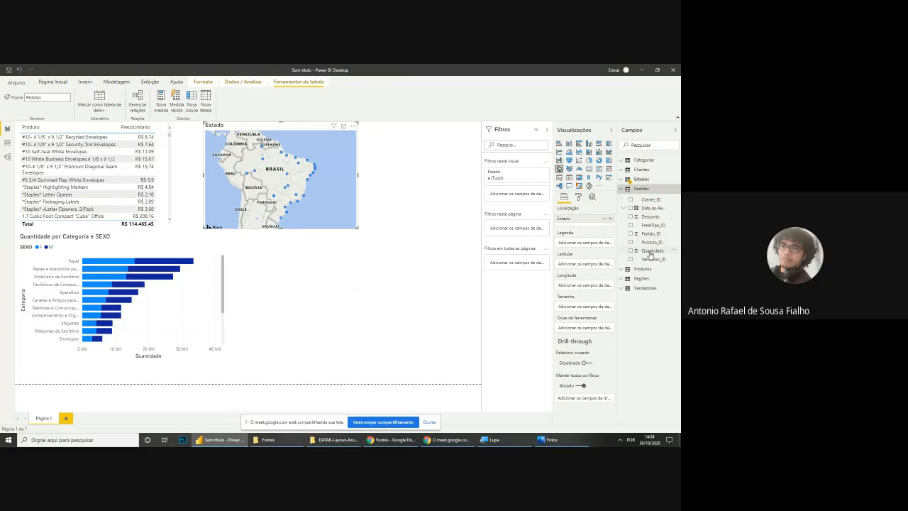
{"action": "left_click_drag", "start_coordinate": [649, 252], "coordinate": [587, 310]}
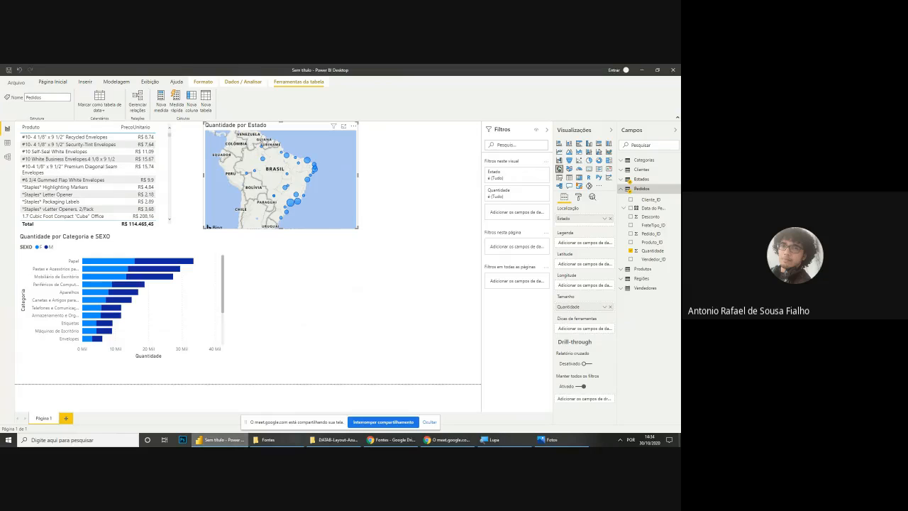
Step: Check the Fotos reference and add an empty donut chart below the map in the Power BI report
{"action": "left_click", "coordinate": [220, 440]}
{"action": "left_click", "coordinate": [220, 439]}
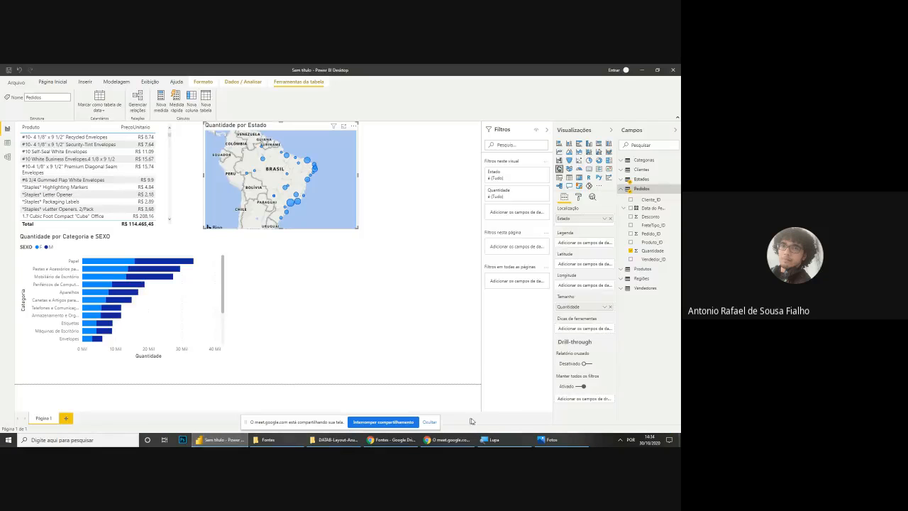
{"action": "left_click", "coordinate": [490, 440]}
{"action": "left_click", "coordinate": [491, 440]}
{"action": "left_click", "coordinate": [557, 441]}
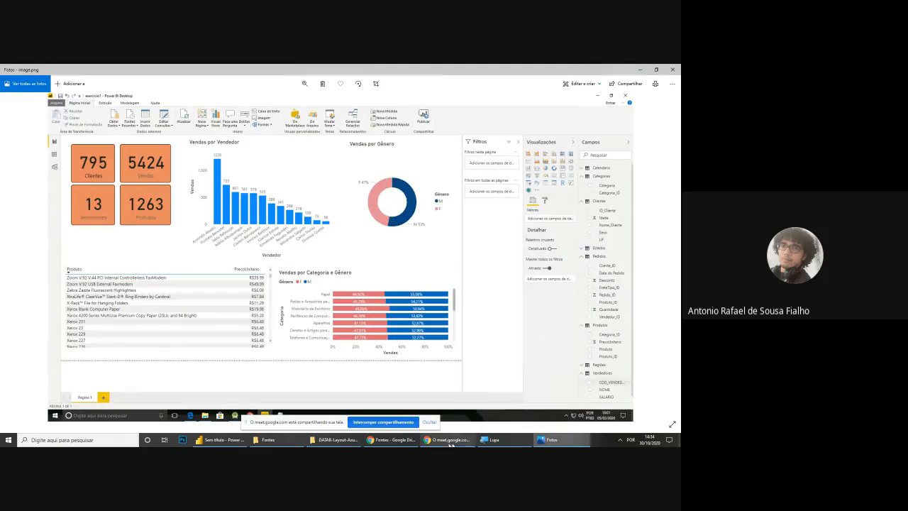
{"action": "left_click", "coordinate": [223, 440]}
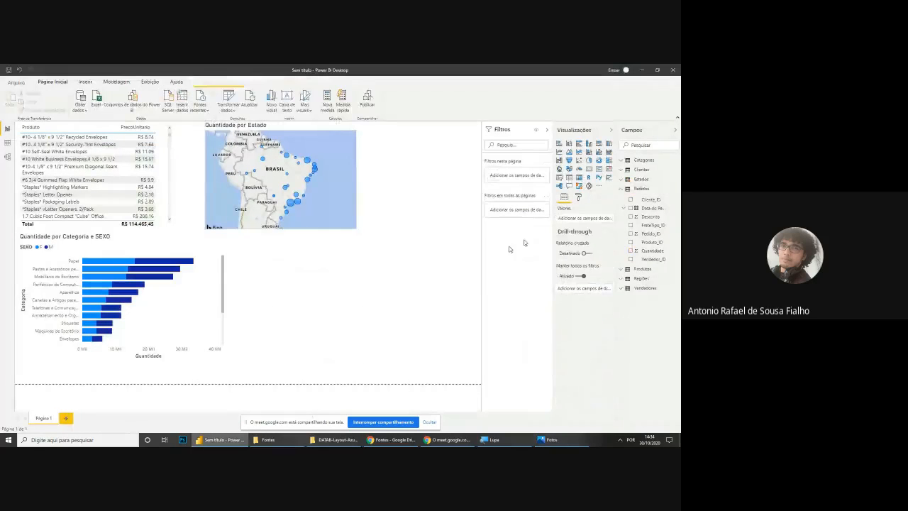
{"action": "left_click", "coordinate": [599, 160]}
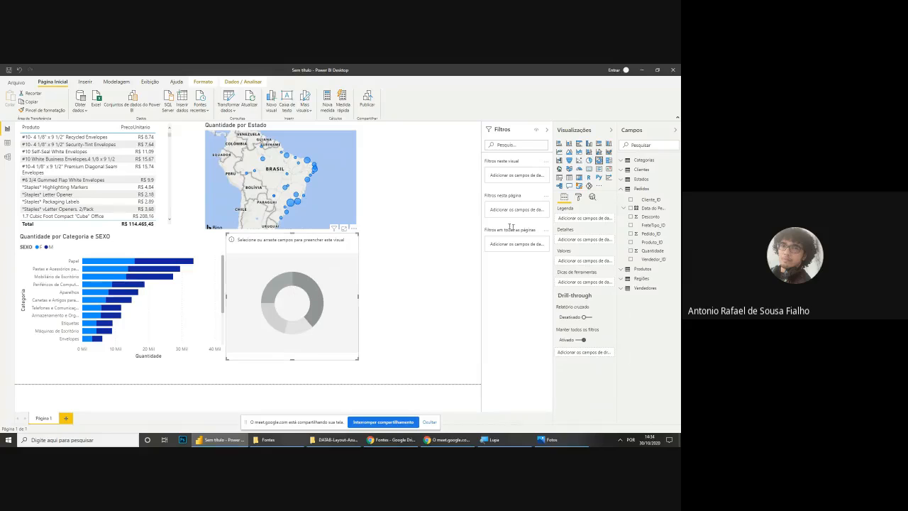
{"action": "left_click", "coordinate": [458, 283]}
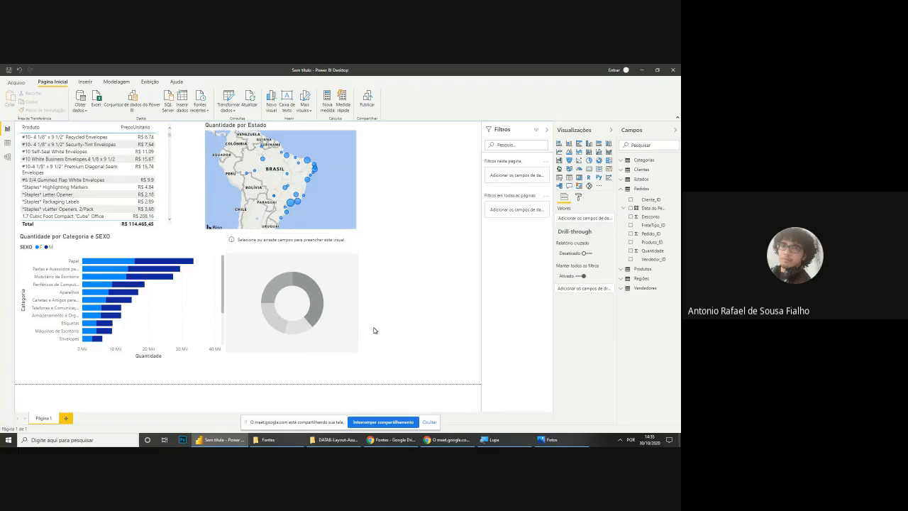
Step: Look at the Fotos reference and the Google Meet call, and return to the Power BI report
{"action": "left_click", "coordinate": [550, 440]}
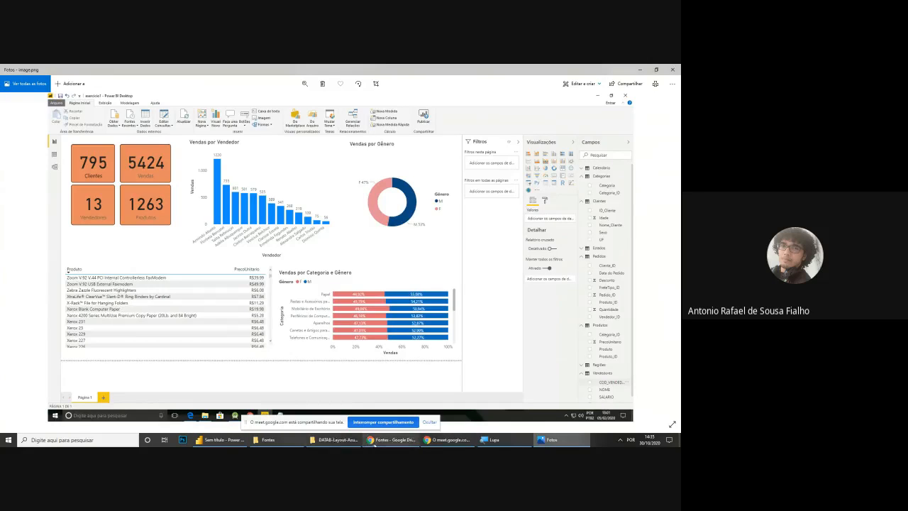
{"action": "left_click", "coordinate": [386, 439]}
{"action": "left_click", "coordinate": [81, 66]}
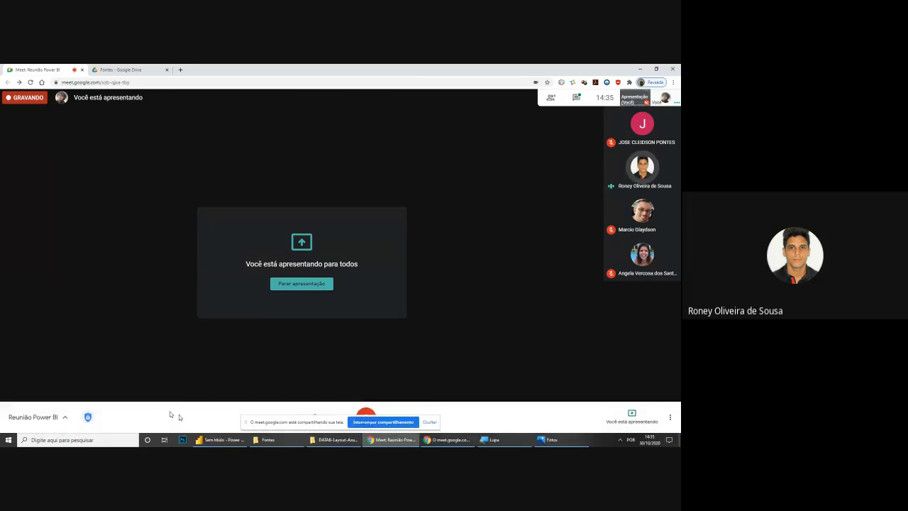
{"action": "left_click", "coordinate": [220, 440]}
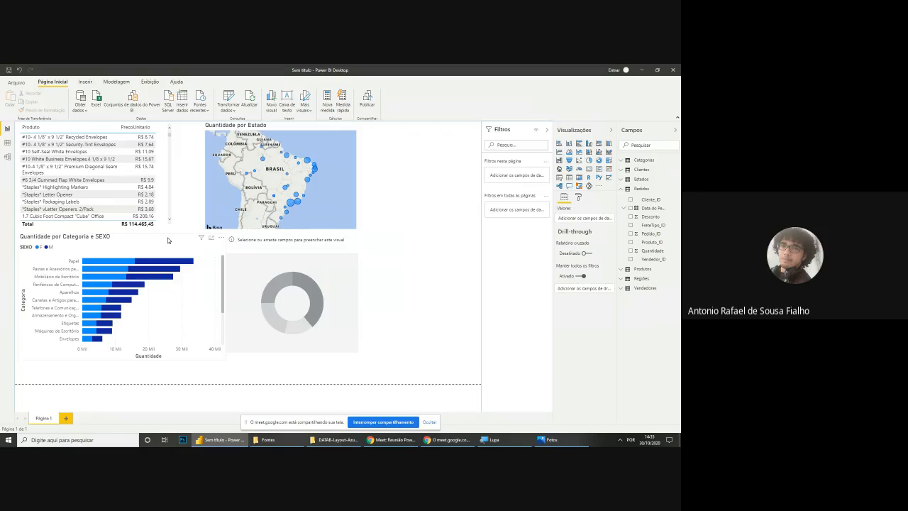
Step: Remove SEXO from the category bar chart's legend and add it back from the Vendedores table
{"action": "left_click", "coordinate": [78, 245]}
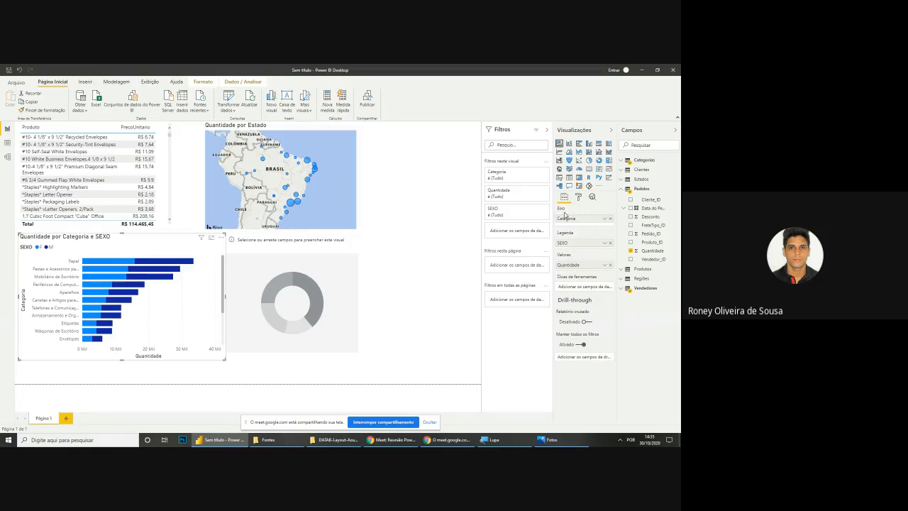
{"action": "left_click", "coordinate": [610, 243]}
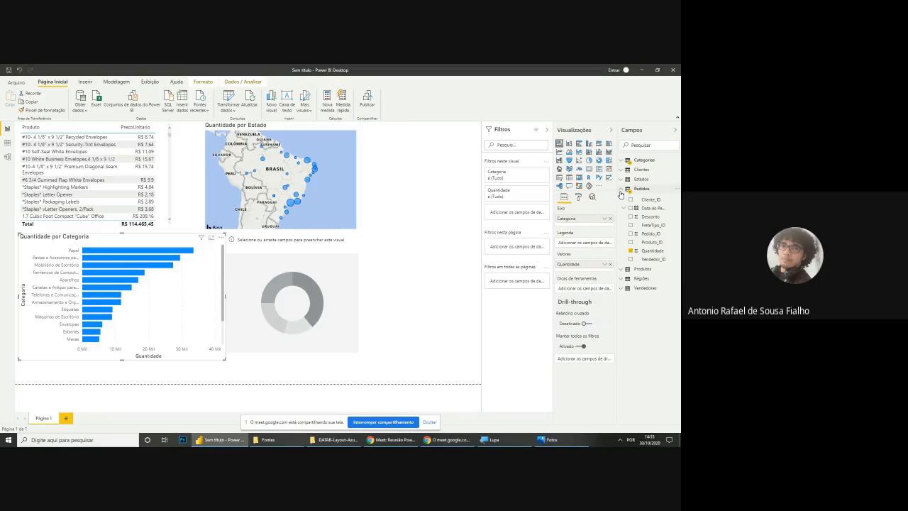
{"action": "left_click", "coordinate": [621, 189]}
{"action": "left_click", "coordinate": [622, 217]}
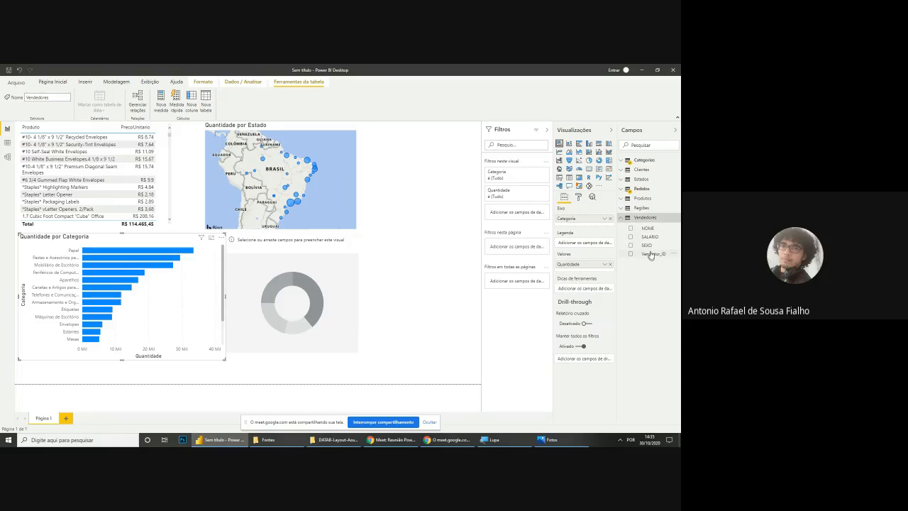
{"action": "left_click_drag", "start_coordinate": [646, 246], "coordinate": [585, 243]}
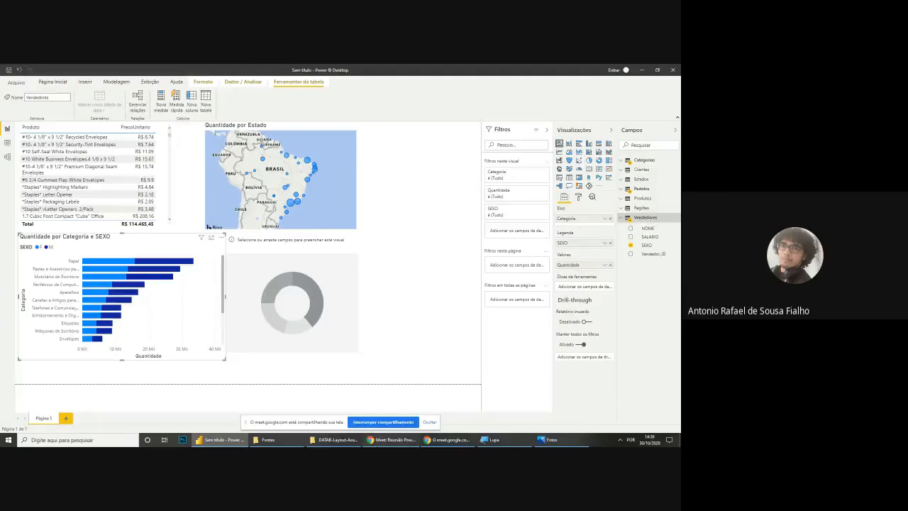
Step: Glance at the Meet call, review the model in Power BI, and show the Categorias and Pedidos fields beside the report
{"action": "key", "text": "alt+Tab"}
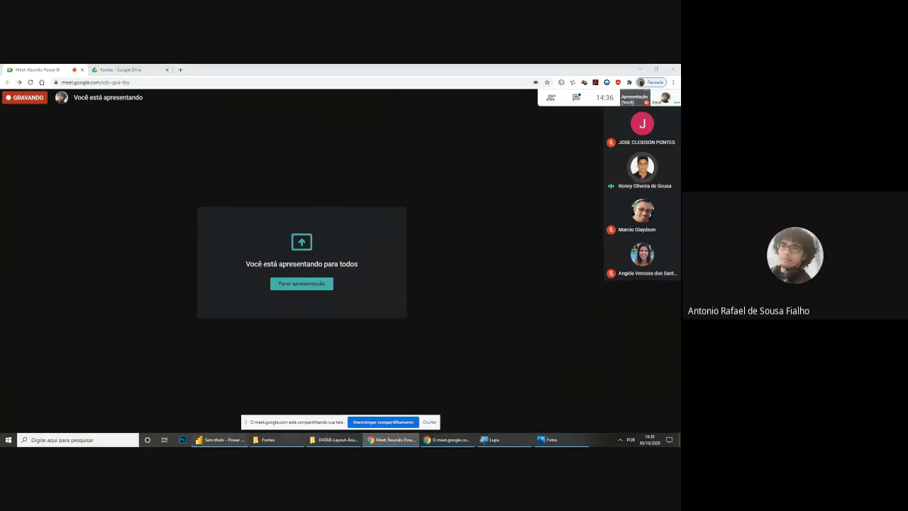
{"action": "key", "text": "alt+Tab"}
{"action": "left_click", "coordinate": [7, 156]}
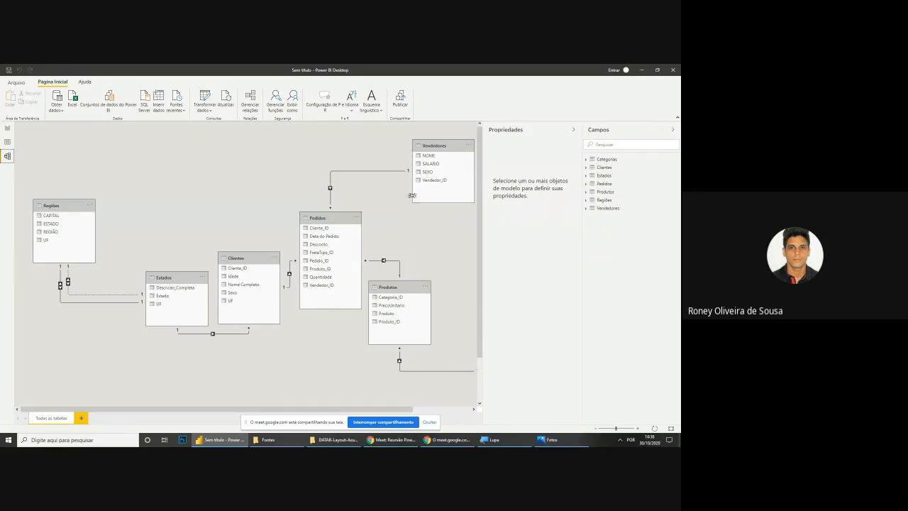
{"action": "left_click", "coordinate": [7, 131]}
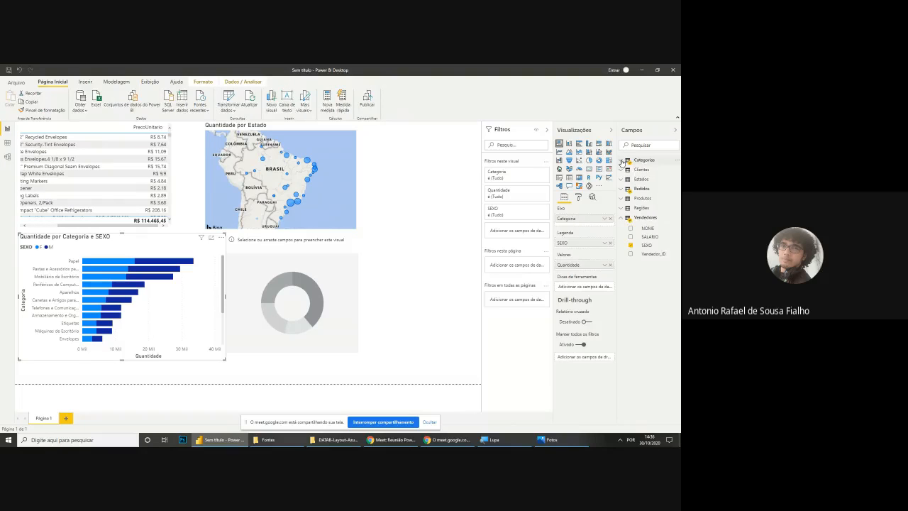
{"action": "left_click", "coordinate": [620, 160]}
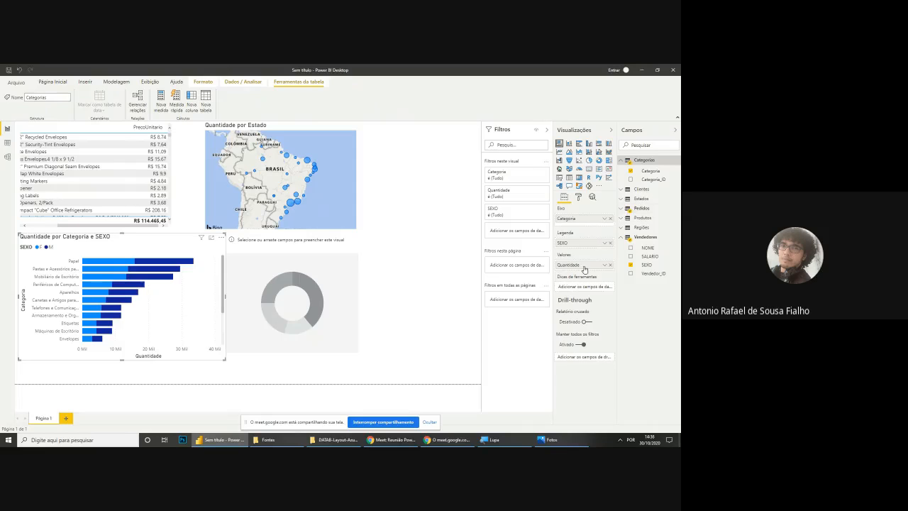
{"action": "left_click", "coordinate": [625, 208]}
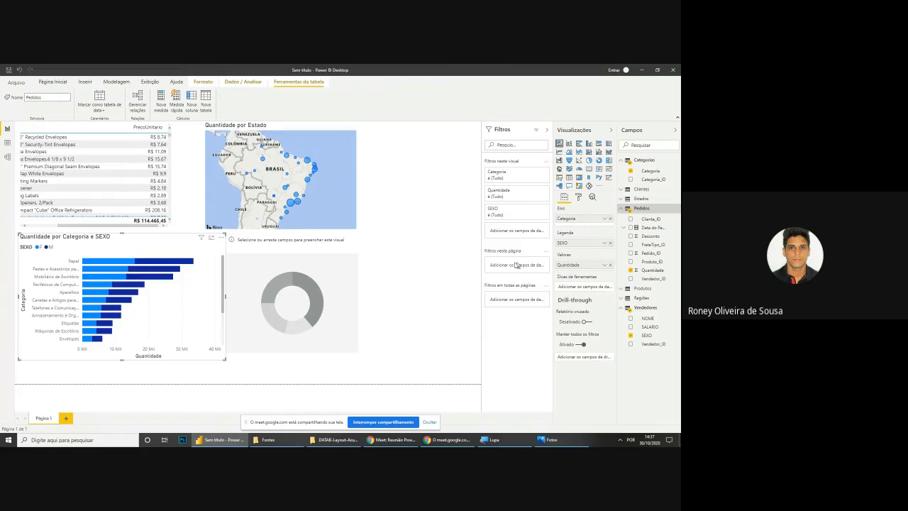
Step: Examine the table relationships from Categorias across to Estados and Clientes in the model, and return to the report
{"action": "left_click", "coordinate": [7, 157]}
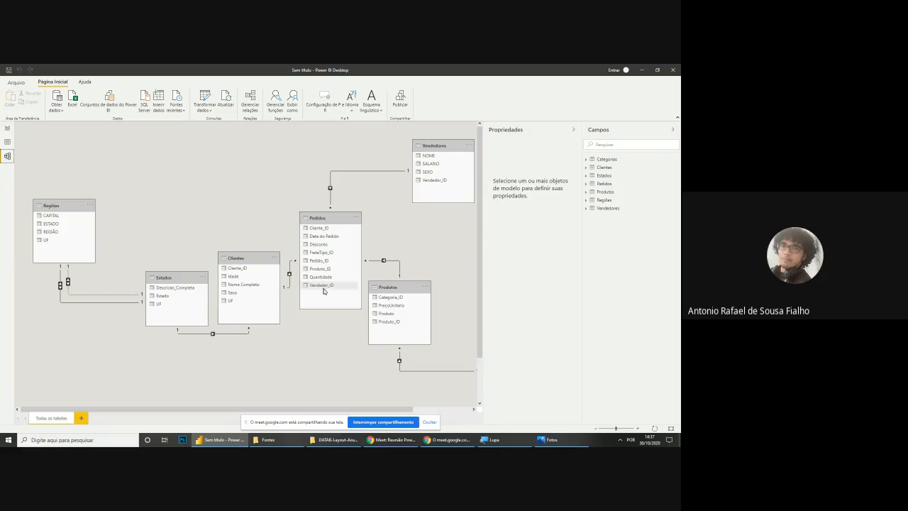
{"action": "left_click_drag", "start_coordinate": [334, 408], "coordinate": [396, 406]}
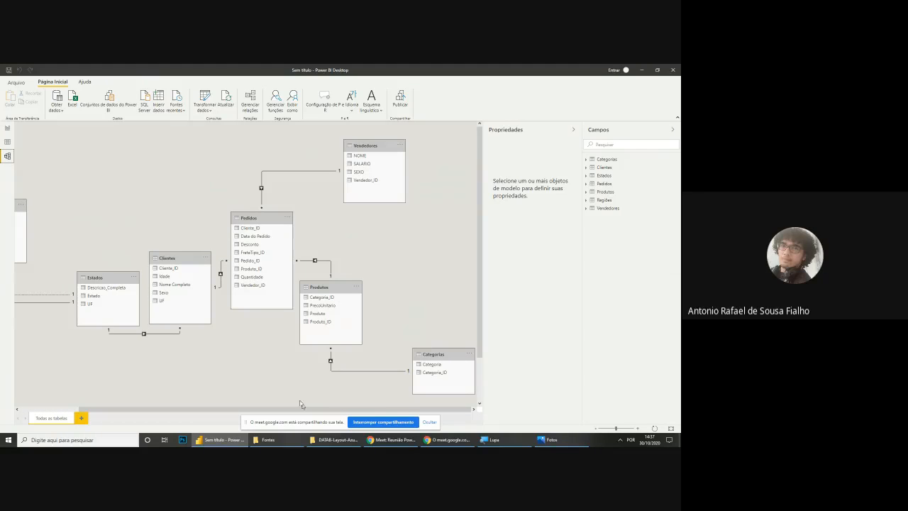
{"action": "left_click_drag", "start_coordinate": [288, 412], "coordinate": [200, 405]}
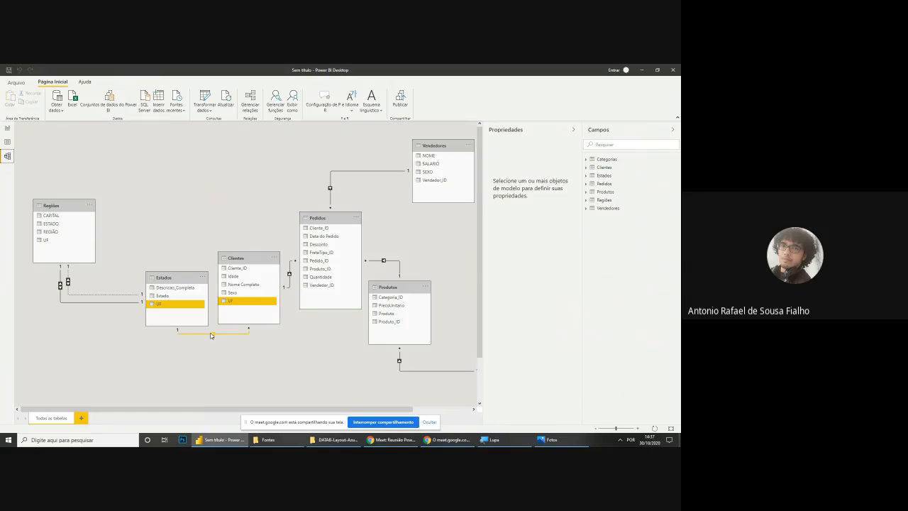
{"action": "left_click", "coordinate": [8, 131]}
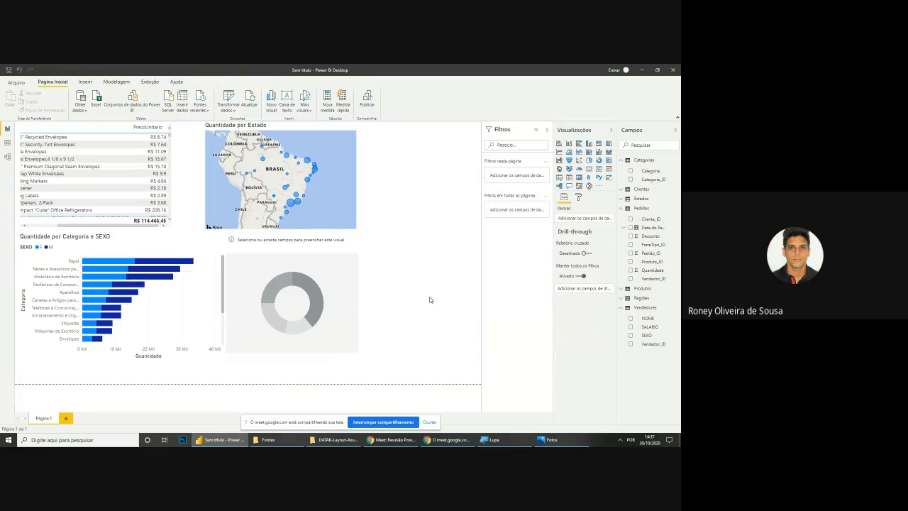
{"action": "mouse_move", "coordinate": [358, 260]}
{"action": "left_mouse_down"}
{"action": "mouse_move", "coordinate": [371, 261]}
{"action": "mouse_move", "coordinate": [345, 263]}
{"action": "left_mouse_up"}
{"action": "left_click", "coordinate": [395, 258]}
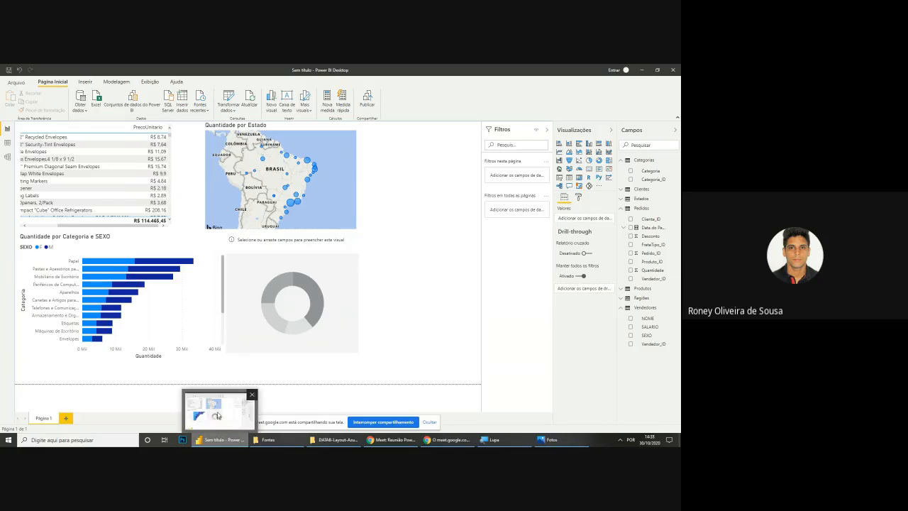
Step: View the model diagram and the Estados table's data, and go back to the report
{"action": "left_click", "coordinate": [6, 157]}
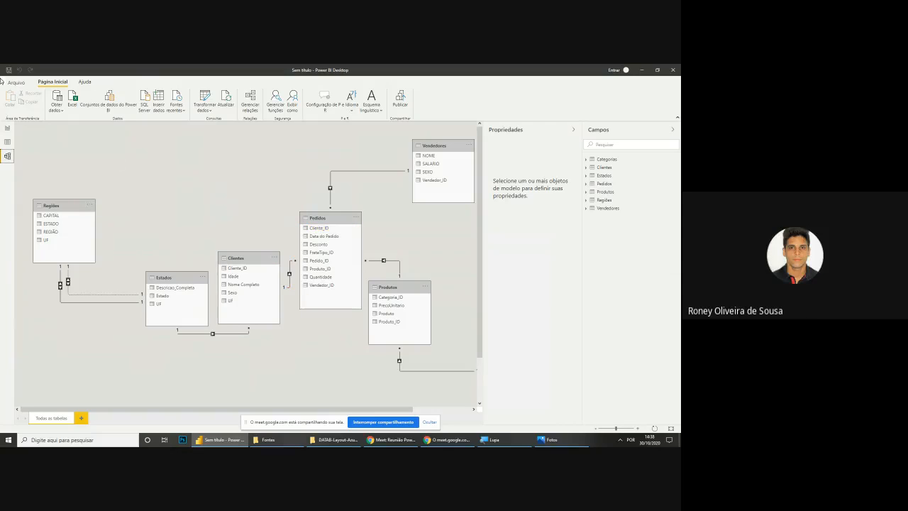
{"action": "left_click", "coordinate": [6, 143]}
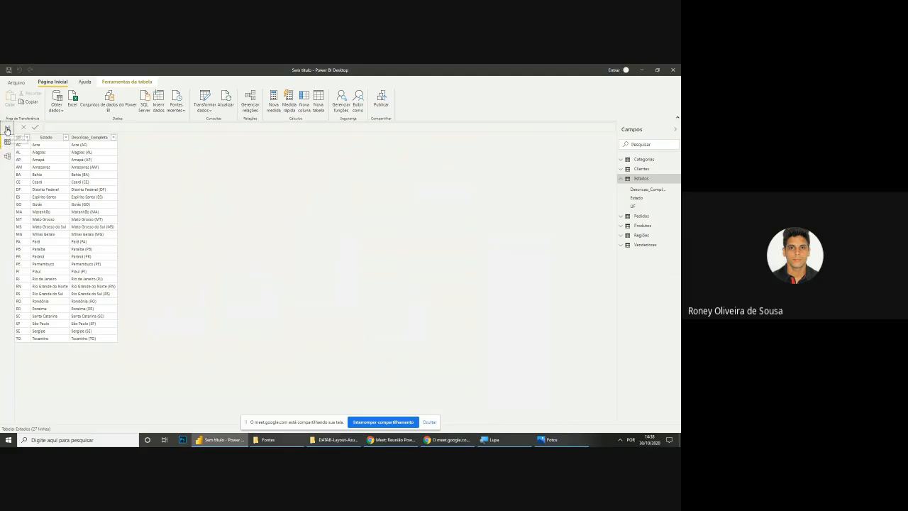
{"action": "left_click", "coordinate": [7, 129]}
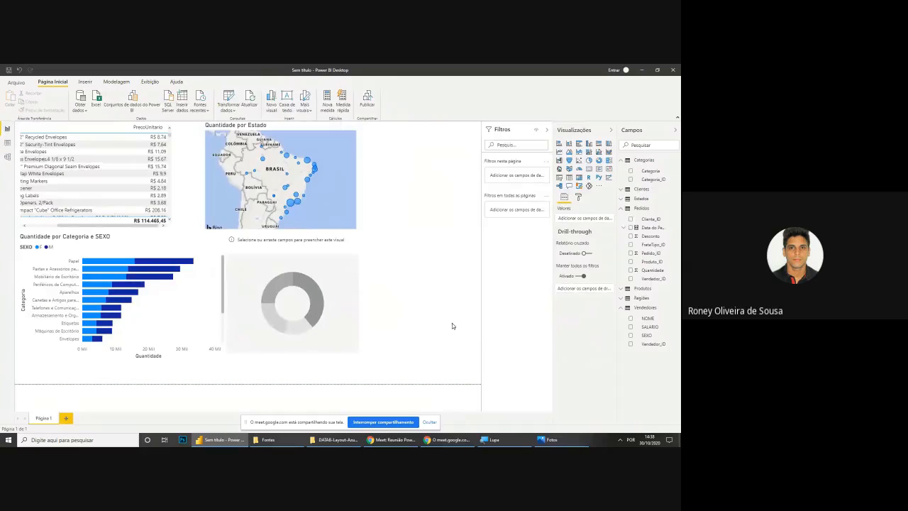
Step: Switch to the Google Meet call and stop presenting the screen
{"action": "left_click", "coordinate": [390, 439]}
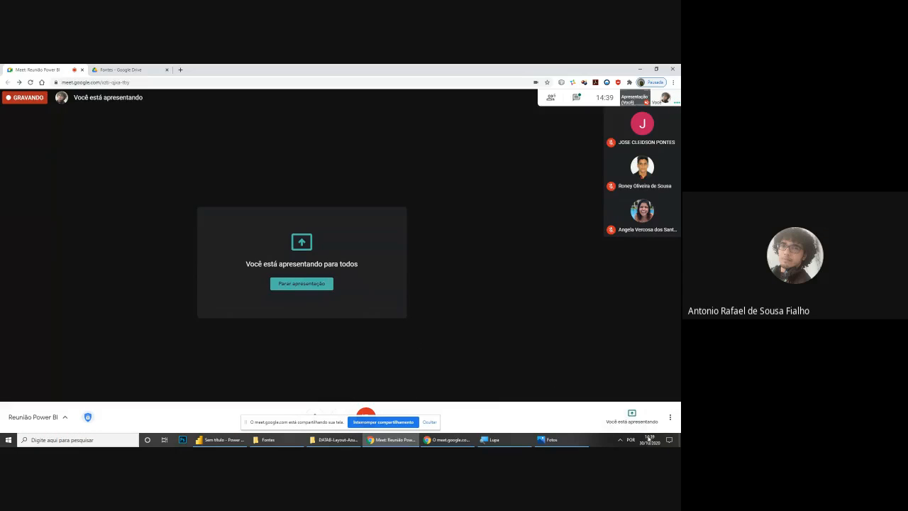
{"action": "left_click", "coordinate": [630, 418]}
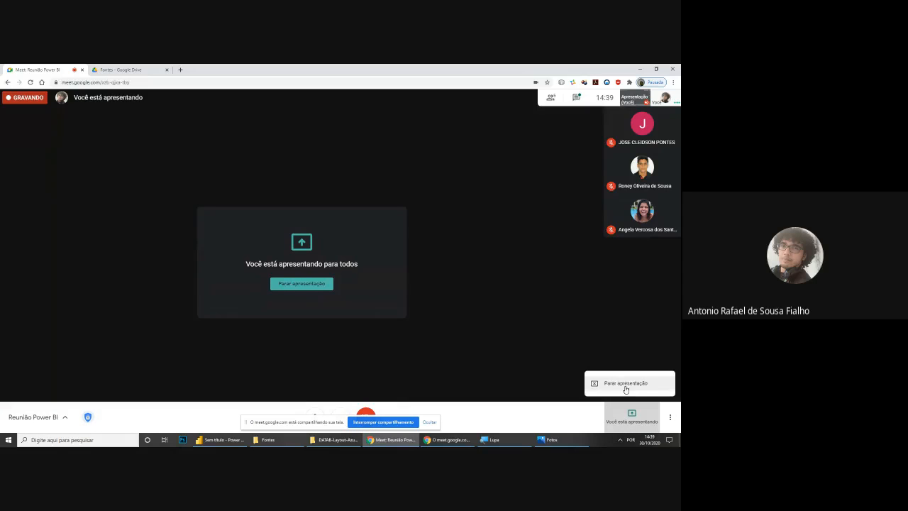
{"action": "left_click", "coordinate": [624, 396]}
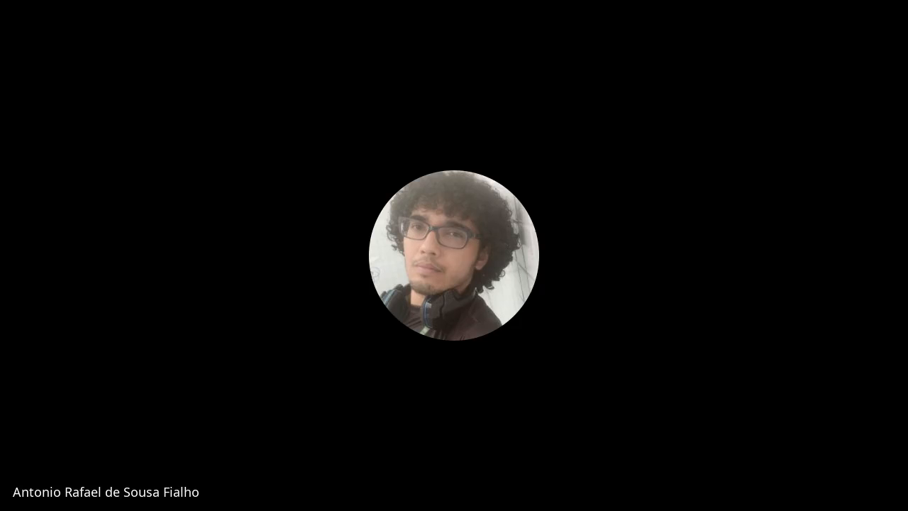